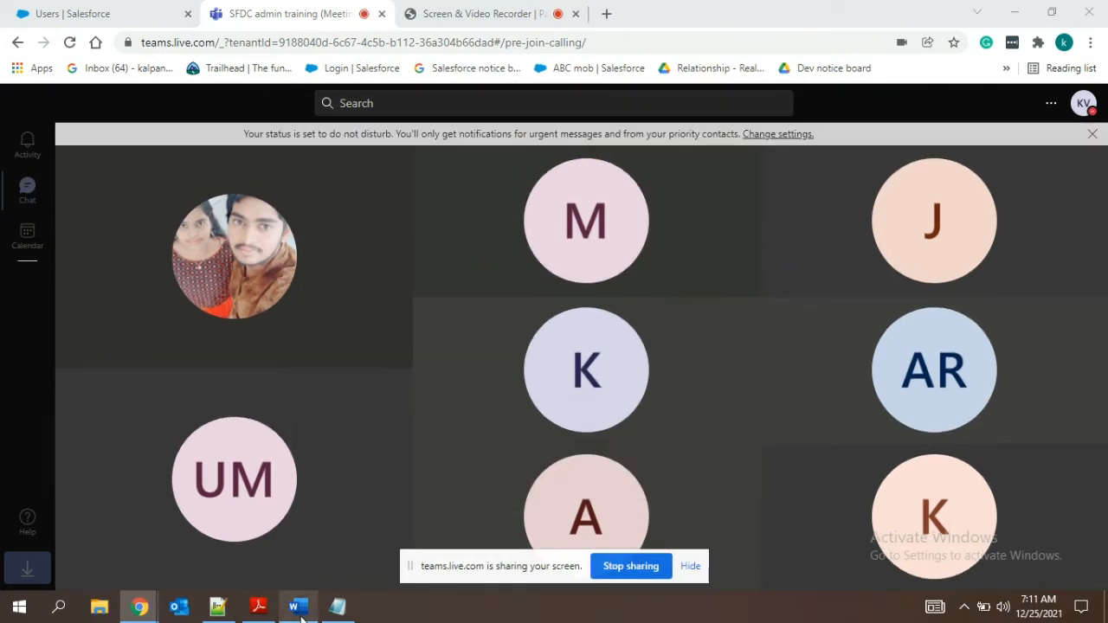
# Switch to the day2 Word document and review the notes from user licences back up to the data access levels
pyautogui.click(298, 608)
pyautogui.click(691, 566)
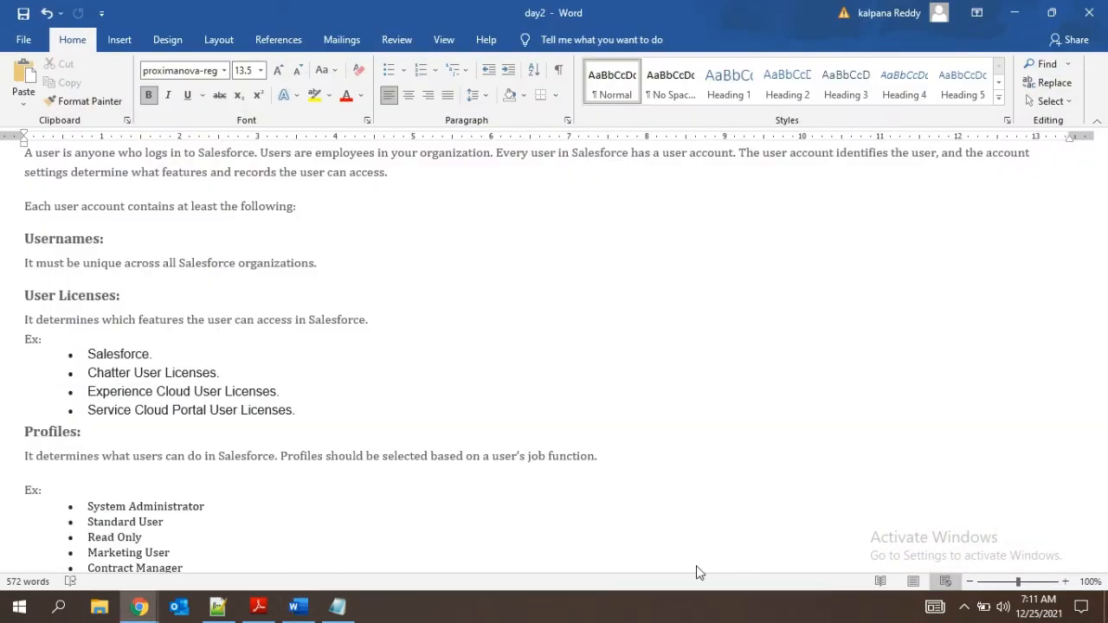
pyautogui.click(592, 383)
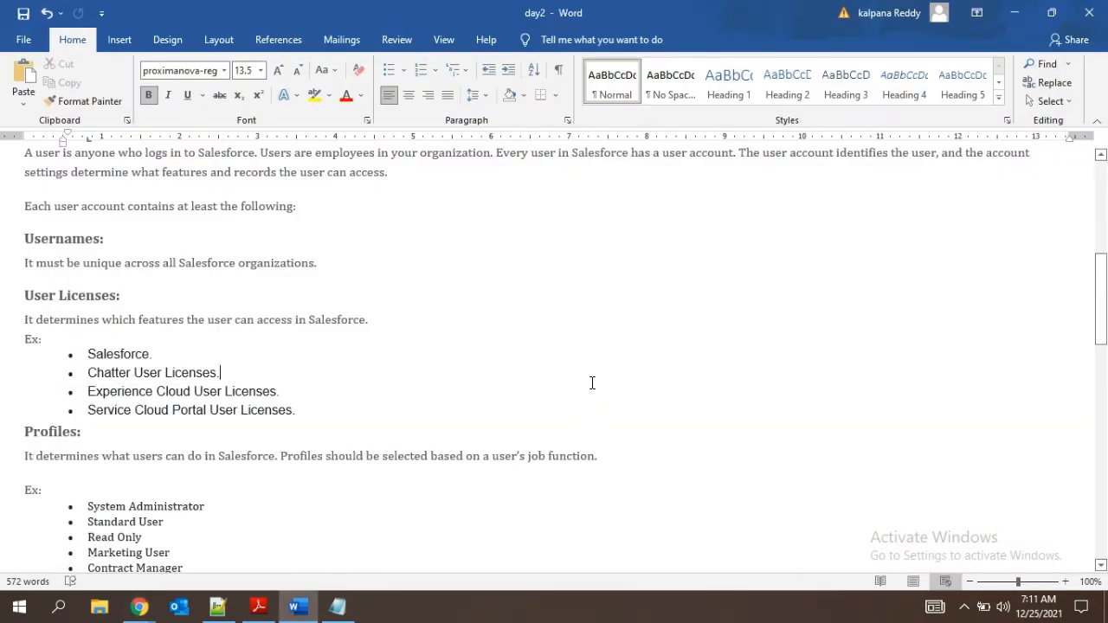
pyautogui.press('Up')
pyautogui.press('Up')
pyautogui.press('Up')
pyautogui.press('Up')
pyautogui.press('Up')
pyautogui.press('Up')
pyautogui.press('Up')
pyautogui.press('Up')
pyautogui.press('Up')
pyautogui.press('Up')
pyautogui.press('Up')
pyautogui.press('Up')
pyautogui.press('Up')
pyautogui.press('Up')
pyautogui.press('Up')
pyautogui.press('Up')
pyautogui.press('Up')
pyautogui.press('Up')
pyautogui.press('Up')
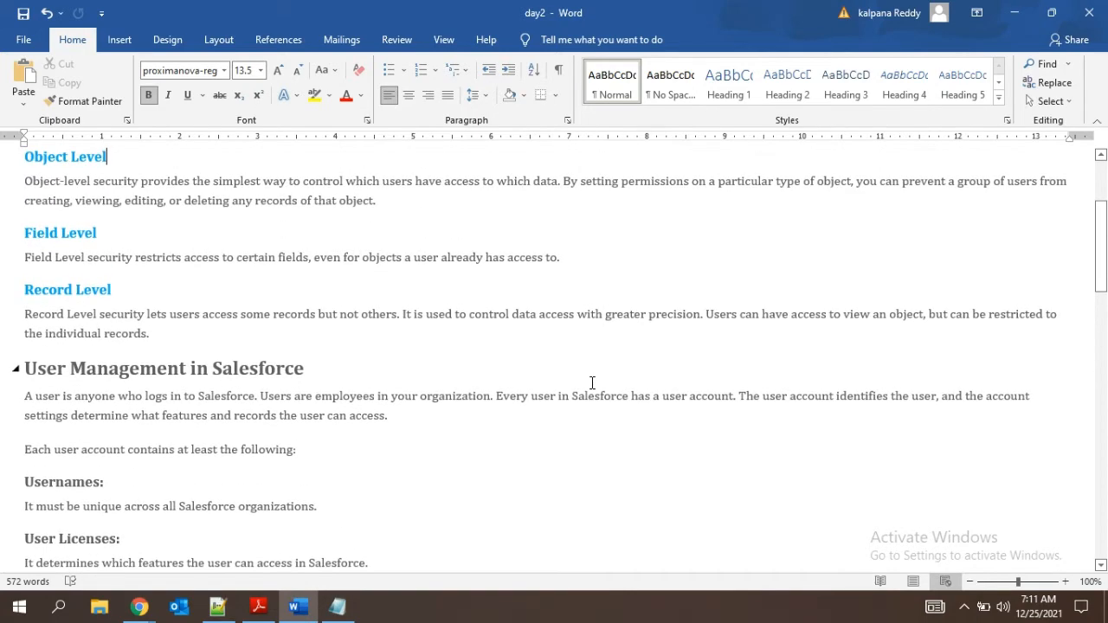
pyautogui.press('Up')
pyautogui.press('Up')
pyautogui.press('Up')
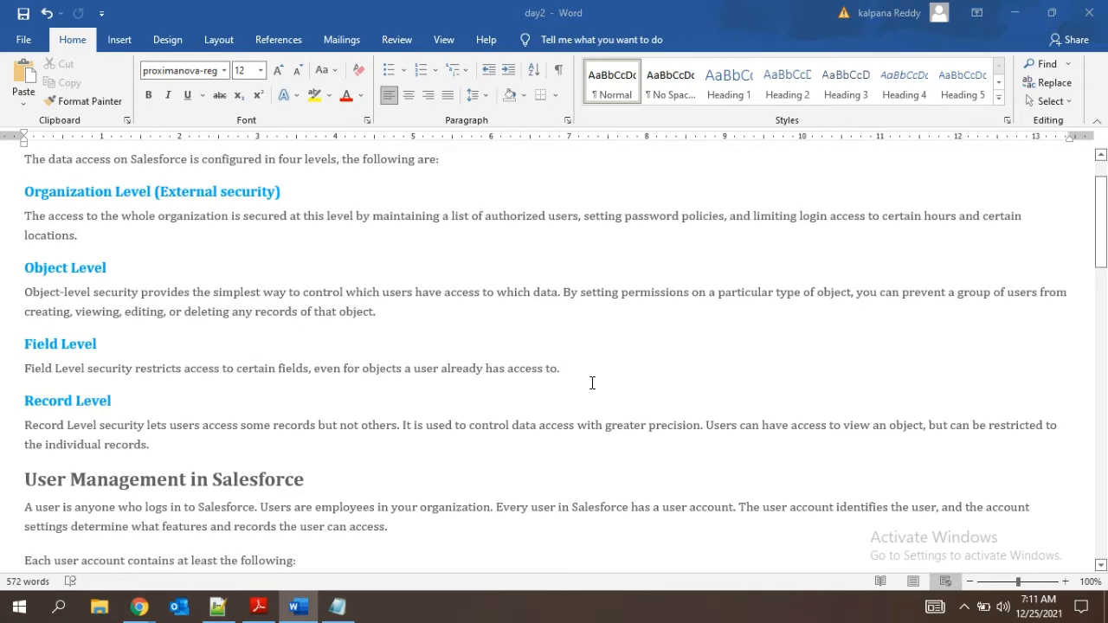
# Switch to the Salesforce Users page in Chrome and highlight the sentence on creating, viewing and managing users
pyautogui.hotkey('alt', 'Tab')
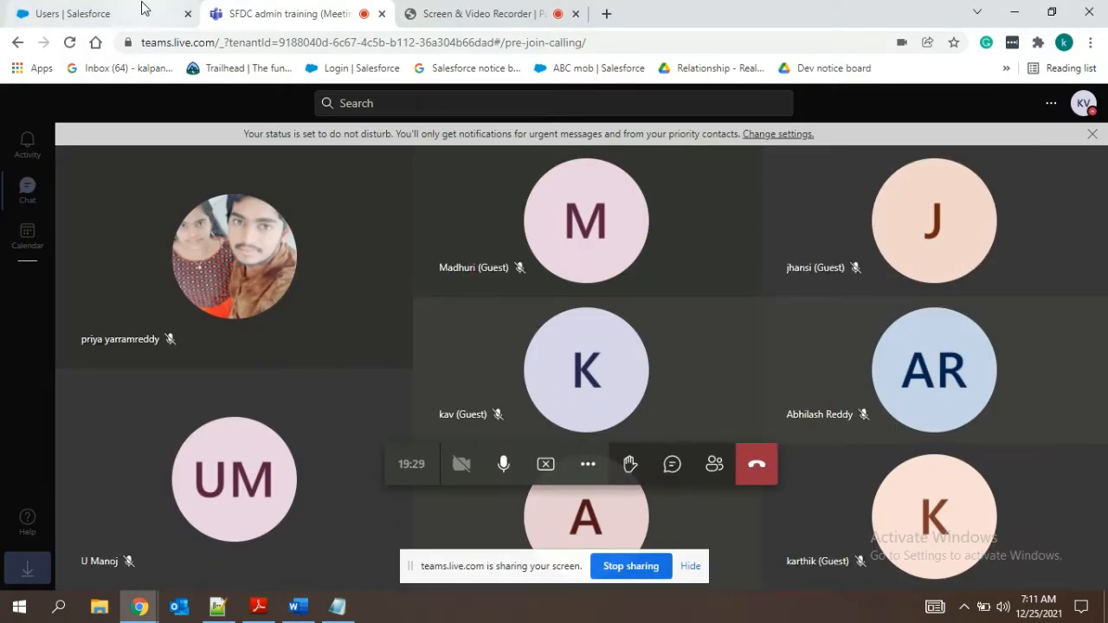
pyautogui.click(143, 10)
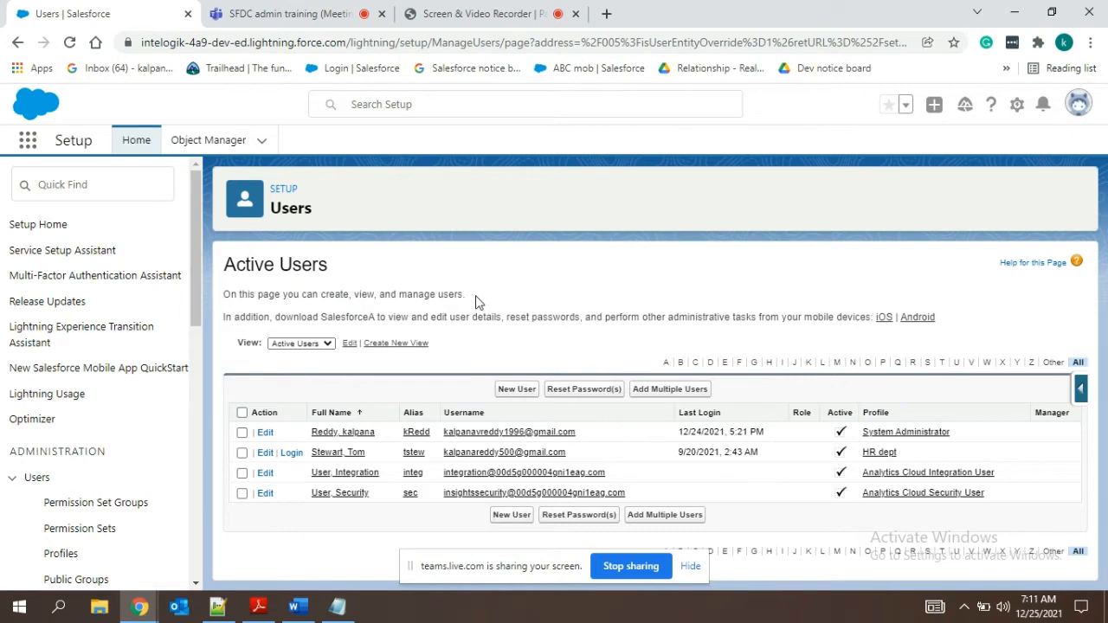
pyautogui.tripleClick(227, 294)
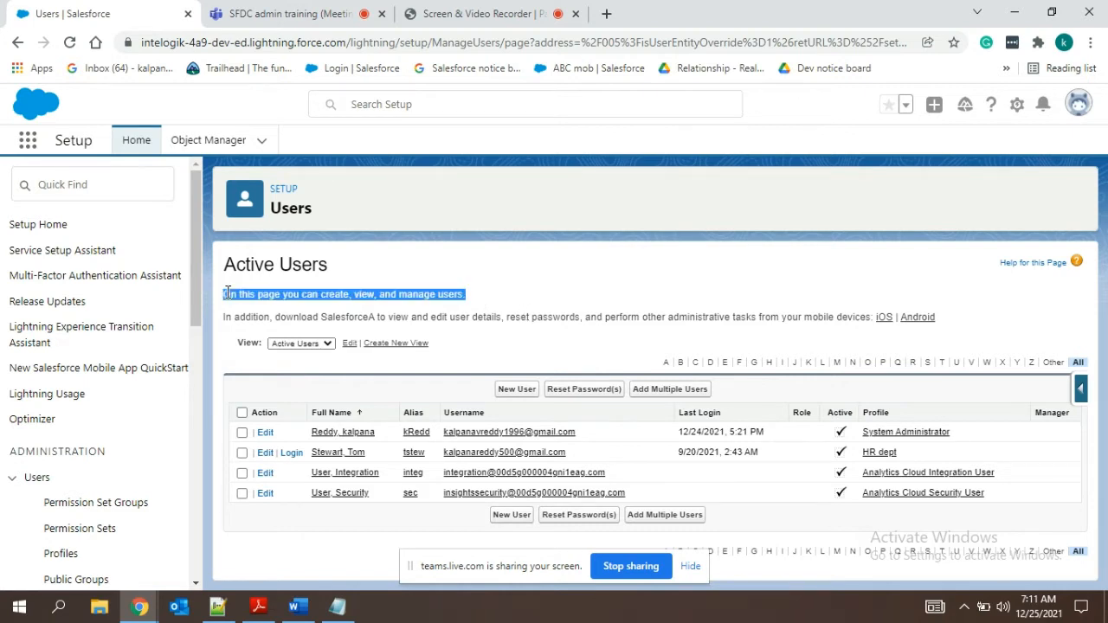
pyautogui.click(579, 309)
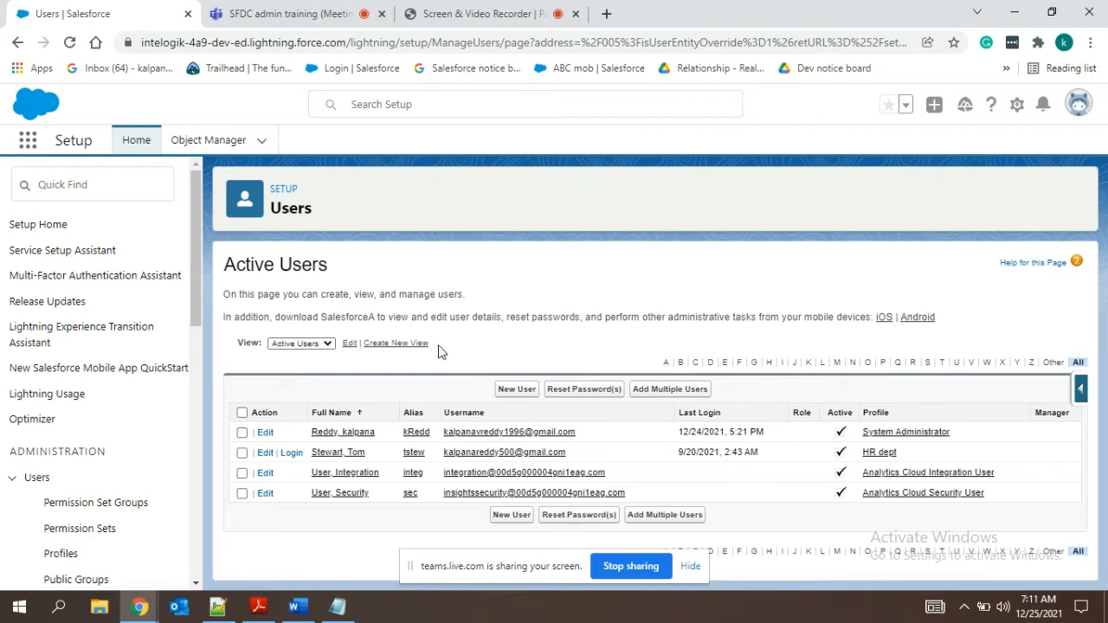
# Open the detail page of the active user with the HR dept profile and look through its fields
pyautogui.click(336, 455)
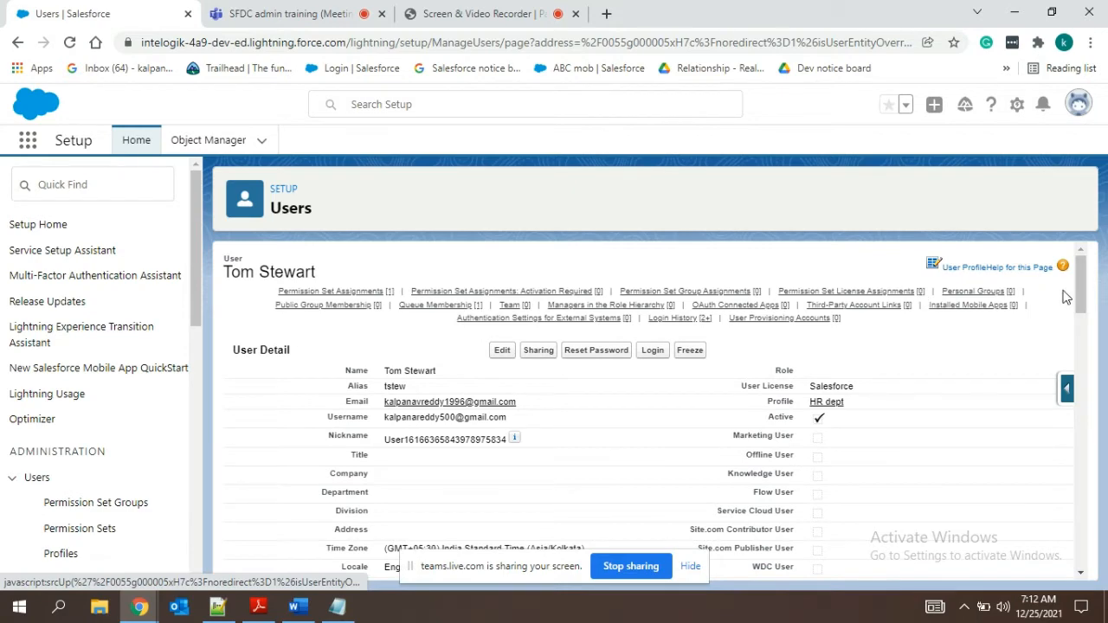
pyautogui.scroll(-2, 1093, 408)
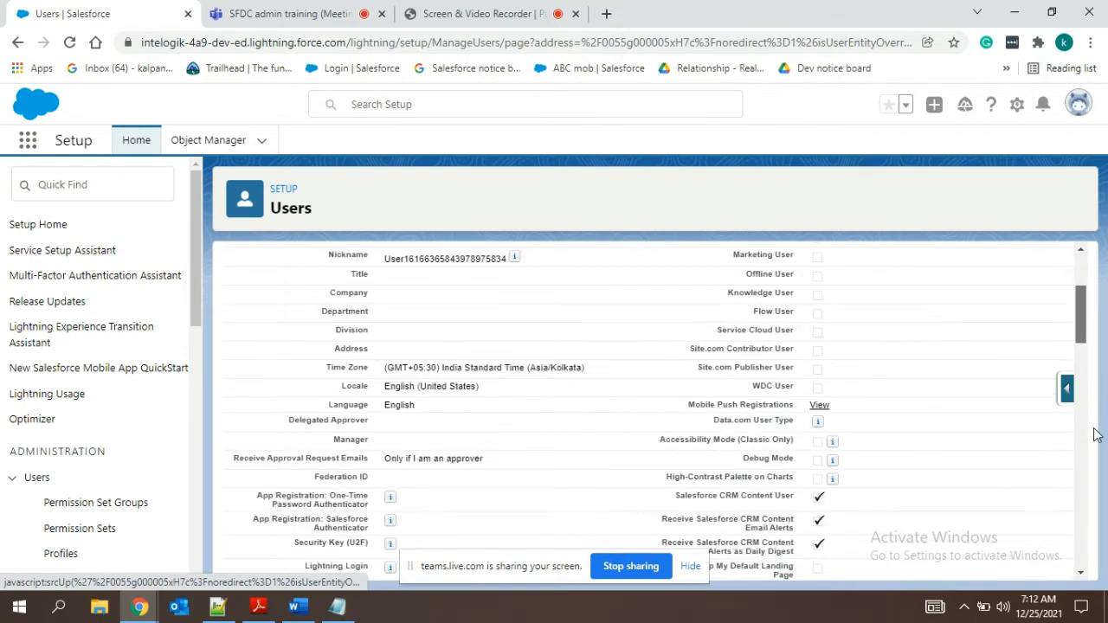
pyautogui.scroll(2, 1093, 434)
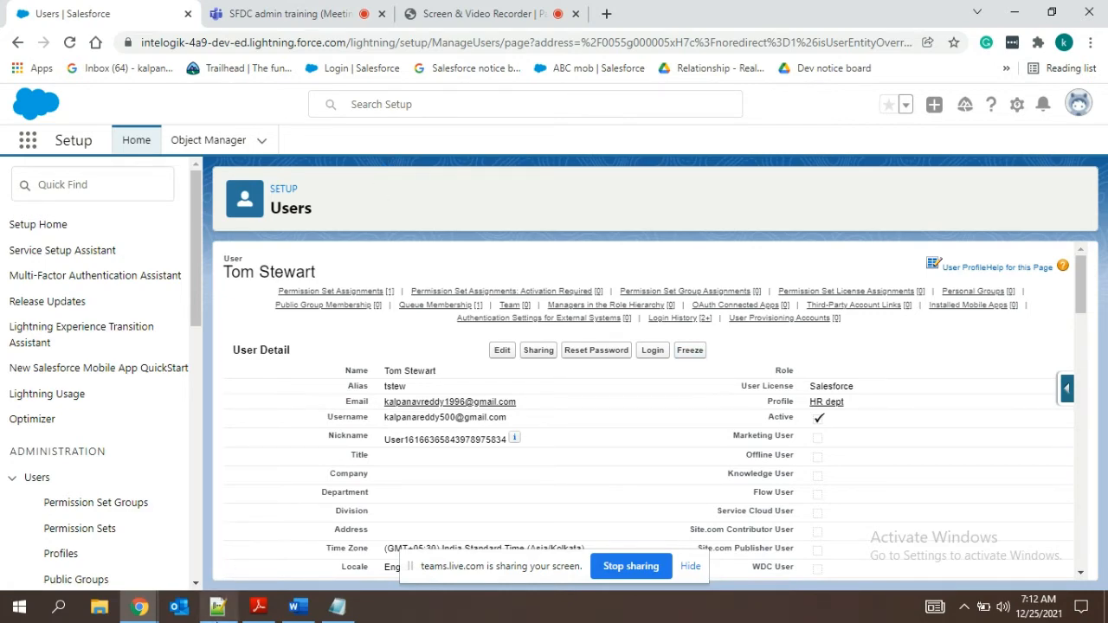
# Switch to the Notepad++ notes and highlight the word "deactivate" on line 31
pyautogui.click(217, 607)
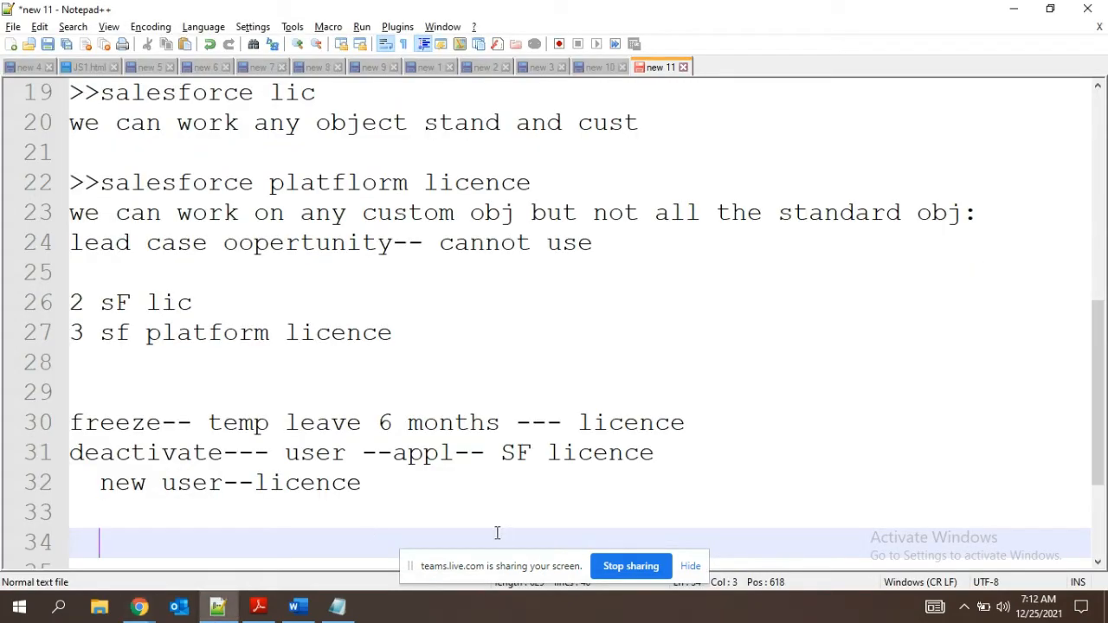
pyautogui.click(401, 476)
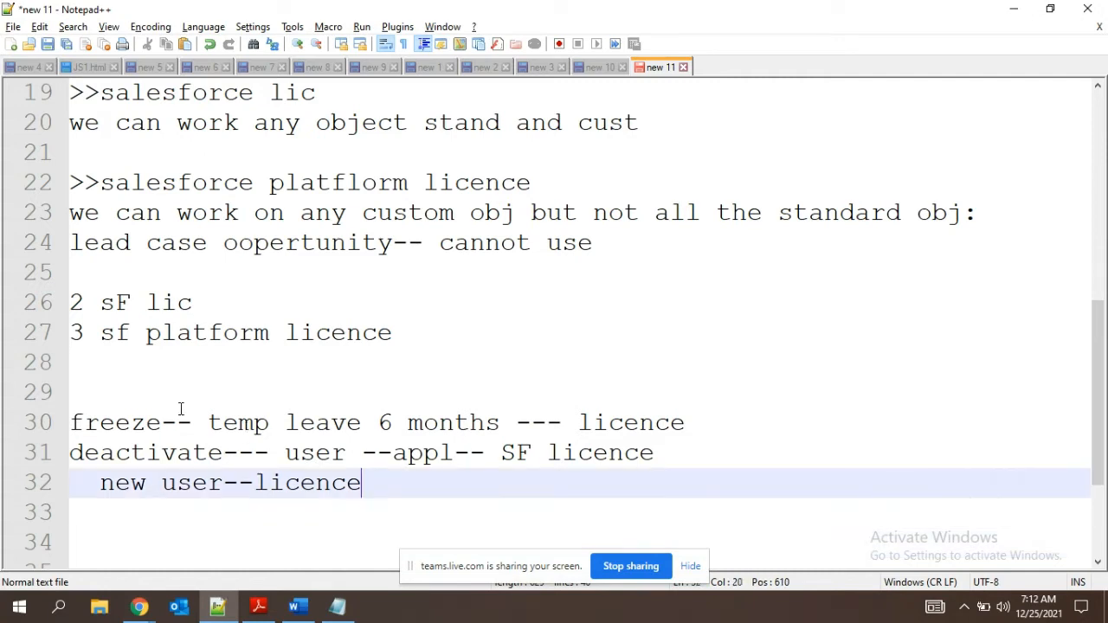
pyautogui.moveTo(224, 455); pyautogui.dragTo(44, 456)
# In Salesforce, clear Active in the HR dept user's edit form, check the User License options, and cancel the edit
pyautogui.hotkey('alt', 'Tab')
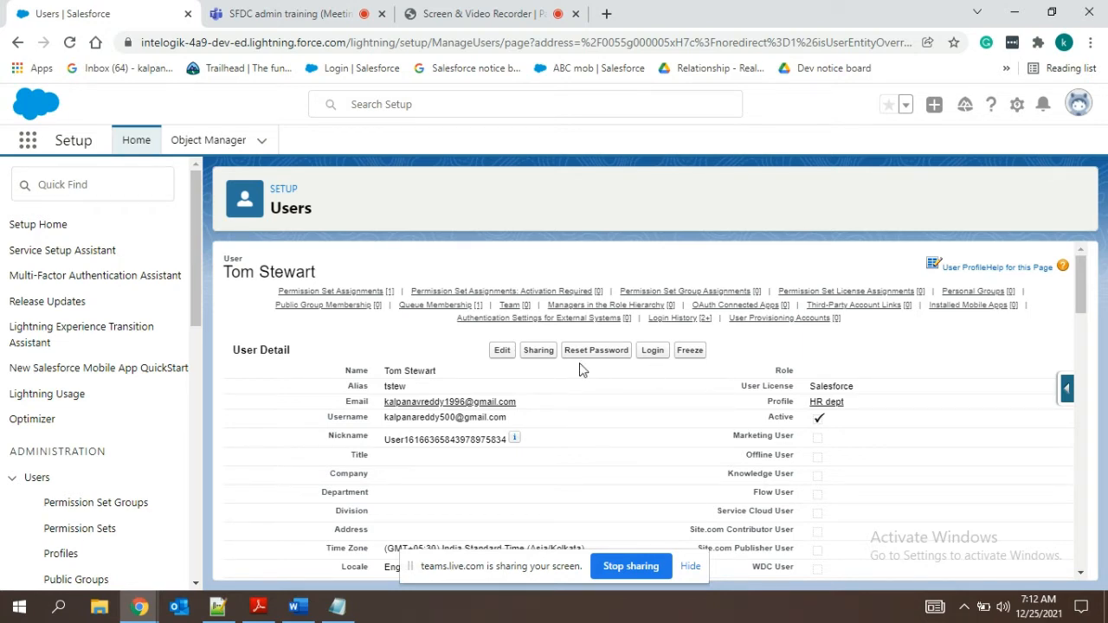
pyautogui.click(510, 350)
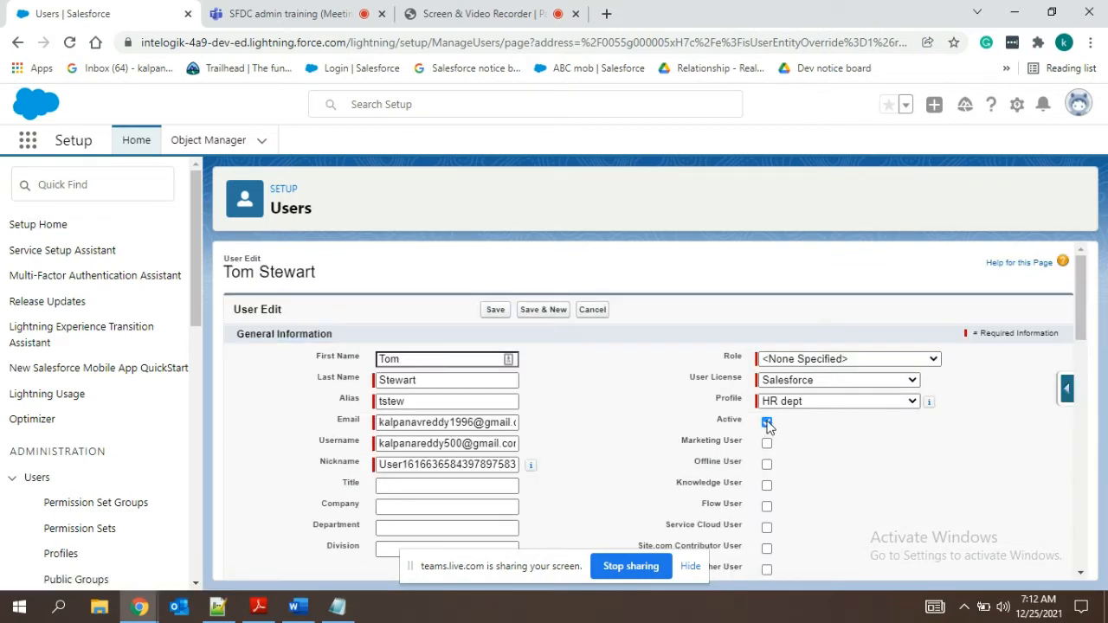
pyautogui.click(767, 422)
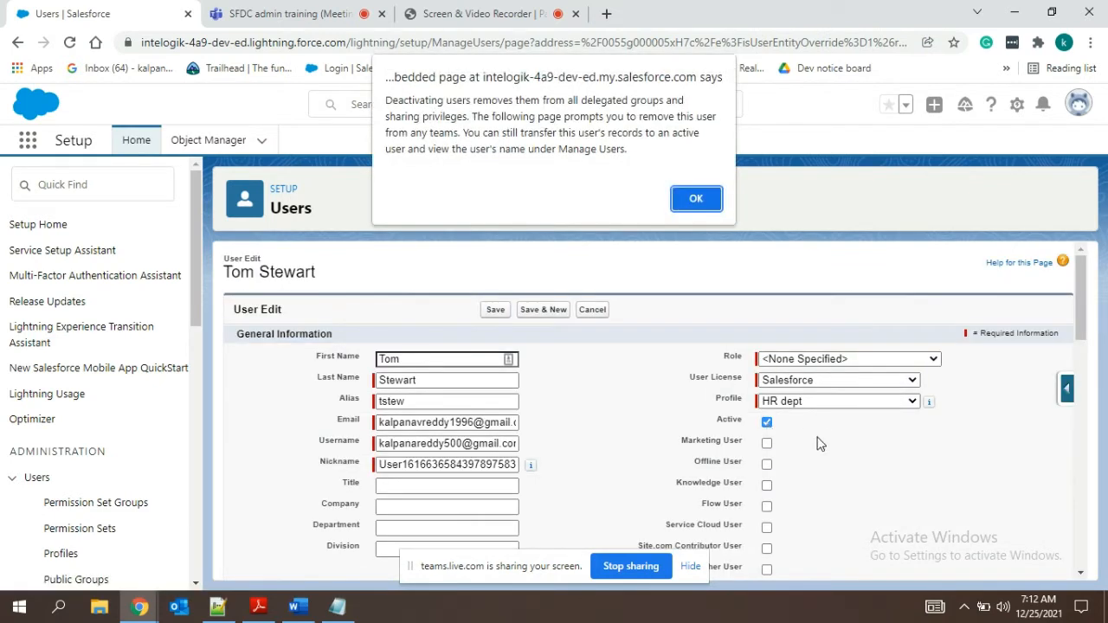
pyautogui.click(696, 199)
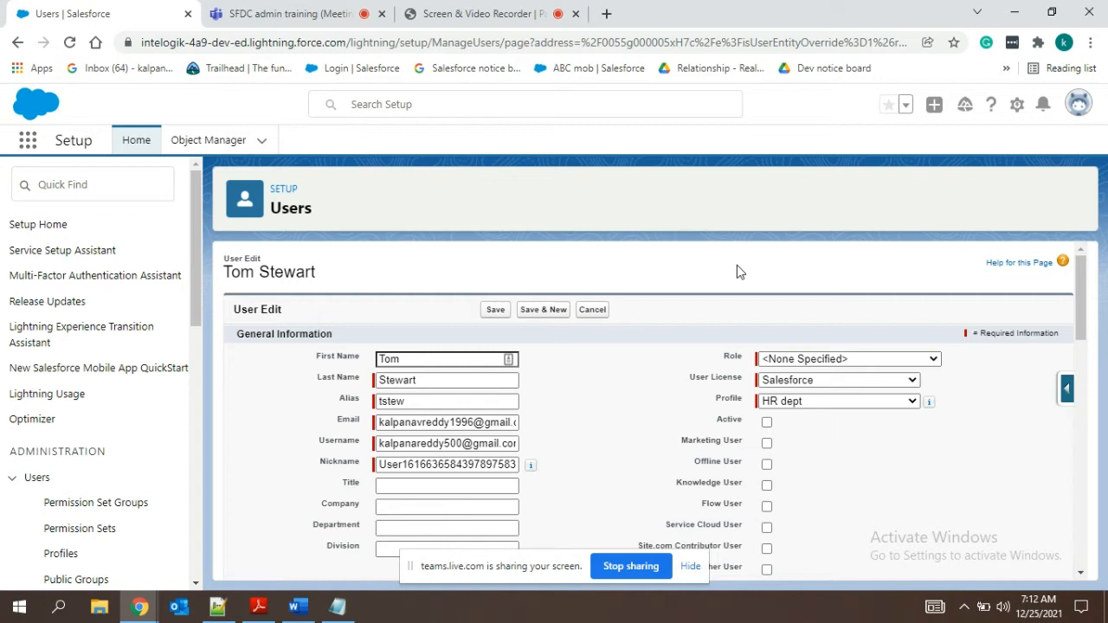
pyautogui.click(789, 380)
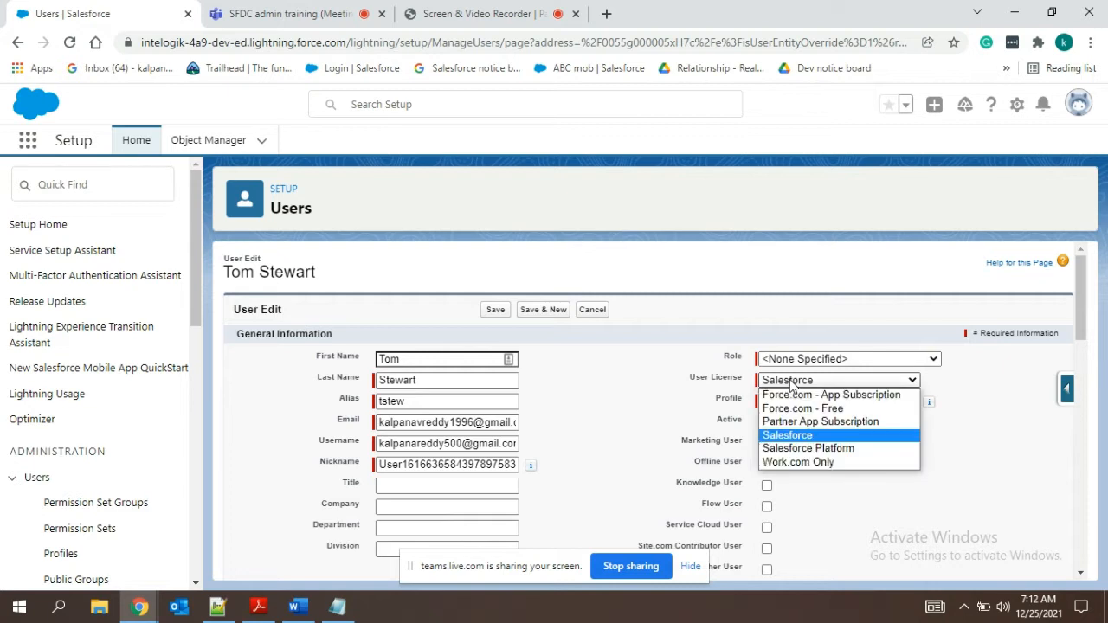
pyautogui.click(696, 316)
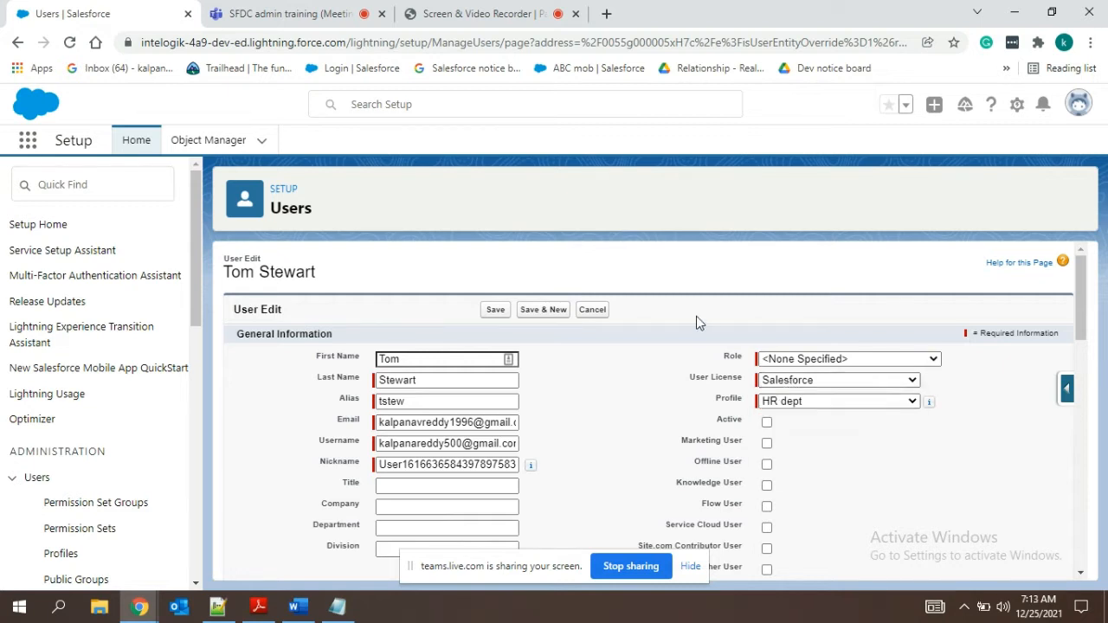
pyautogui.click(592, 310)
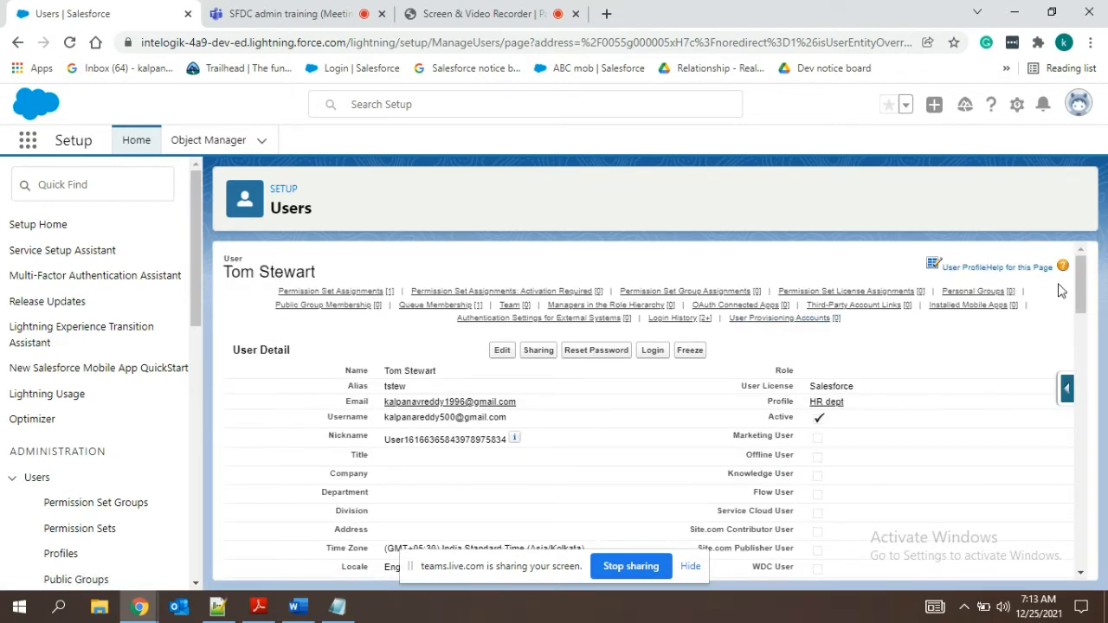
pyautogui.moveTo(1078, 297); pyautogui.dragTo(1099, 184)
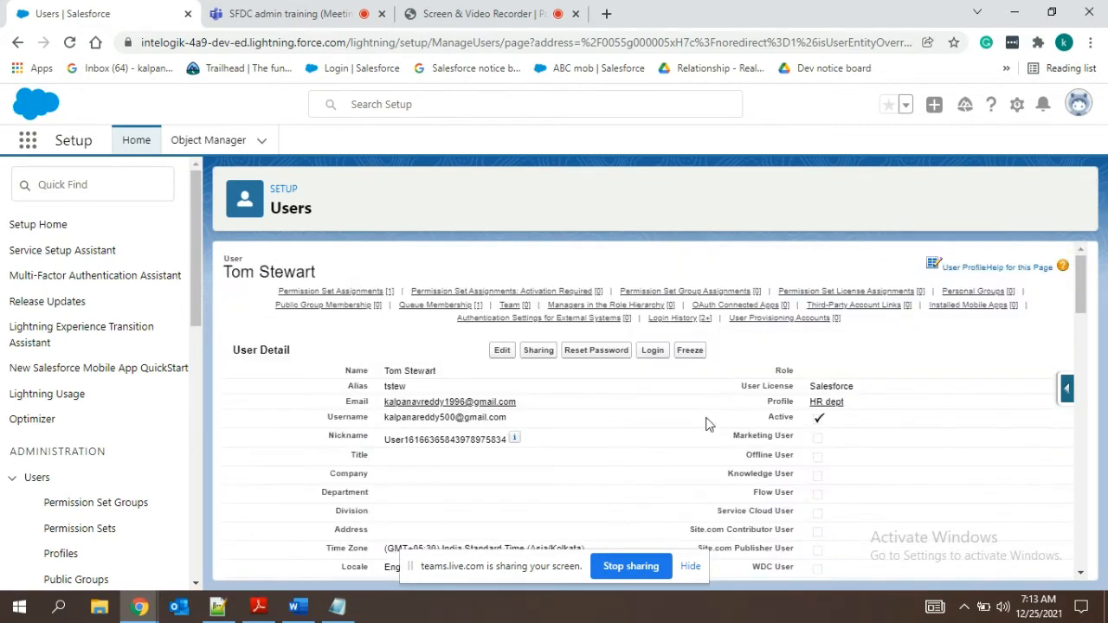
# Hide the screen-sharing bar and review the freeze and deactivate licence notes in Notepad++, highlighting "licence", "deactivate" and "SF licence"
pyautogui.click(690, 566)
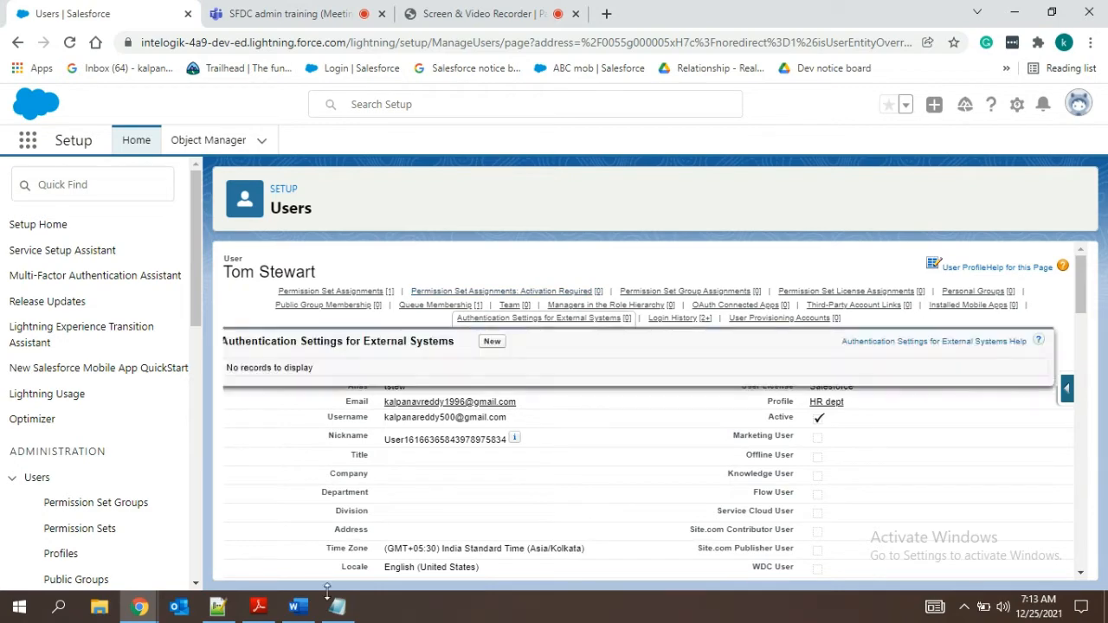
pyautogui.click(221, 606)
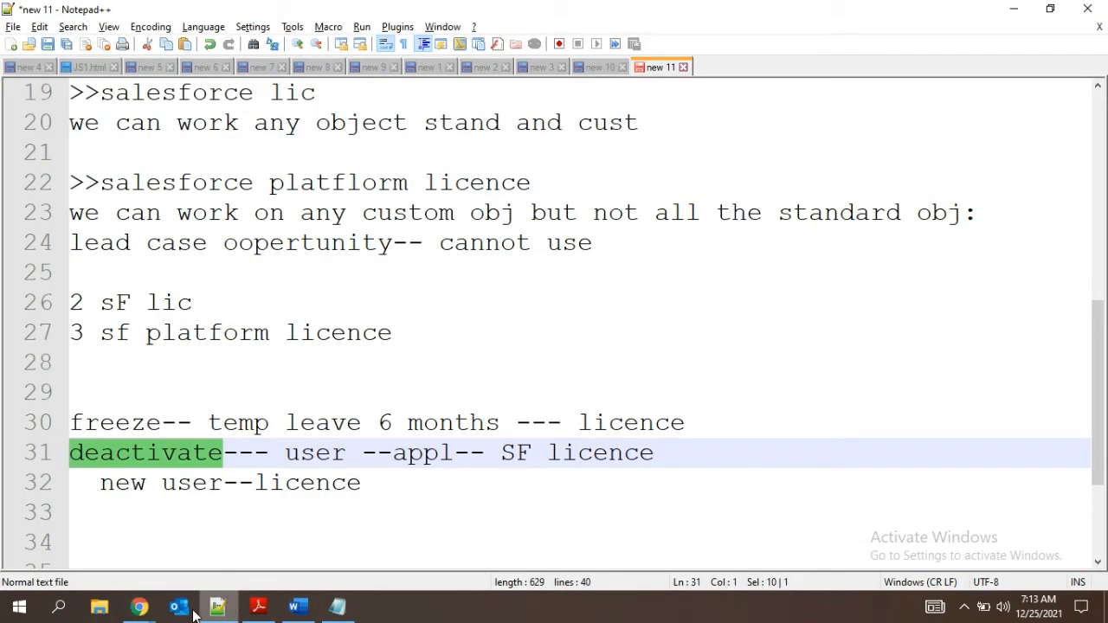
pyautogui.click(217, 424)
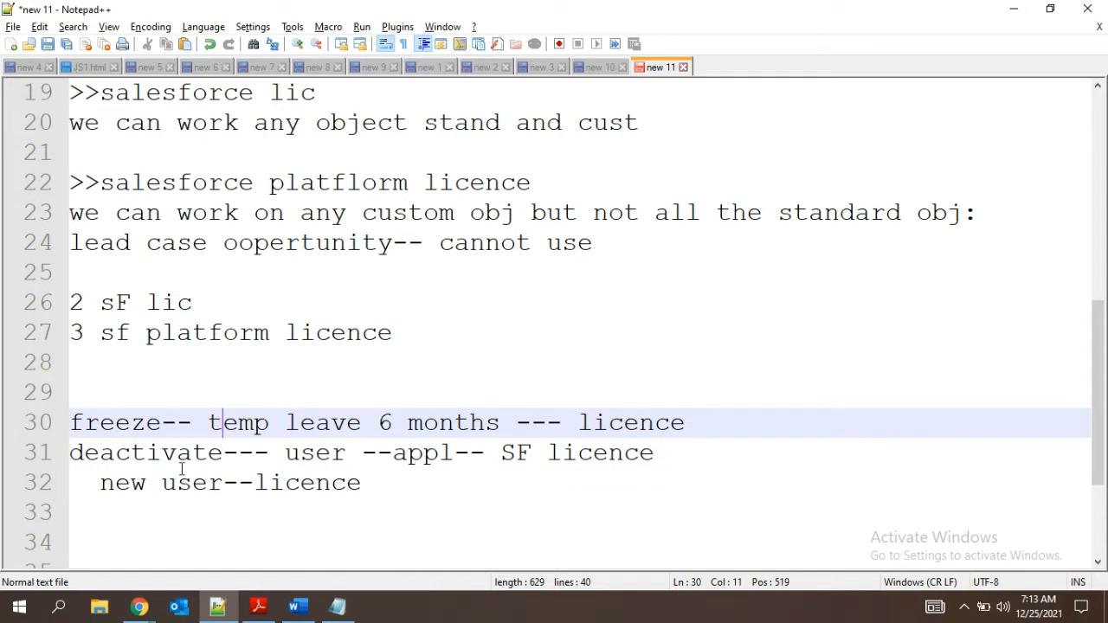
pyautogui.doubleClick(620, 425)
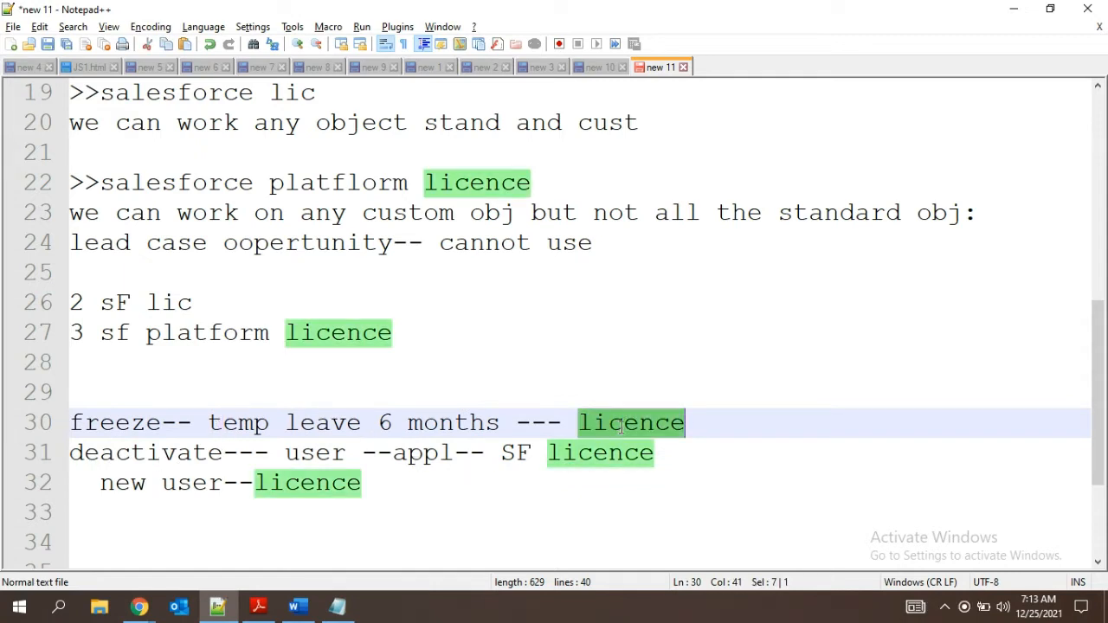
pyautogui.doubleClick(156, 457)
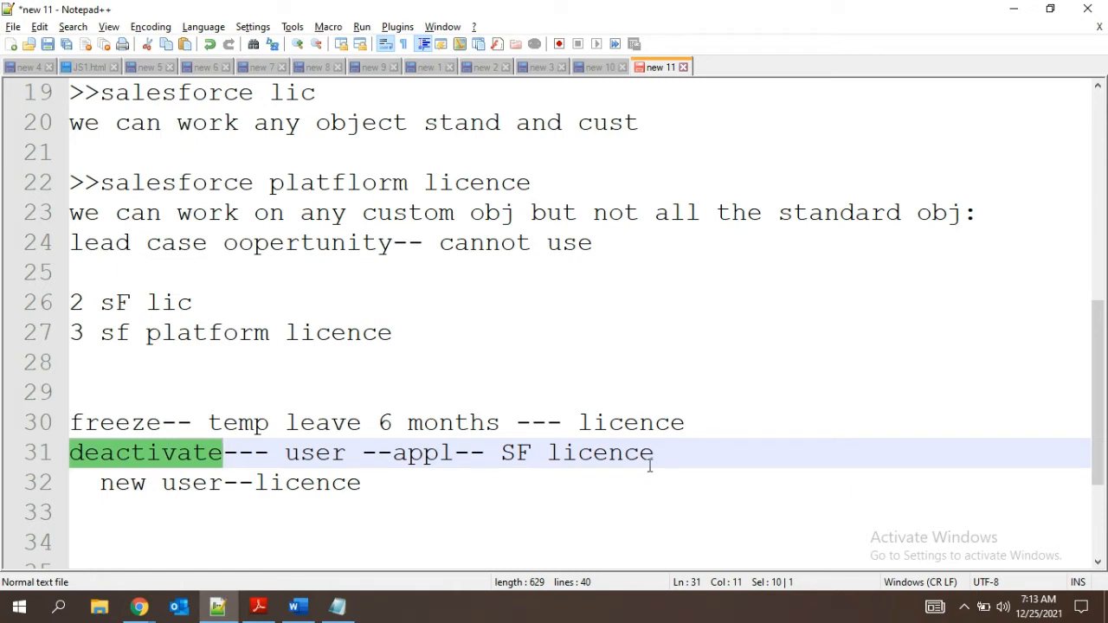
pyautogui.moveTo(661, 453); pyautogui.dragTo(502, 450)
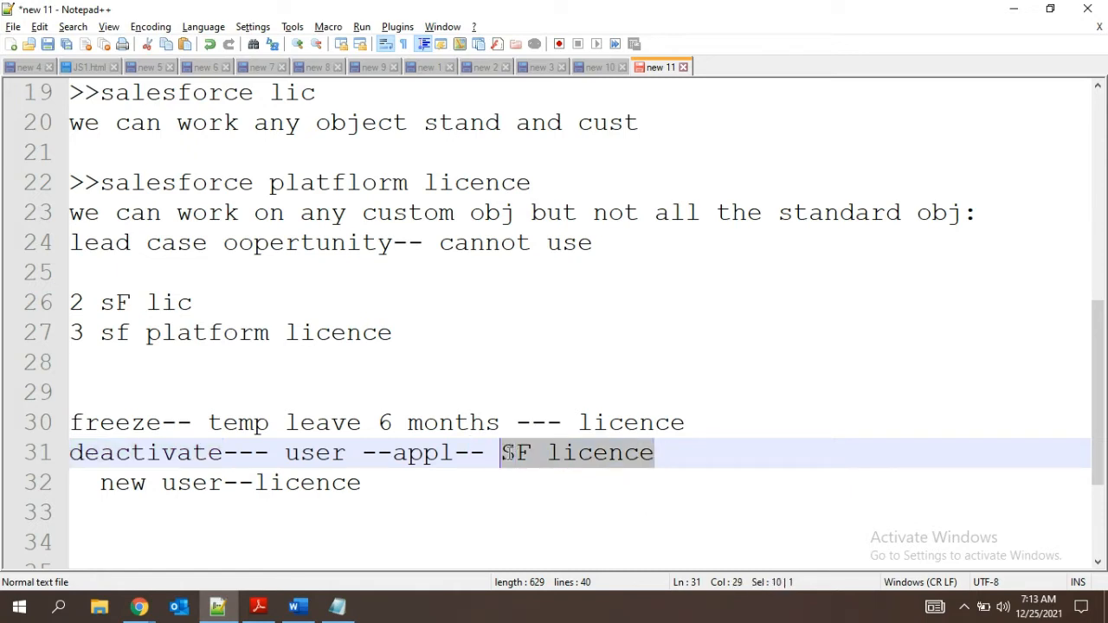
pyautogui.click(179, 367)
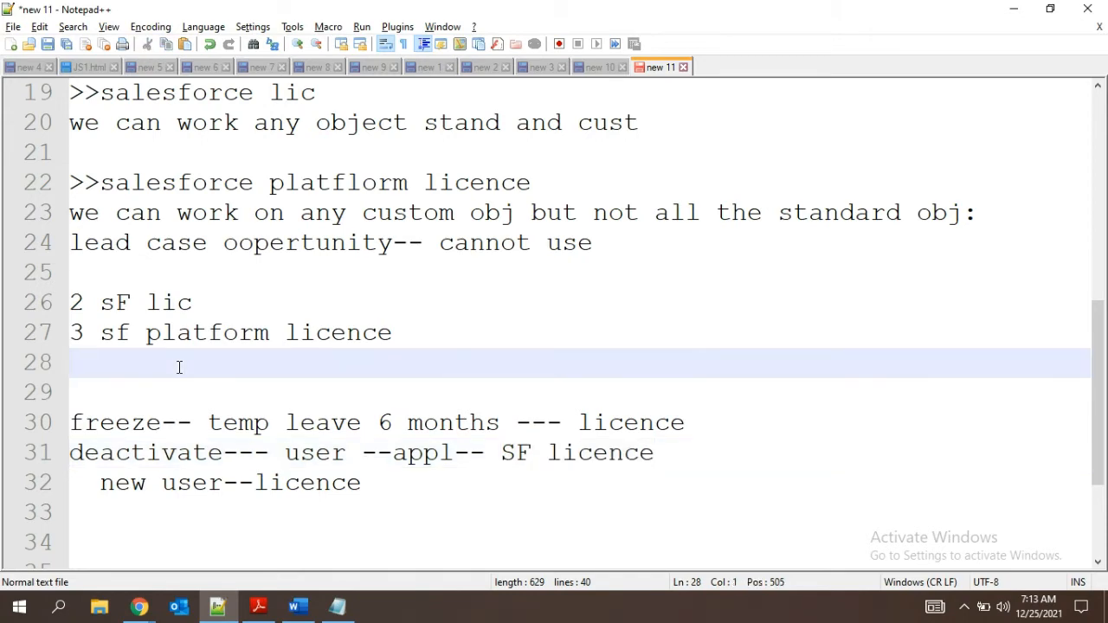
# Go back to the earlier org notes and highlight the lines "7 employees" and "1 empl-- system --"
pyautogui.click(396, 396)
pyautogui.press('Up')
pyautogui.press('Up')
pyautogui.press('Up')
pyautogui.press('Up')
pyautogui.press('Up')
pyautogui.press('Up')
pyautogui.press('Up')
pyautogui.press('Up')
pyautogui.press('Up')
pyautogui.press('Up')
pyautogui.press('Up')
pyautogui.press('Up')
pyautogui.press('Up')
pyautogui.press('Up')
pyautogui.press('Up')
pyautogui.press('Up')
pyautogui.press('Up')
pyautogui.press('Up')
pyautogui.press('Up')
pyautogui.press('Up')
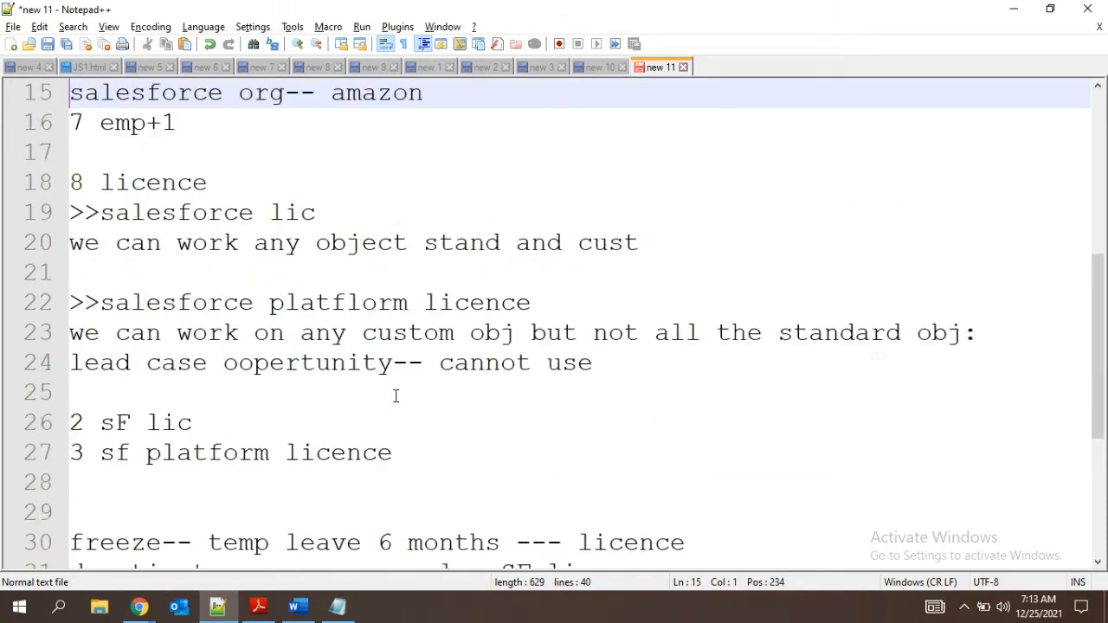
pyautogui.press('Up')
pyautogui.press('Up')
pyautogui.press('Up')
pyautogui.press('Up')
pyautogui.press('Up')
pyautogui.press('Up')
pyautogui.press('Up')
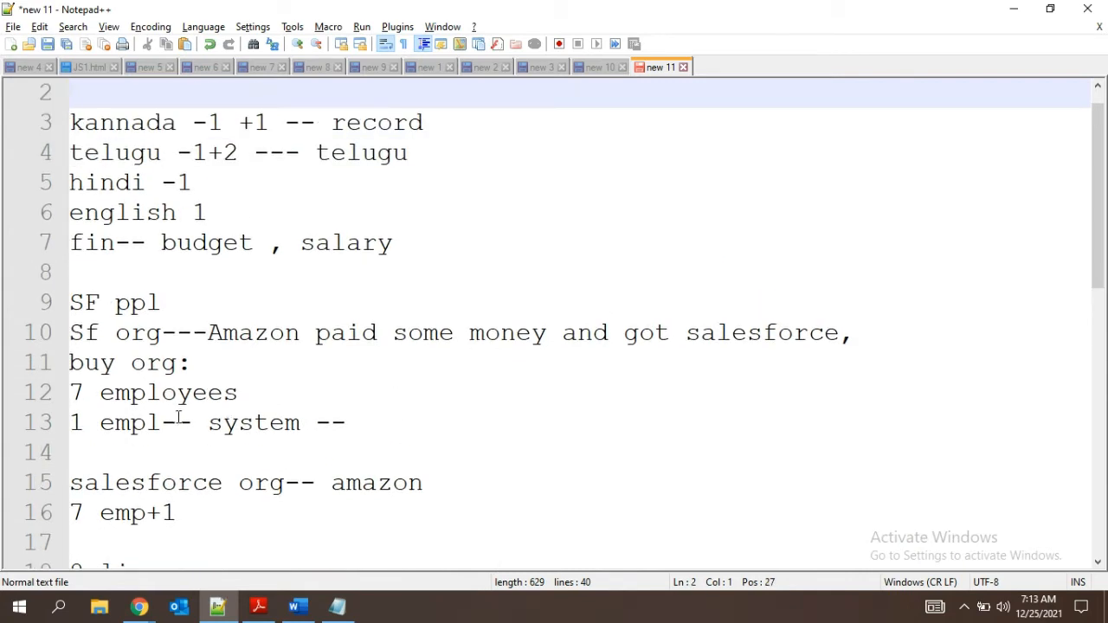
pyautogui.moveTo(71, 392); pyautogui.dragTo(364, 442)
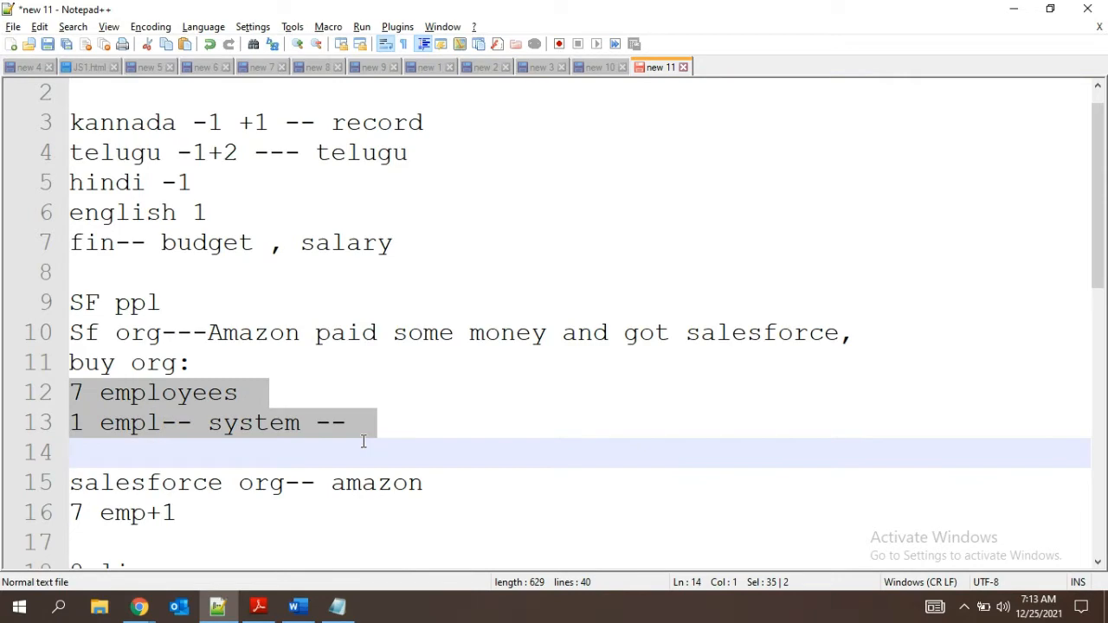
pyautogui.hotkey('alt', 'Tab')
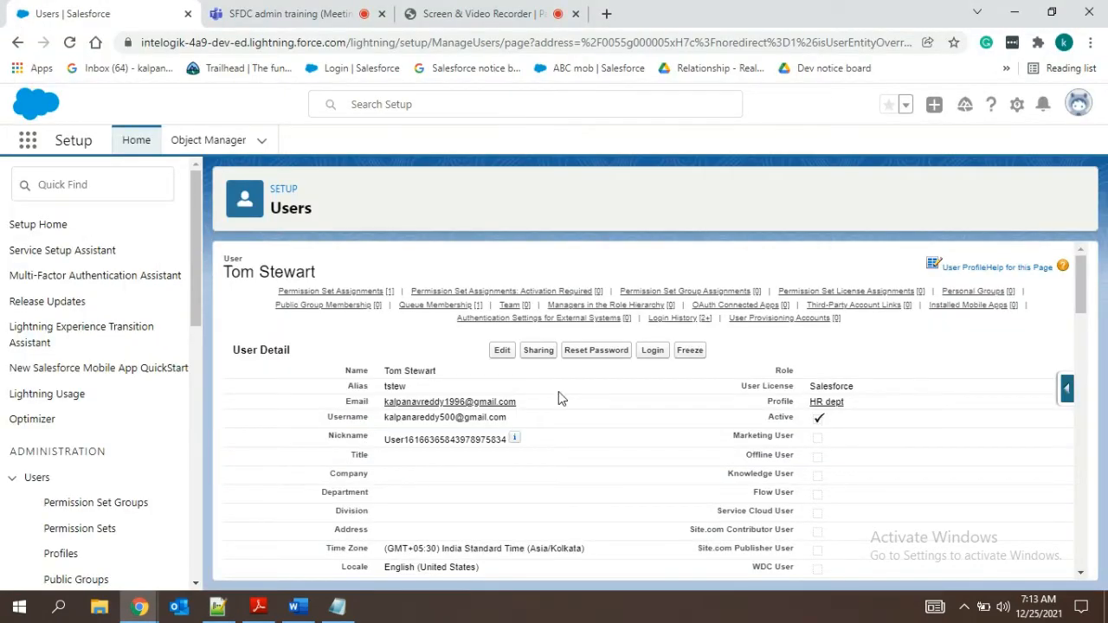
pyautogui.hotkey('alt', 'Tab')
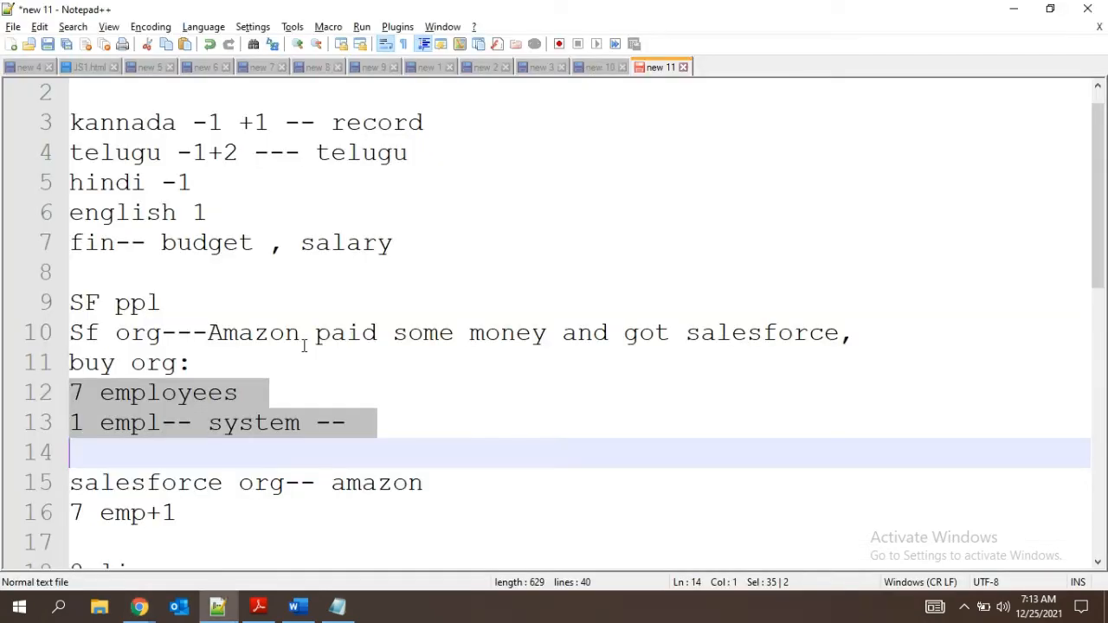
# Place the text cursor on empty line 34, below the "new user--licence" note
pyautogui.click(430, 445)
pyautogui.press('Down')
pyautogui.press('Down')
pyautogui.press('Down')
pyautogui.press('Down')
pyautogui.press('Down')
pyautogui.press('Down')
pyautogui.press('Down')
pyautogui.press('Down')
pyautogui.press('Down')
pyautogui.press('Down')
pyautogui.press('Down')
pyautogui.press('Down')
pyautogui.press('Down')
pyautogui.press('Down')
pyautogui.press('Down')
pyautogui.press('Down')
pyautogui.press('Down')
pyautogui.press('Down')
pyautogui.press('Down')
pyautogui.press('Down')
pyautogui.press('Down')
pyautogui.press('Down')
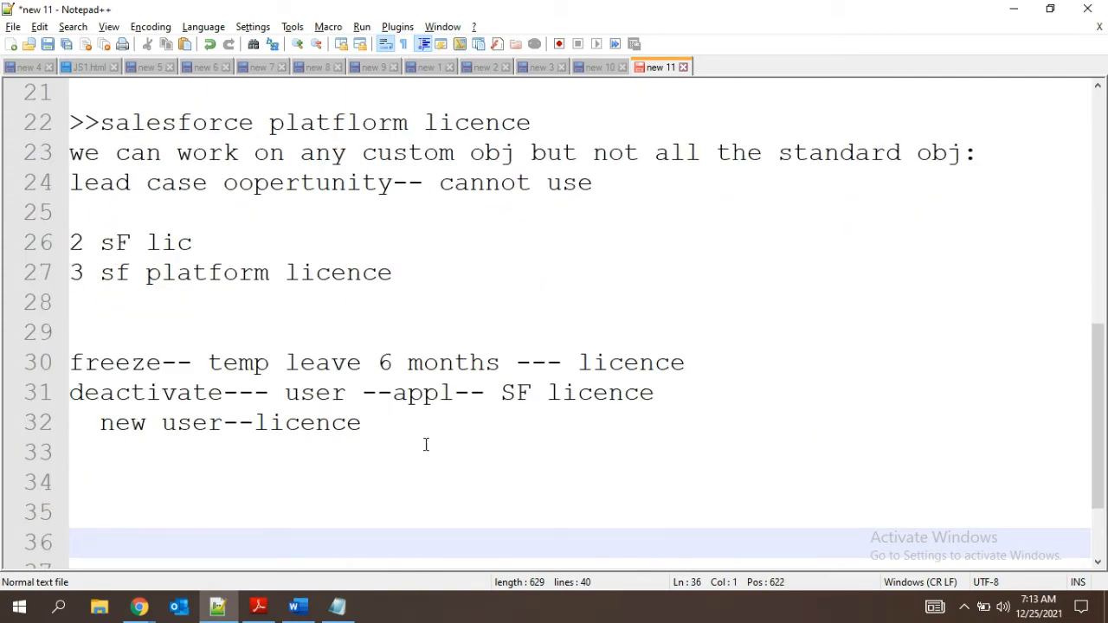
pyautogui.press('Up')
pyautogui.press('Up')
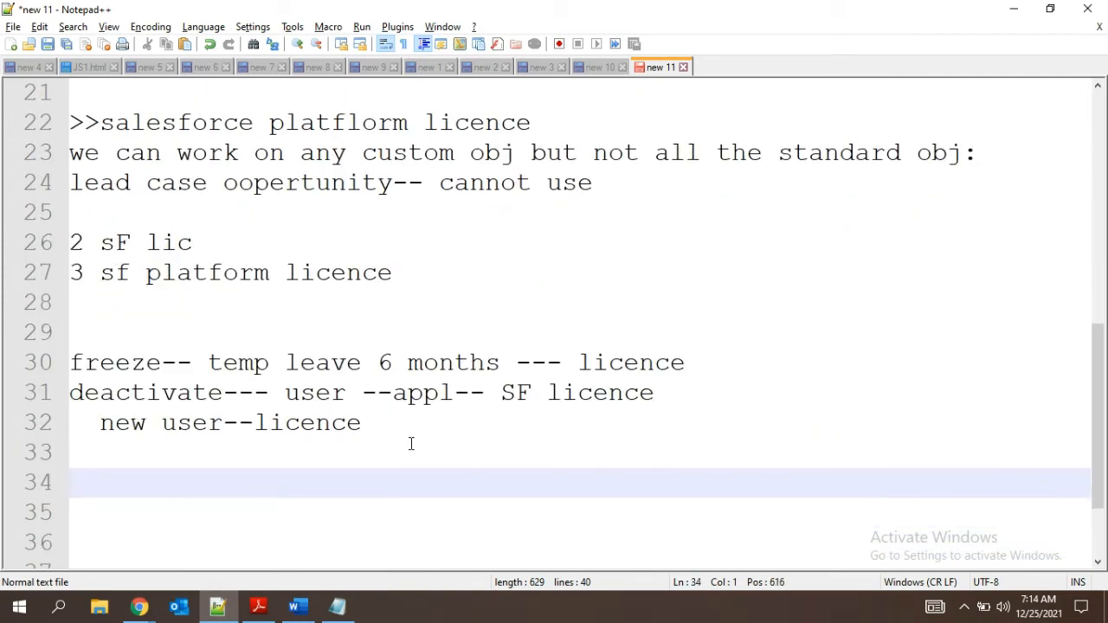
# Switch to Salesforce in Chrome, duplicate the user detail page in a second tab, and return to the original page
pyautogui.hotkey('alt', 'Tab')
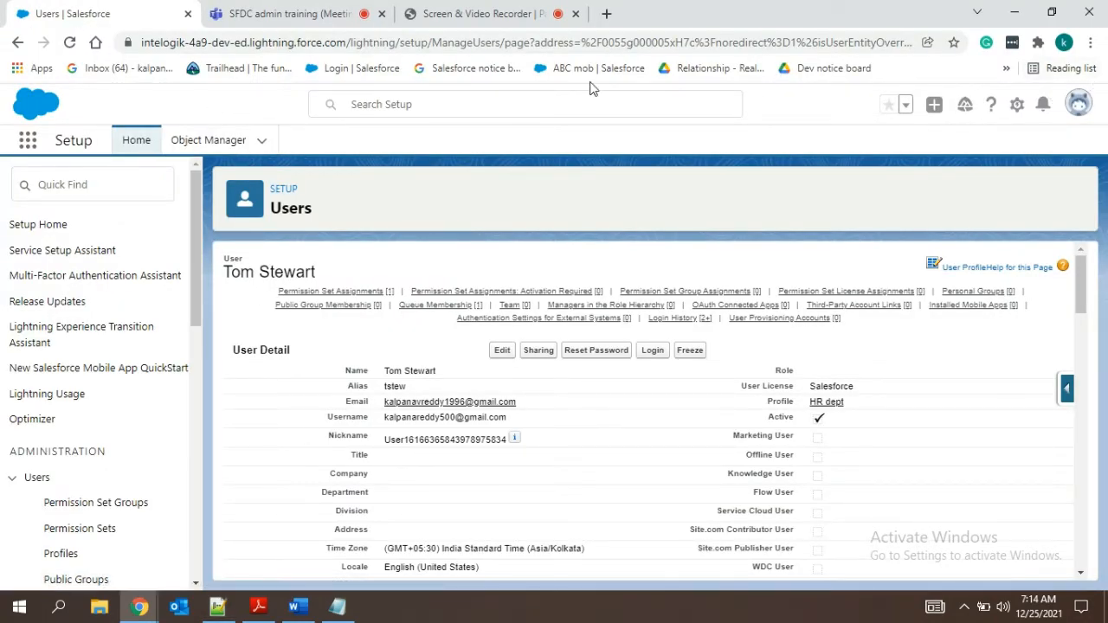
pyautogui.rightClick(88, 5)
pyautogui.click(173, 121)
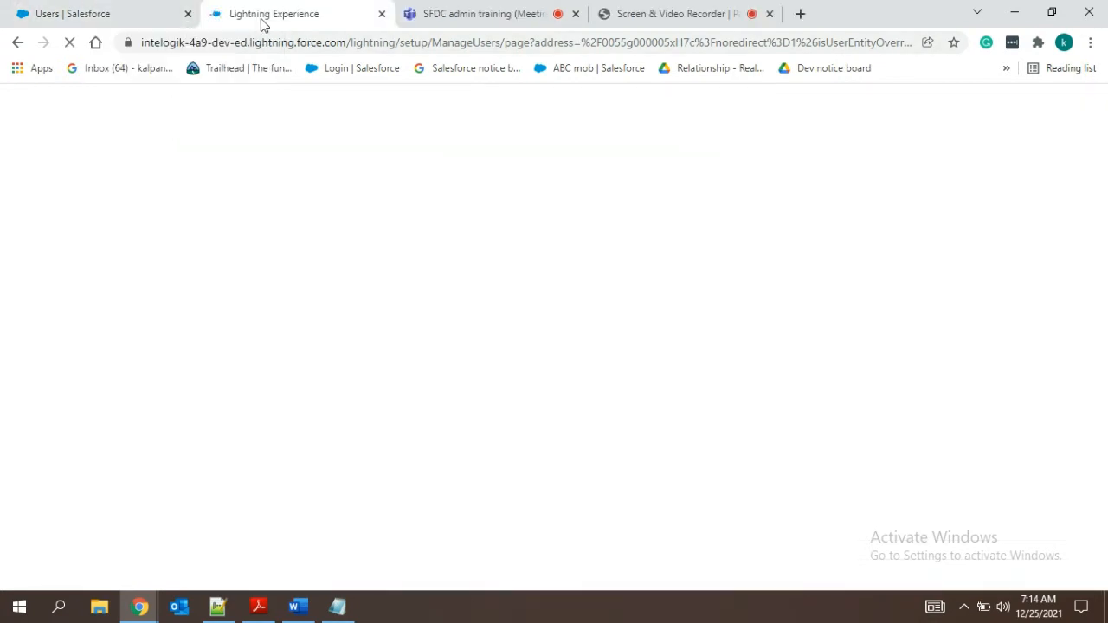
pyautogui.moveTo(261, 19); pyautogui.dragTo(69, 14)
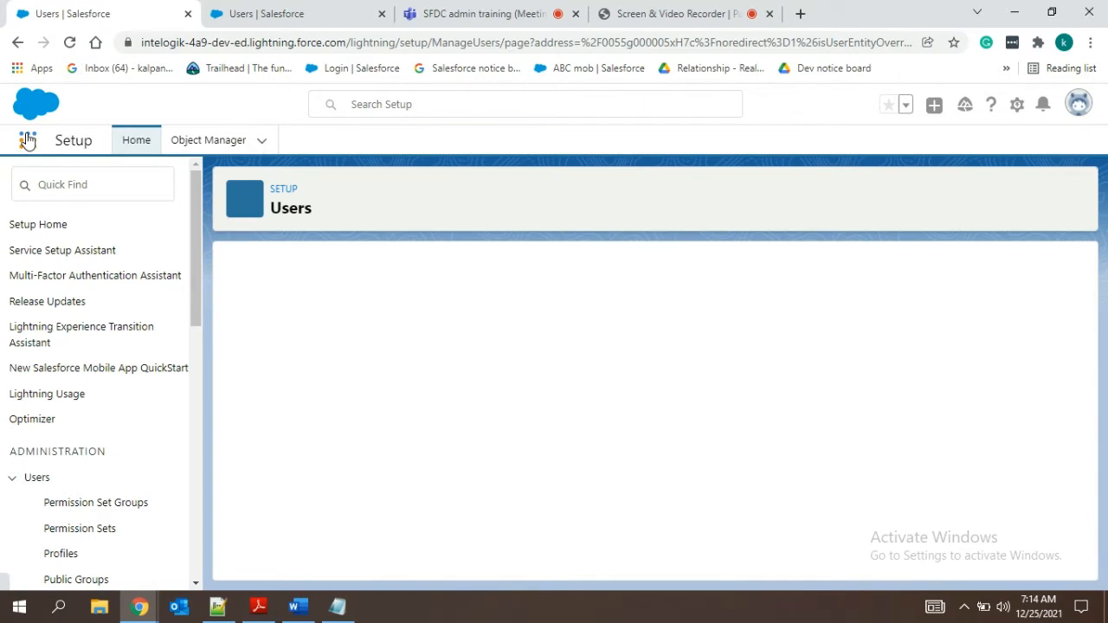
# Find and open the Flipkart copy app, and sort its recently viewed students list by ID in ascending order
pyautogui.click(28, 140)
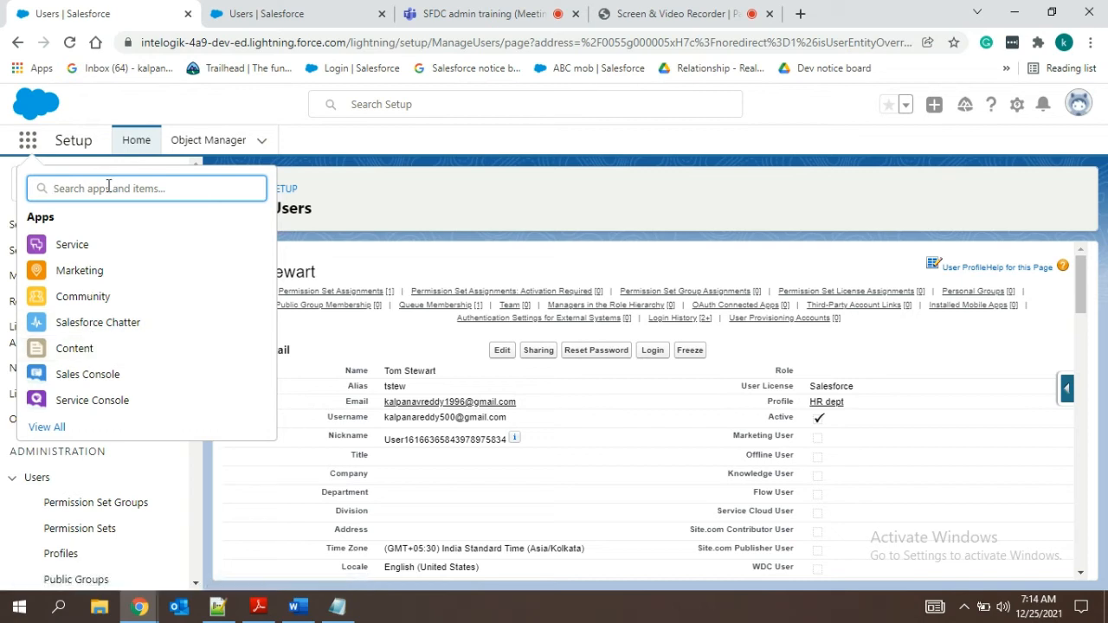
pyautogui.write('flu')
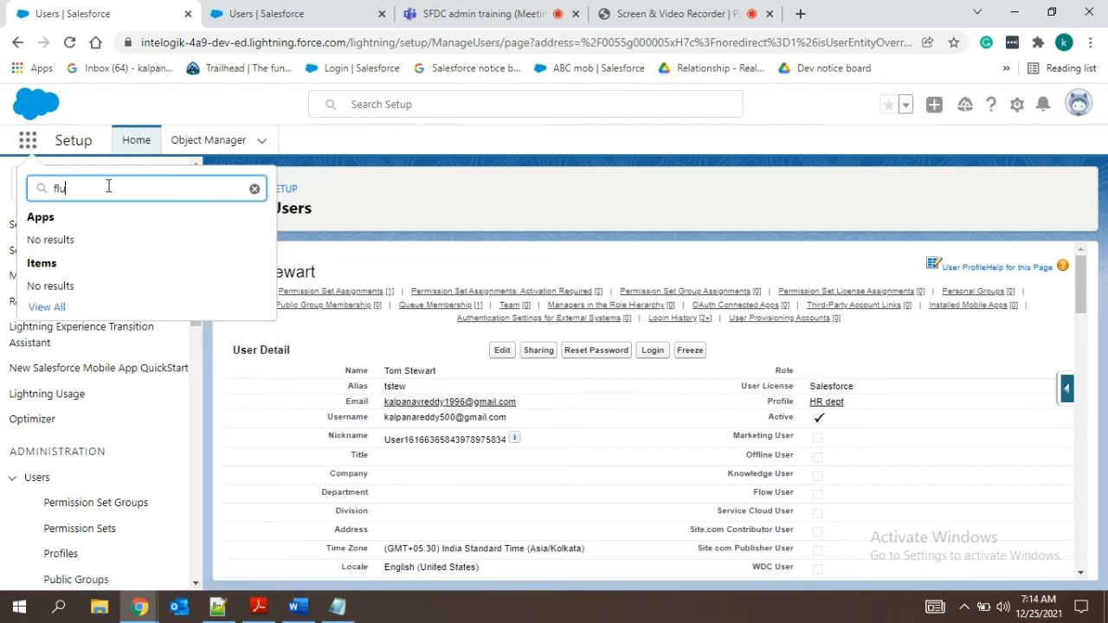
pyautogui.press('BackSpace')
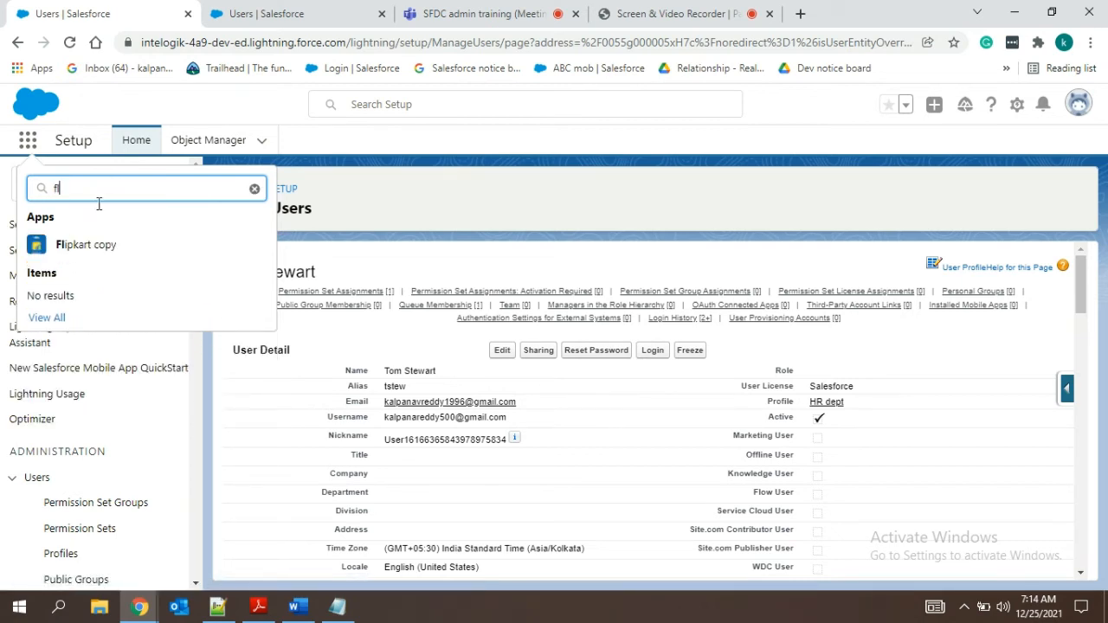
pyautogui.click(74, 254)
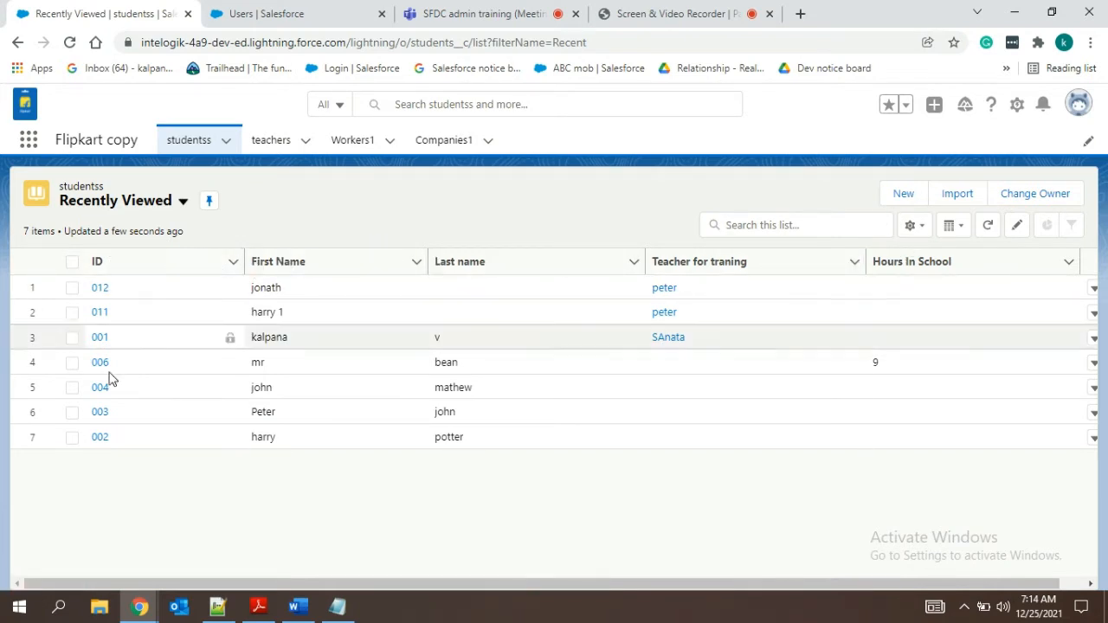
pyautogui.click(154, 268)
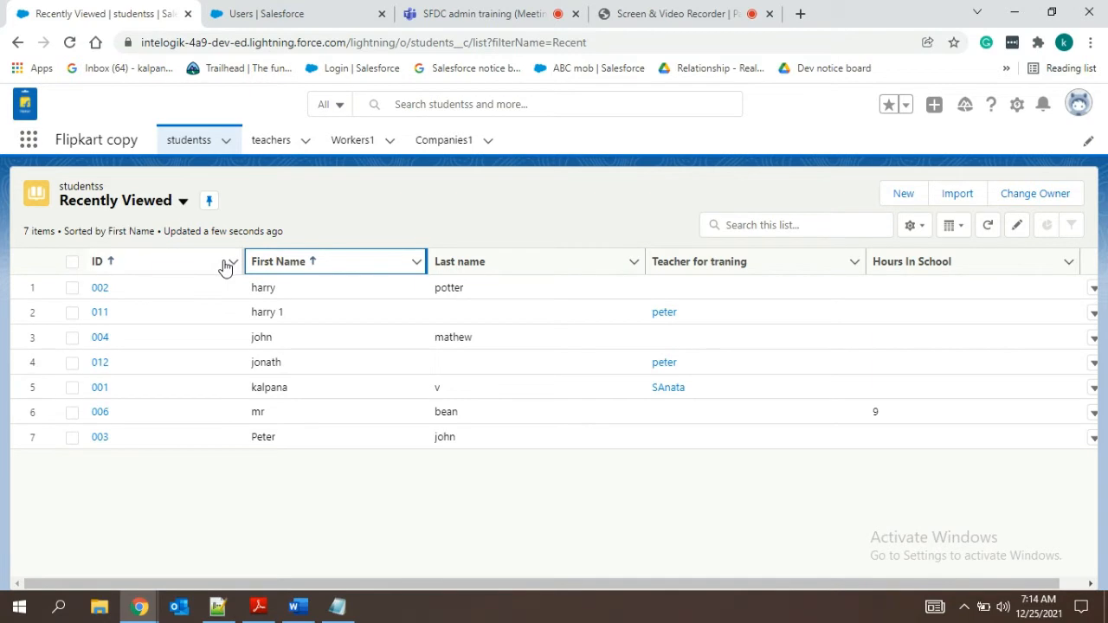
pyautogui.click(109, 267)
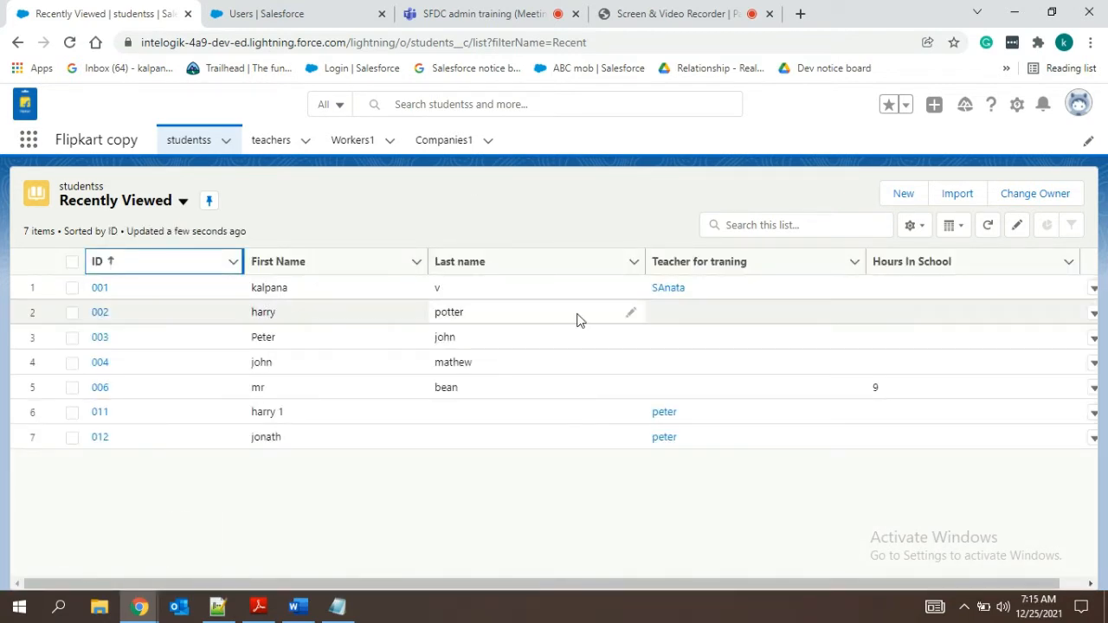
# Start a new student record with the test user's name in the possessive as first name and "record test" as last name
pyautogui.click(900, 197)
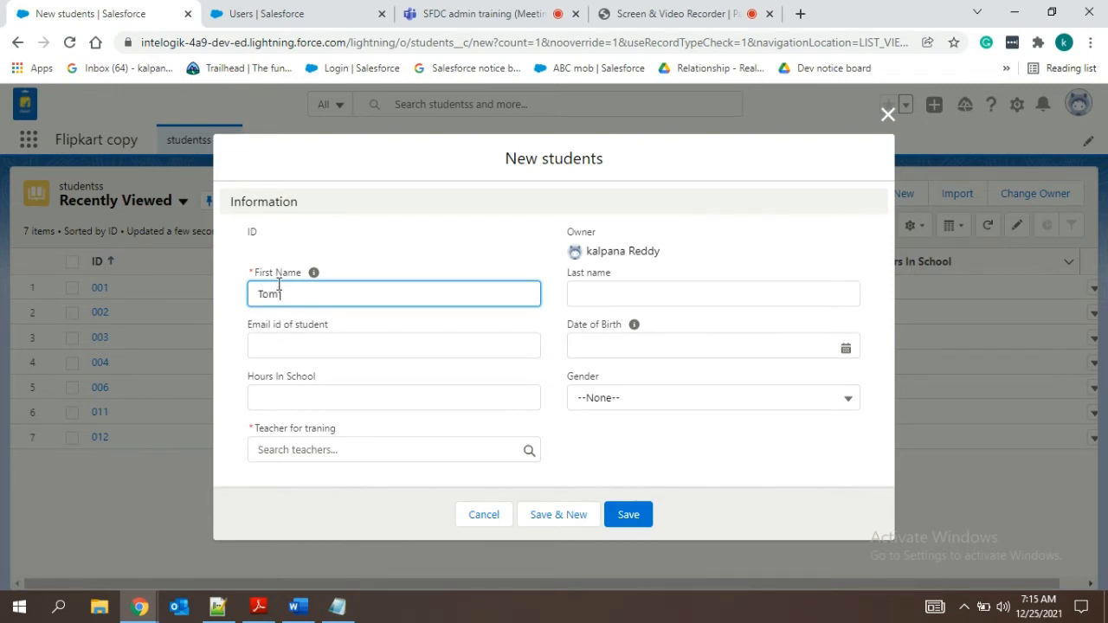
pyautogui.click(585, 291)
pyautogui.write('rec')
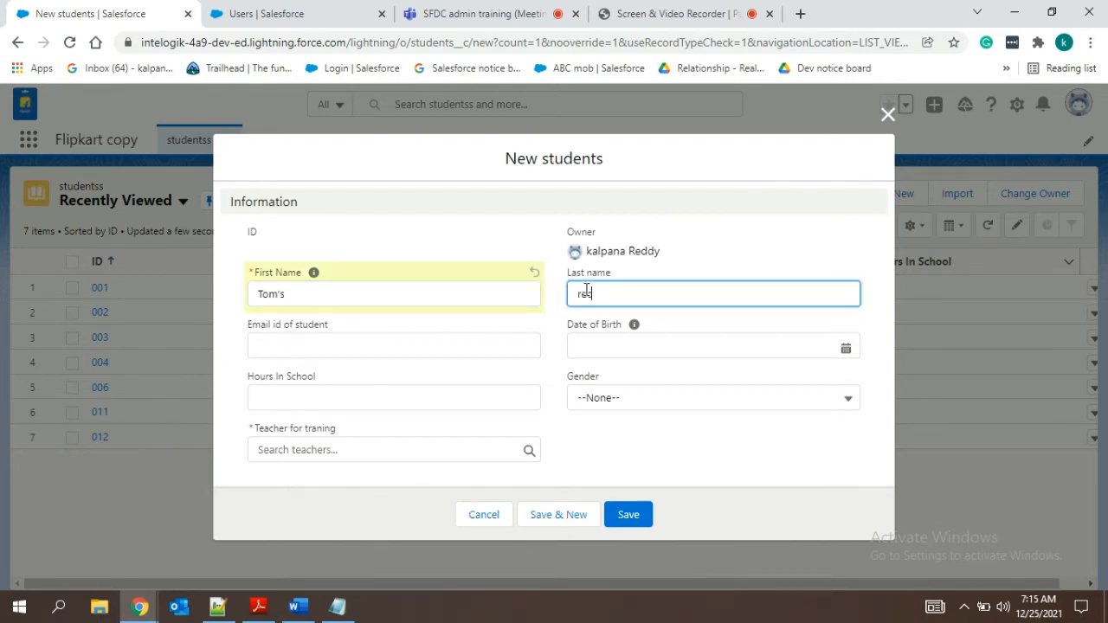
pyautogui.write('ord test')
pyautogui.click(365, 336)
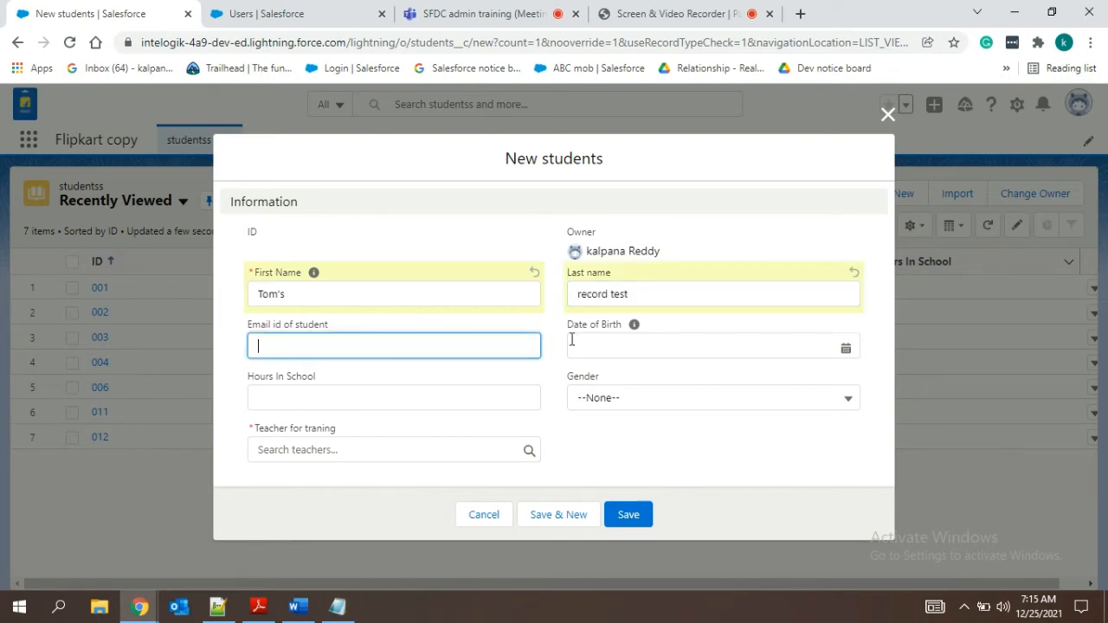
pyautogui.click(433, 345)
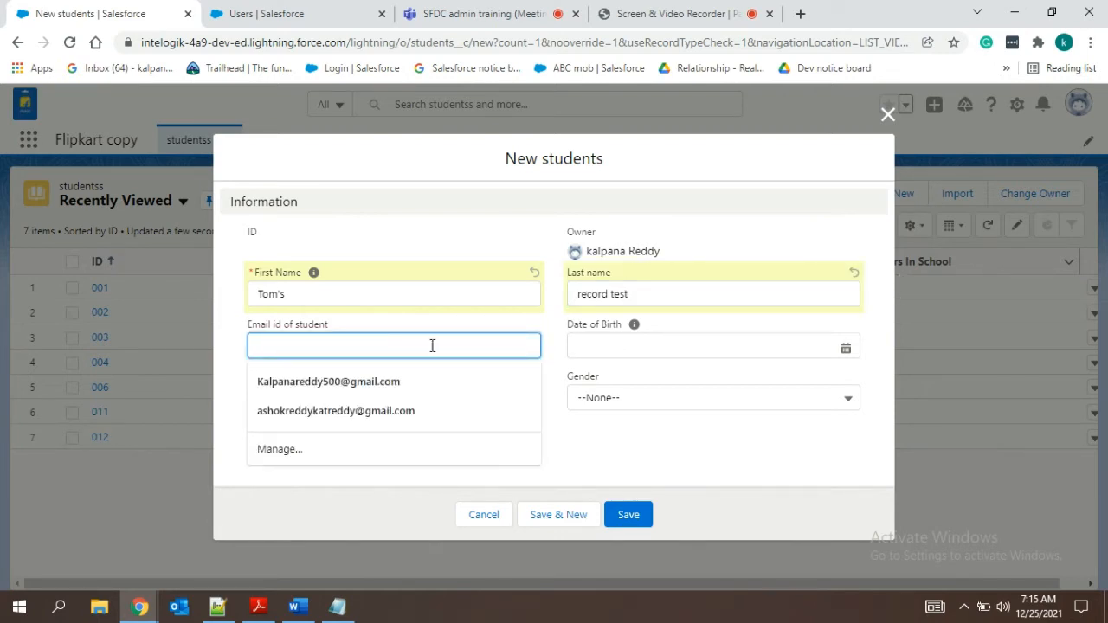
pyautogui.click(718, 441)
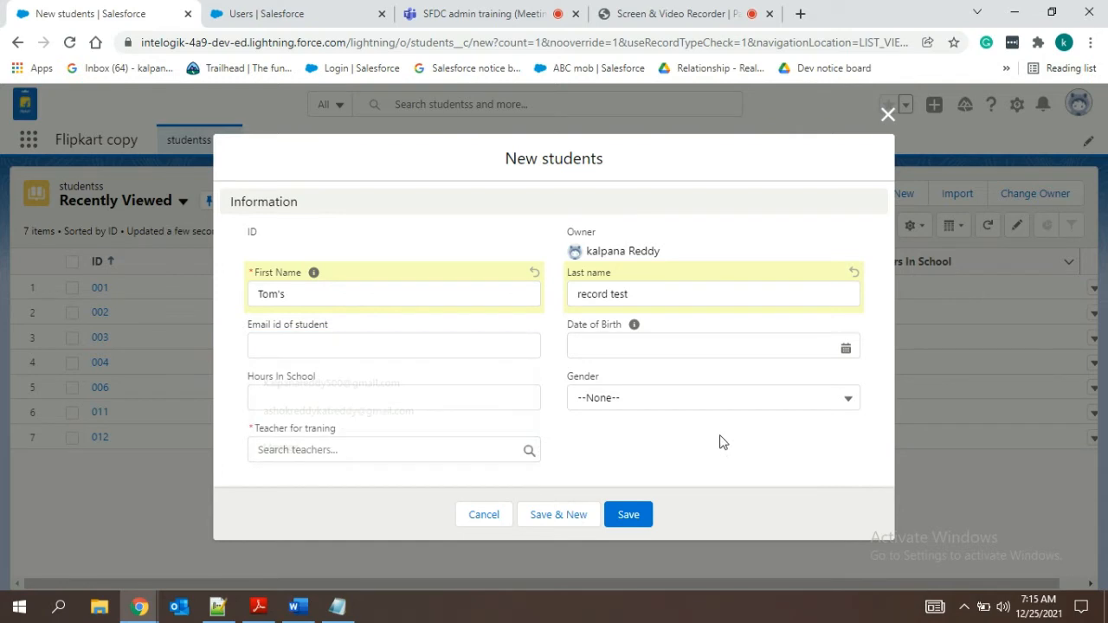
# Assign teacher T-001 as the student's teacher for training and save the new record
pyautogui.click(384, 447)
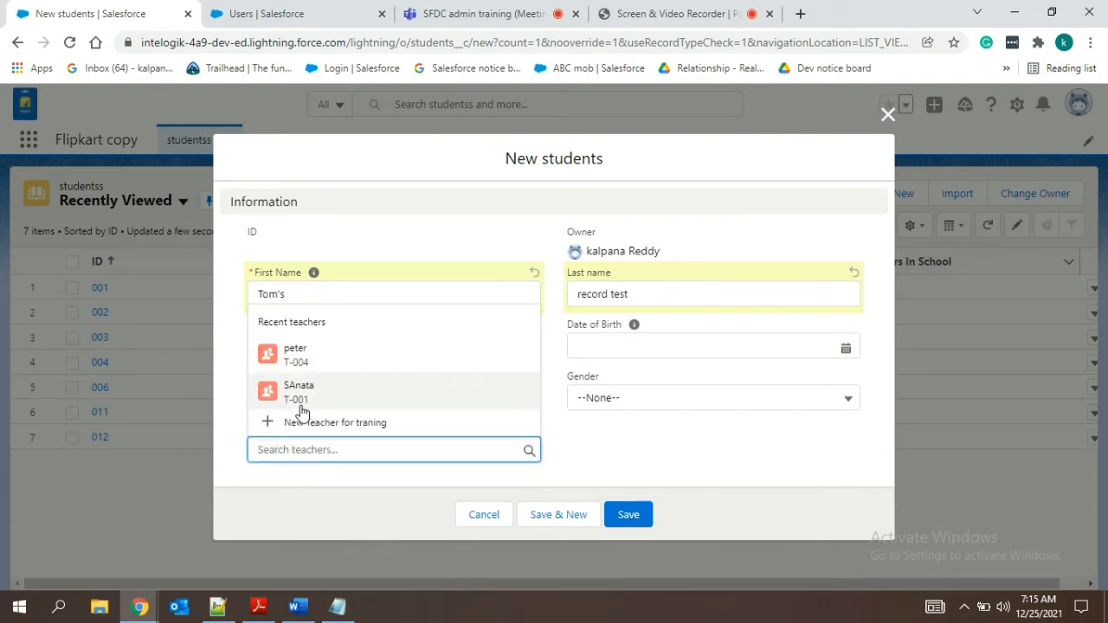
pyautogui.click(298, 391)
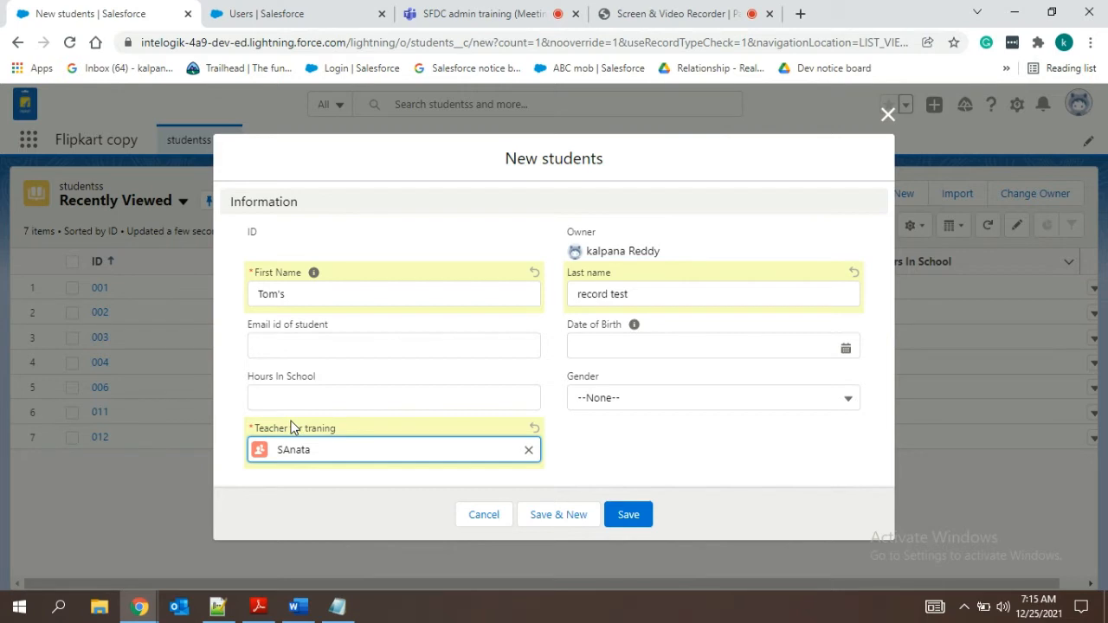
pyautogui.click(536, 12)
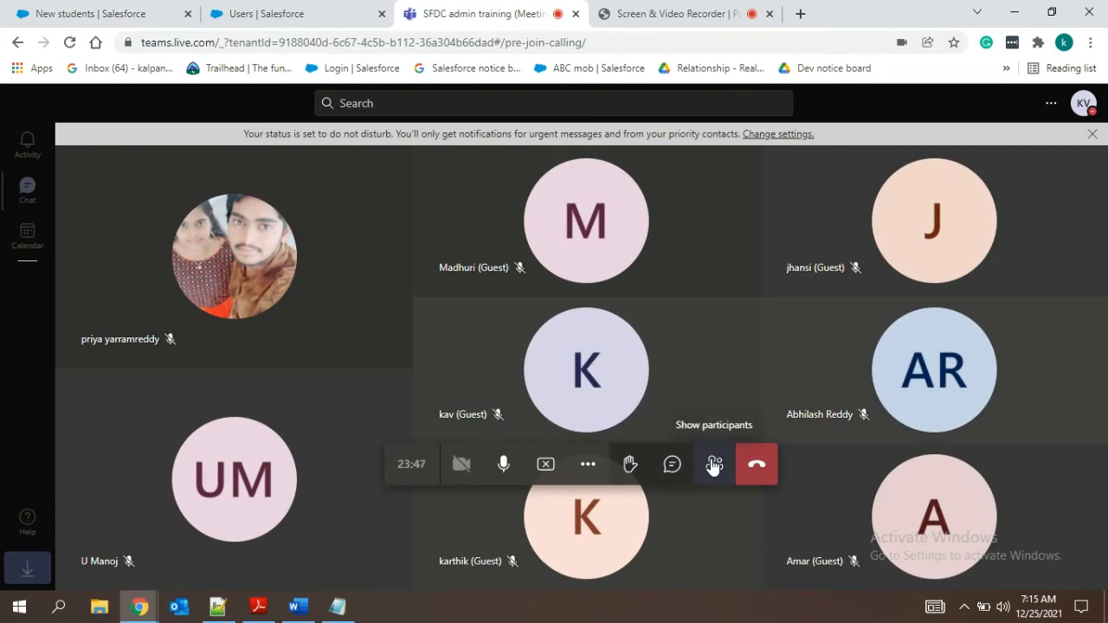
pyautogui.click(310, 10)
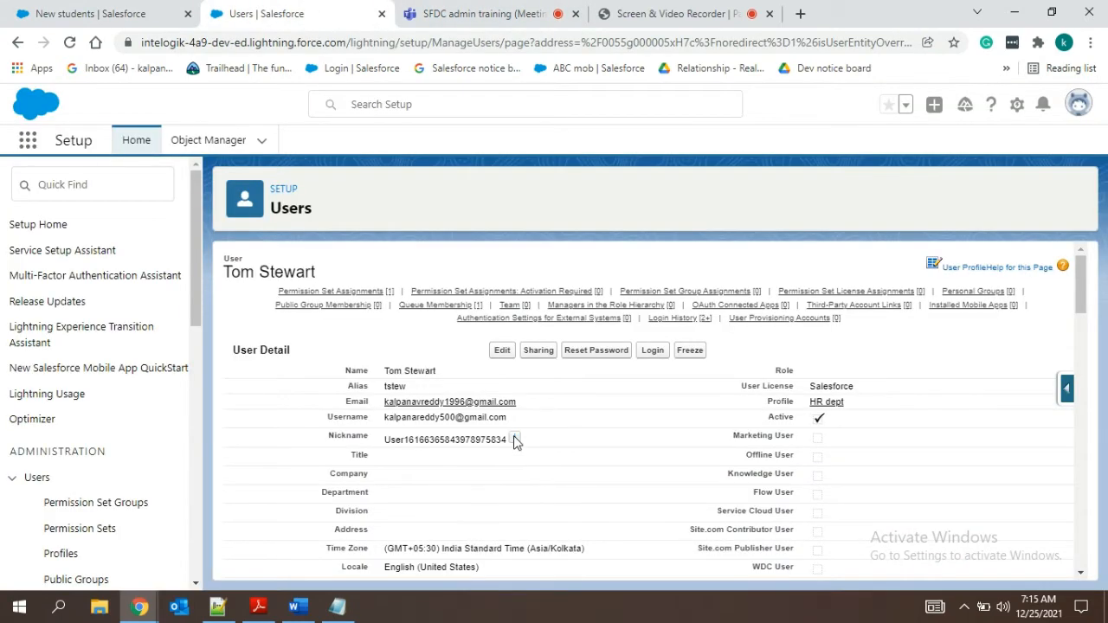
pyautogui.click(92, 14)
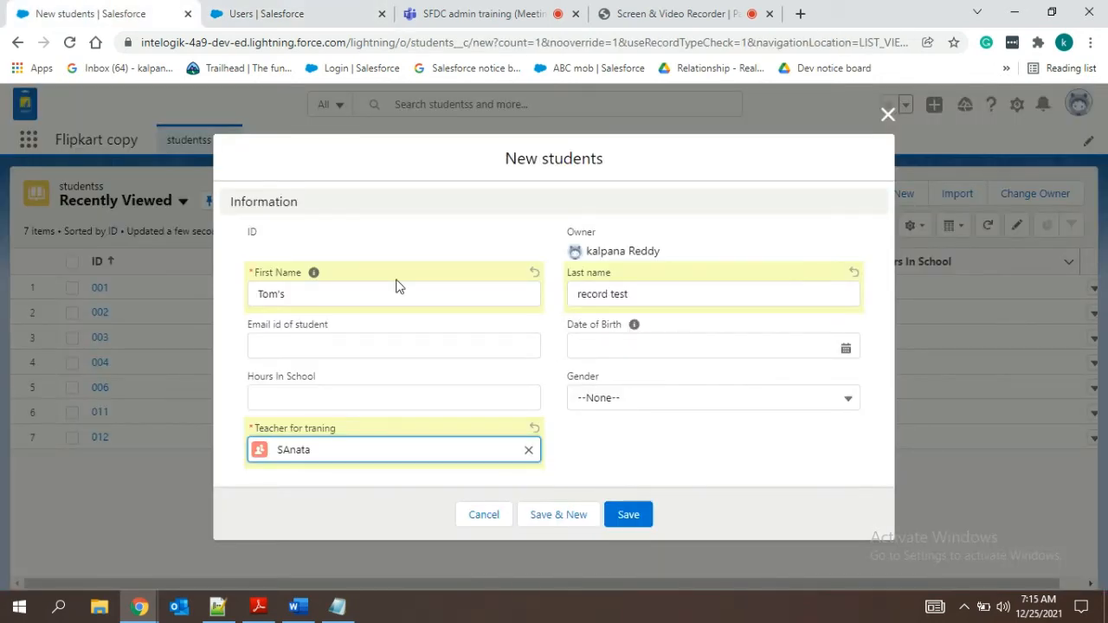
pyautogui.click(639, 516)
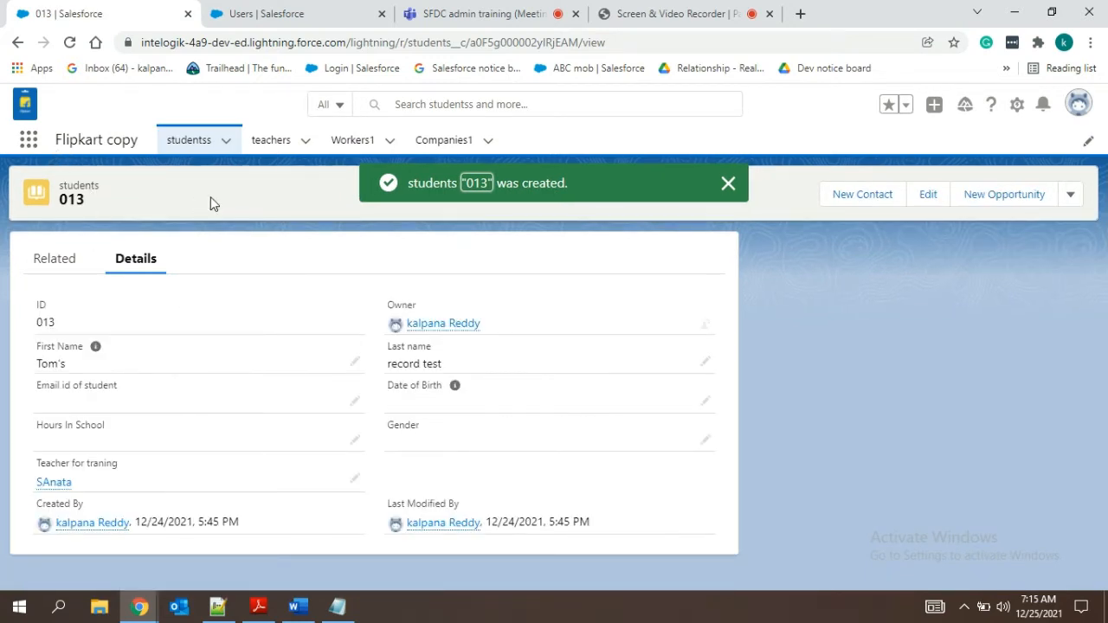
# Log in as the HR dept user from their detail page and always allow the site's blocked pop-ups and redirects
pyautogui.click(300, 12)
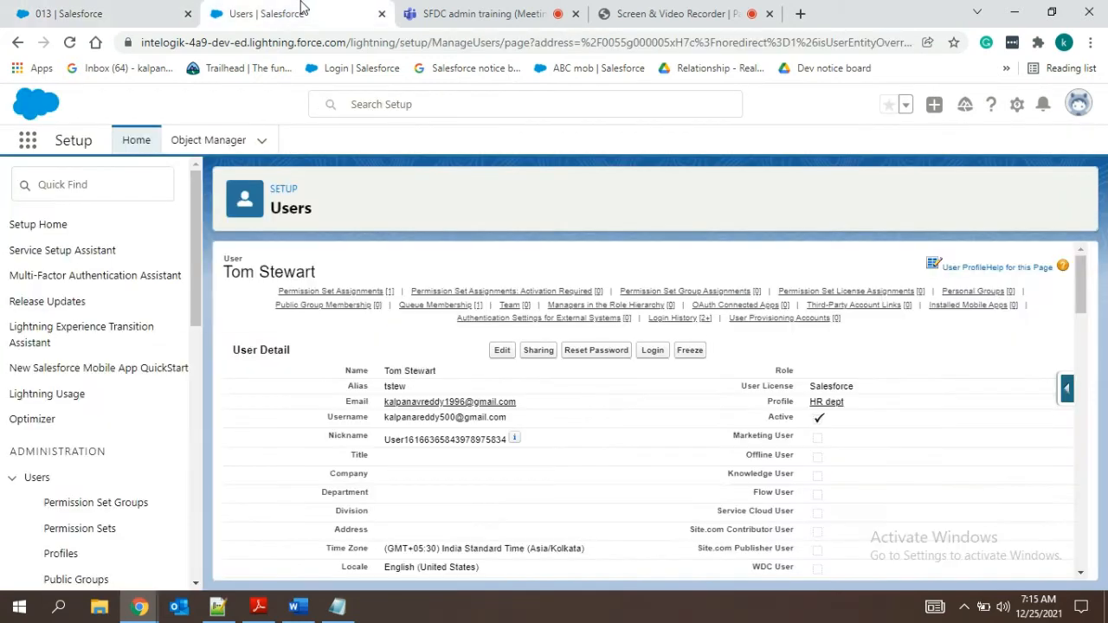
pyautogui.click(660, 356)
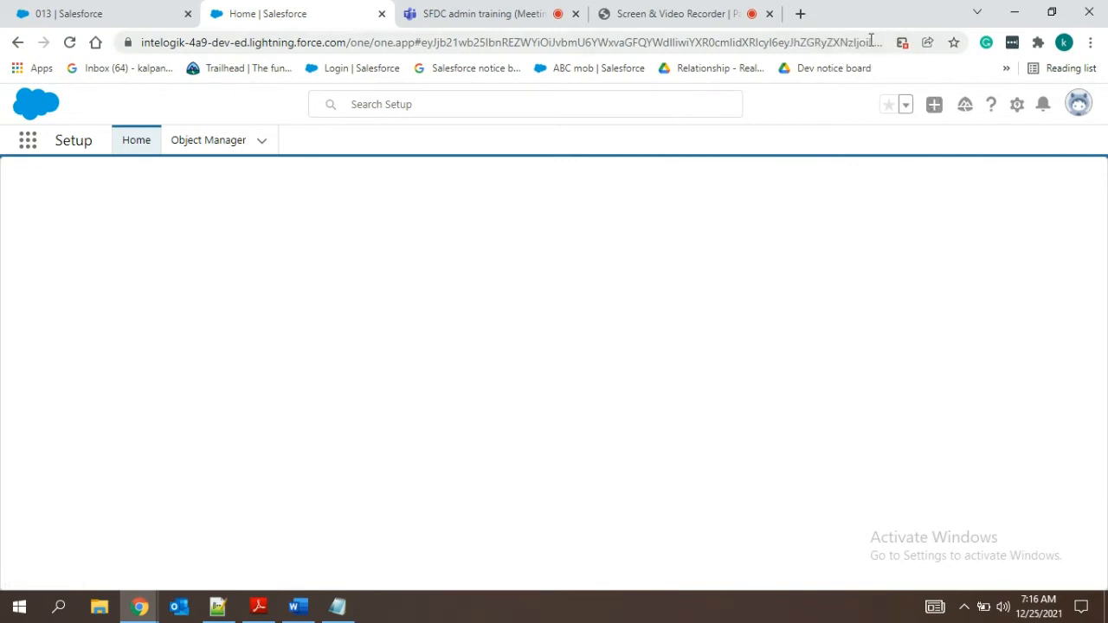
pyautogui.click(900, 43)
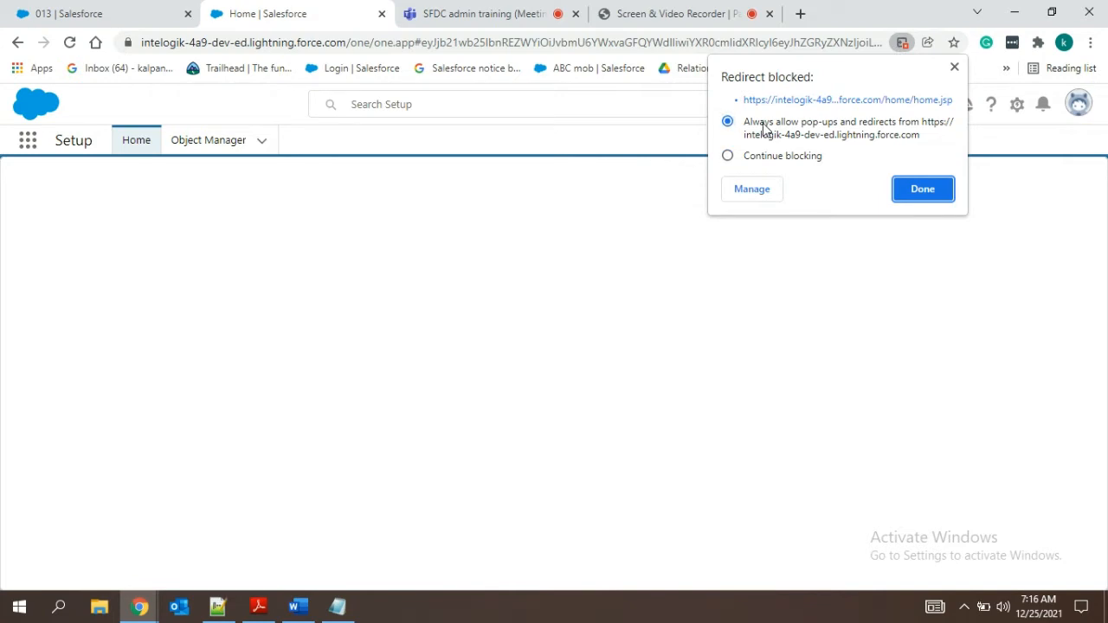
pyautogui.click(921, 197)
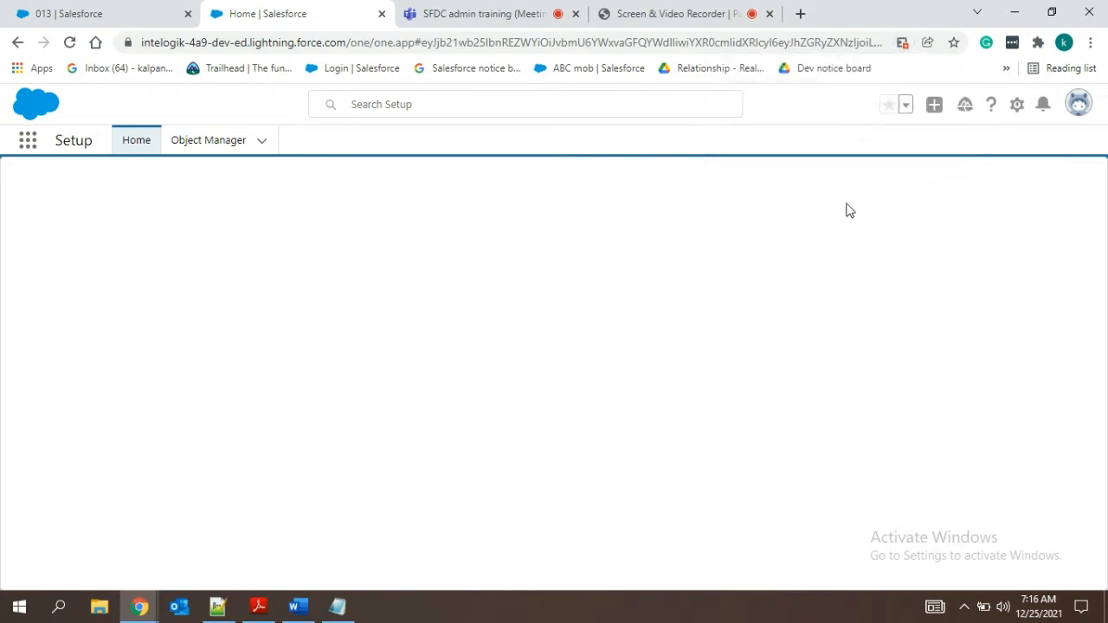
# Check the meeting and the new student record, confirm again that redirects are allowed on the blank Setup page, and reload it
pyautogui.click(481, 13)
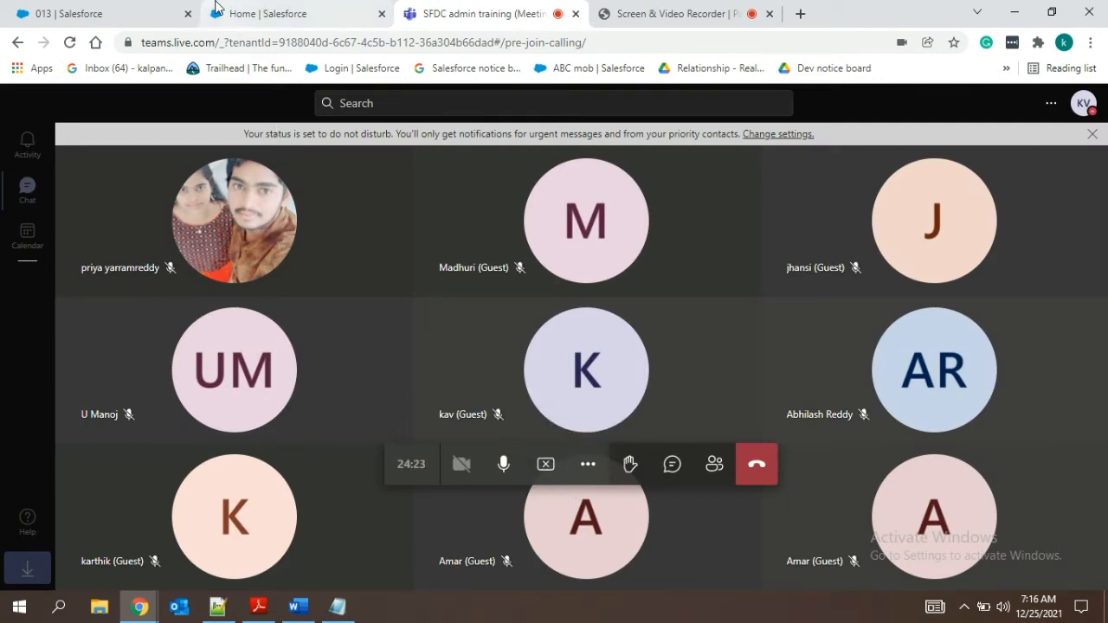
pyautogui.click(104, 9)
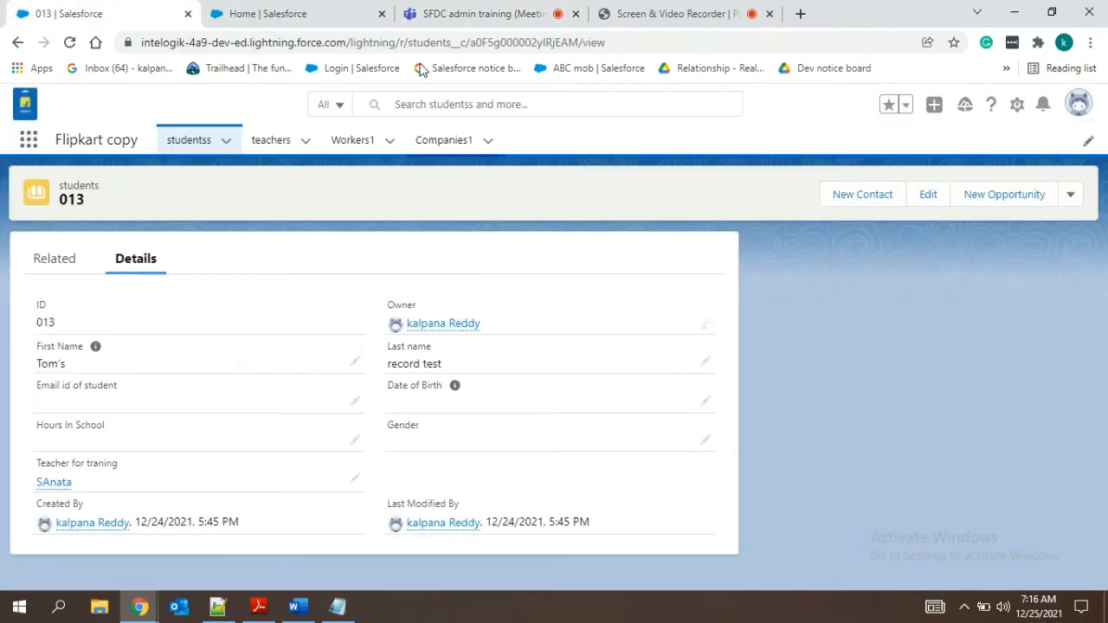
pyautogui.click(269, 13)
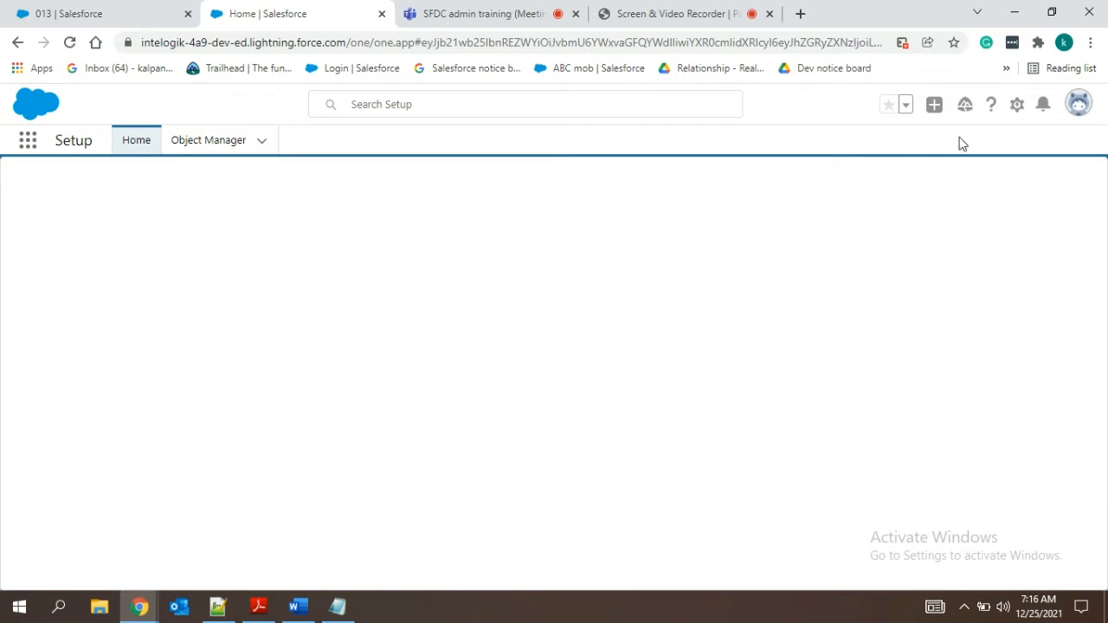
pyautogui.click(903, 44)
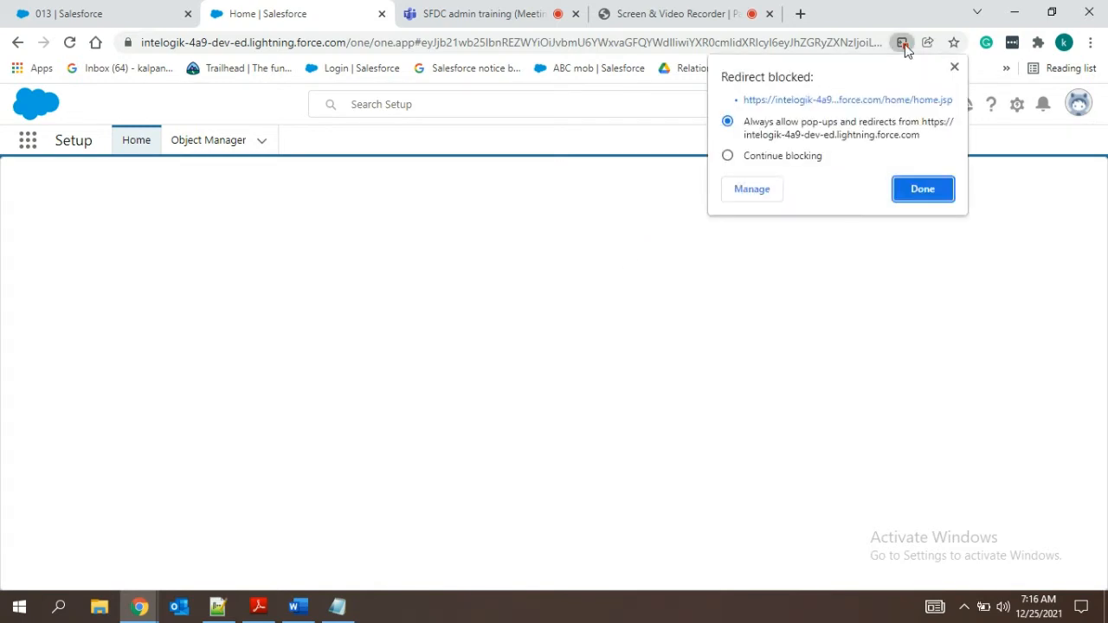
pyautogui.click(929, 196)
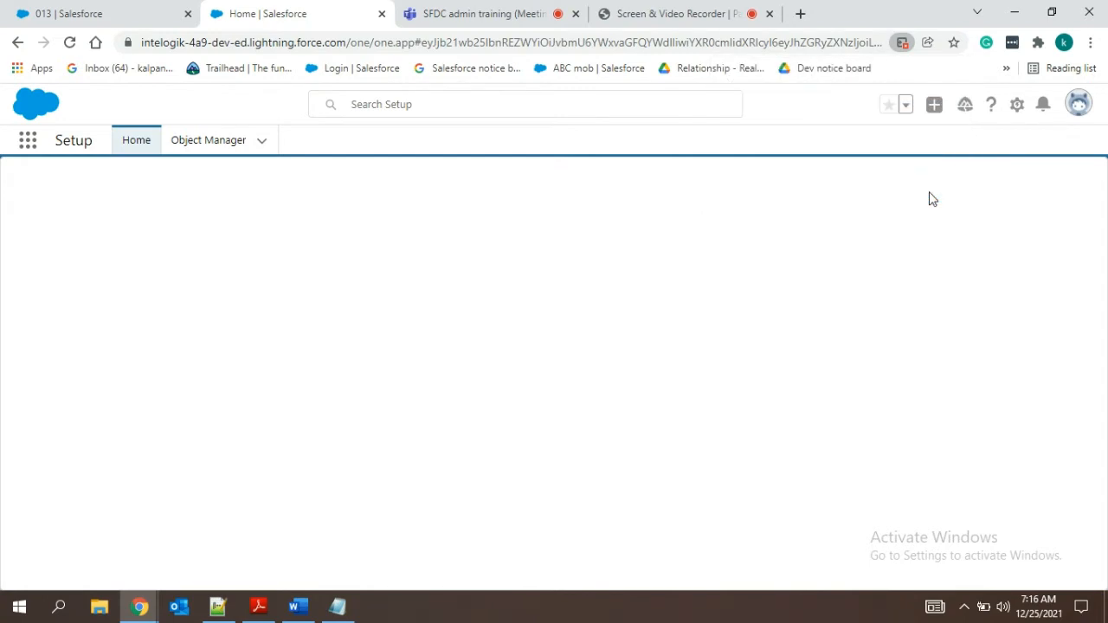
pyautogui.click(69, 42)
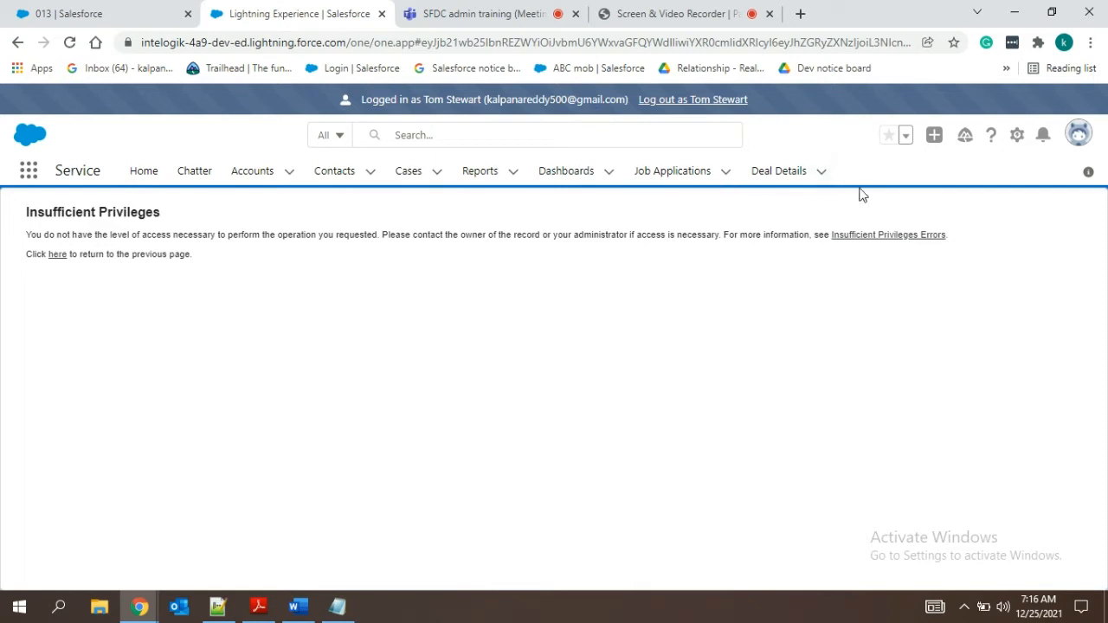
# Search the HR dept user's available apps and items for "flip", and clear the search
pyautogui.click(26, 172)
pyautogui.write('flip')
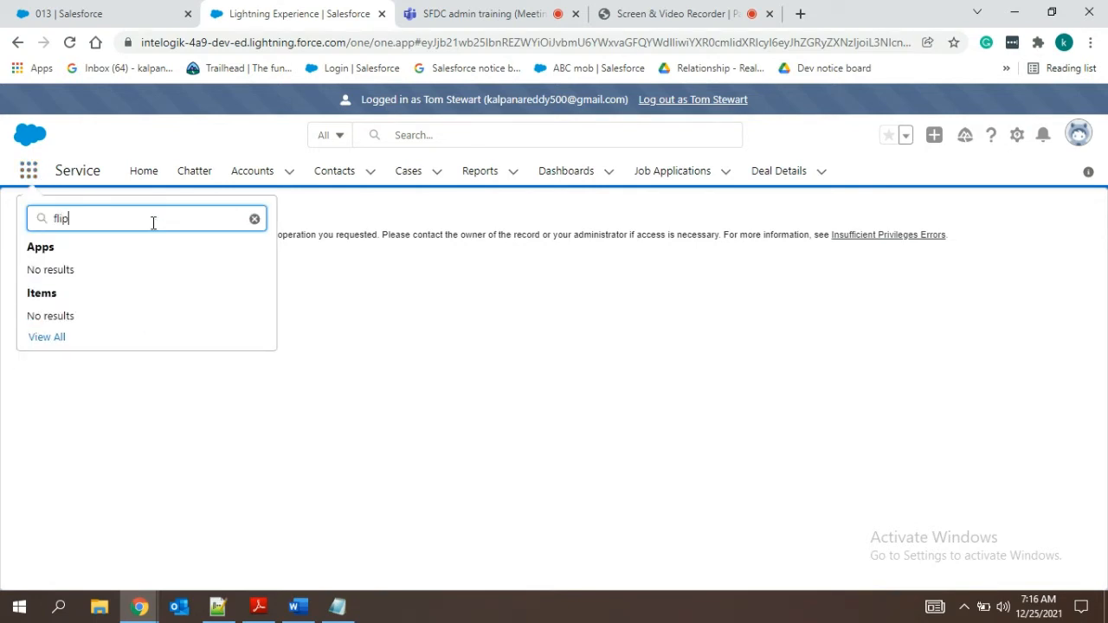
pyautogui.press('BackSpace')
pyautogui.press('BackSpace')
pyautogui.press('BackSpace')
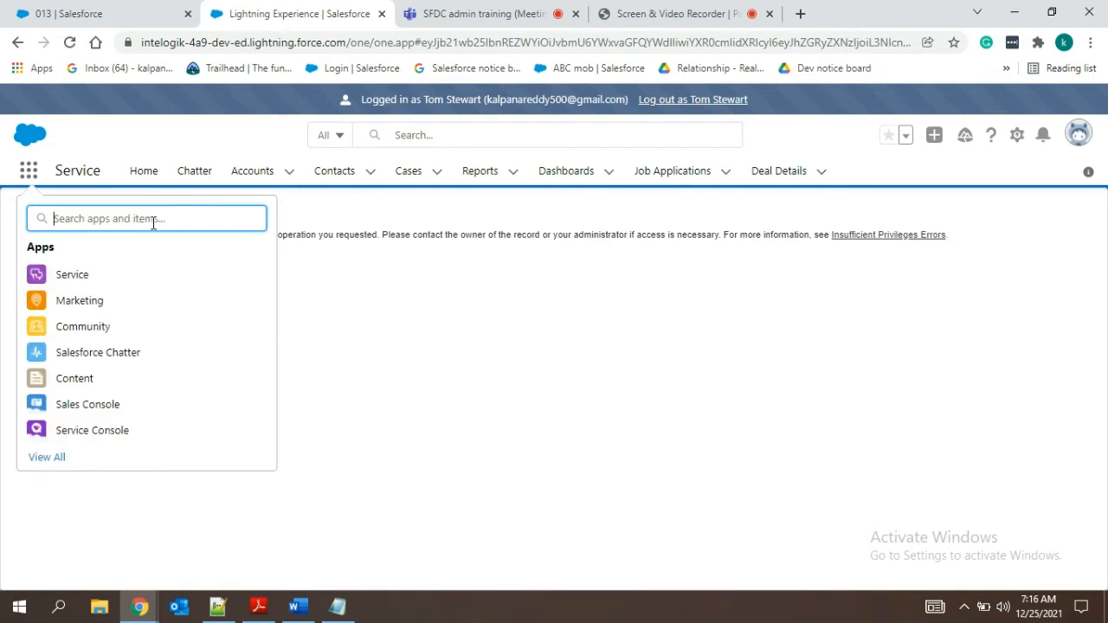
# Search the HR dept user's apps and items for "stude", and empty the search again
pyautogui.write('stude')
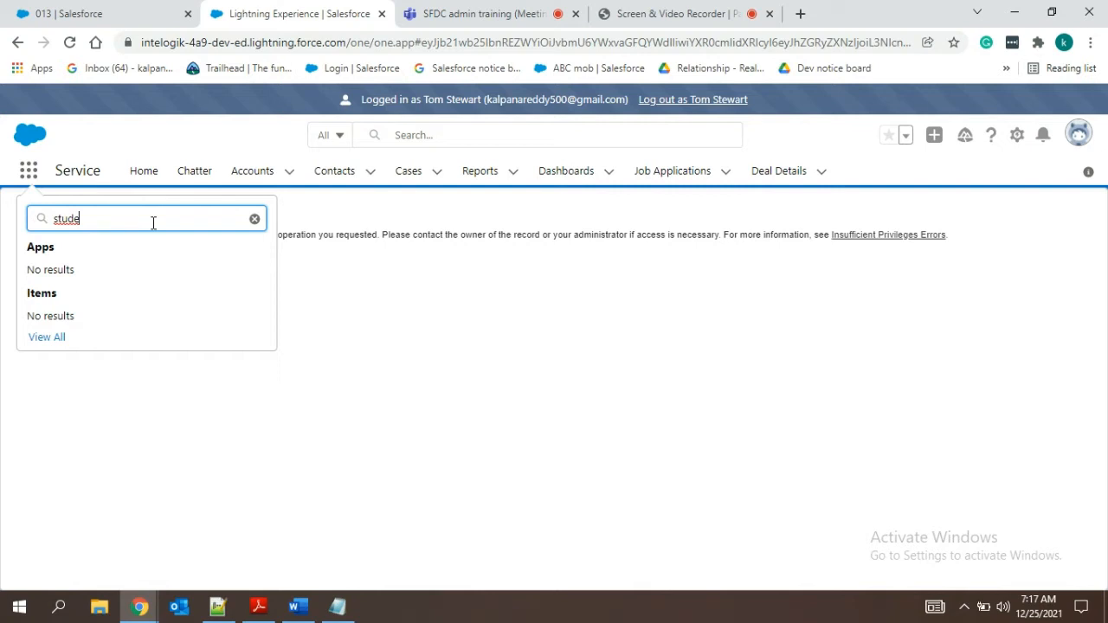
pyautogui.press('BackSpace')
pyautogui.press('BackSpace')
pyautogui.press('BackSpace')
pyautogui.press('BackSpace')
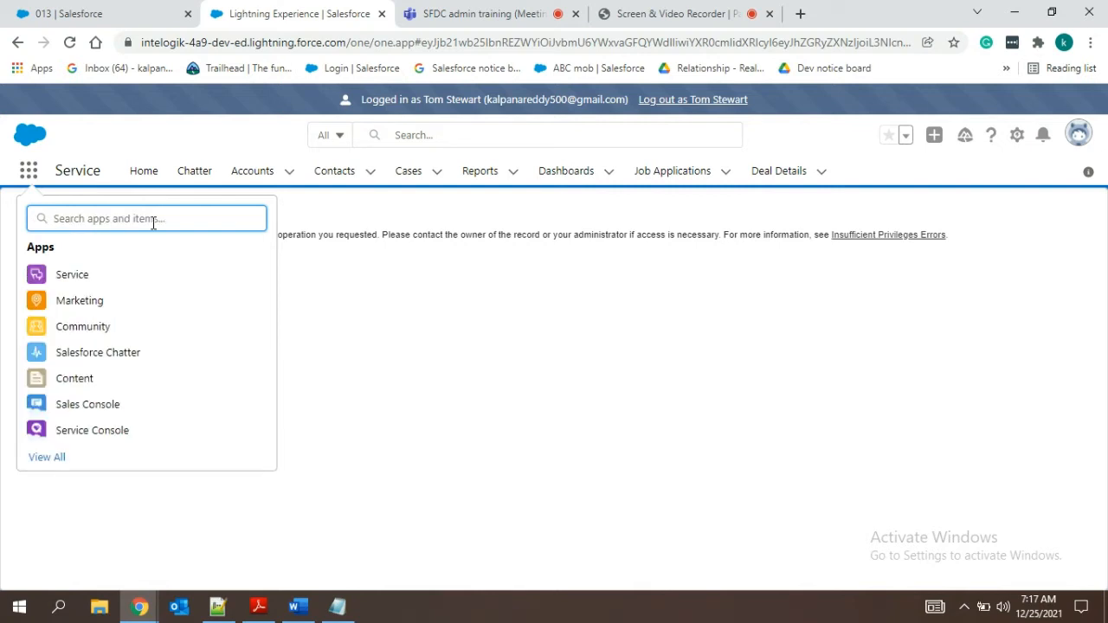
# Search the same user's apps and items for "re" and "stu", and compare with the administrator's view of student record 013
pyautogui.write('re')
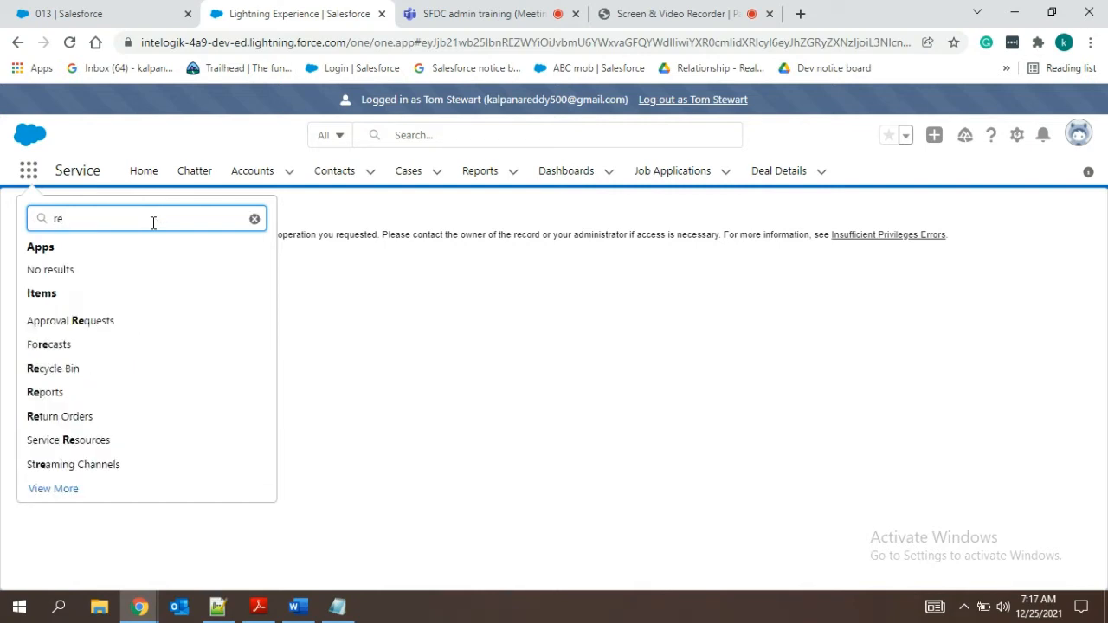
pyautogui.press('BackSpace')
pyautogui.press('BackSpace')
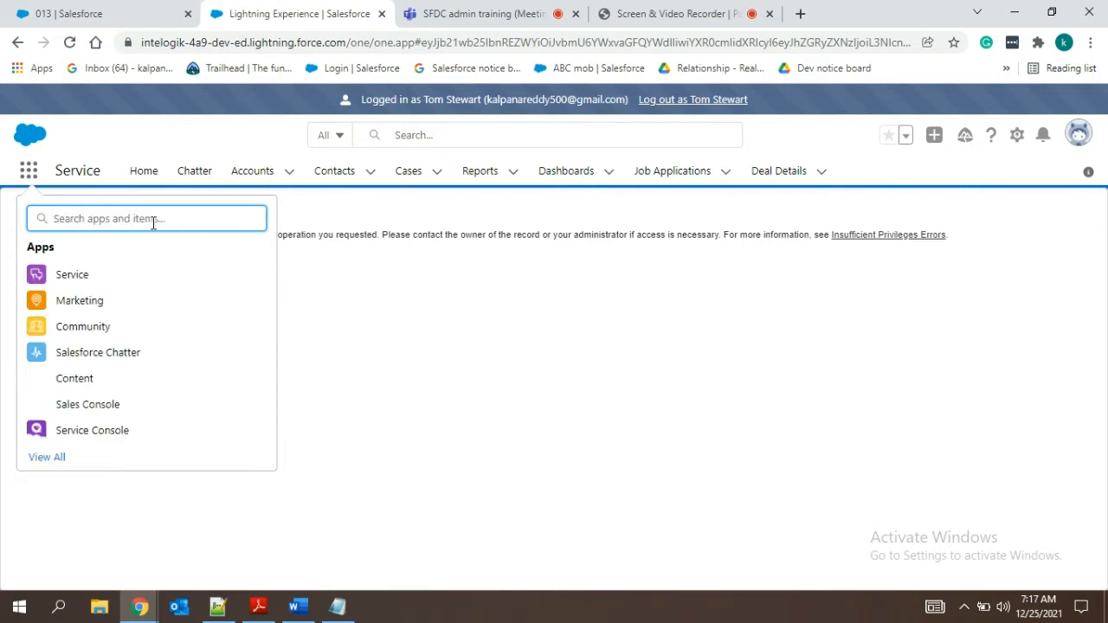
pyautogui.write('stu')
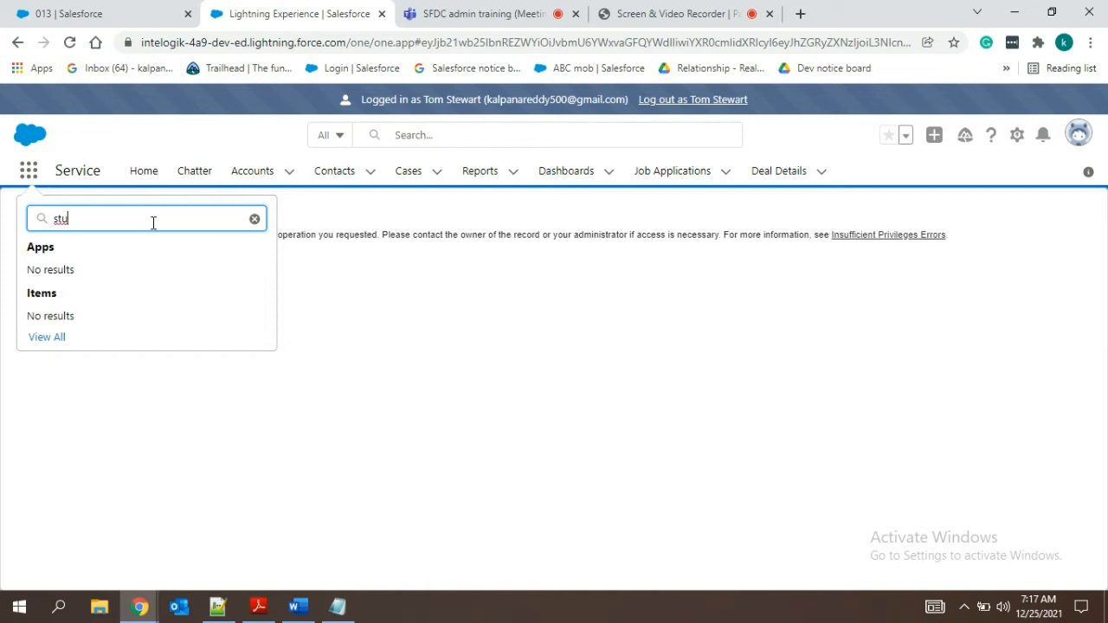
pyautogui.click(496, 345)
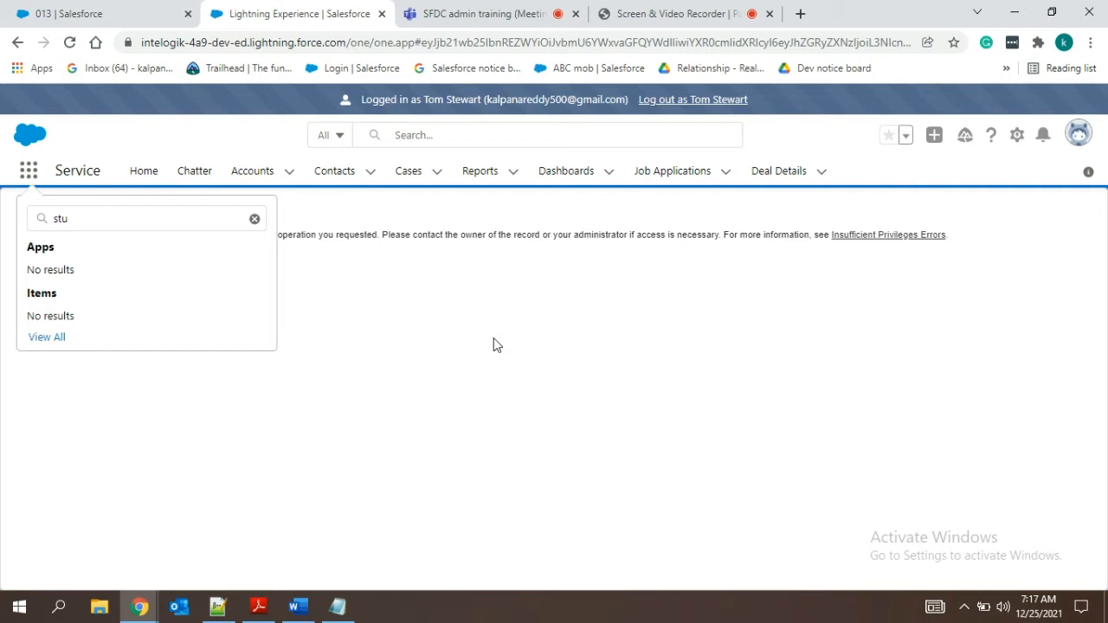
pyautogui.click(254, 219)
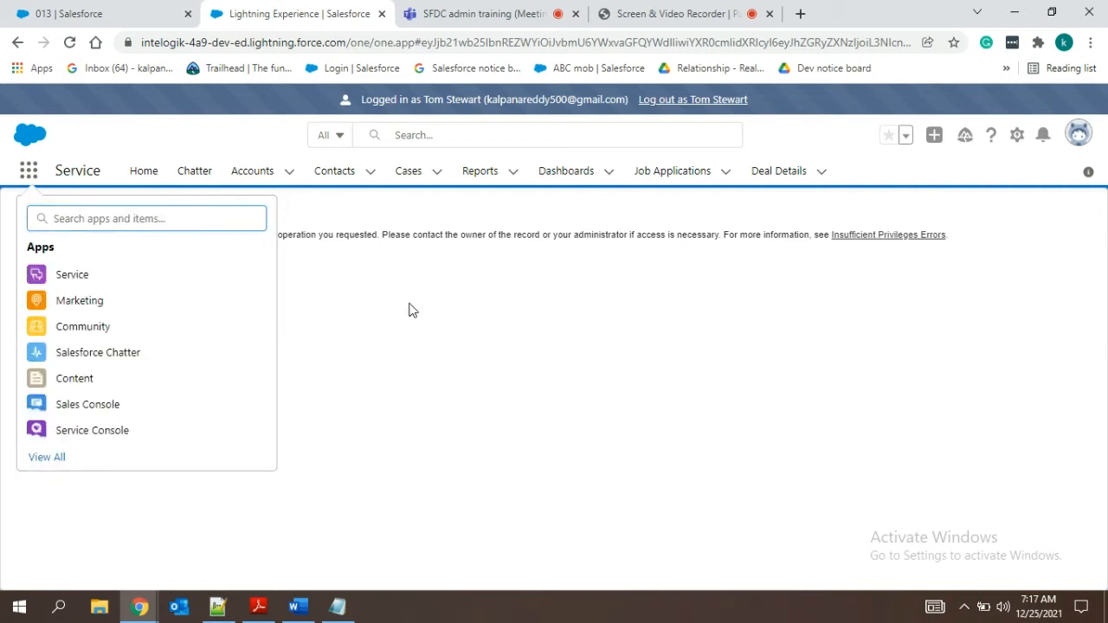
pyautogui.click(98, 7)
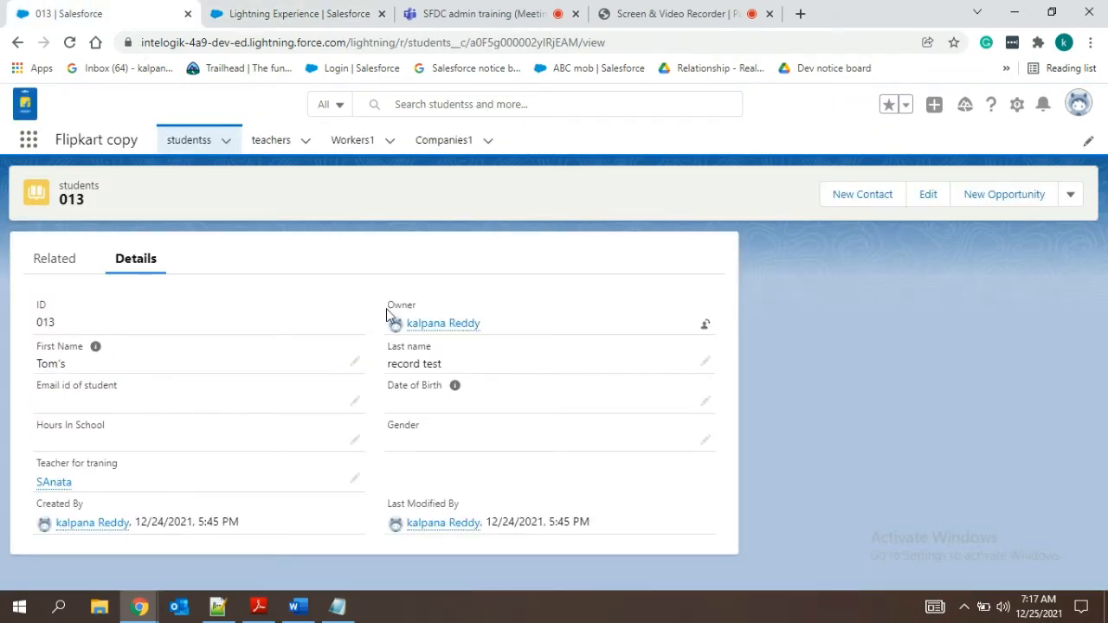
pyautogui.click(314, 9)
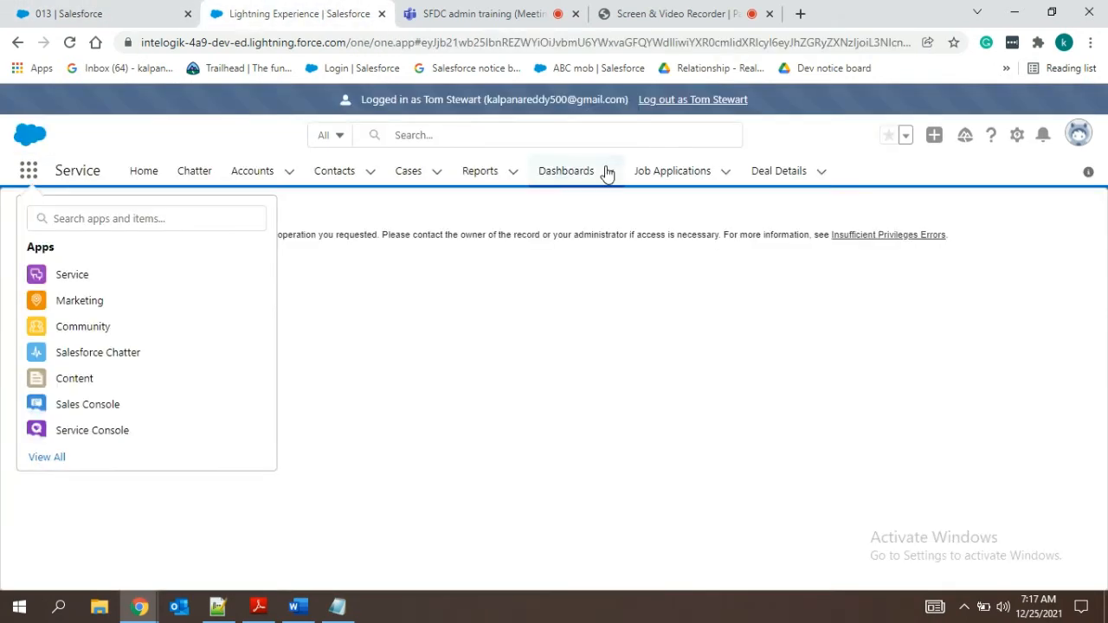
pyautogui.rightClick(1017, 141)
pyautogui.click(1017, 154)
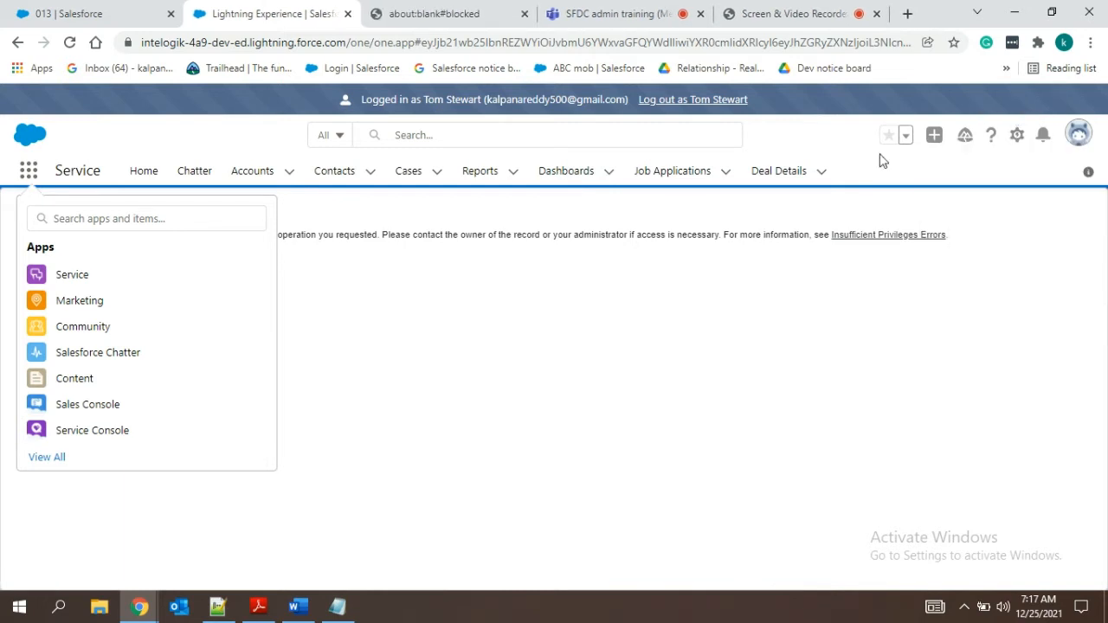
pyautogui.click(429, 10)
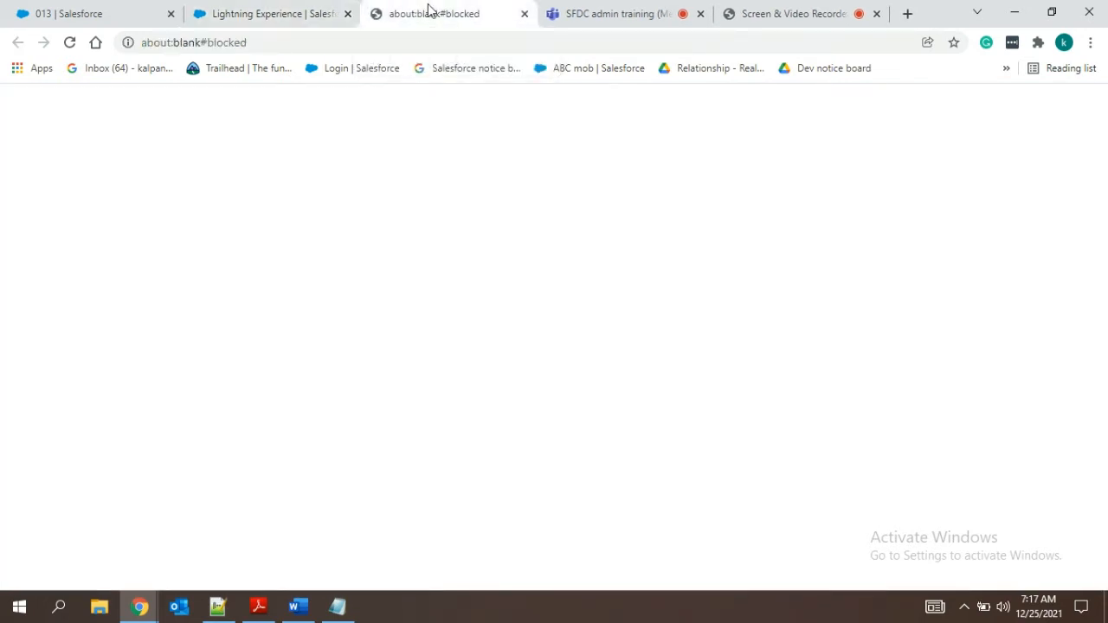
pyautogui.click(524, 16)
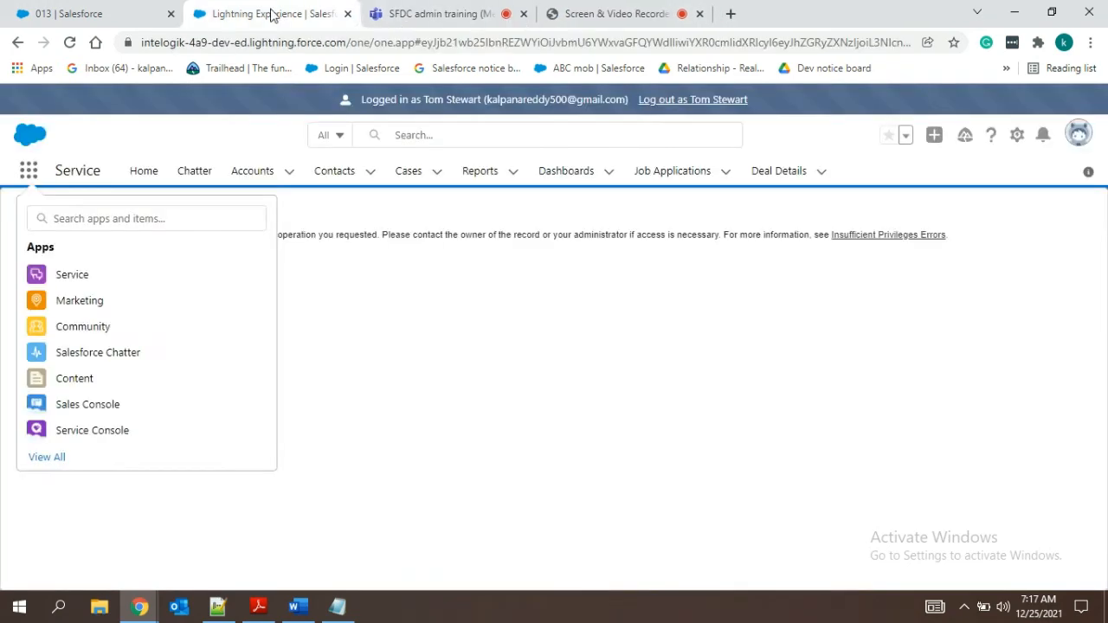
# Open Setup for the current app as the HR dept user and return to the Insufficient Privileges page
pyautogui.click(1018, 141)
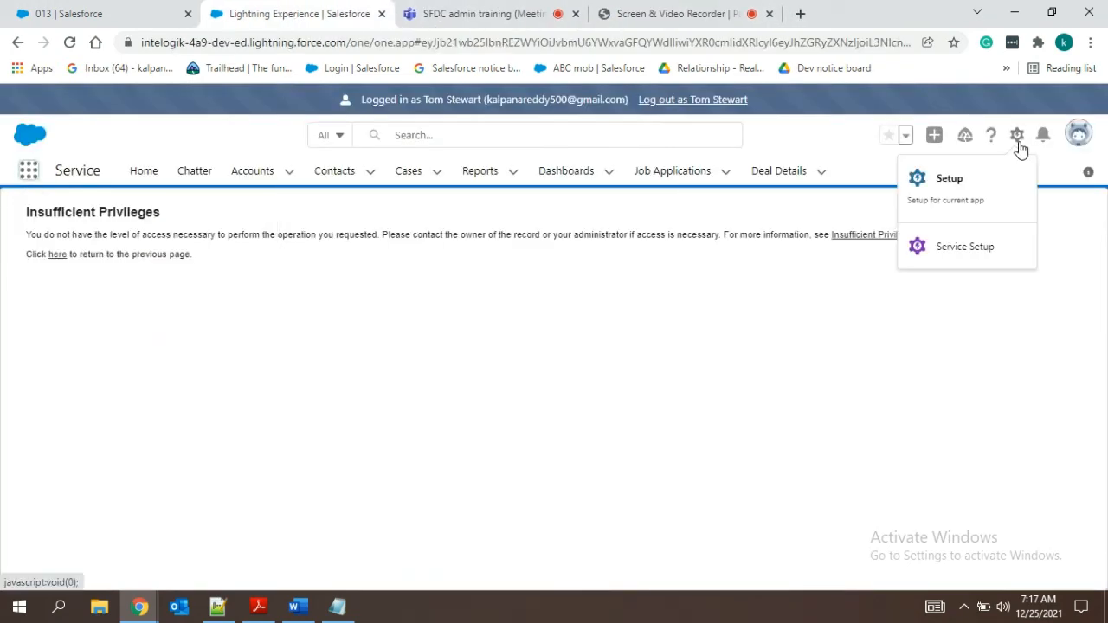
pyautogui.click(1002, 191)
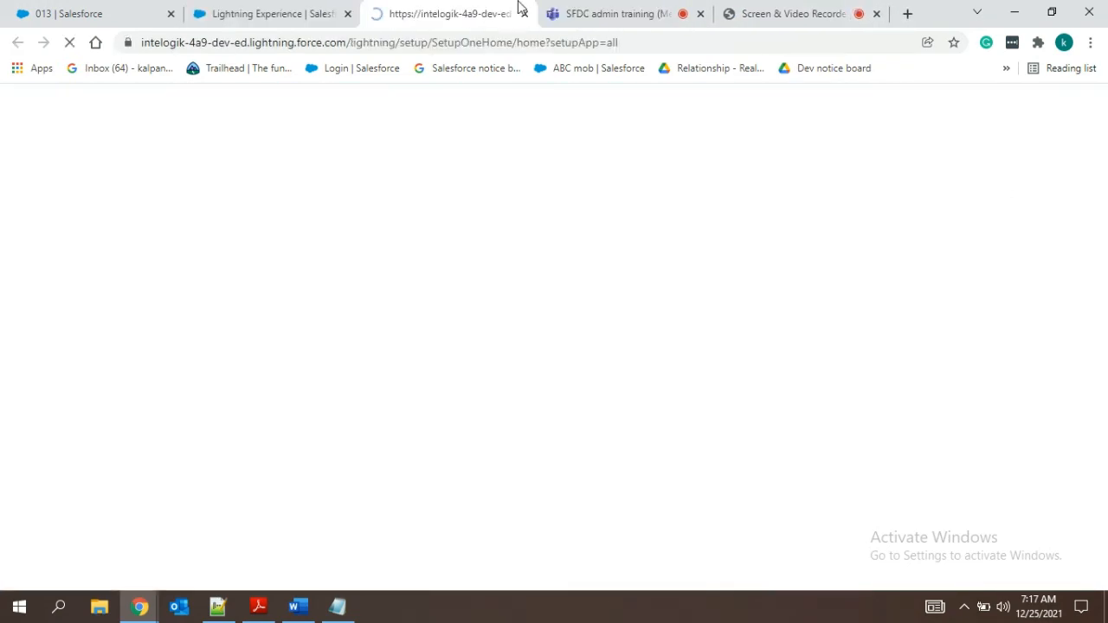
pyautogui.click(243, 11)
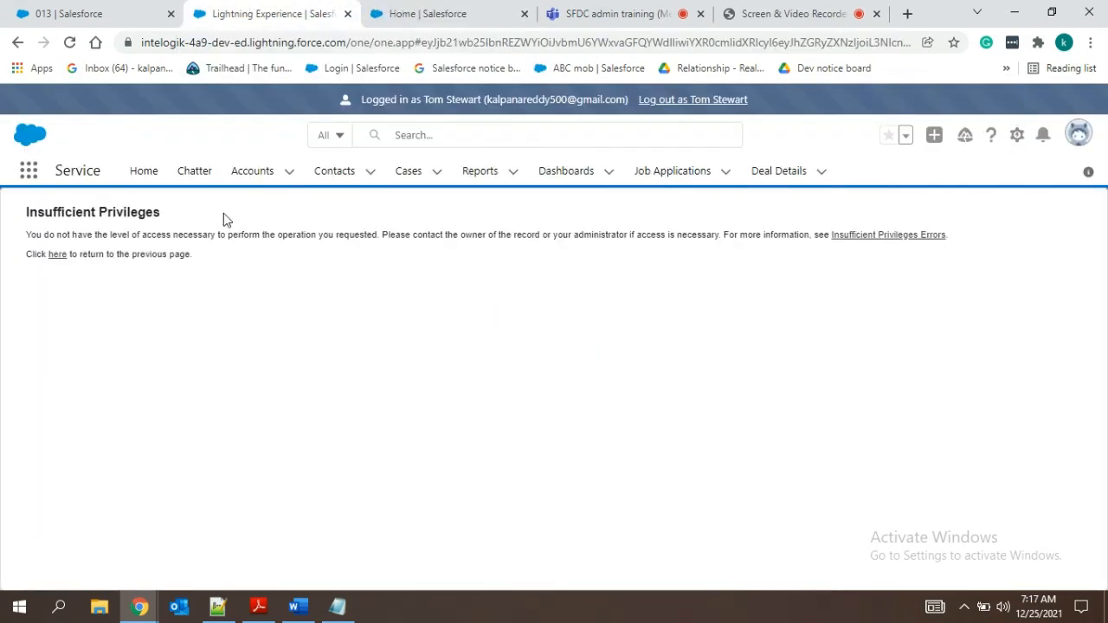
pyautogui.click(15, 232)
# Check the owner, creator and last modifier of student record 013
pyautogui.click(60, 11)
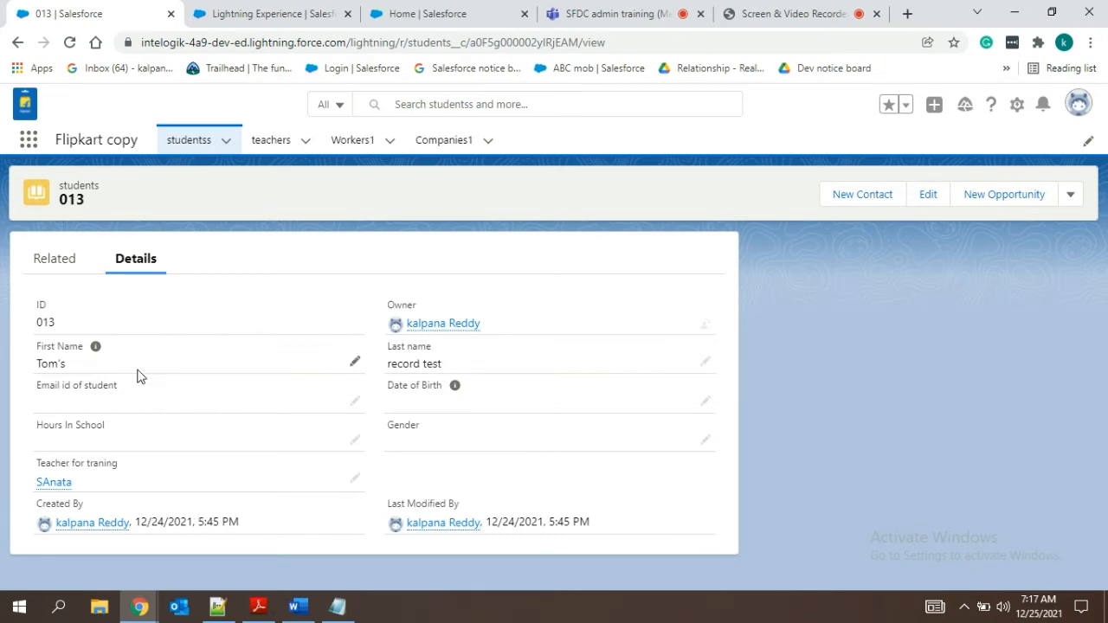
pyautogui.moveTo(527, 327); pyautogui.dragTo(393, 324)
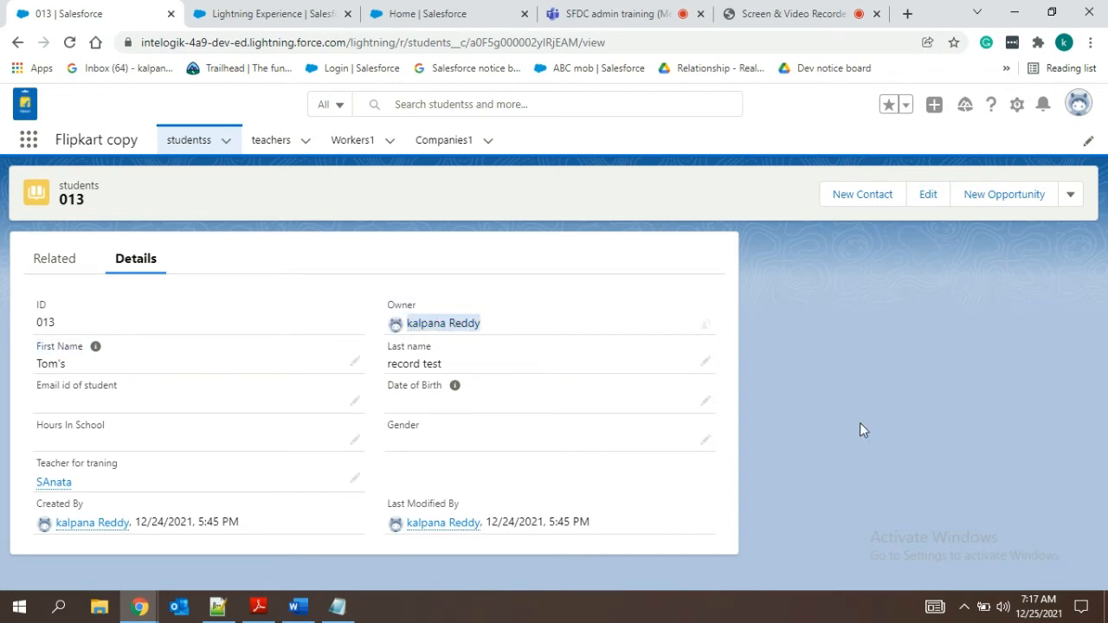
pyautogui.click(954, 441)
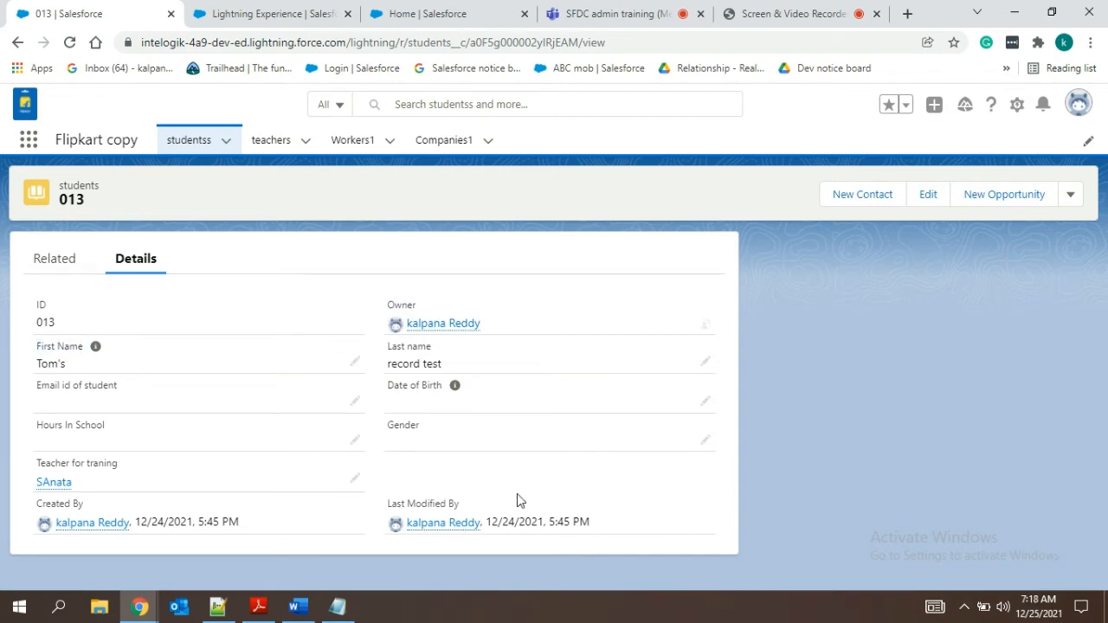
pyautogui.moveTo(516, 500); pyautogui.dragTo(406, 532)
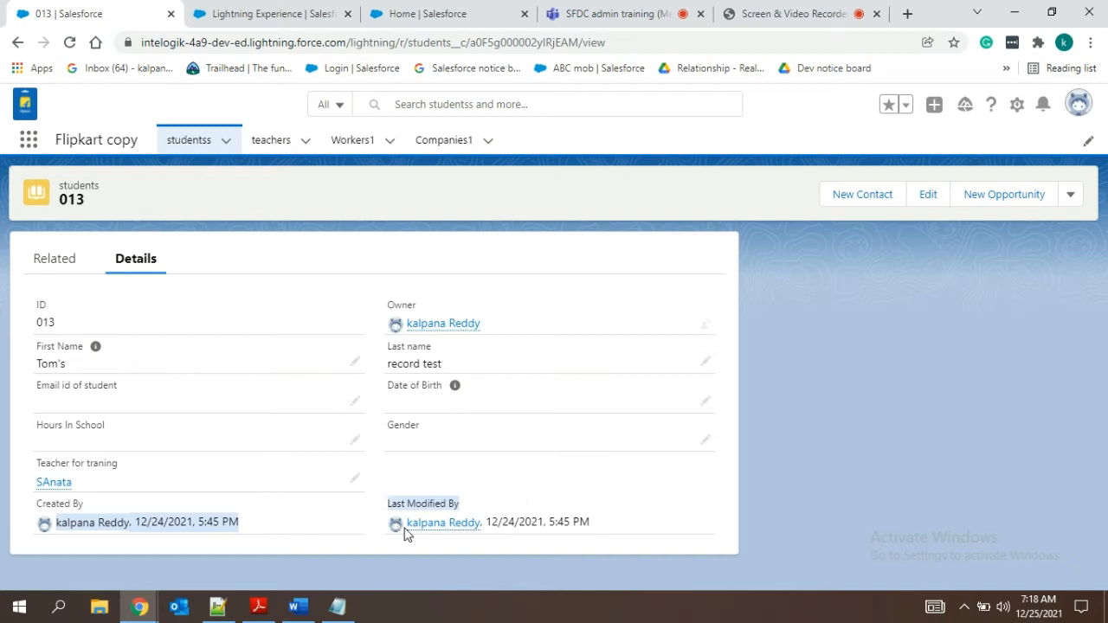
pyautogui.click(851, 478)
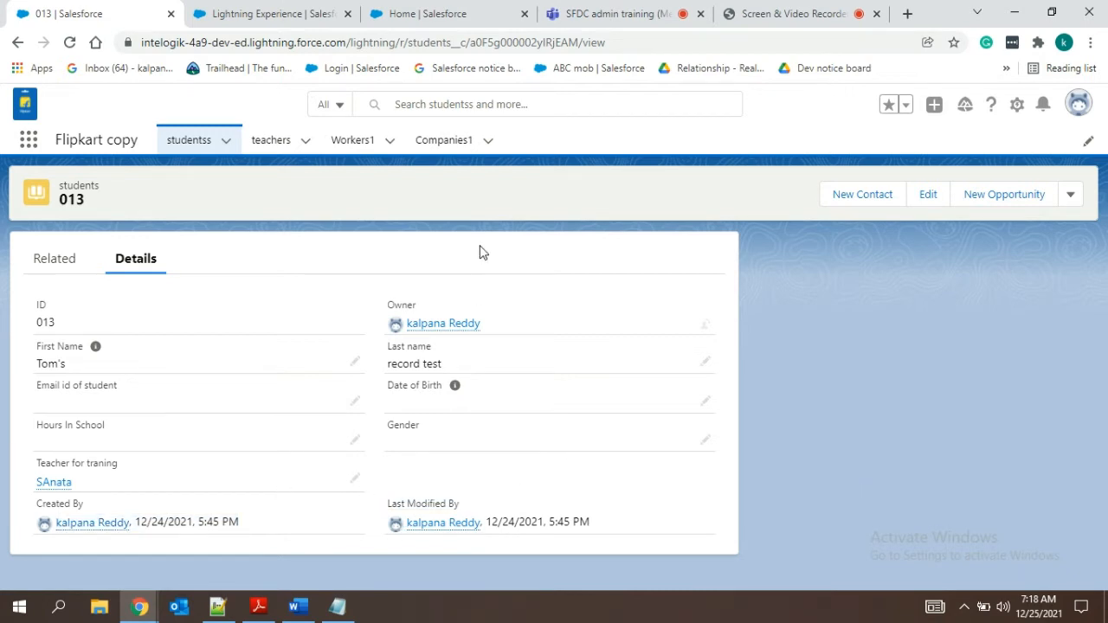
# Dismiss the New Admin Settings for Record Pages prompt and point out the student record's Owner field
pyautogui.moveTo(443, 325)
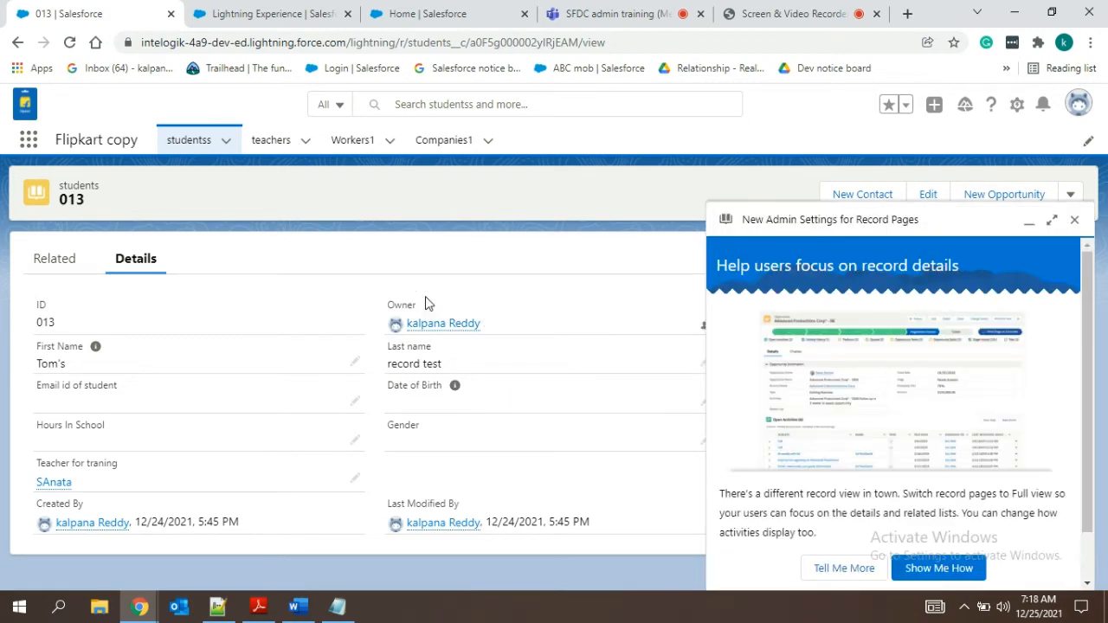
pyautogui.click(1073, 220)
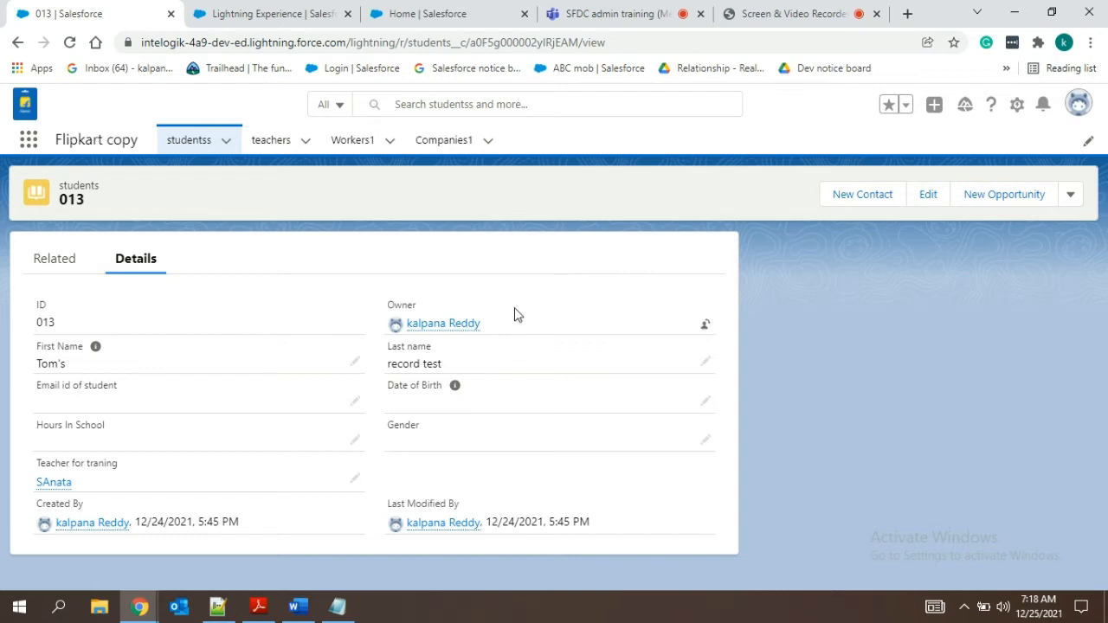
pyautogui.moveTo(509, 319); pyautogui.dragTo(347, 318)
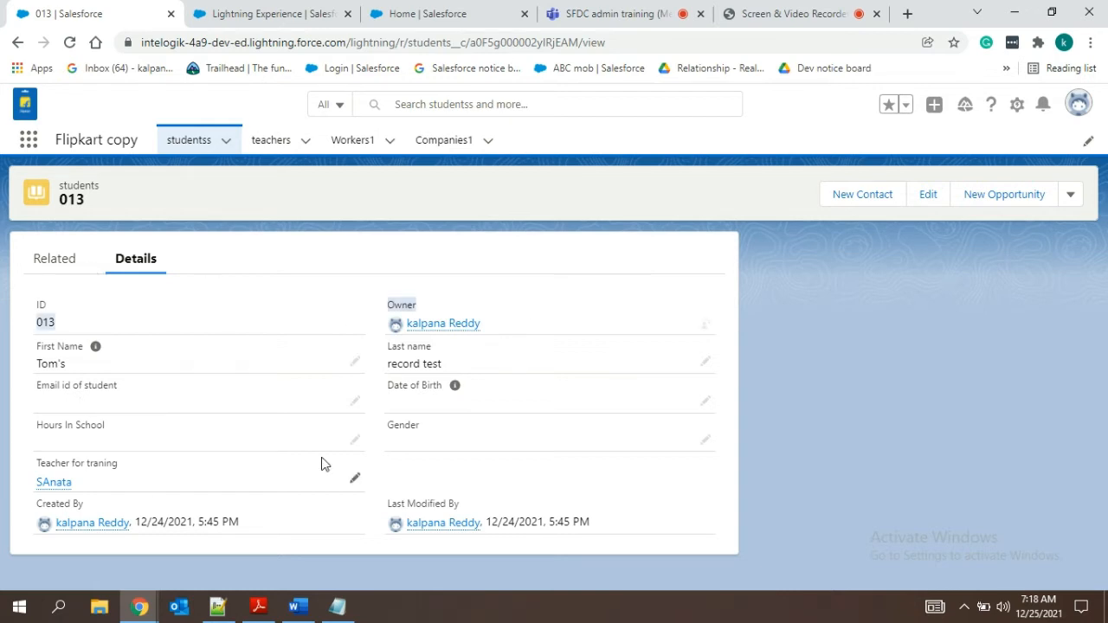
pyautogui.click(823, 343)
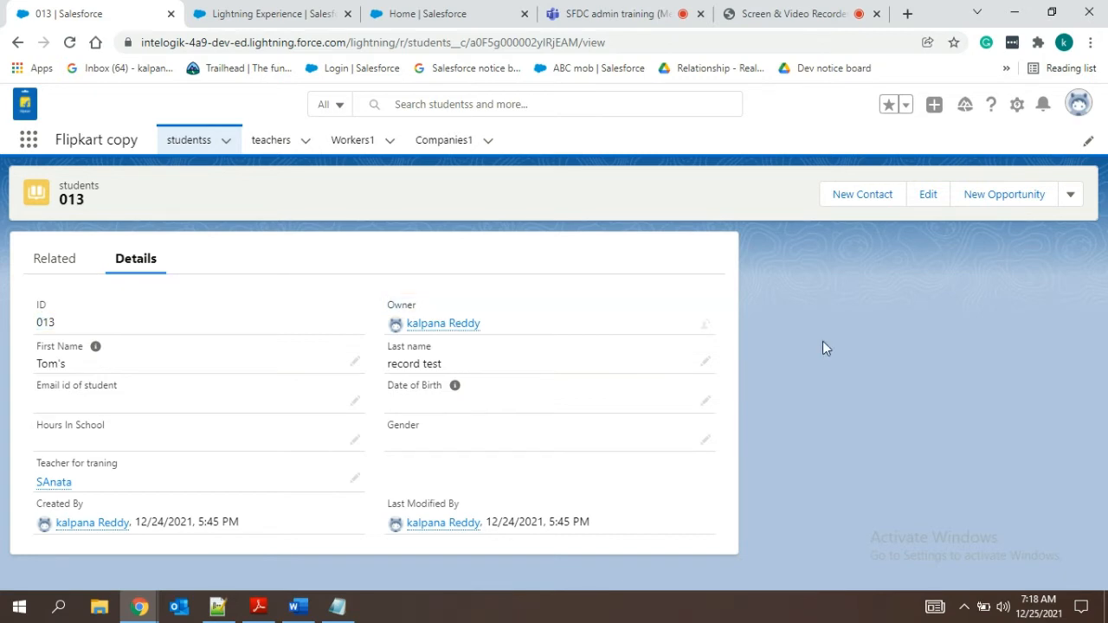
# Try to change the owner of student record 013, and close the owner dialog
pyautogui.moveTo(410, 326)
pyautogui.click(705, 326)
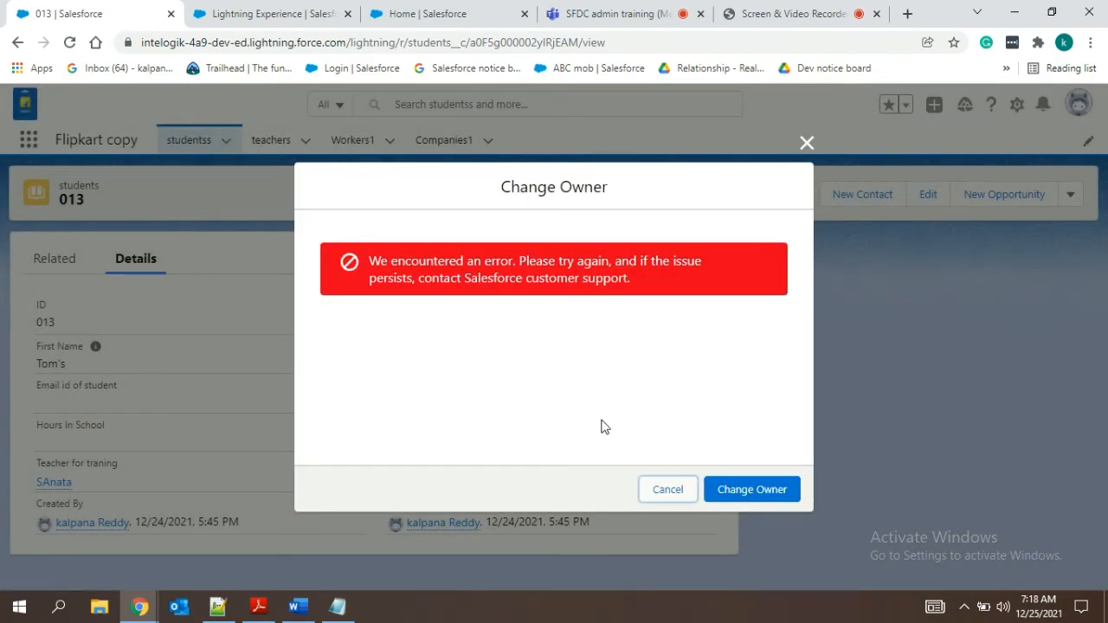
pyautogui.click(807, 143)
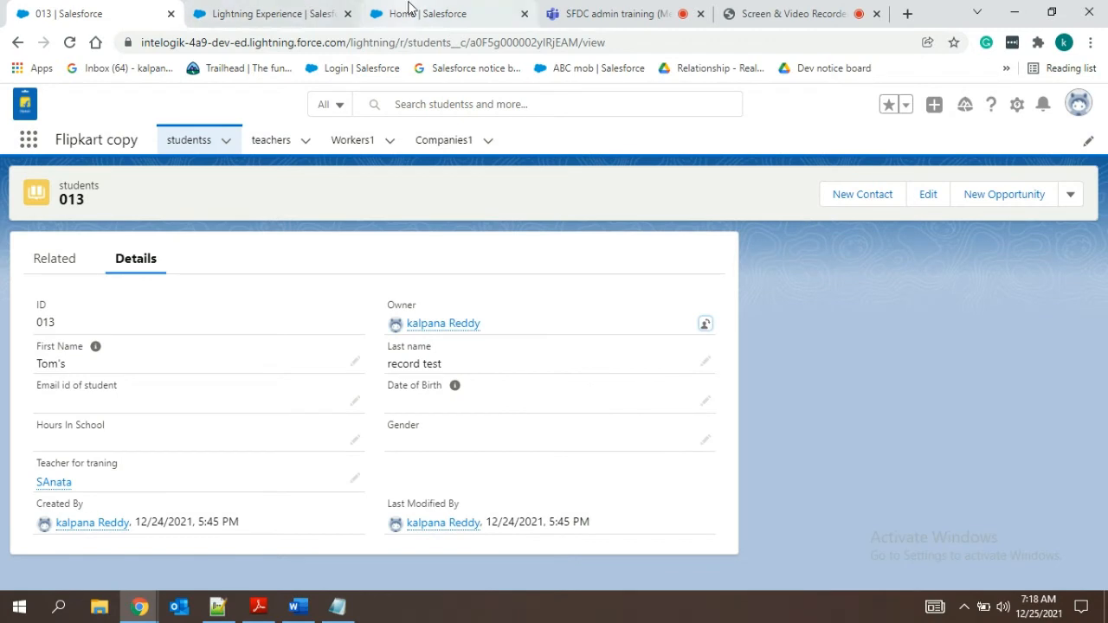
# Log out as the HR dept user from Setup and search the Setup options for "object"
pyautogui.click(403, 10)
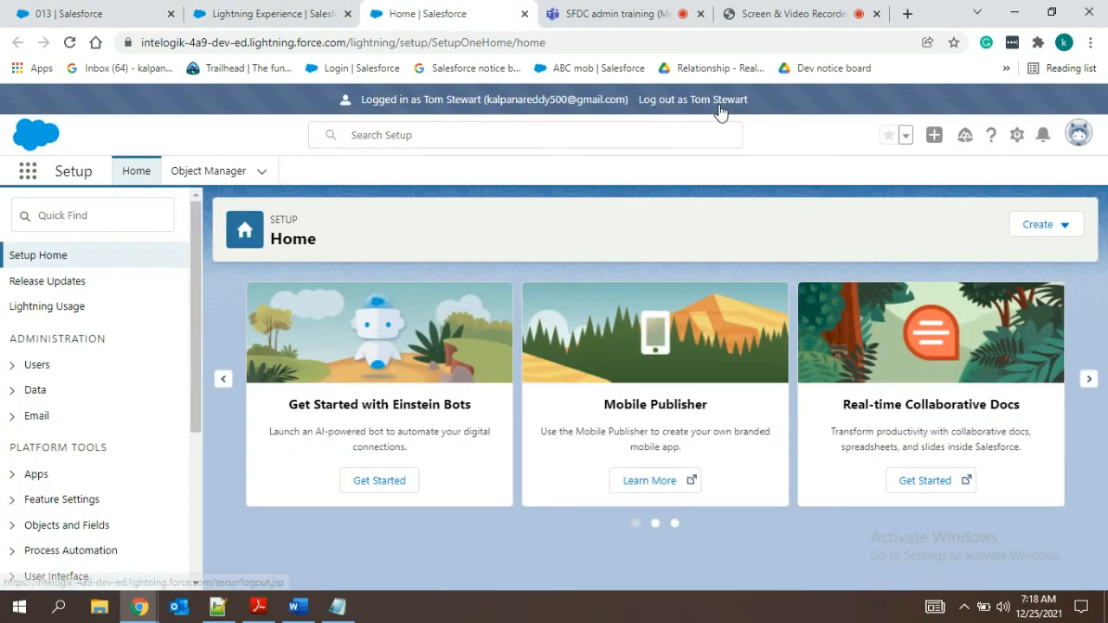
pyautogui.click(711, 102)
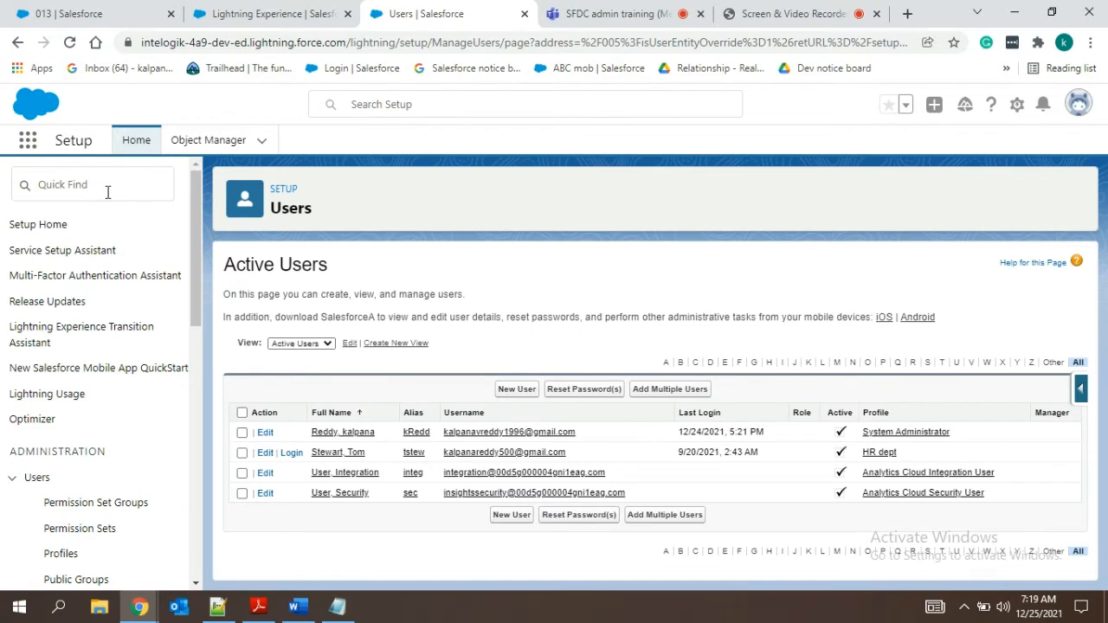
pyautogui.click(108, 190)
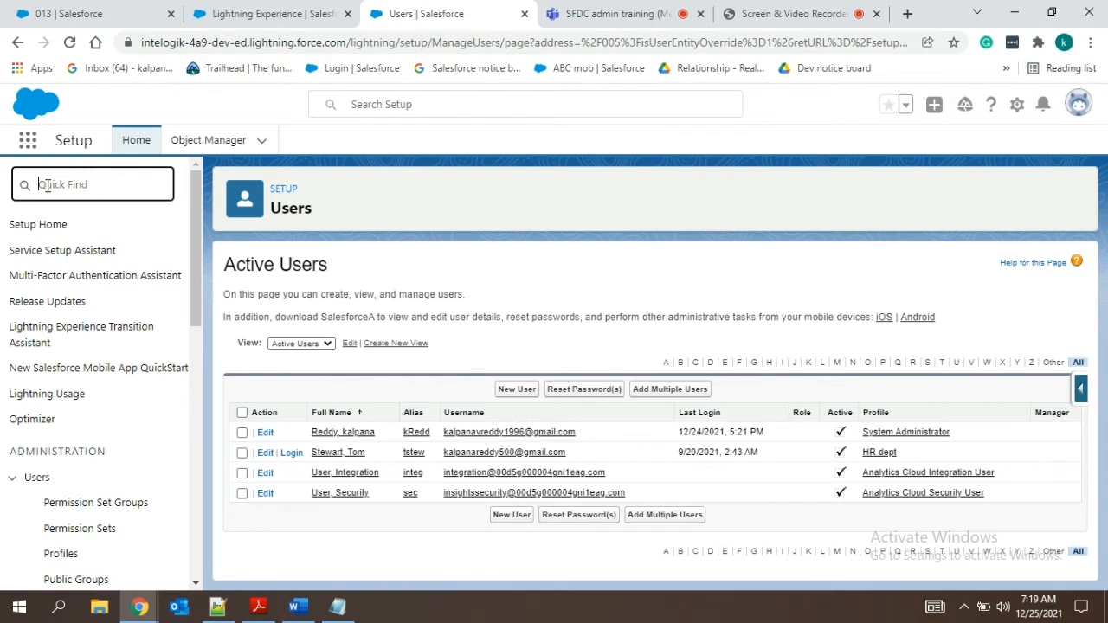
pyautogui.write('object')
# Start a new note in Notepad++ with a "record:" line naming the record's user, followed by a blank line
pyautogui.click(250, 5)
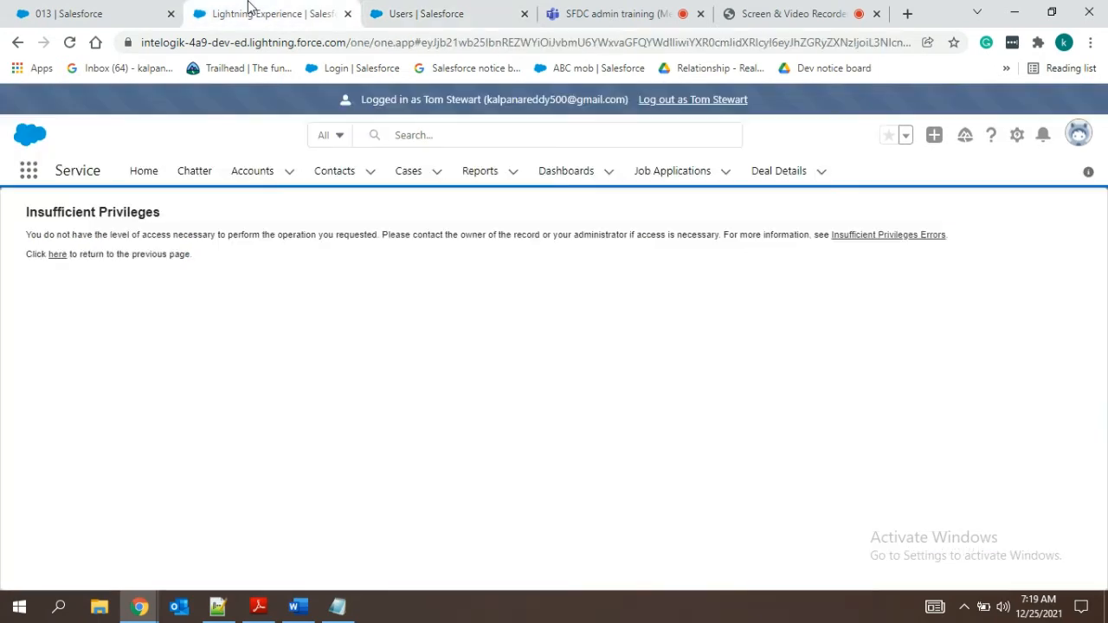
pyautogui.click(232, 619)
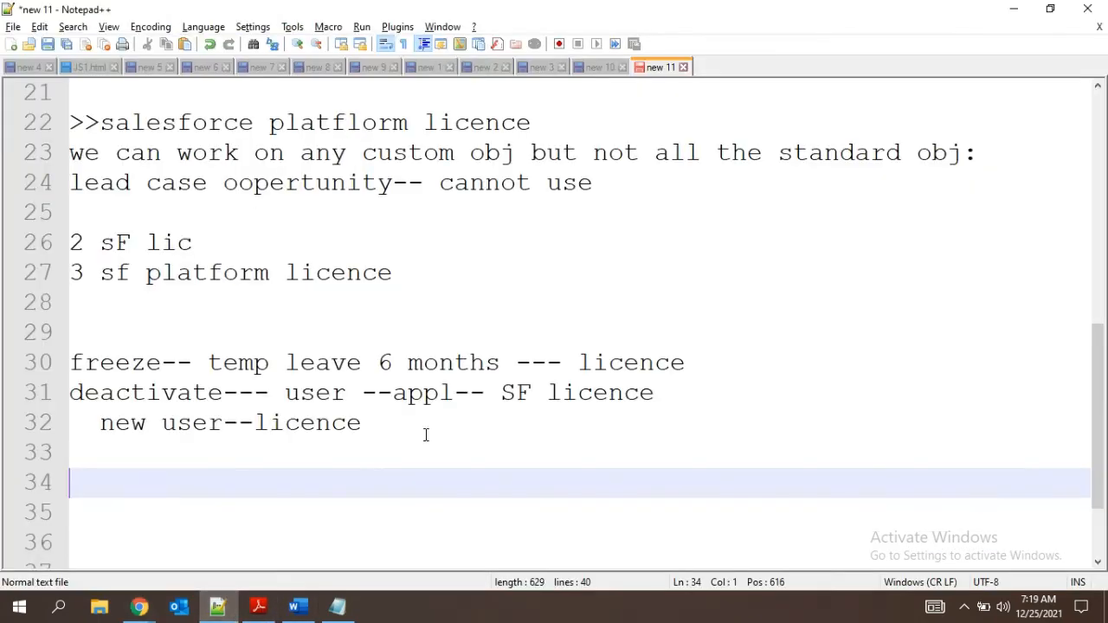
pyautogui.click(89, 469)
pyautogui.hotkey('ctrl', 'n')
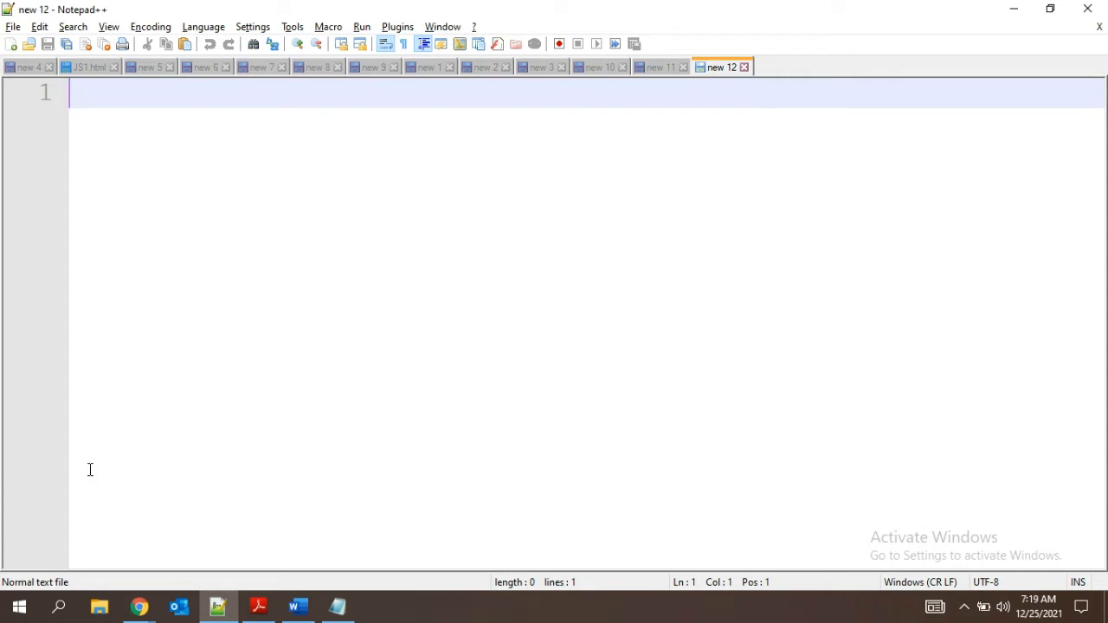
pyautogui.write('ord')
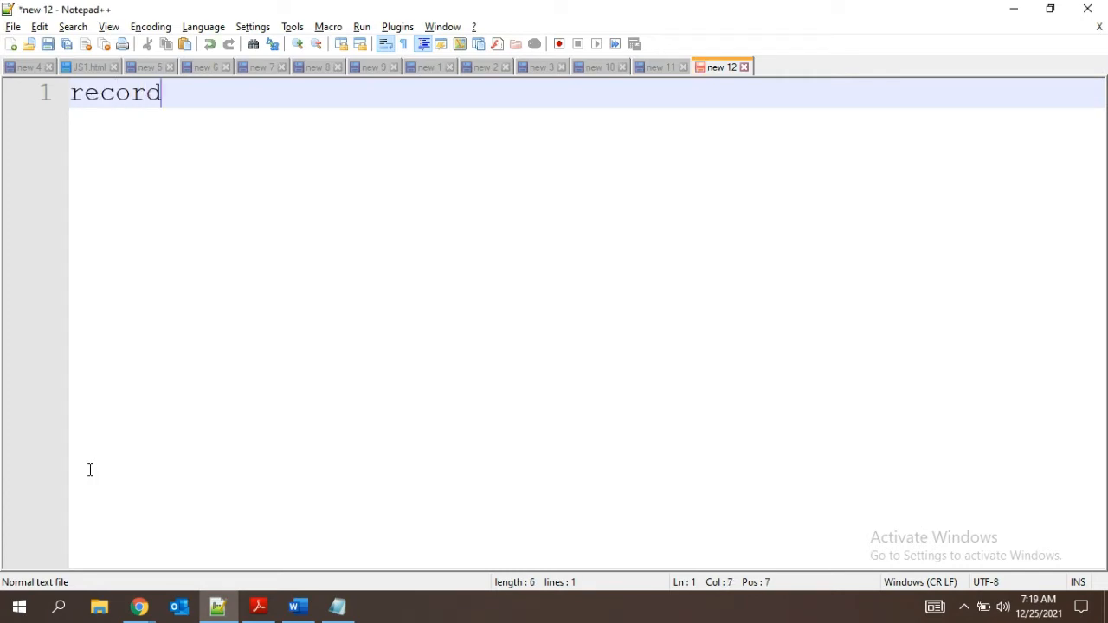
pyautogui.write(': to')
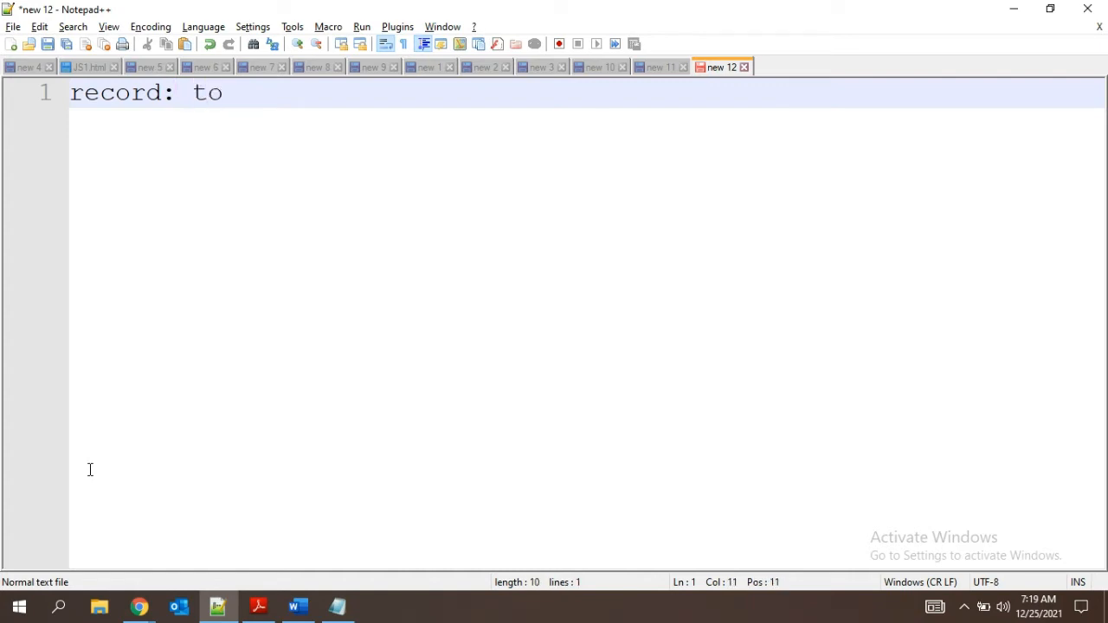
pyautogui.write('m')
pyautogui.press('Return')
pyautogui.press('Return')
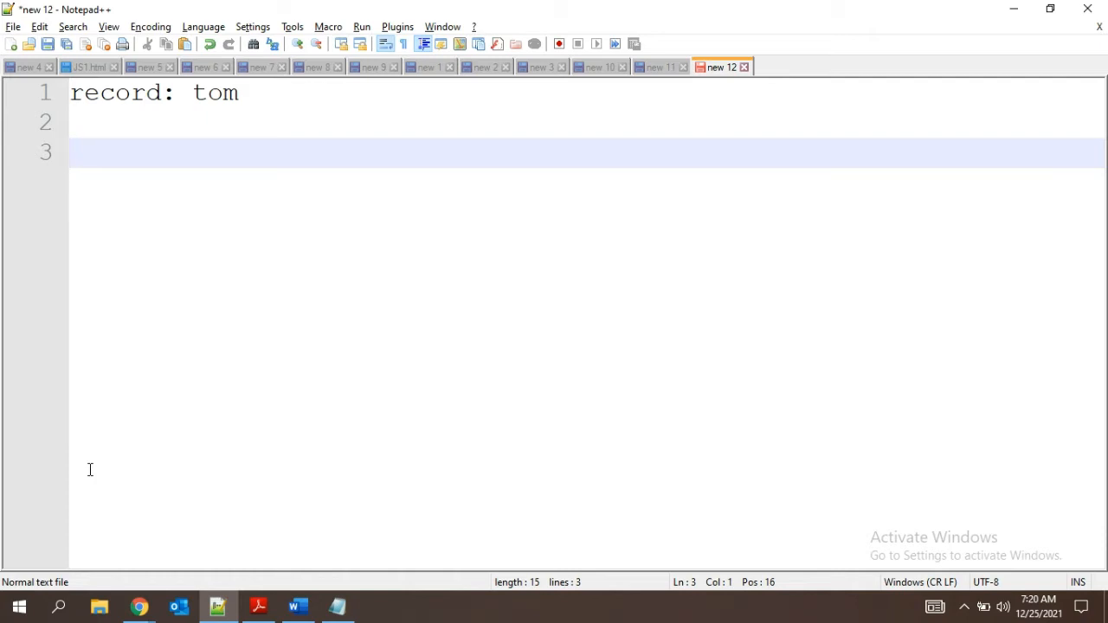
# Add the headings "OWD:" and "profile:" on separate lines of the note
pyautogui.write('OWD:')
pyautogui.press('Return')
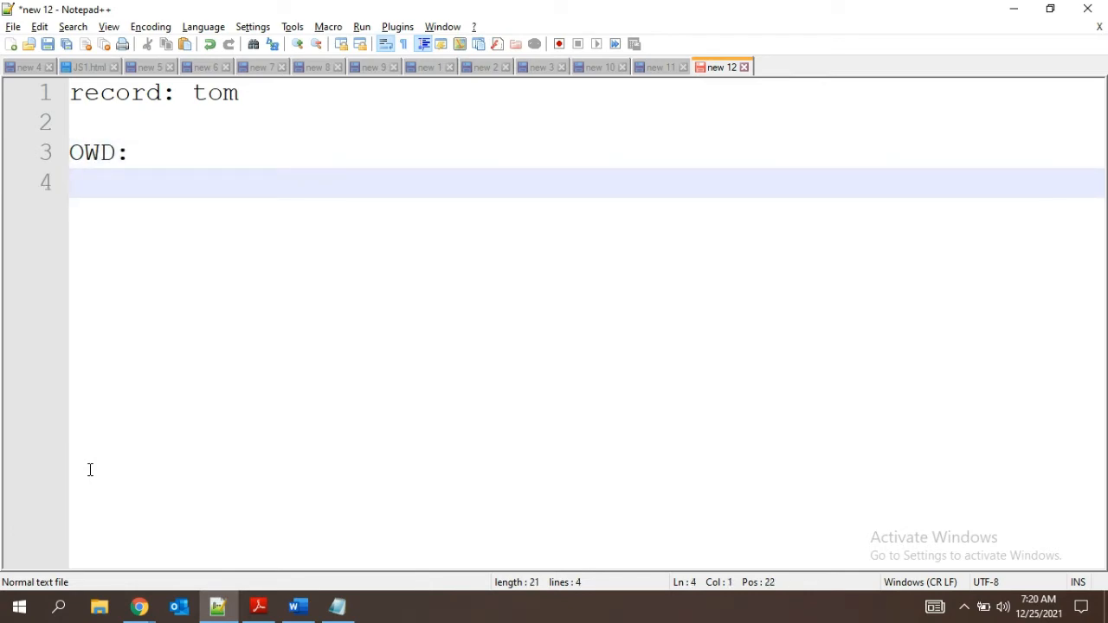
pyautogui.write('profile:')
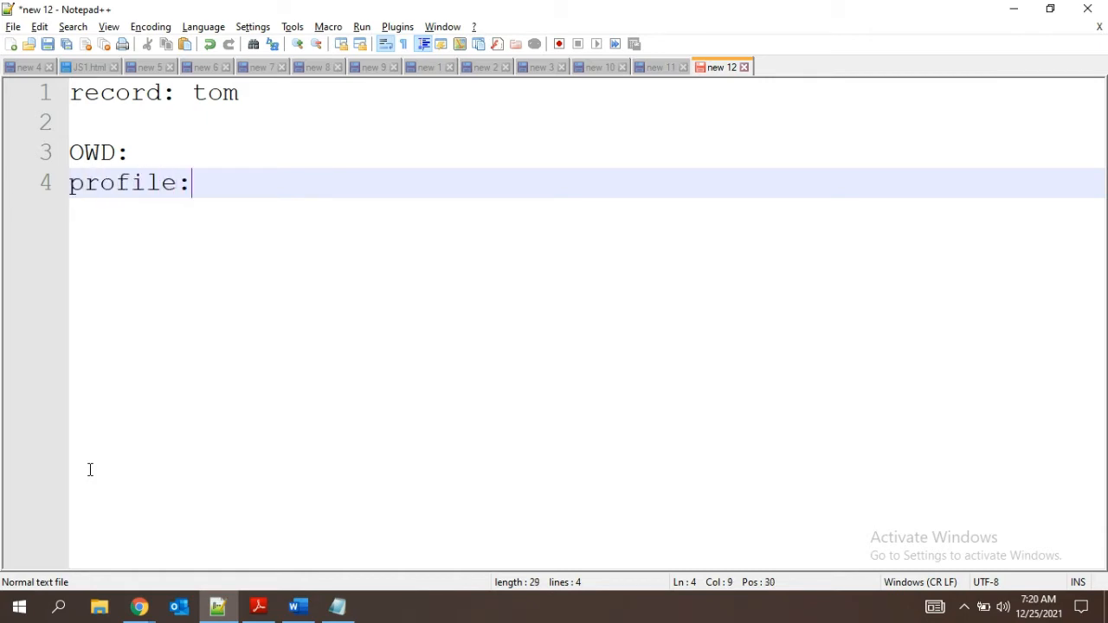
pyautogui.press('Return')
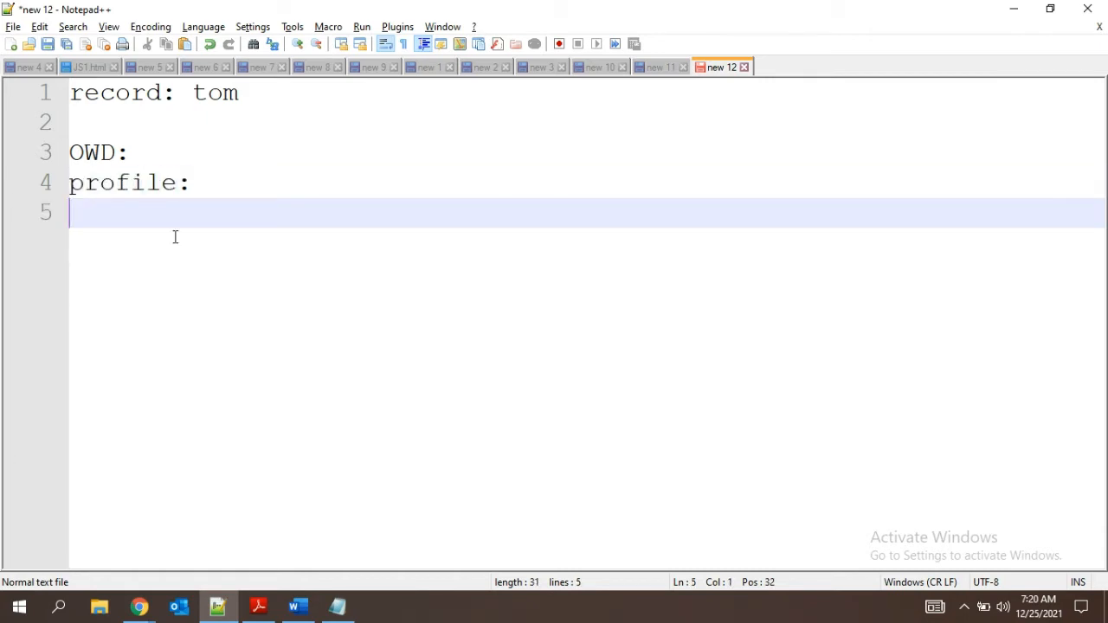
# Highlight the profile heading, point out the HR dept profile in the Salesforce Users list, and return to the OWD line in Notepad++
pyautogui.moveTo(191, 182); pyautogui.dragTo(49, 192)
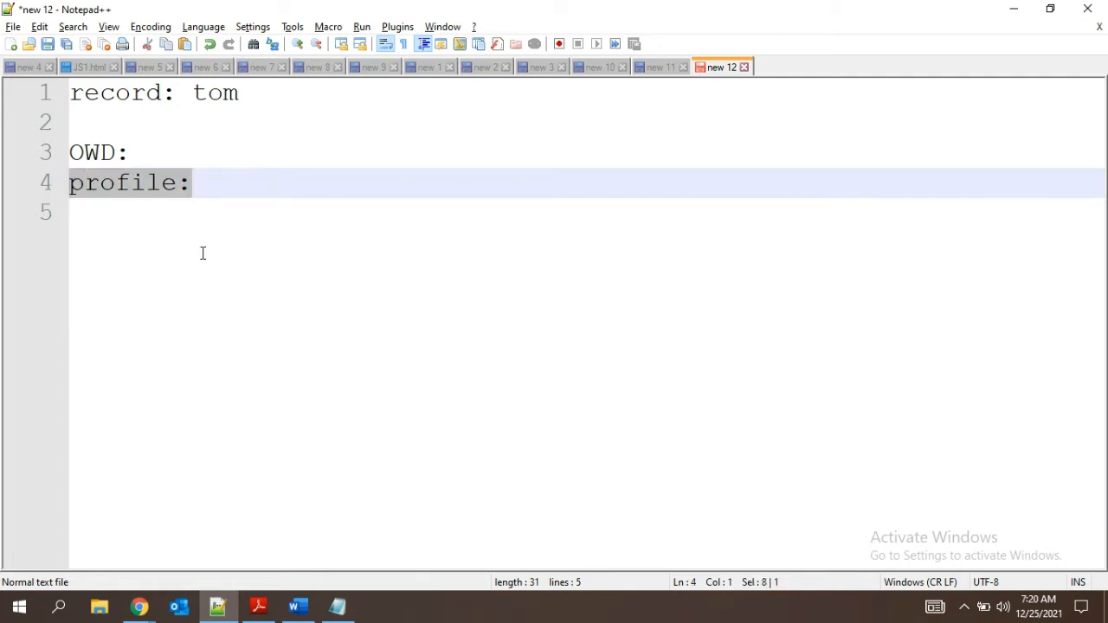
pyautogui.hotkey('alt', 'Tab')
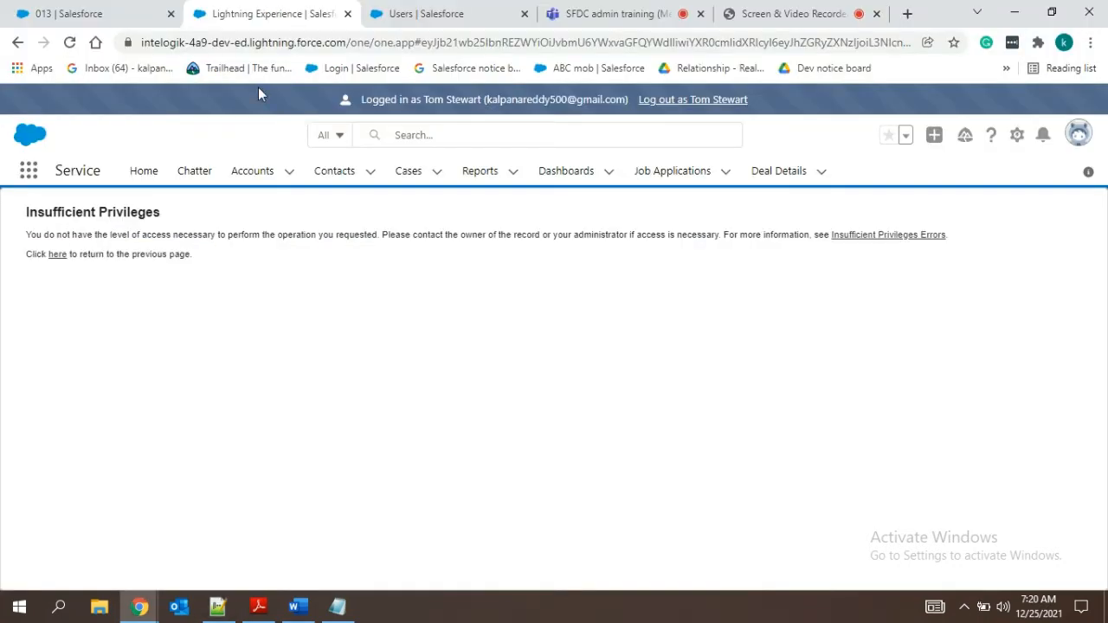
pyautogui.click(443, 13)
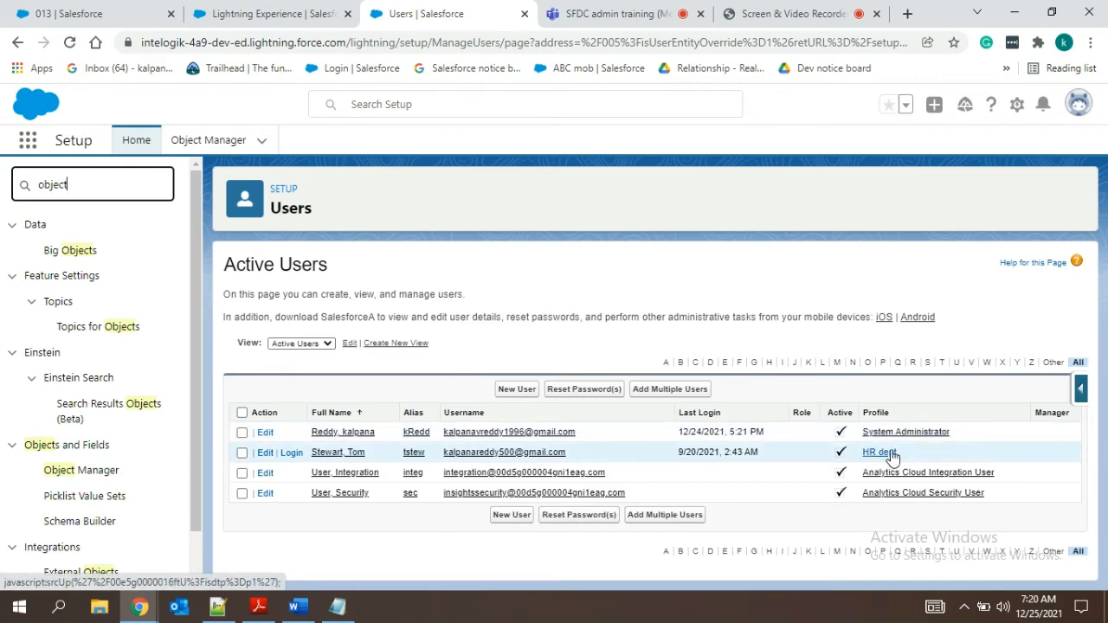
pyautogui.hotkey('alt', 'Tab')
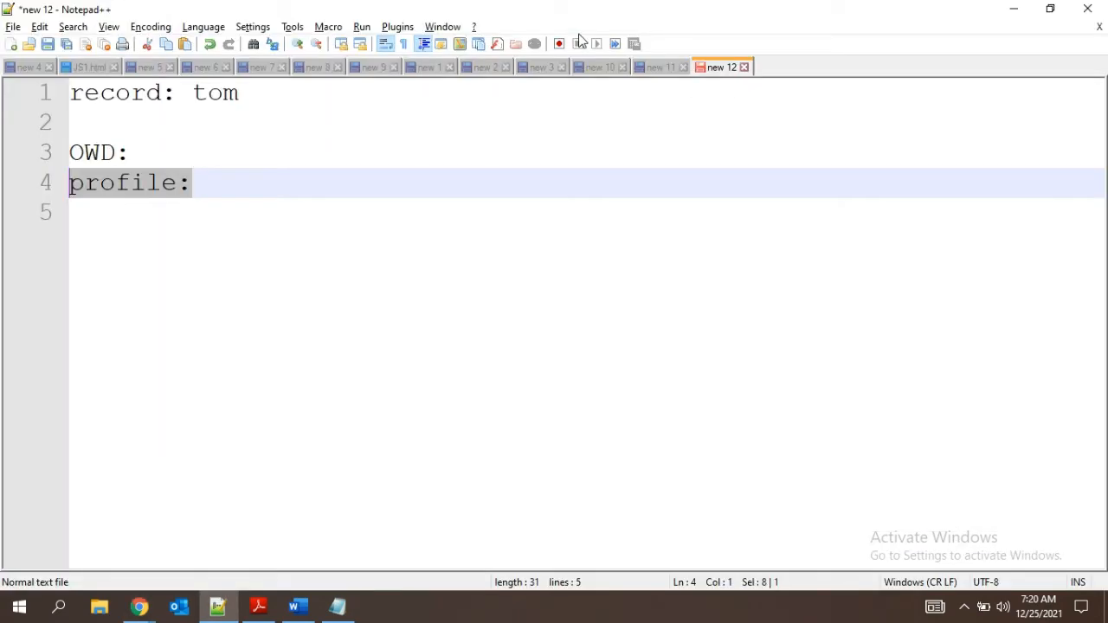
pyautogui.click(165, 149)
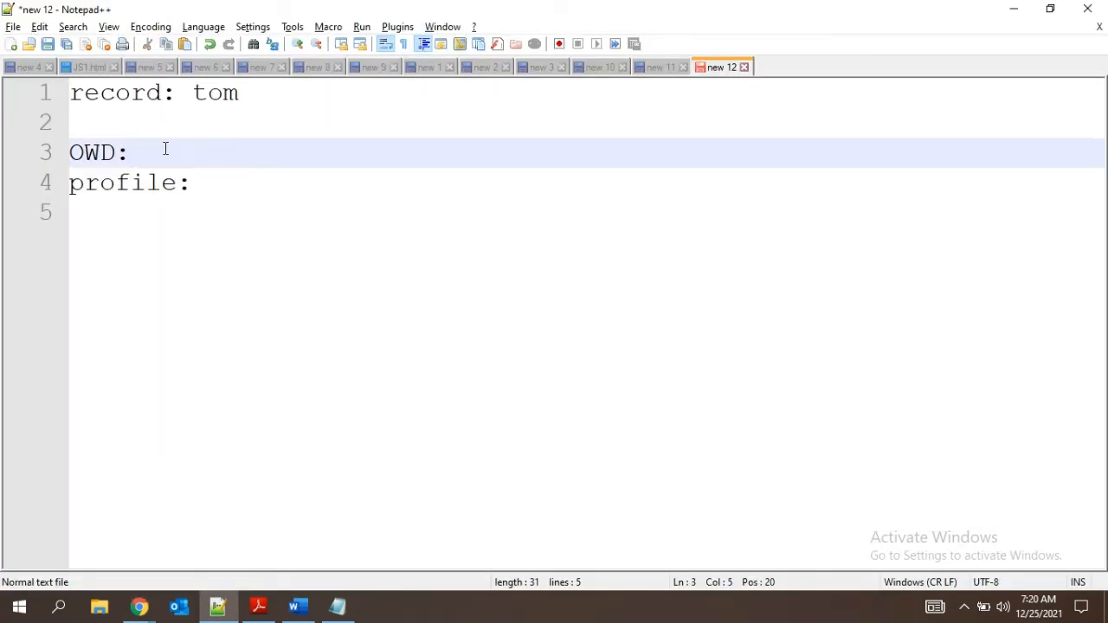
# Switch to Salesforce Setup, search its options for "sharing" and open Sharing Settings
pyautogui.hotkey('alt', 'Tab')
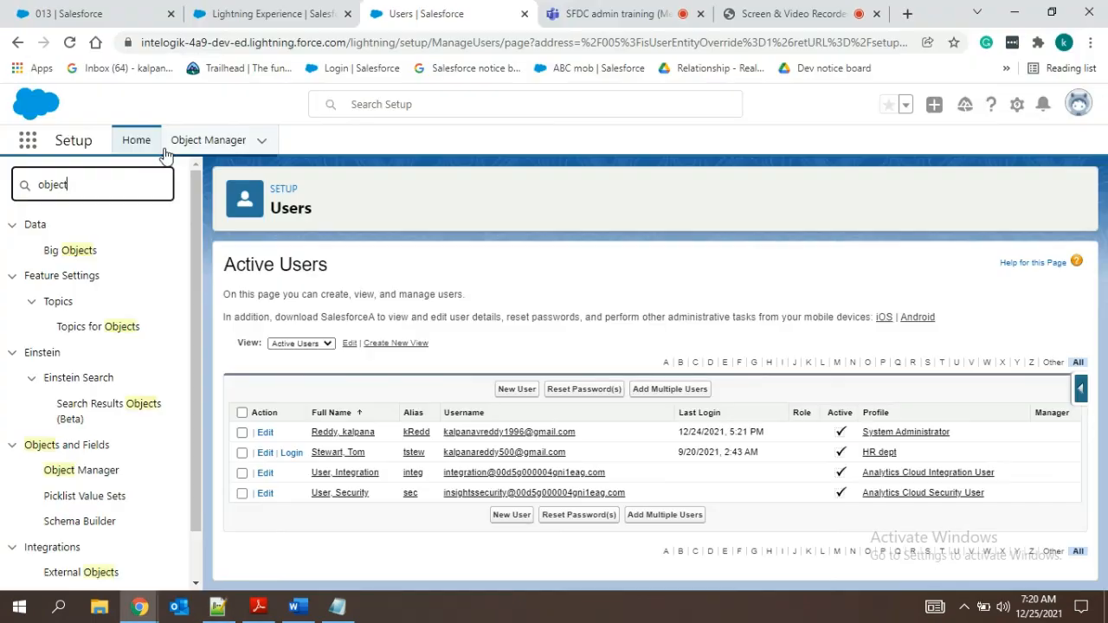
pyautogui.doubleClick(61, 185)
pyautogui.press('BackSpace')
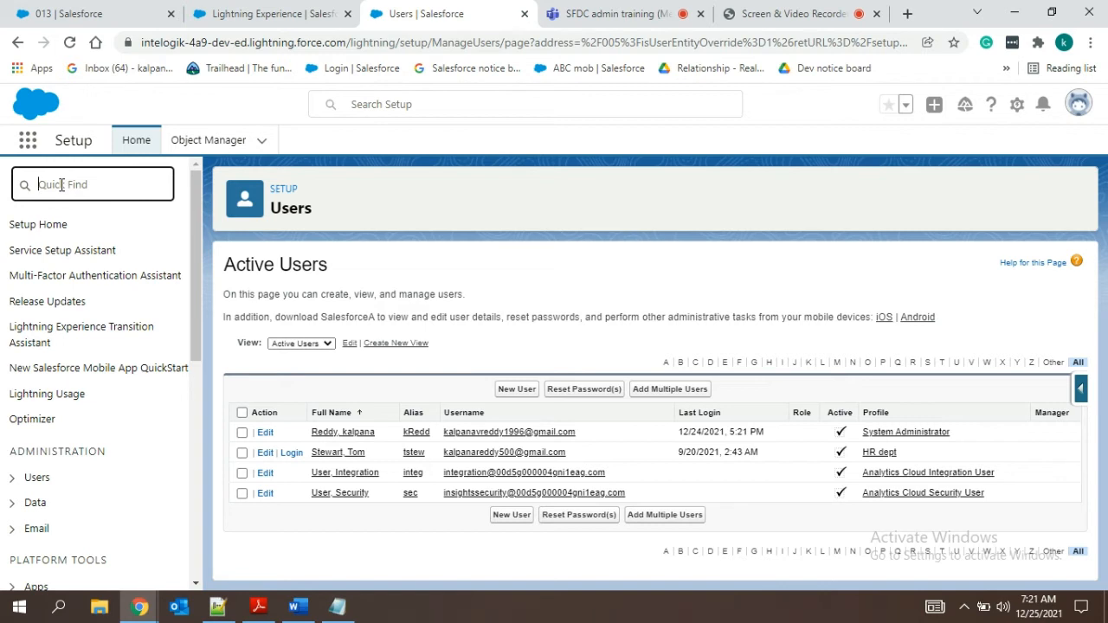
pyautogui.write('sharing')
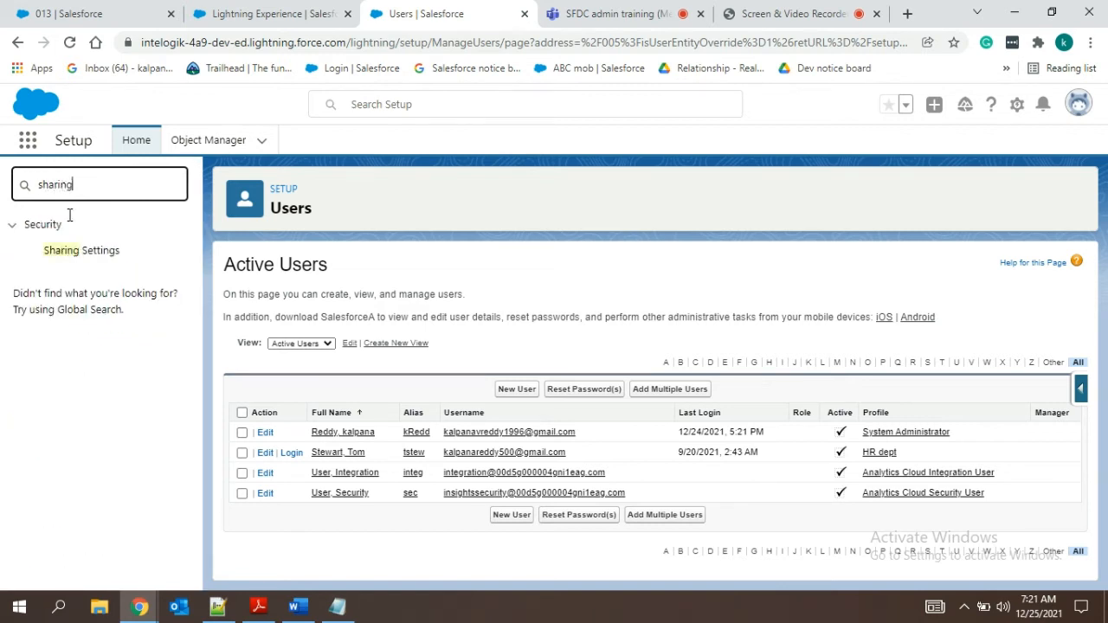
pyautogui.click(98, 257)
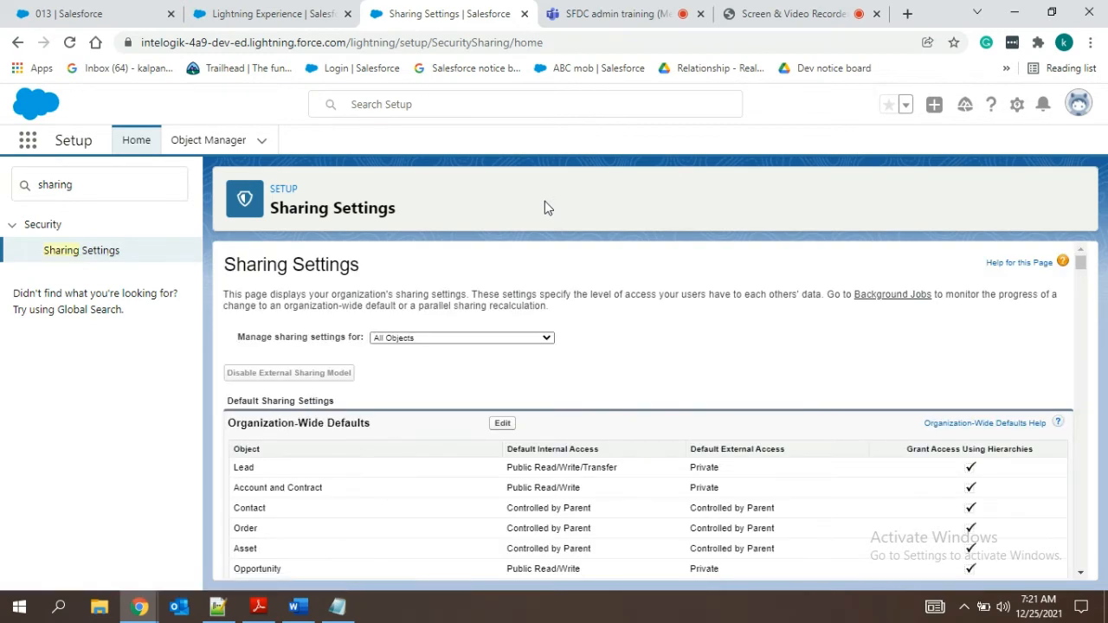
# Switch to Notepad++ and expand the OWD line with "org wide defaults"
pyautogui.hotkey('alt', 'Tab')
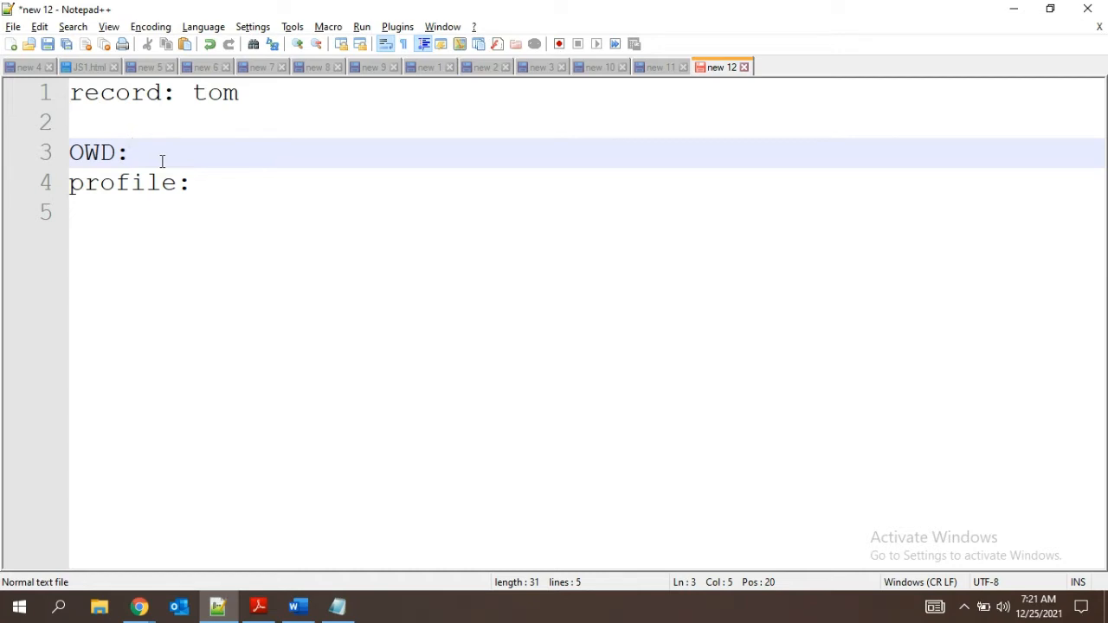
pyautogui.write('orgh')
pyautogui.press('BackSpace')
pyautogui.press('BackSpace')
pyautogui.write('widew')
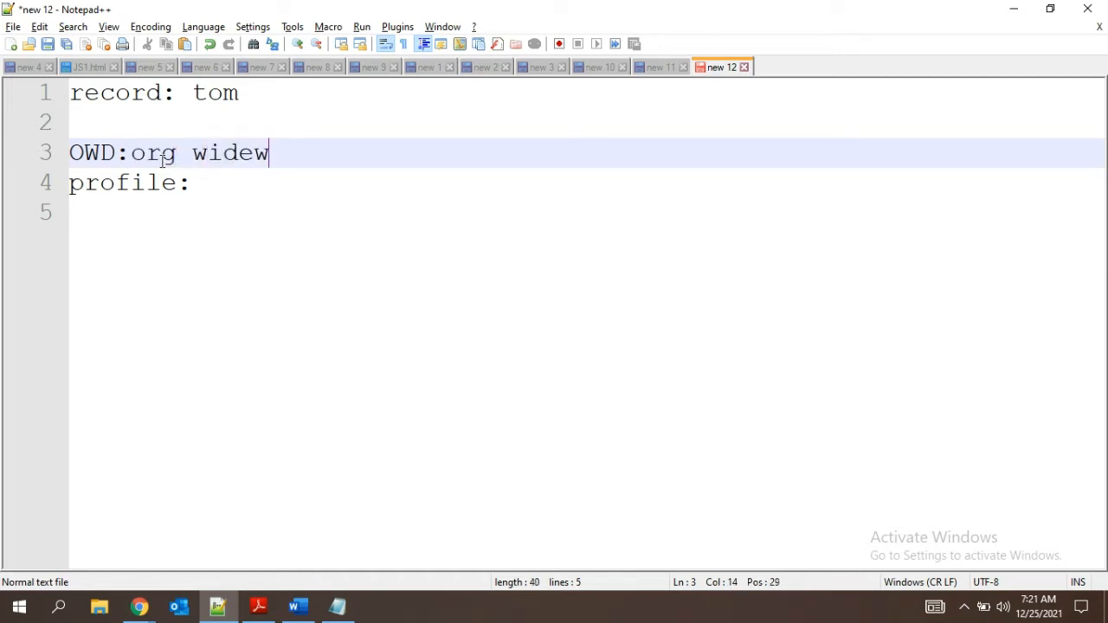
pyautogui.press('BackSpace')
pyautogui.press('BackSpace')
pyautogui.write('defa')
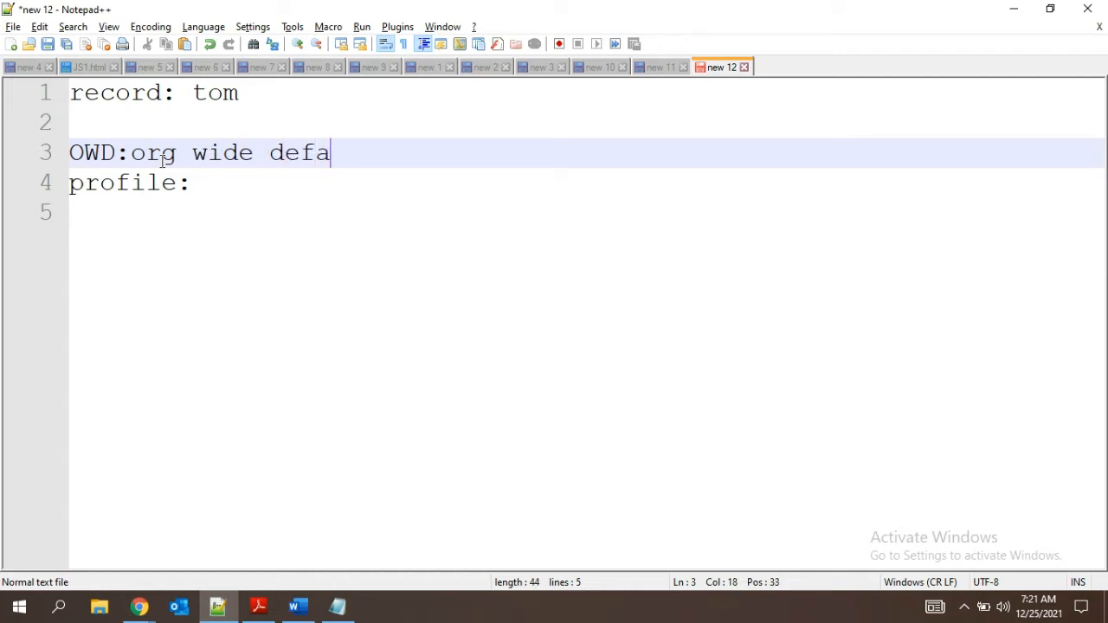
pyautogui.write('ults')
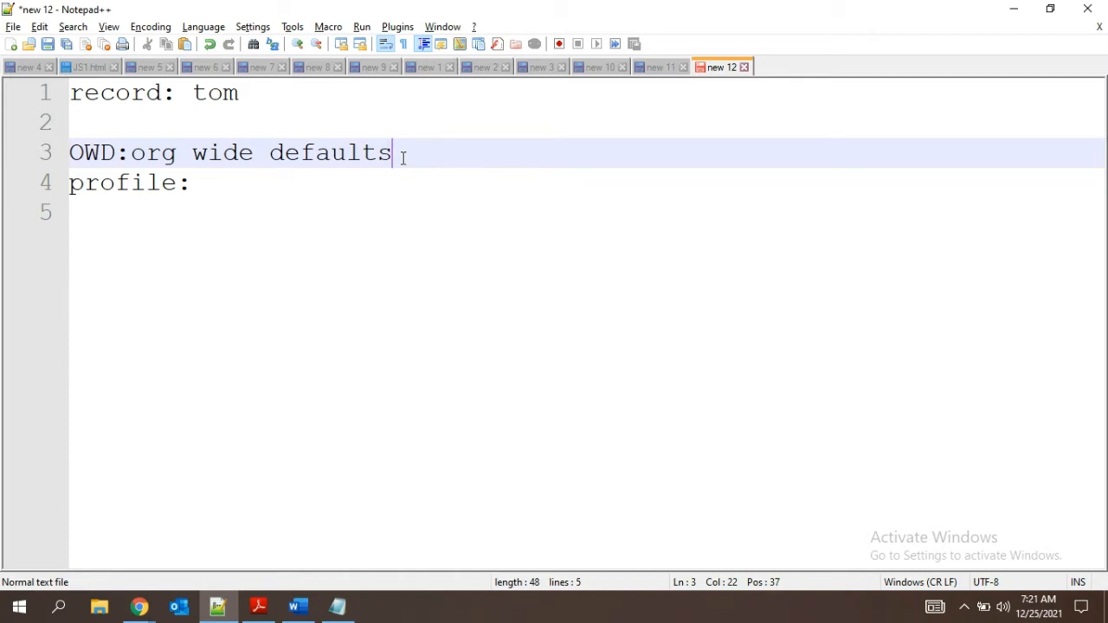
# Append "(100)" to the org wide defaults line and insert blank lines above the profile heading
pyautogui.write('(100')
pyautogui.moveTo(394, 155); pyautogui.dragTo(132, 154)
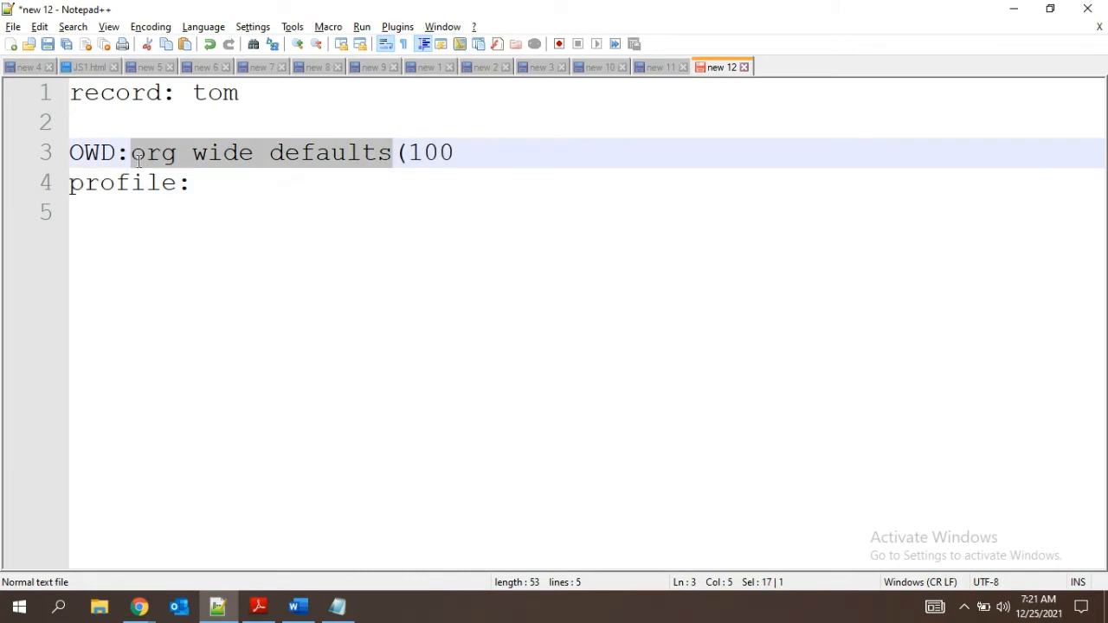
pyautogui.click(452, 152)
pyautogui.write(')\\')
pyautogui.press('Return')
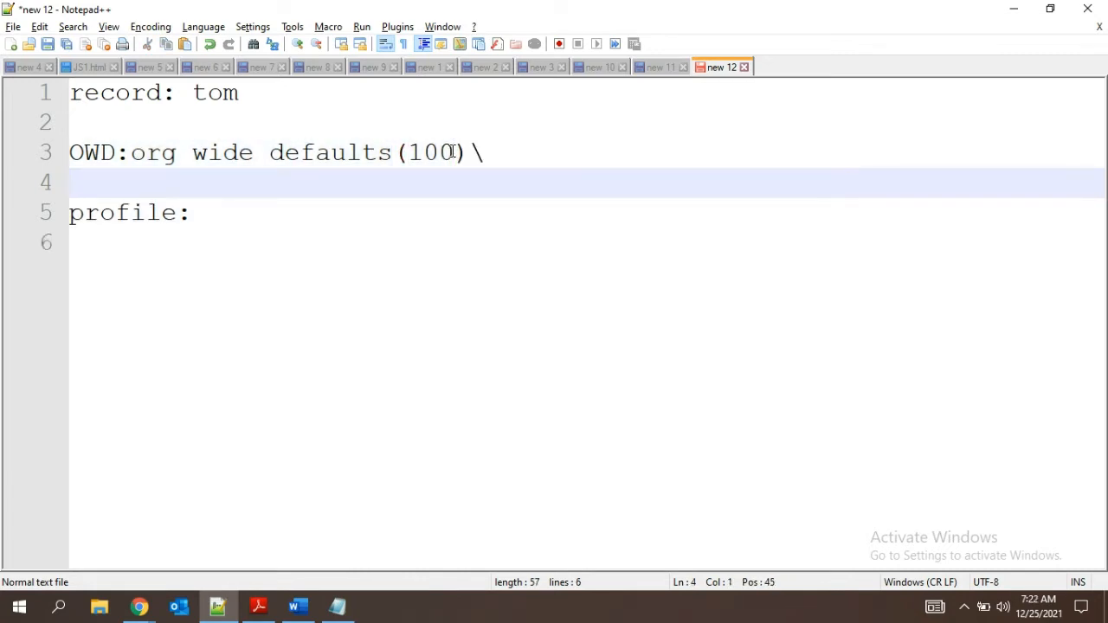
pyautogui.press('BackSpace')
pyautogui.press('BackSpace')
pyautogui.press('Return')
pyautogui.press('Return')
# Glance at Salesforce Sharing Settings, then add "All org:" to the Notepad++ note above the profile heading
pyautogui.hotkey('alt', 'Tab')
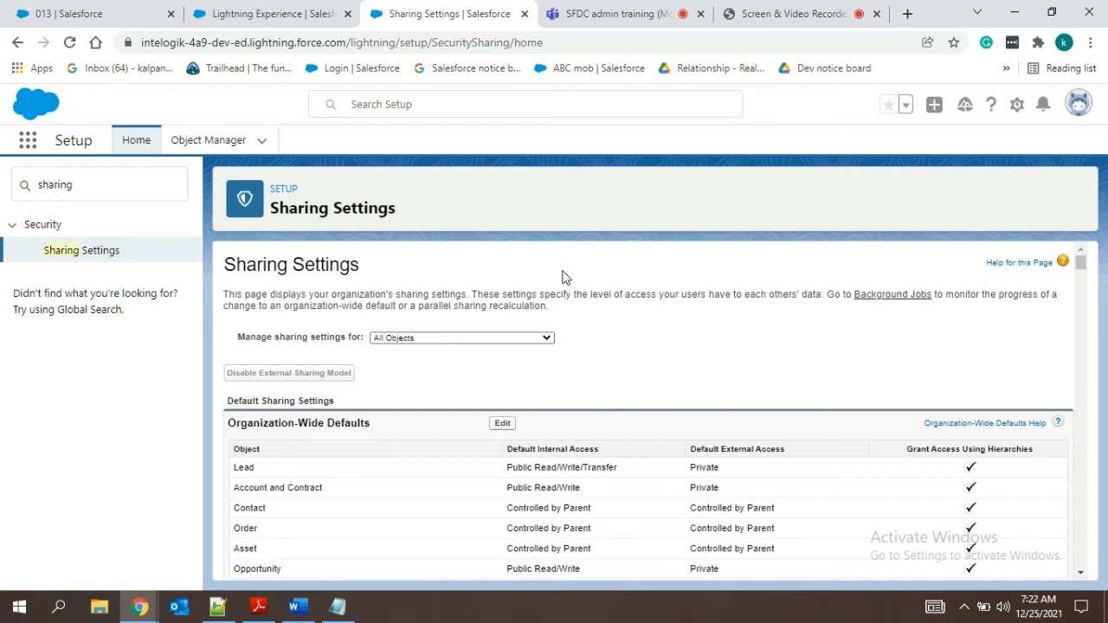
pyautogui.hotkey('alt', 'Tab')
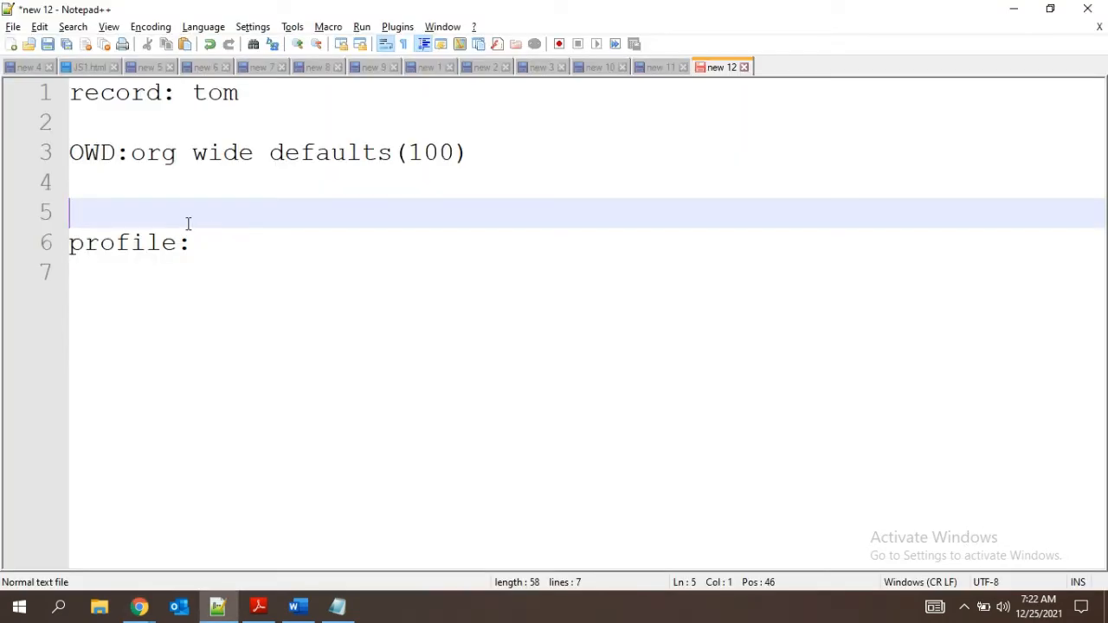
pyautogui.click(87, 203)
pyautogui.write('All or')
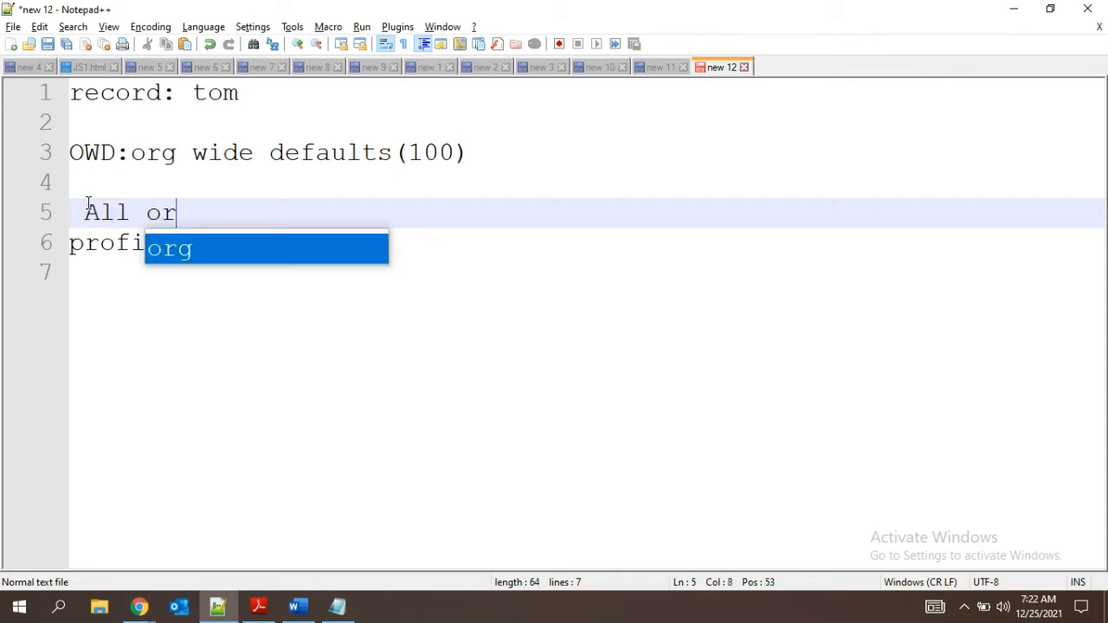
pyautogui.write('g:')
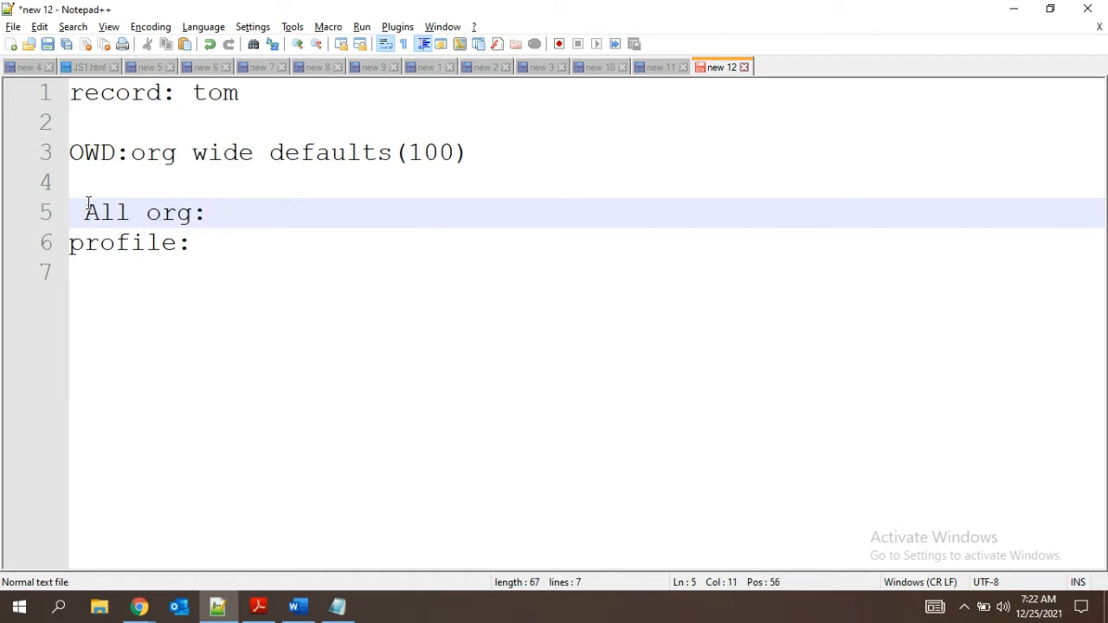
# Switch to Salesforce, check which object record 013 belongs to, and look up its organization-wide defaults in Sharing Settings by finding "stude"
pyautogui.hotkey('alt', 'Tab')
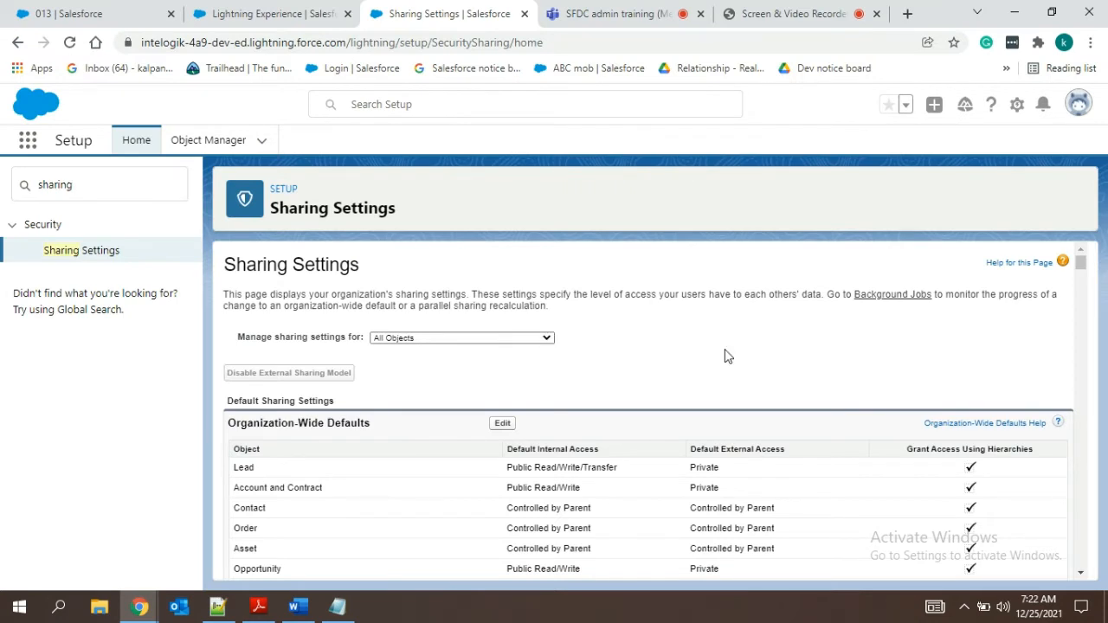
pyautogui.hotkey('ctrl', 'f')
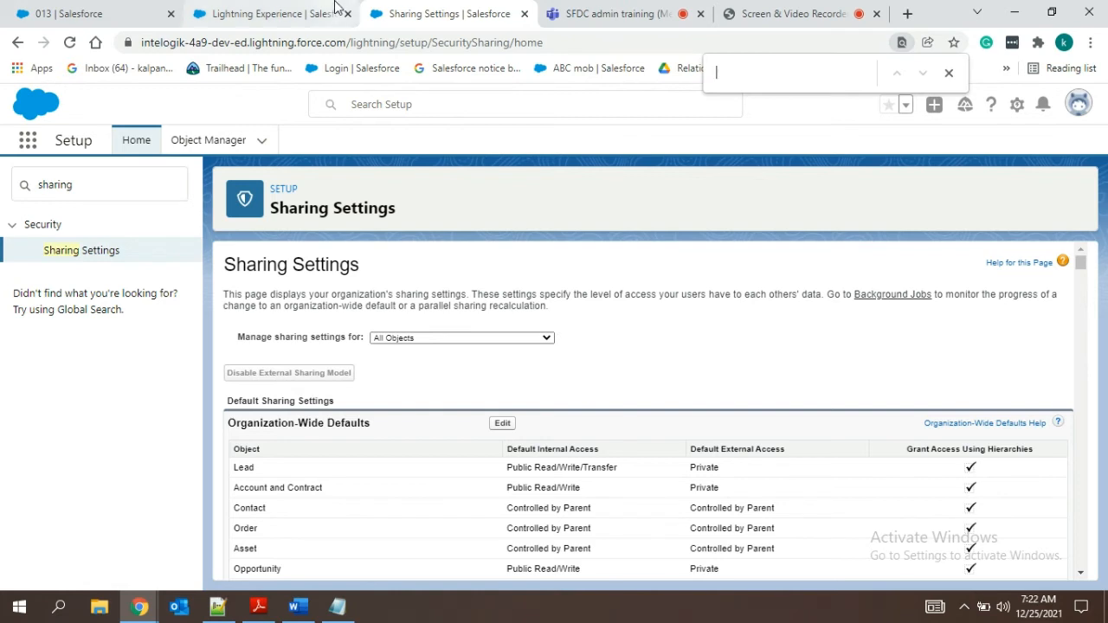
pyautogui.click(2, 7)
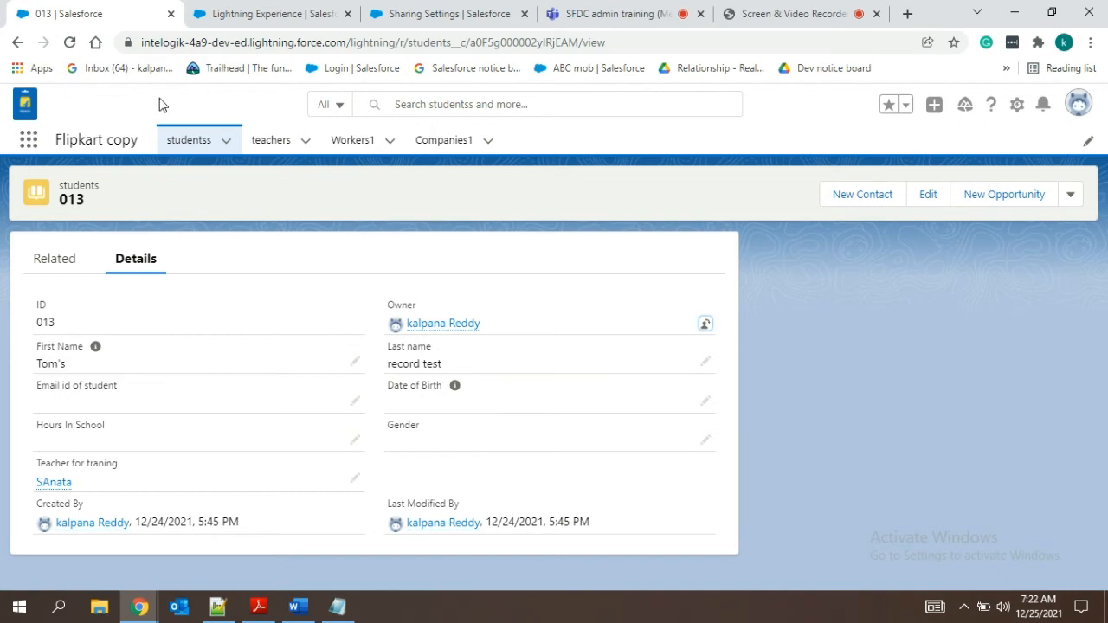
pyautogui.doubleClick(95, 184)
pyautogui.click(265, 9)
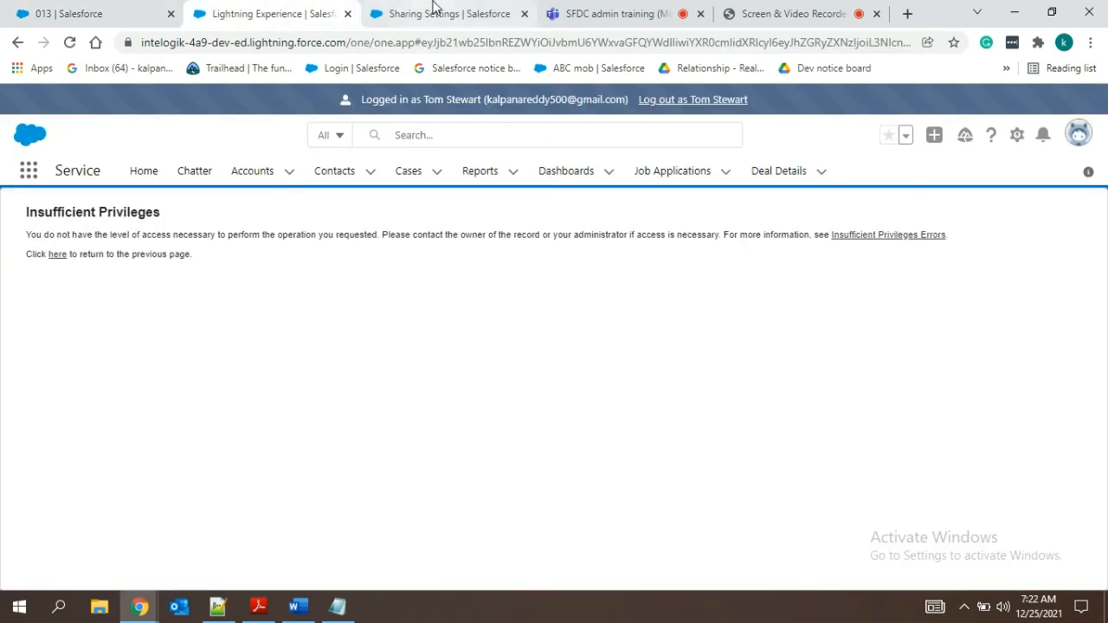
pyautogui.click(437, 12)
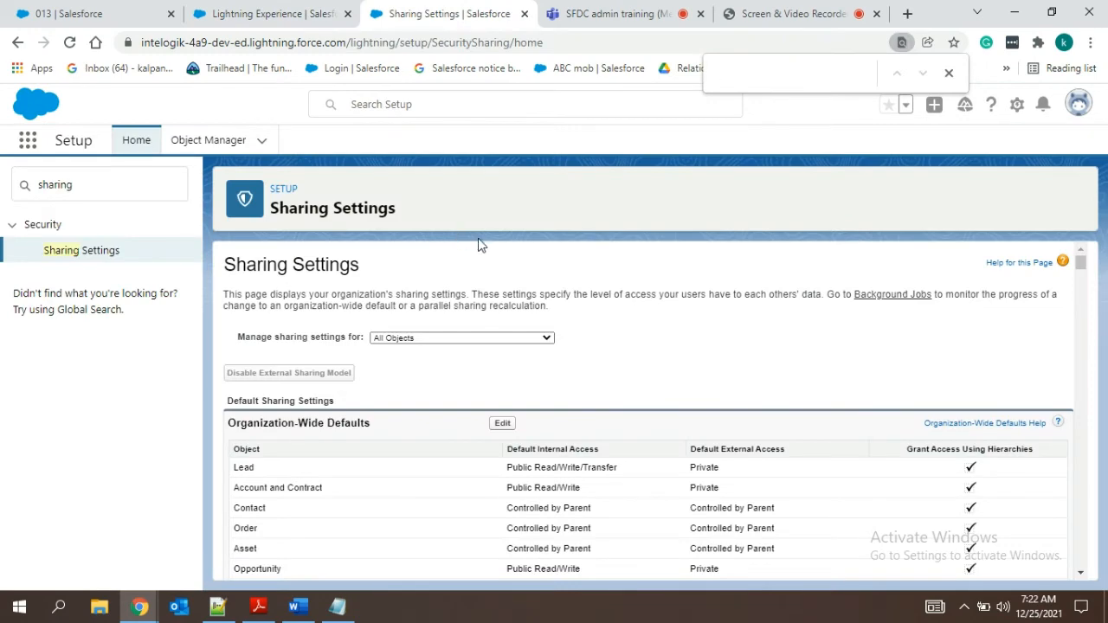
pyautogui.write('stude')
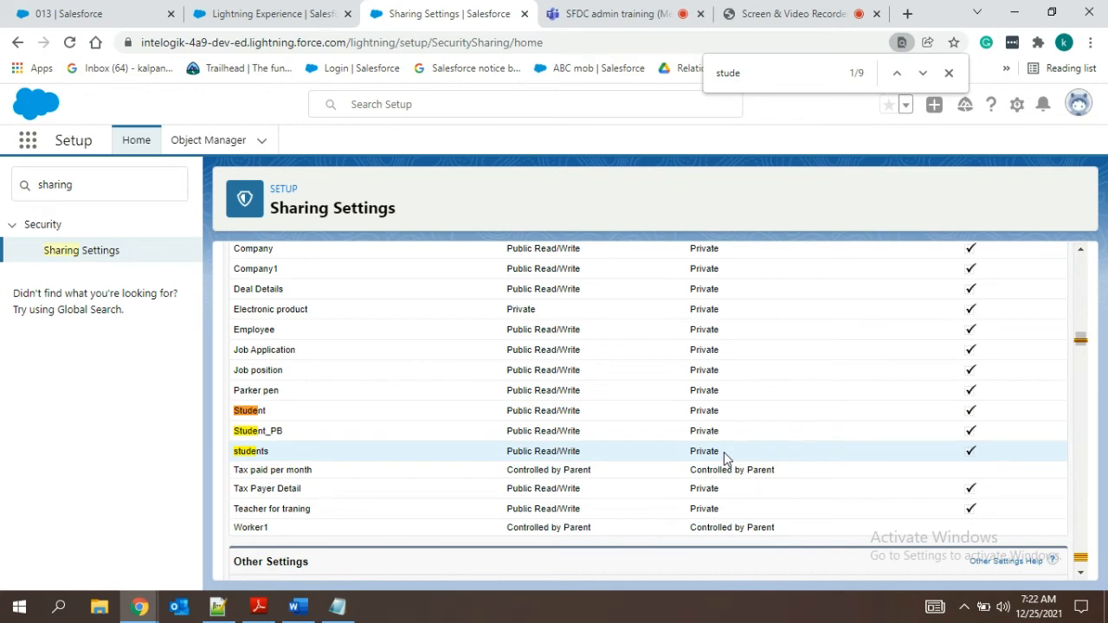
pyautogui.moveTo(1081, 339); pyautogui.dragTo(1081, 264)
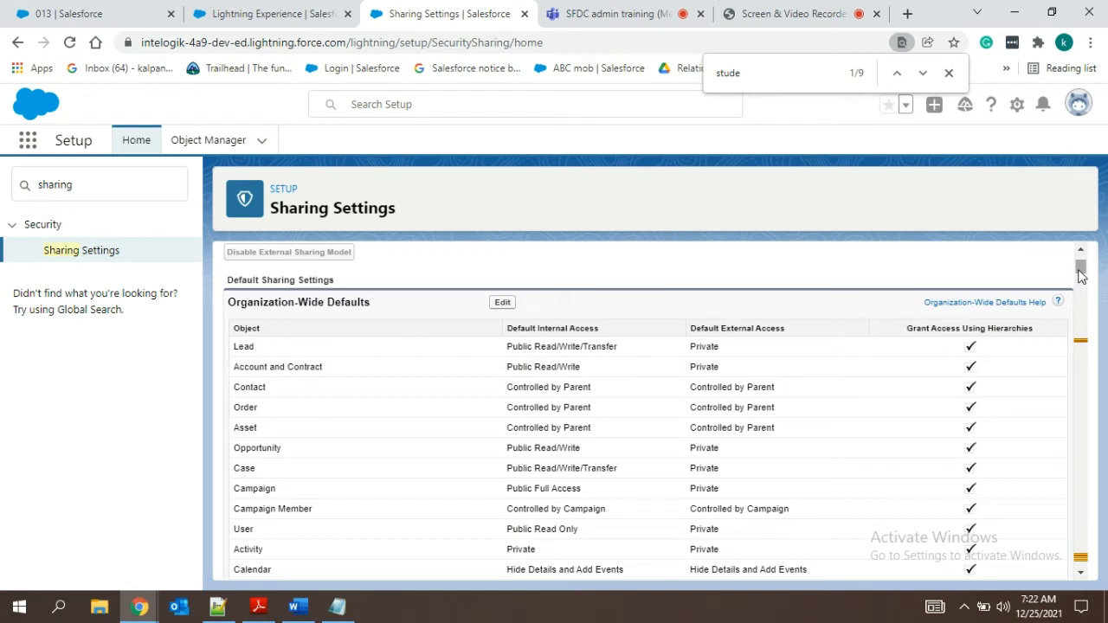
# Examine the Default Internal Access and Default External Access columns of the organization-wide defaults table
pyautogui.moveTo(608, 328); pyautogui.dragTo(498, 329)
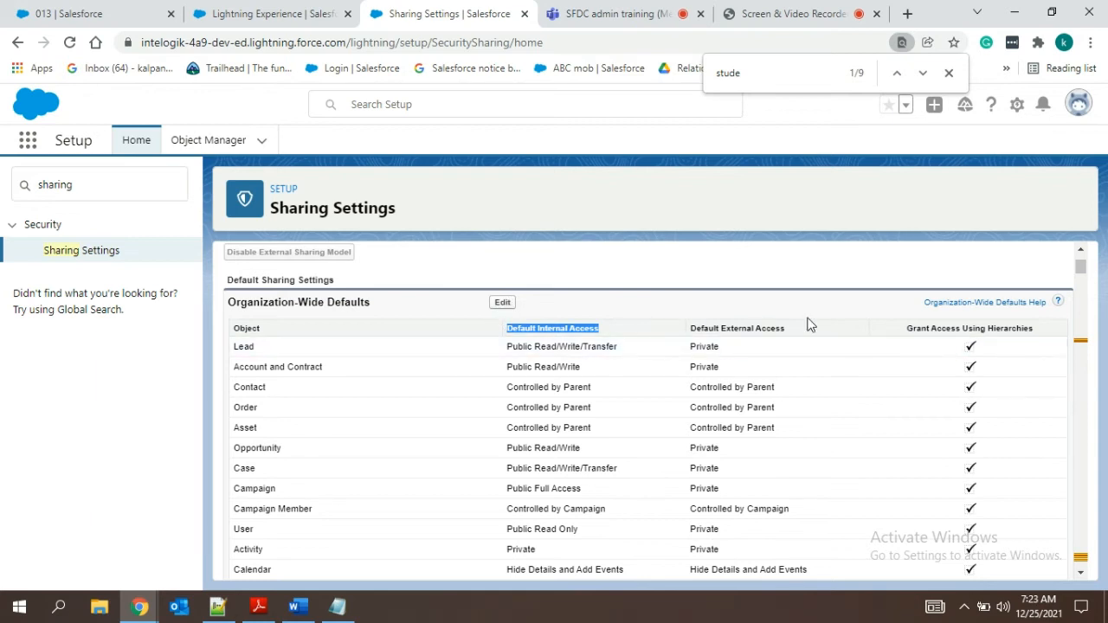
pyautogui.moveTo(797, 328); pyautogui.dragTo(690, 329)
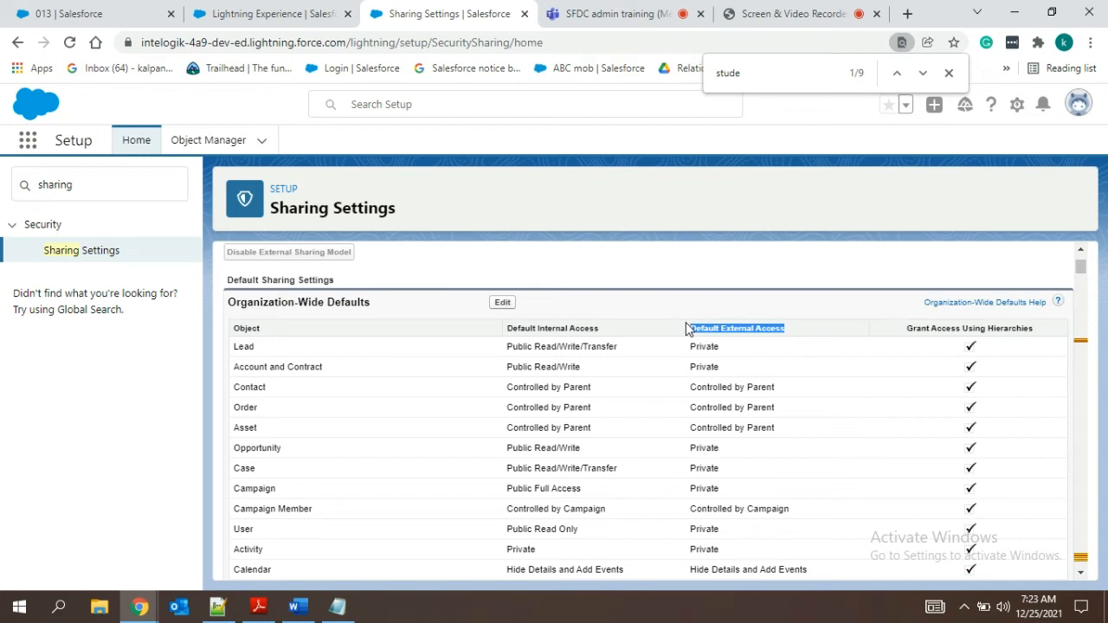
pyautogui.click(686, 329)
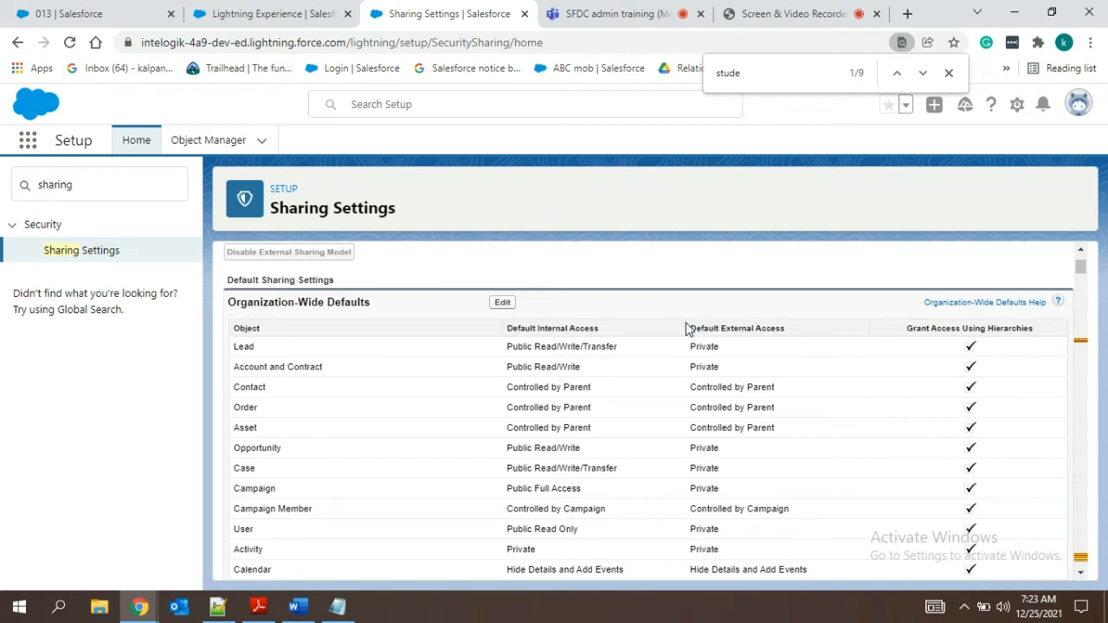
pyautogui.moveTo(686, 329); pyautogui.dragTo(840, 507)
pyautogui.click(697, 275)
# Open the organization-wide defaults for editing and review the default internal access options offered for the students object
pyautogui.click(503, 303)
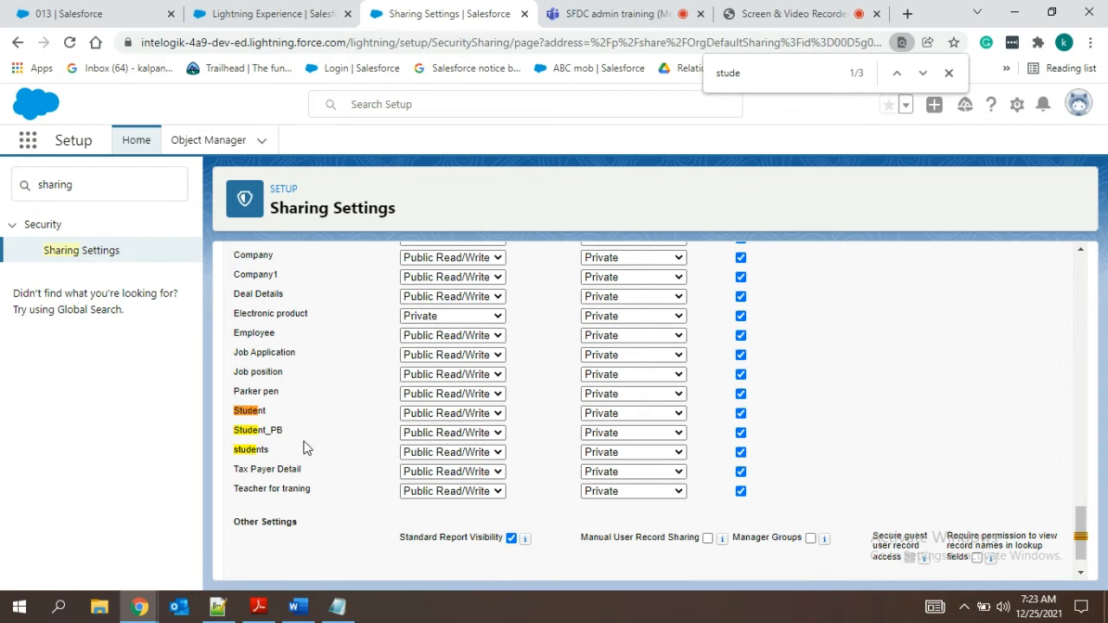
pyautogui.click(433, 453)
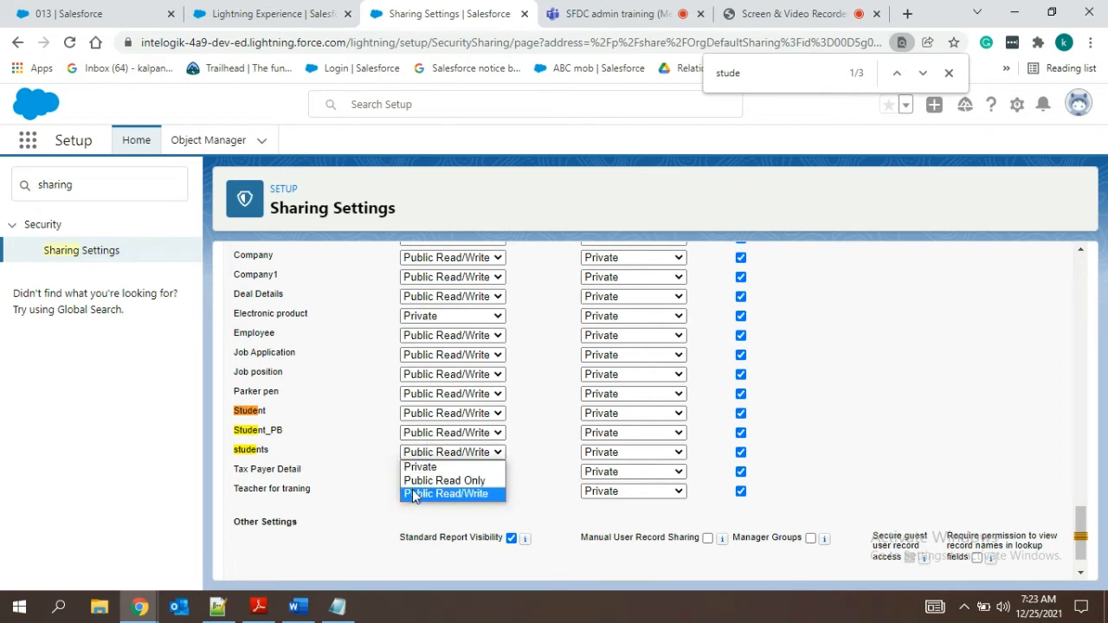
pyautogui.click(374, 502)
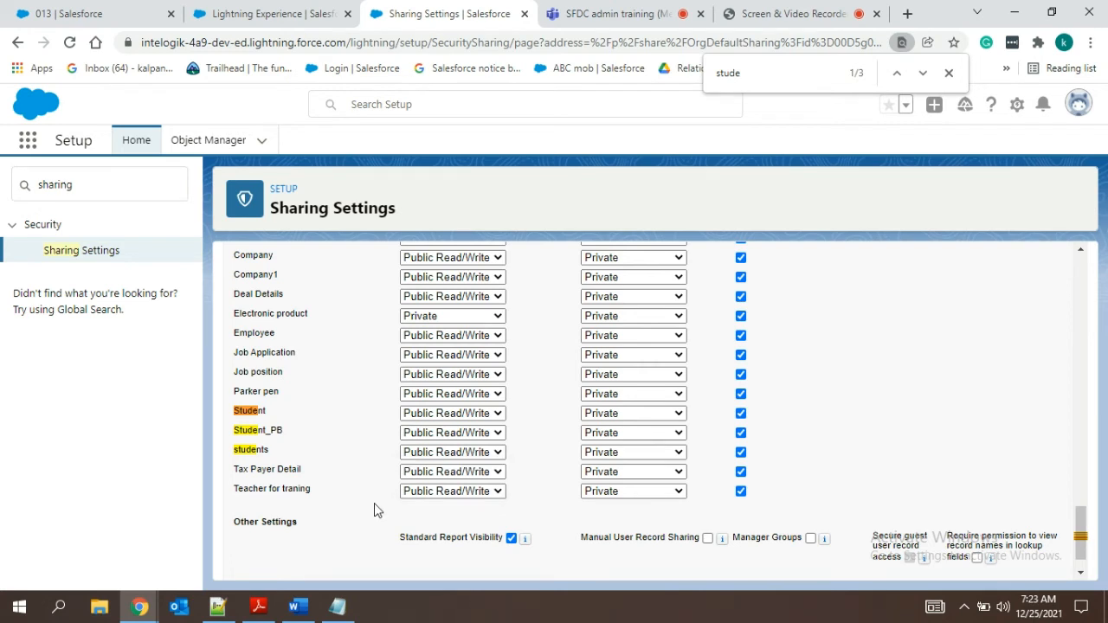
pyautogui.click(436, 454)
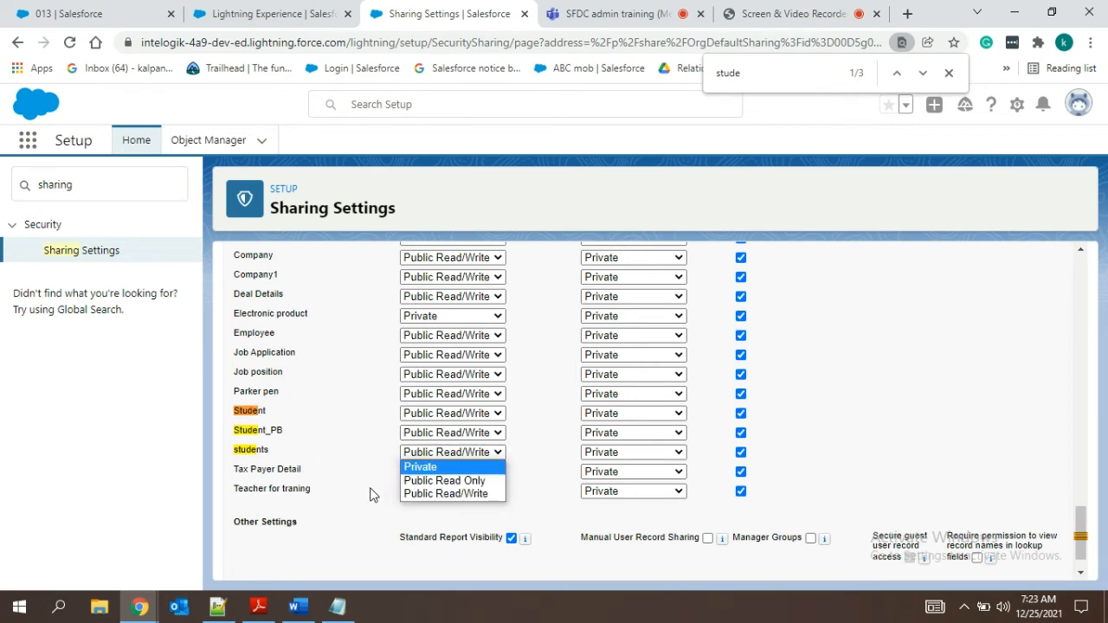
pyautogui.click(437, 459)
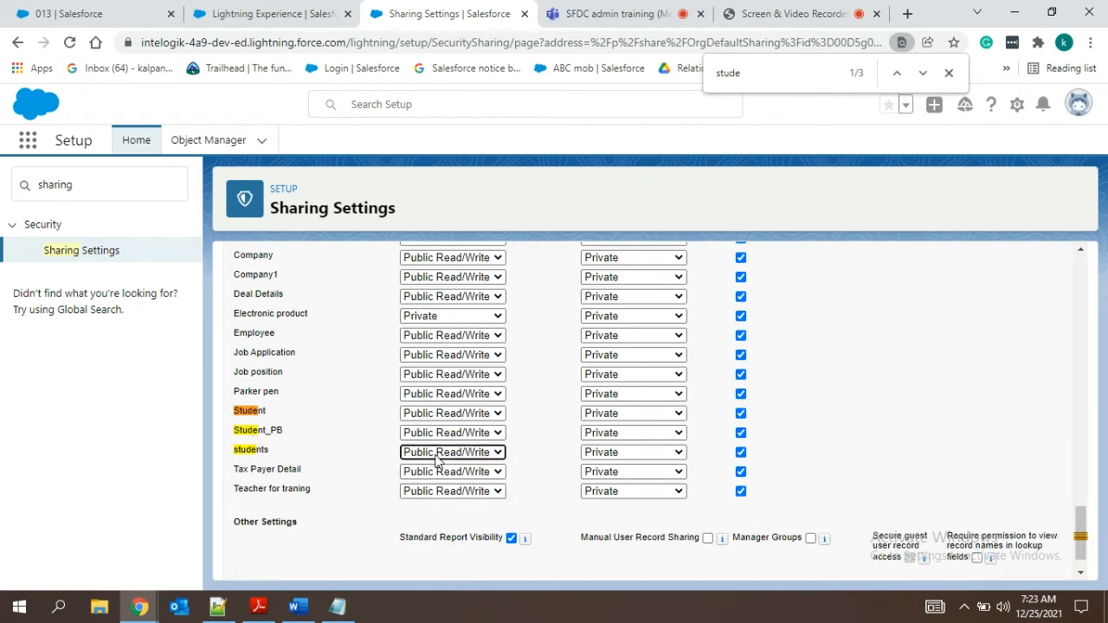
pyautogui.click(437, 459)
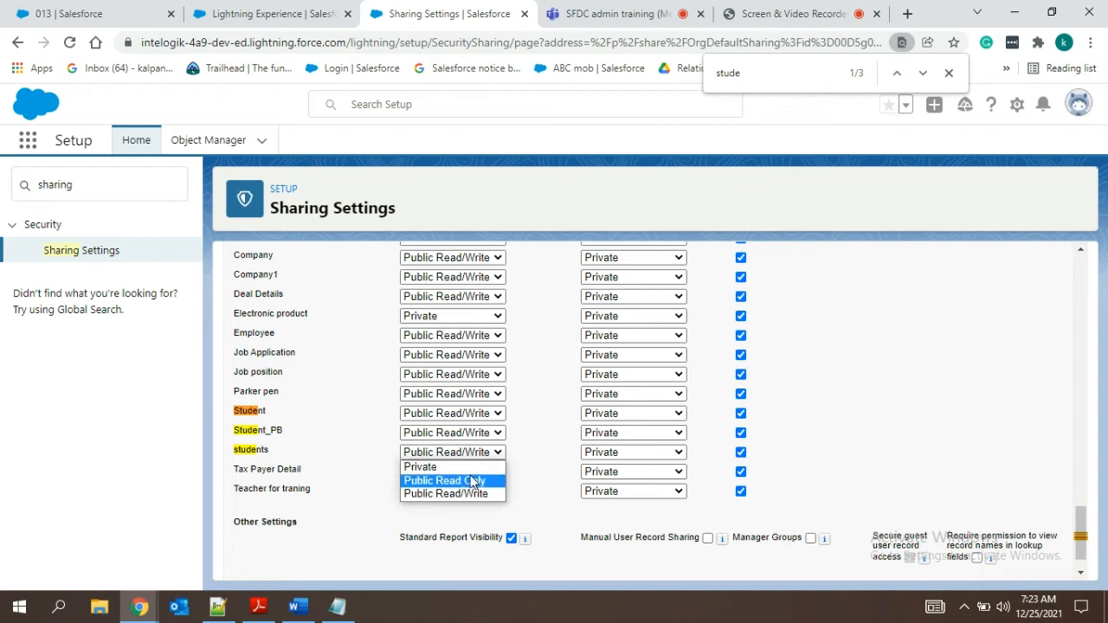
pyautogui.click(527, 475)
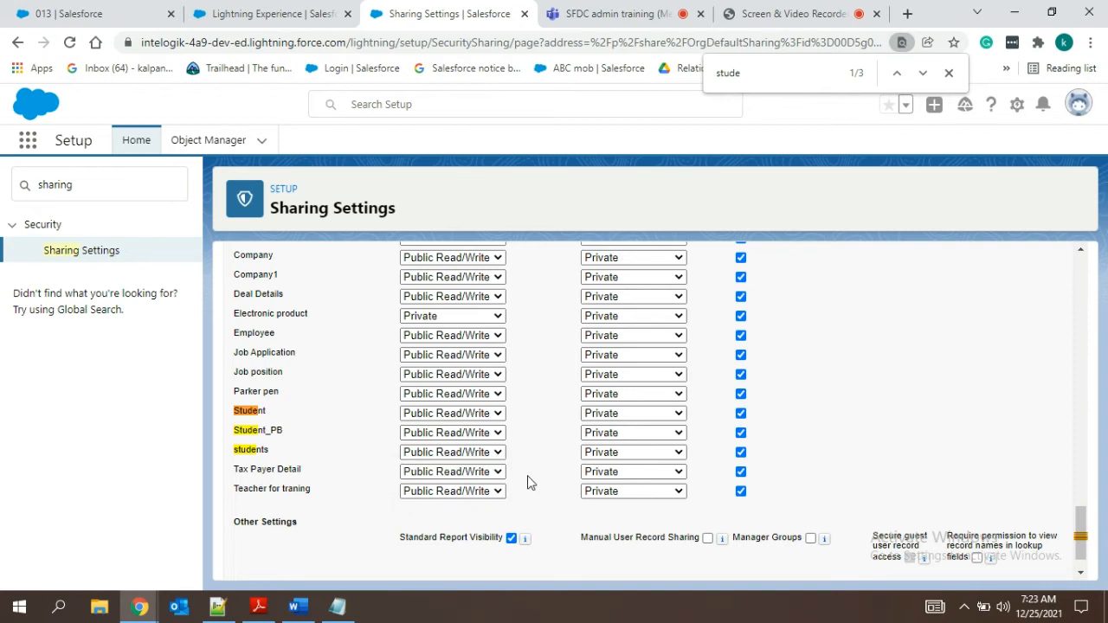
# Switch to Notepad++, add blank lines below the profile heading and replace that heading with "PRW: read"
pyautogui.moveTo(338, 606)
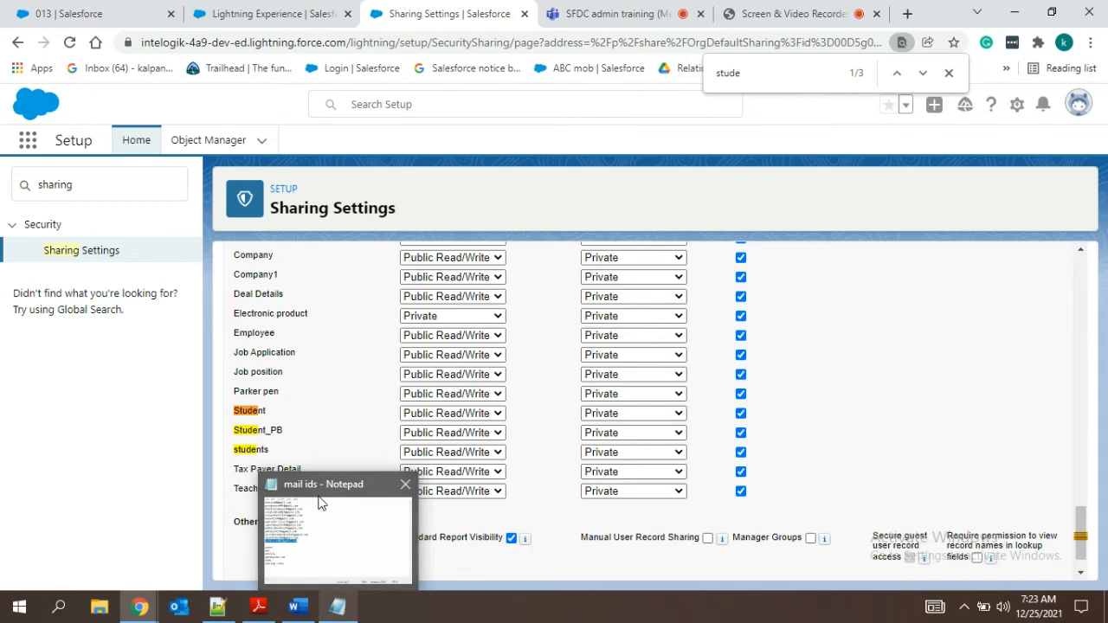
pyautogui.click(290, 570)
pyautogui.click(350, 609)
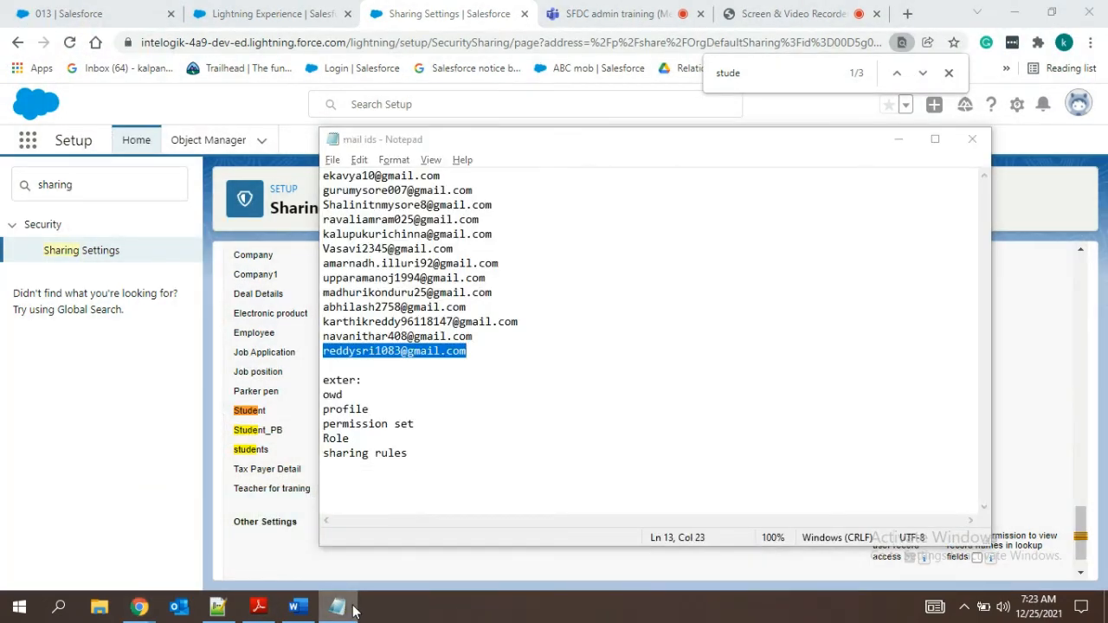
pyautogui.click(217, 606)
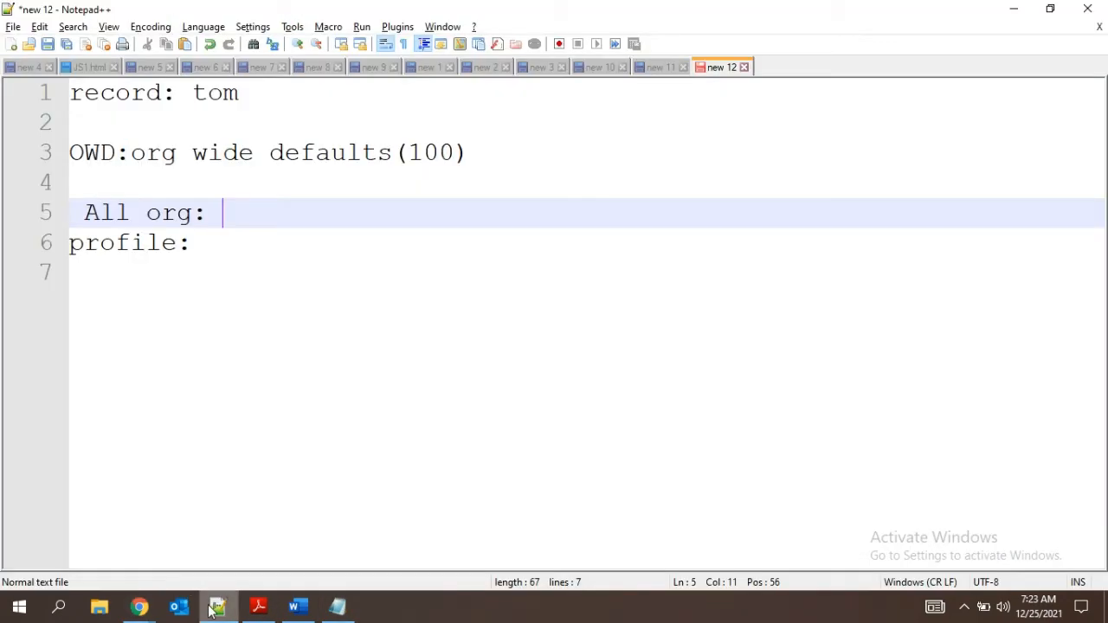
pyautogui.click(203, 244)
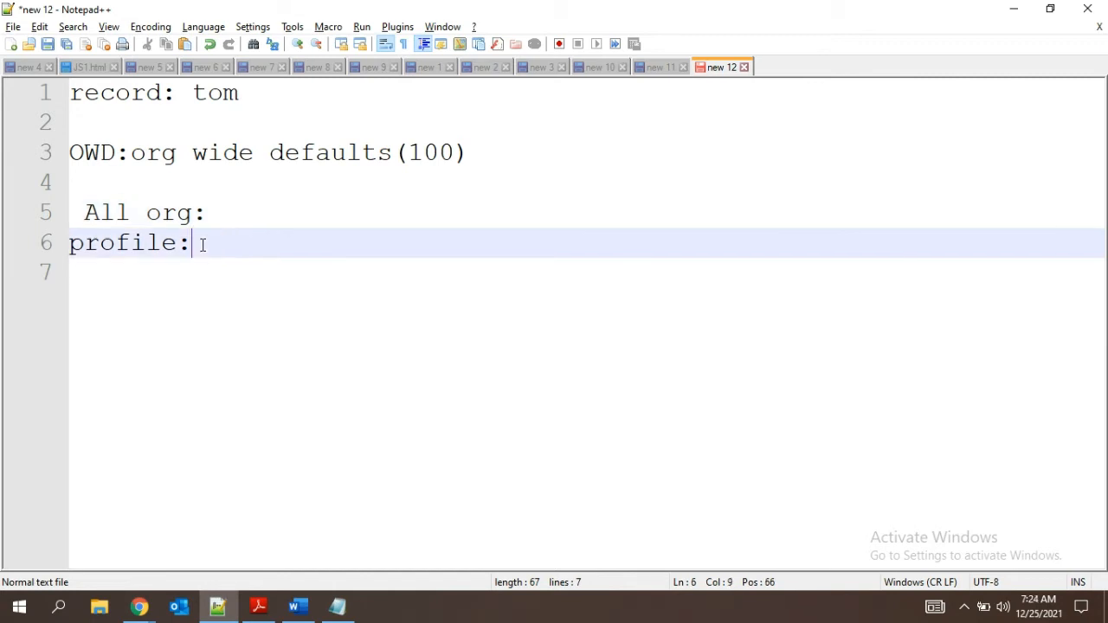
pyautogui.press('Return')
pyautogui.press('Return')
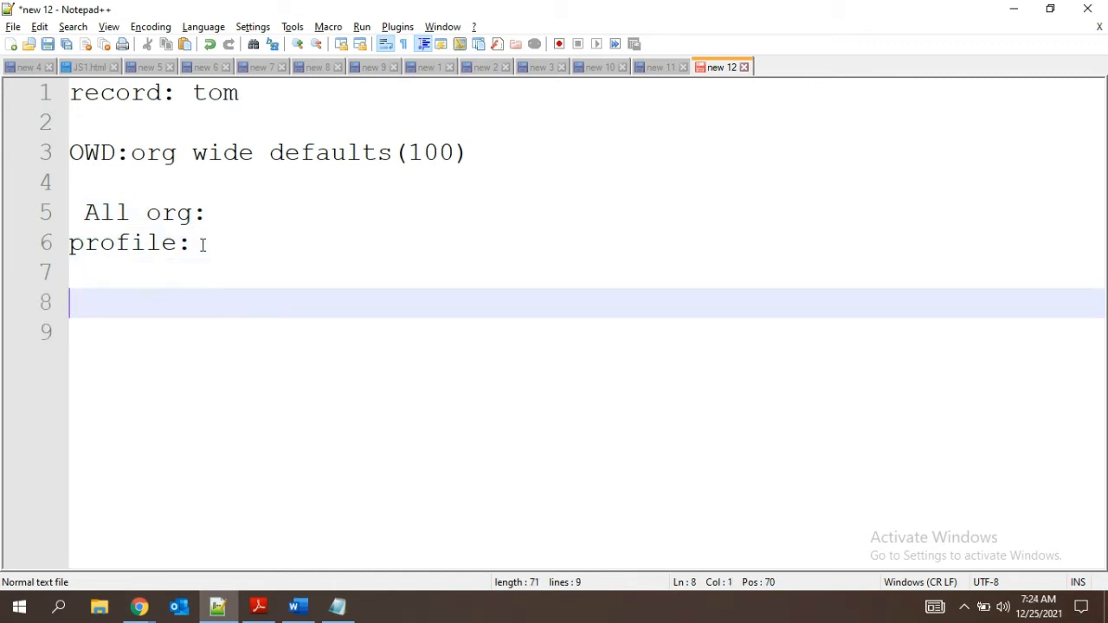
pyautogui.moveTo(198, 243); pyautogui.dragTo(70, 244)
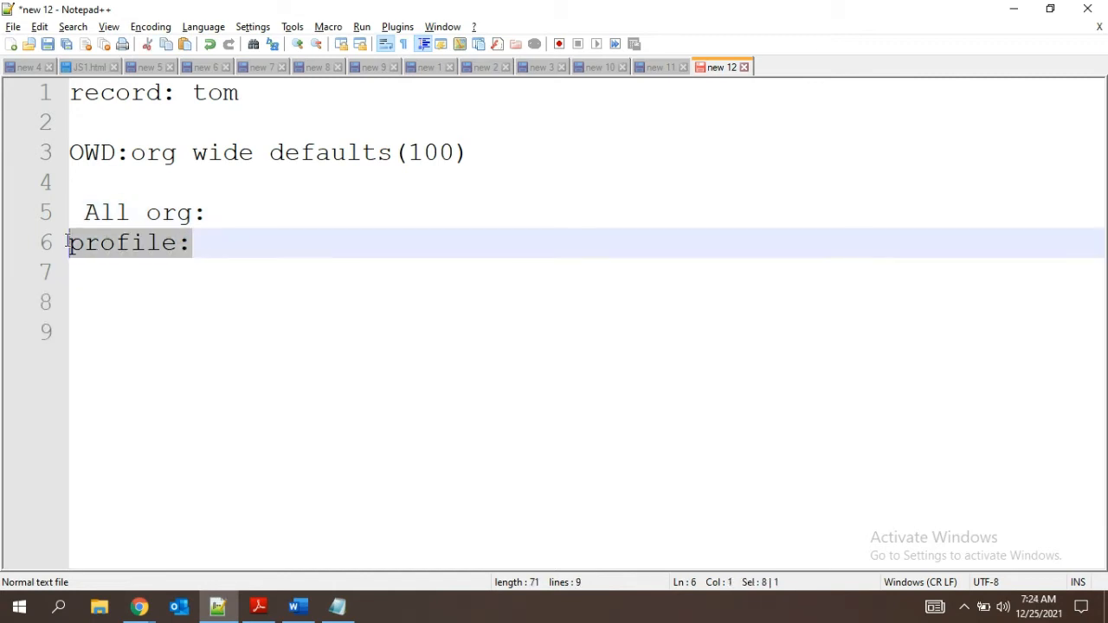
pyautogui.press('BackSpace')
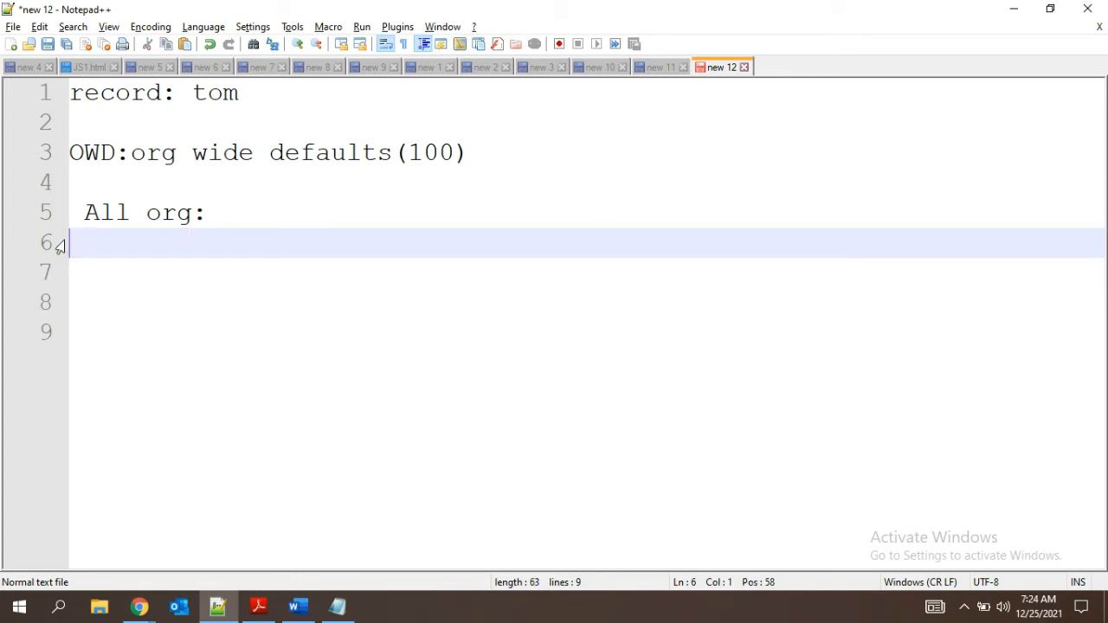
pyautogui.write('PRW:')
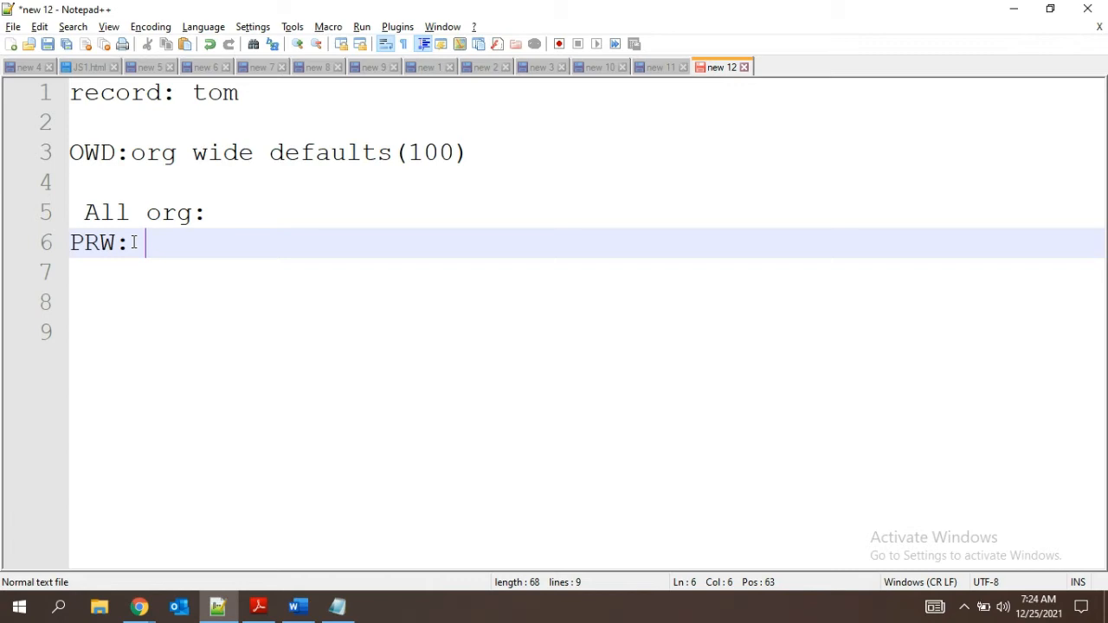
pyautogui.write('read')
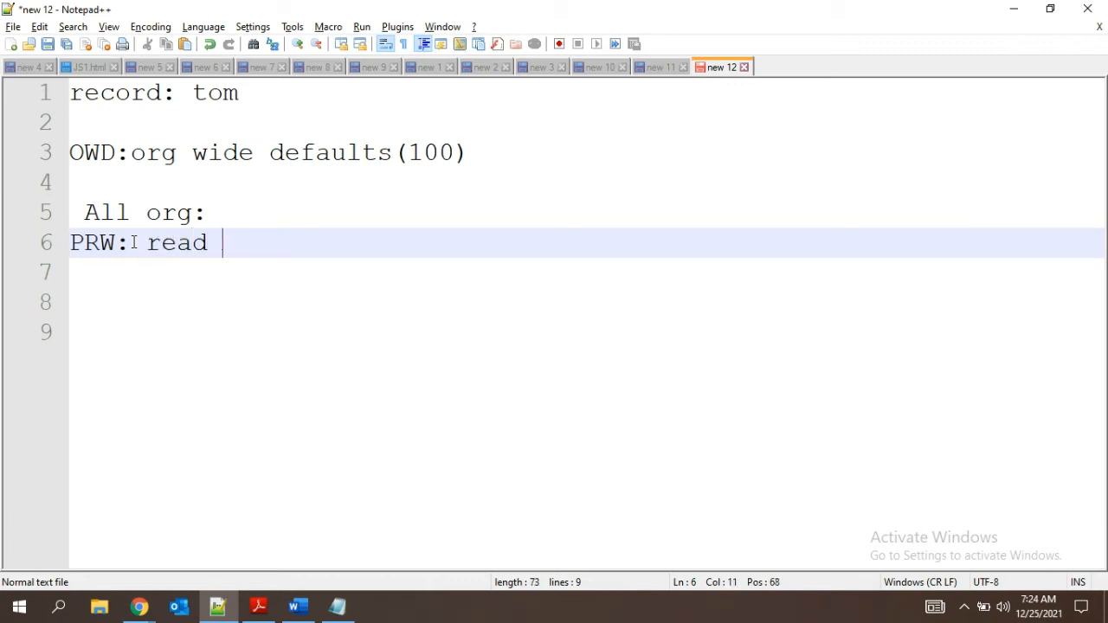
# Glance at students record 013 in Salesforce, then append ", Edit," to the PRW line in Notepad++
pyautogui.hotkey('alt', 'Tab')
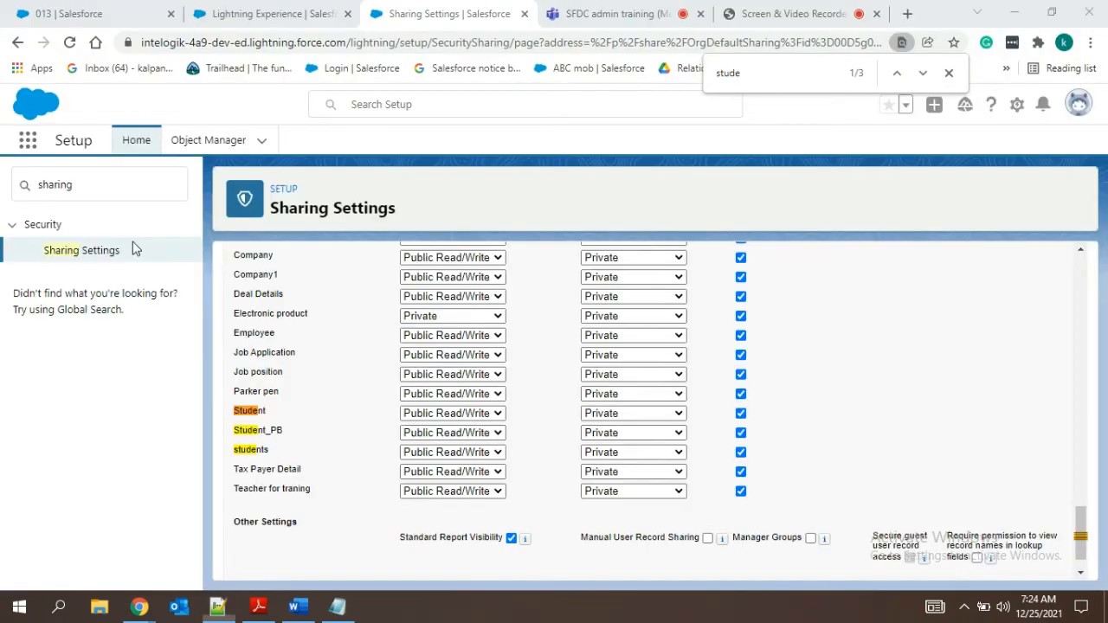
pyautogui.click(45, 11)
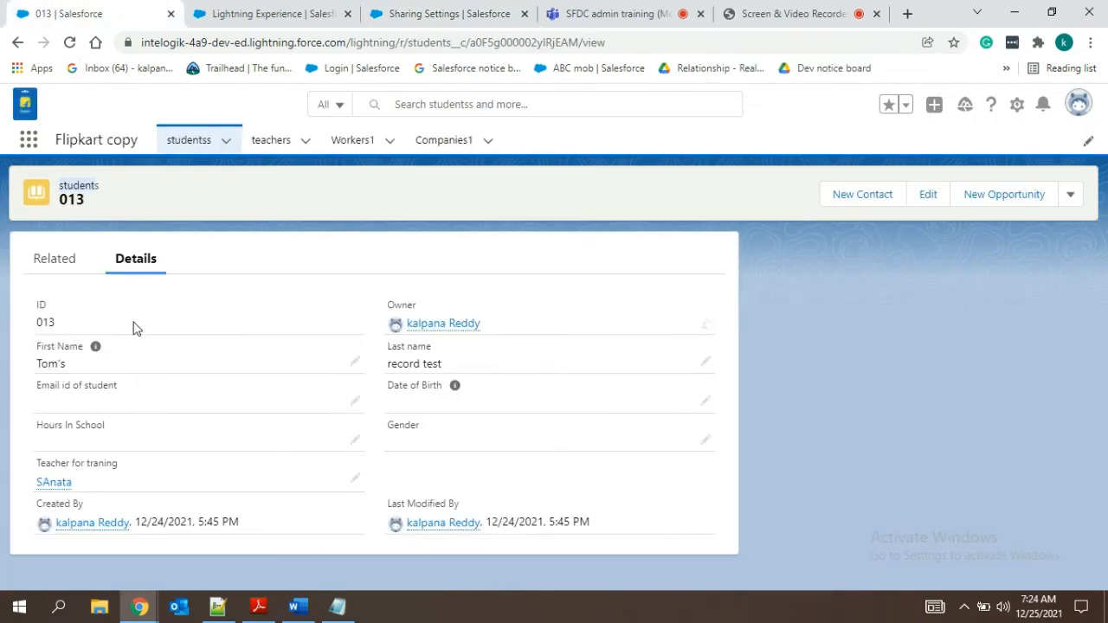
pyautogui.hotkey('alt', 'Tab')
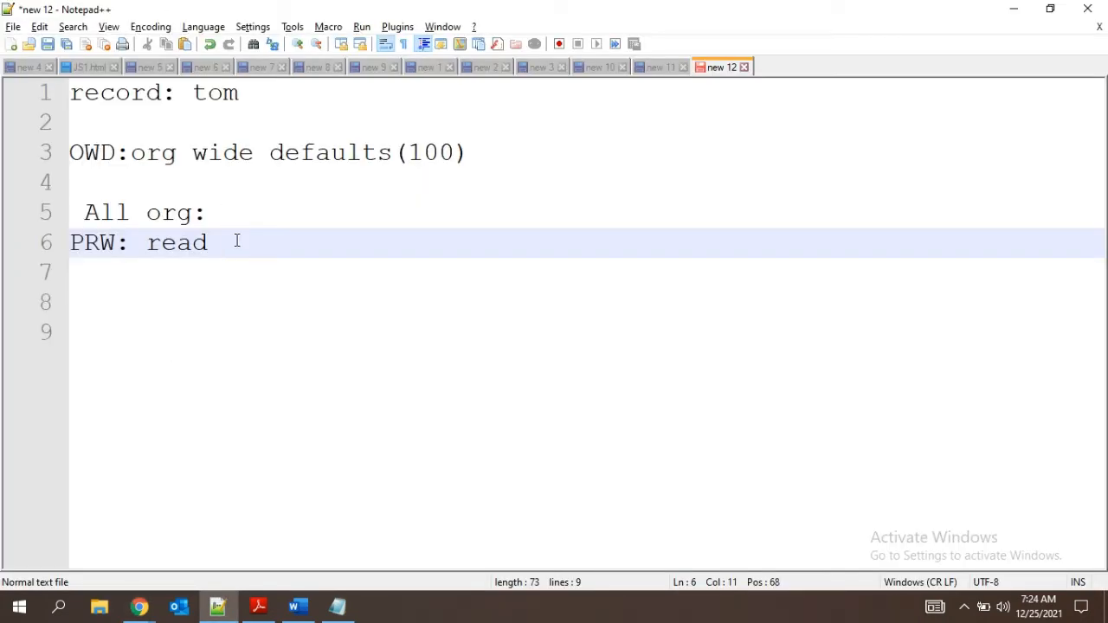
pyautogui.write(',')
pyautogui.write('dit,')
# Check record 013 in Salesforce again, then return to Notepad++ and append "Write" to the PRW line
pyautogui.hotkey('alt', 'Tab')
pyautogui.hotkey('alt', 'Tab')
pyautogui.hotkey('alt', 'Tab')
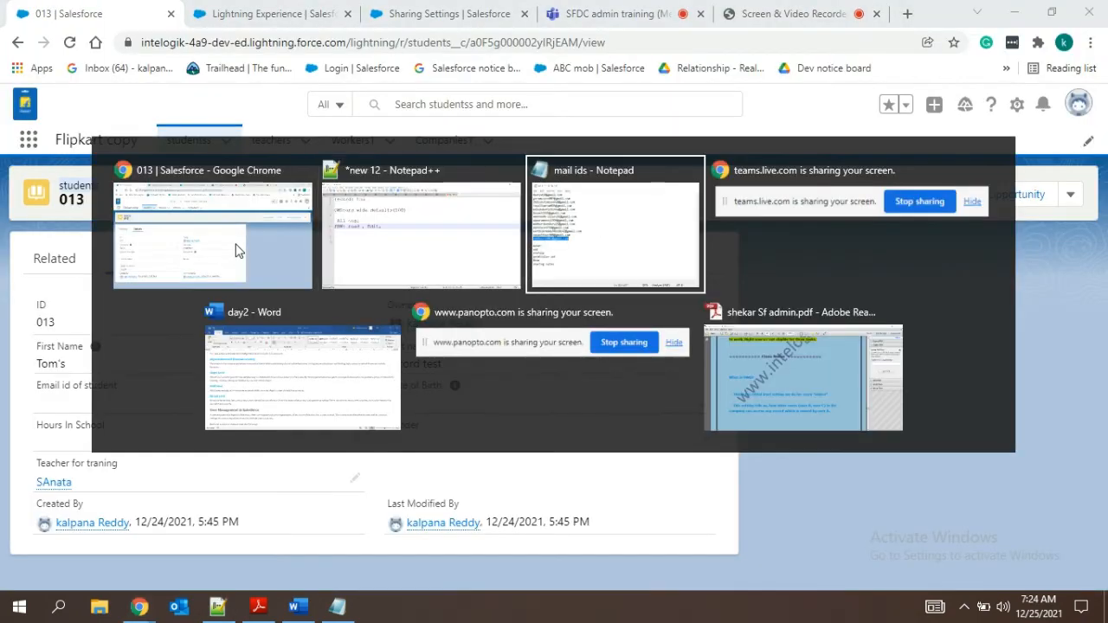
pyautogui.hotkey('alt', 'Tab')
pyautogui.hotkey('alt', 'Tab')
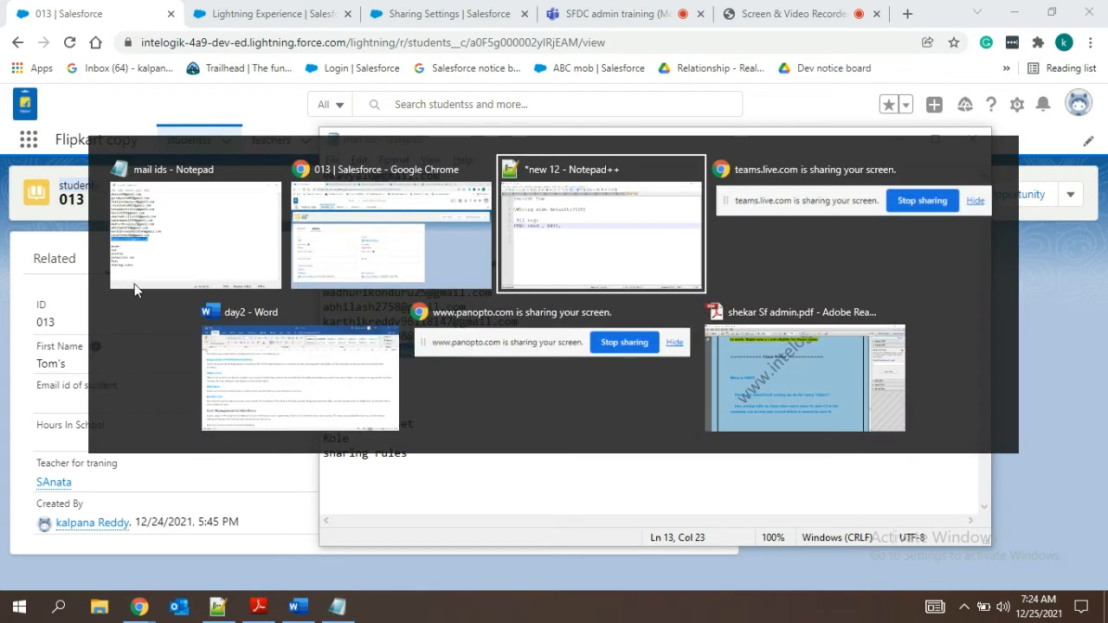
pyautogui.click(396, 248)
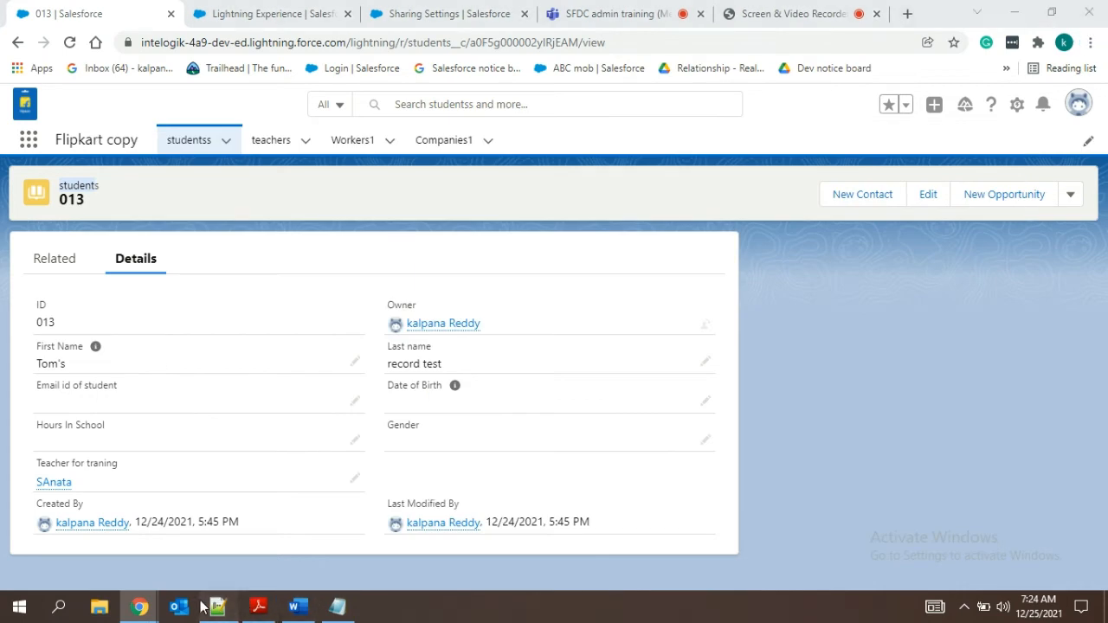
pyautogui.click(217, 606)
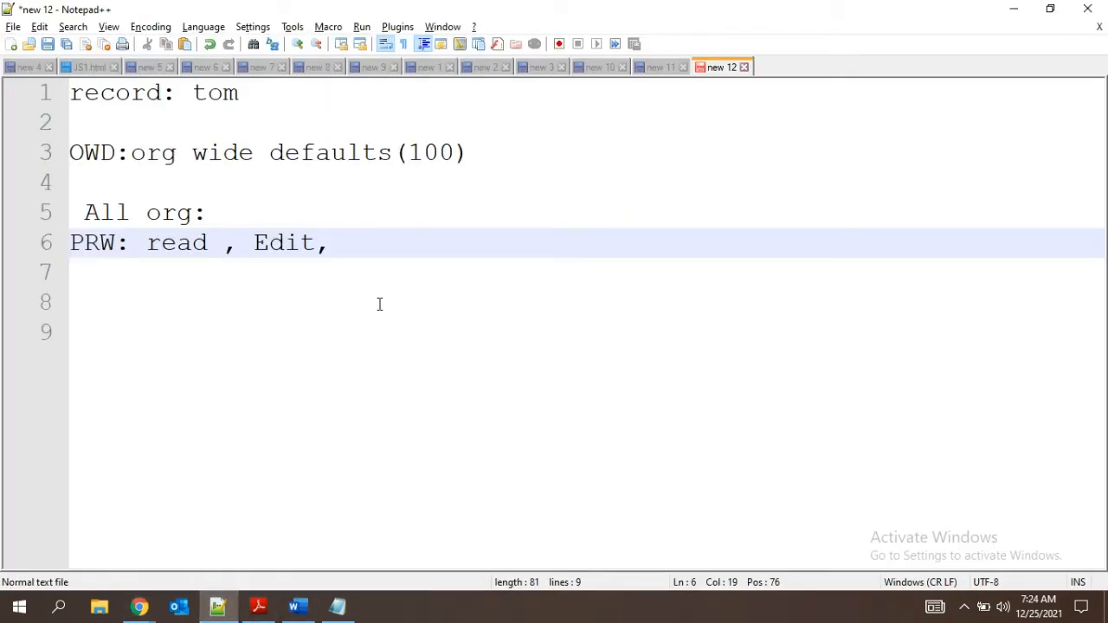
pyautogui.write('Write')
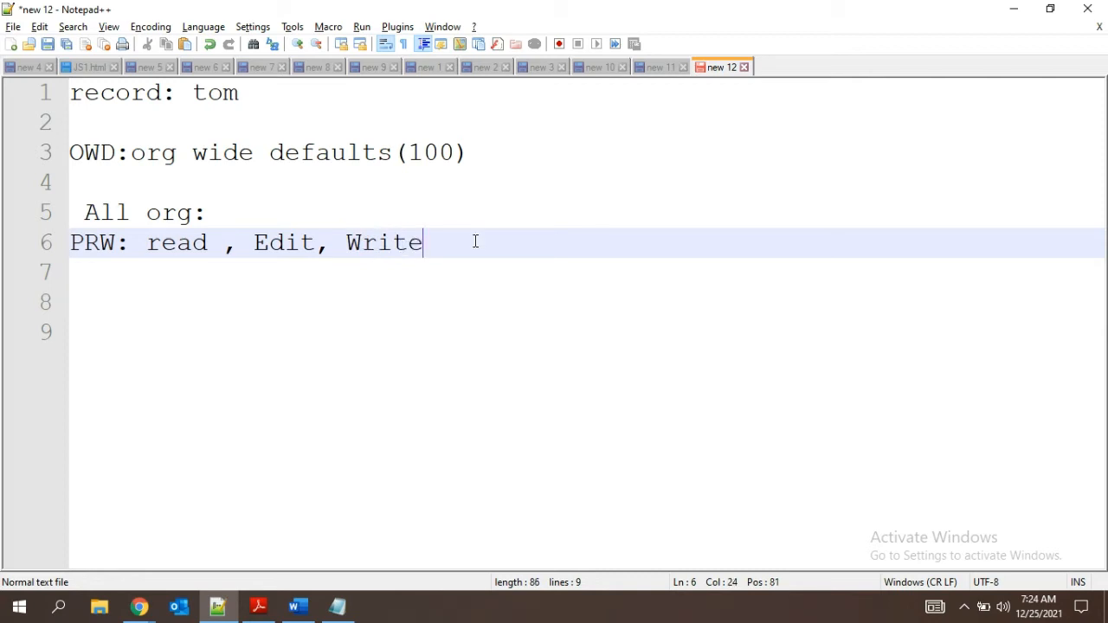
# Highlight "Write" and "Edit" in the note, then switch to Salesforce and try editing record 013's student email field with "vcms"
pyautogui.doubleClick(393, 242)
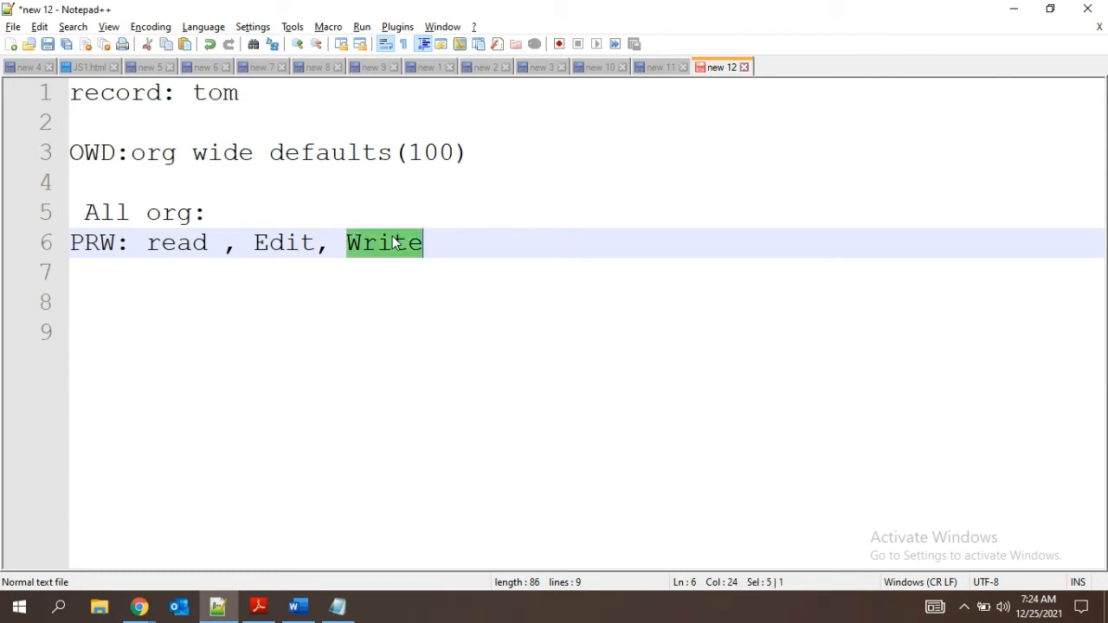
pyautogui.doubleClick(268, 245)
pyautogui.hotkey('alt', 'Tab')
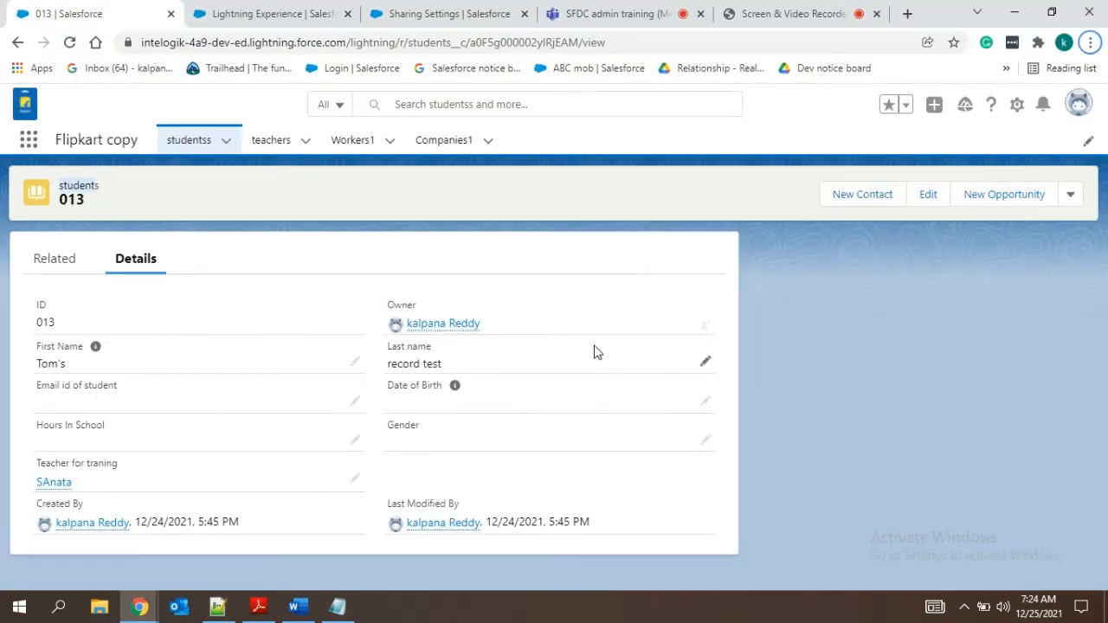
pyautogui.click(928, 194)
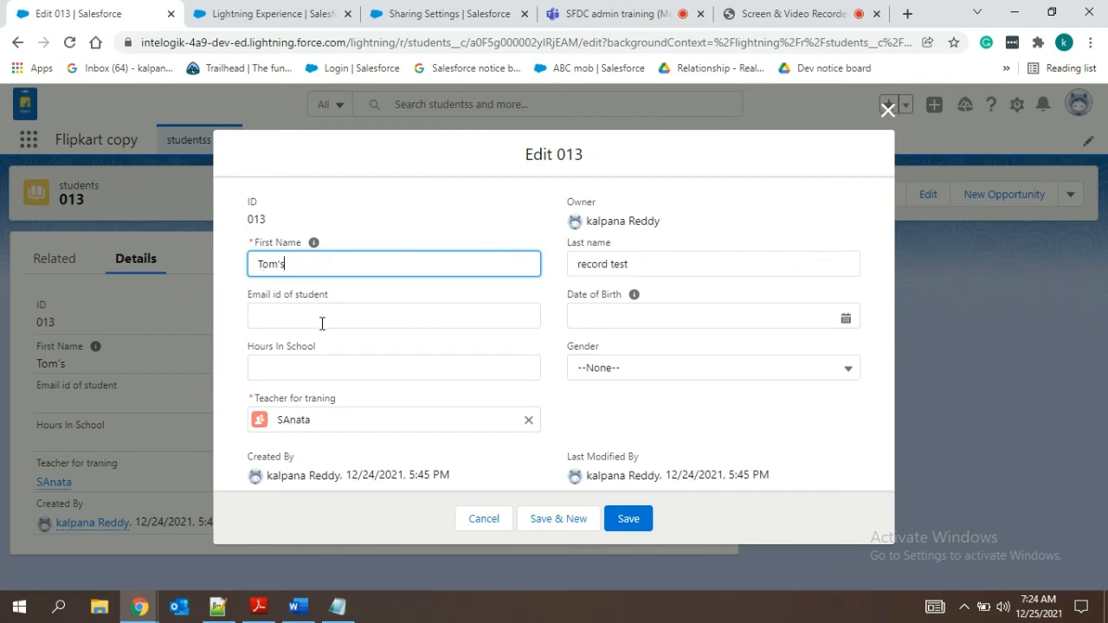
pyautogui.click(309, 320)
pyautogui.write('vcms')
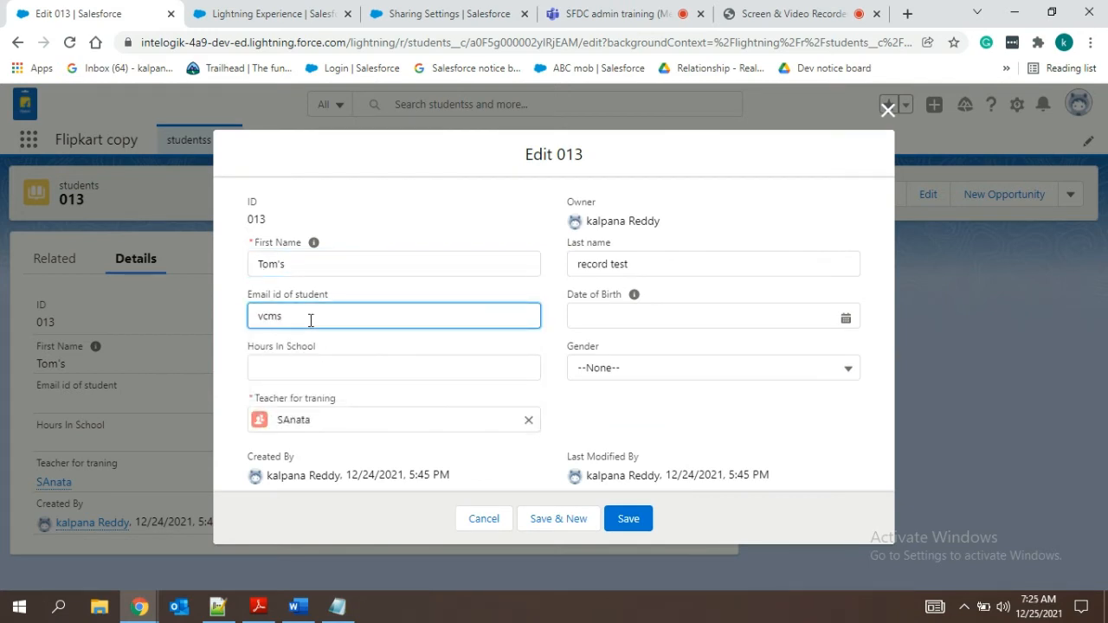
pyautogui.press('BackSpace')
pyautogui.press('BackSpace')
pyautogui.press('BackSpace')
pyautogui.click(492, 518)
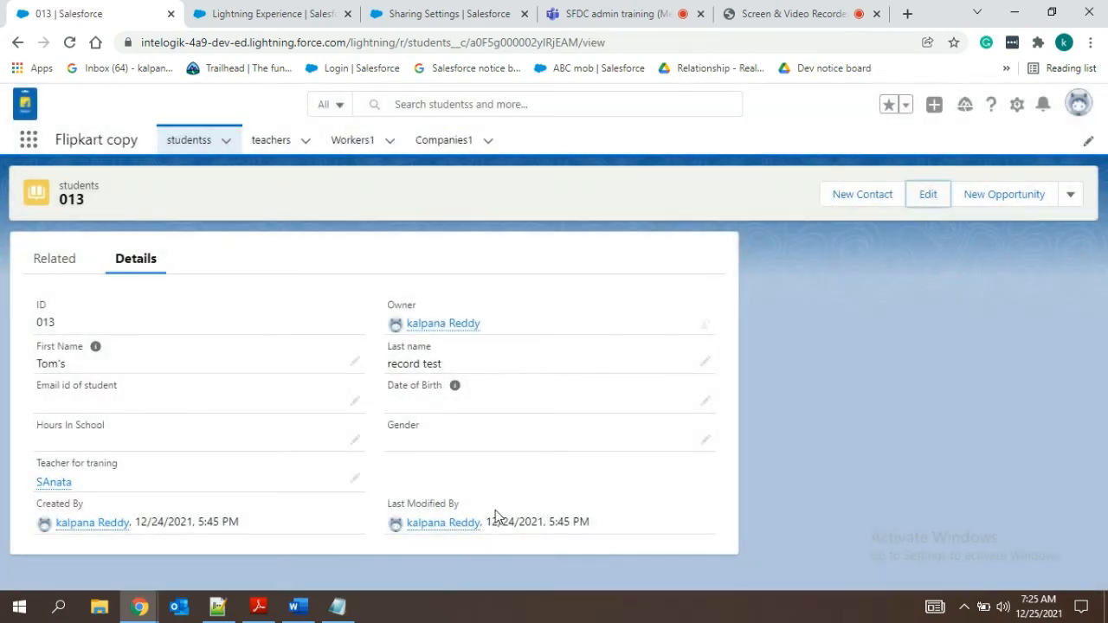
# Switch to Notepad++ and add a new line "PRO:" directly below the PRW line
pyautogui.hotkey('alt', 'Tab')
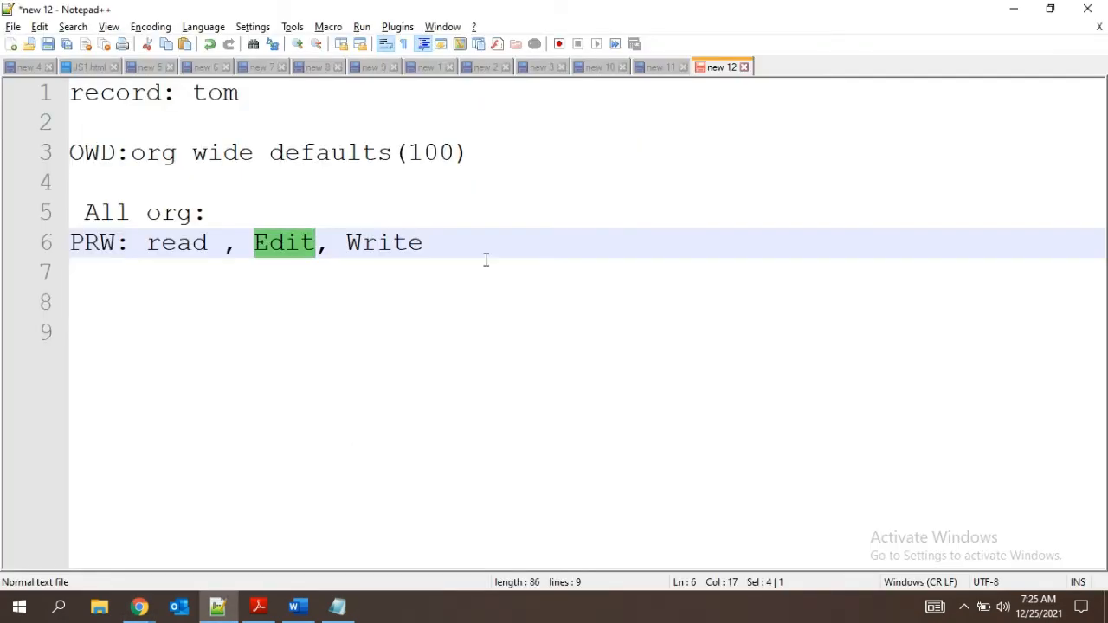
pyautogui.click(440, 242)
pyautogui.press('Return')
pyautogui.write('P')
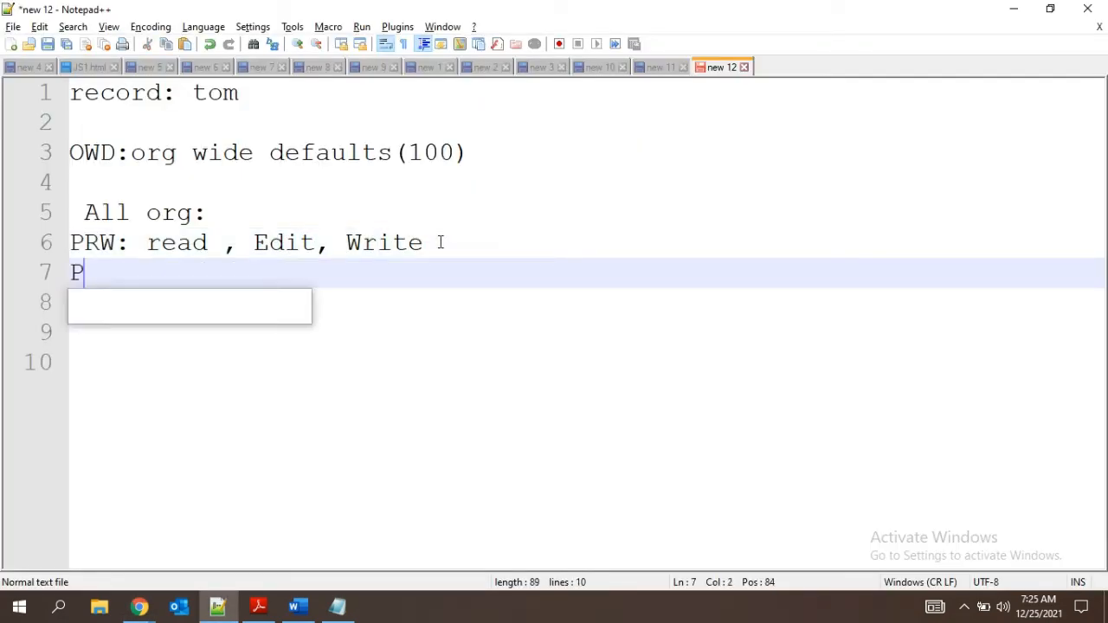
pyautogui.write('R')
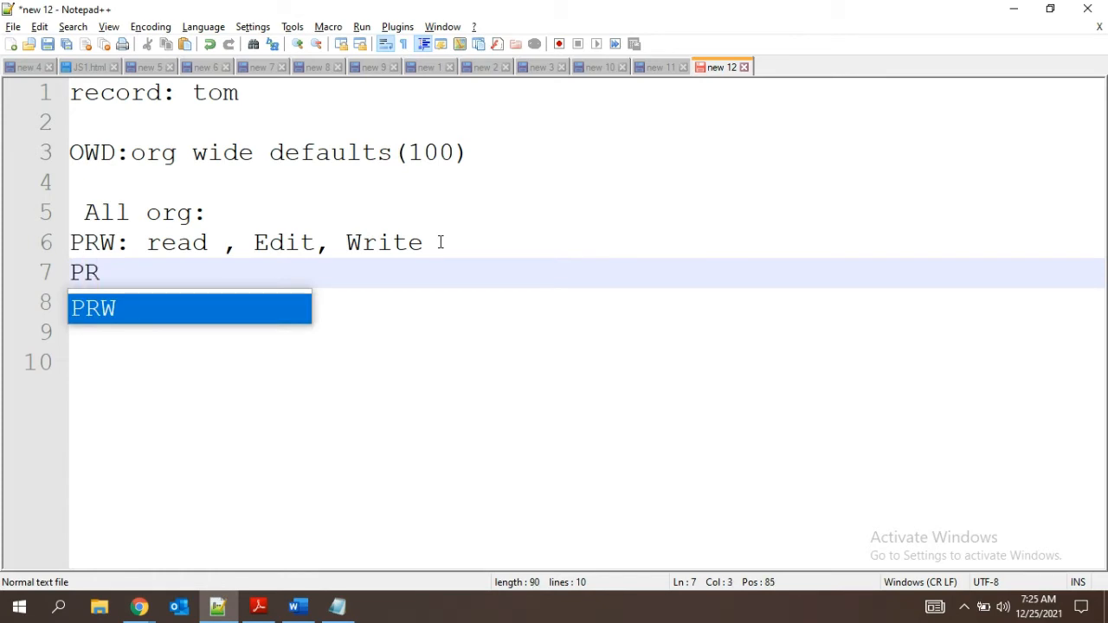
pyautogui.write('O:')
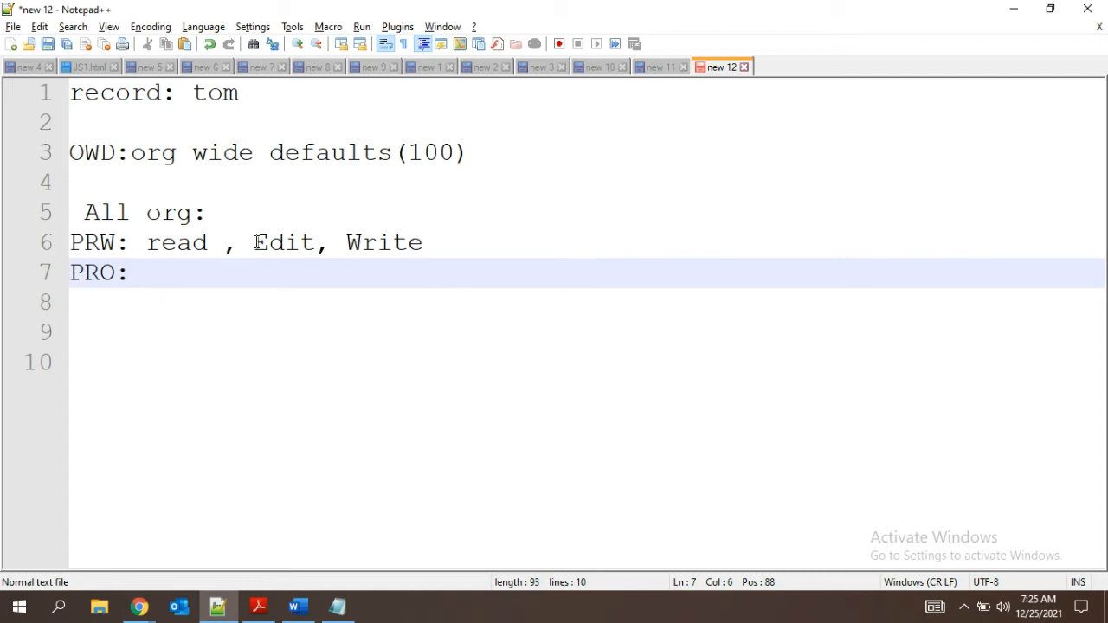
pyautogui.moveTo(252, 243); pyautogui.dragTo(424, 244)
pyautogui.press('BackSpace')
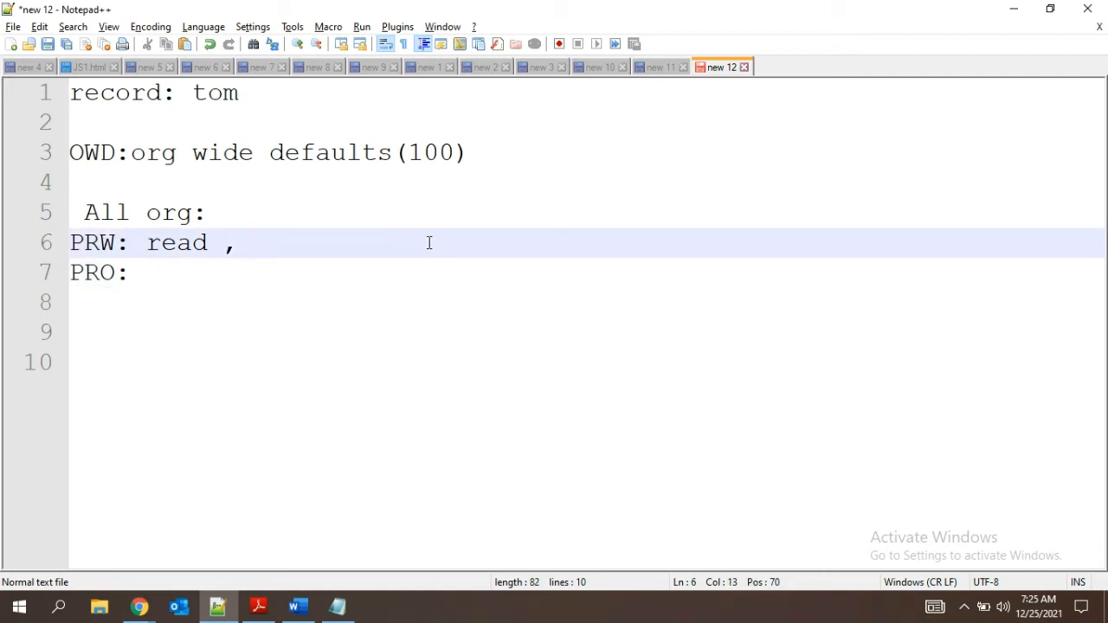
pyautogui.hotkey('ctrl', 'z')
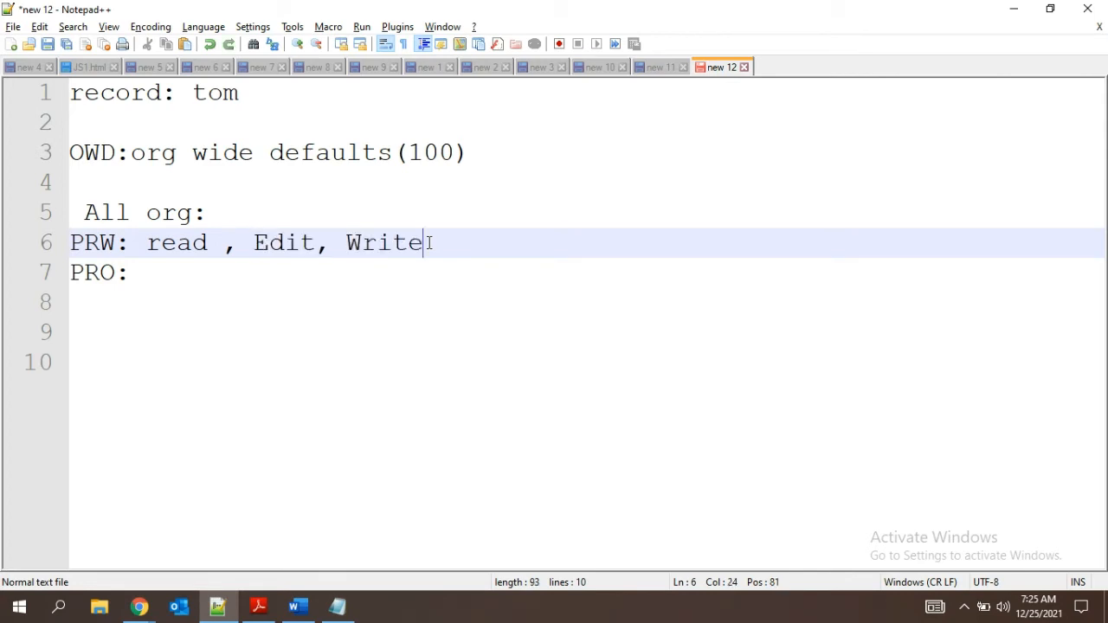
# Copy "read" from the PRW line and paste it after "PRO:"
pyautogui.click(216, 243)
pyautogui.moveTo(216, 243); pyautogui.dragTo(148, 246)
pyautogui.hotkey('ctrl', 'c')
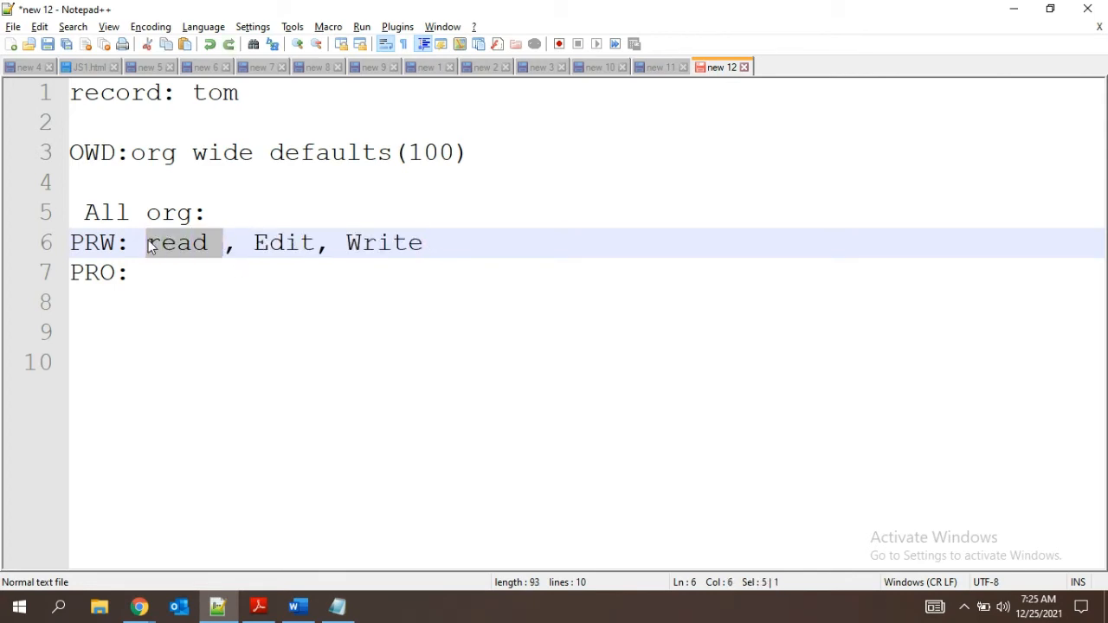
pyautogui.click(147, 273)
pyautogui.hotkey('ctrl', 'v')
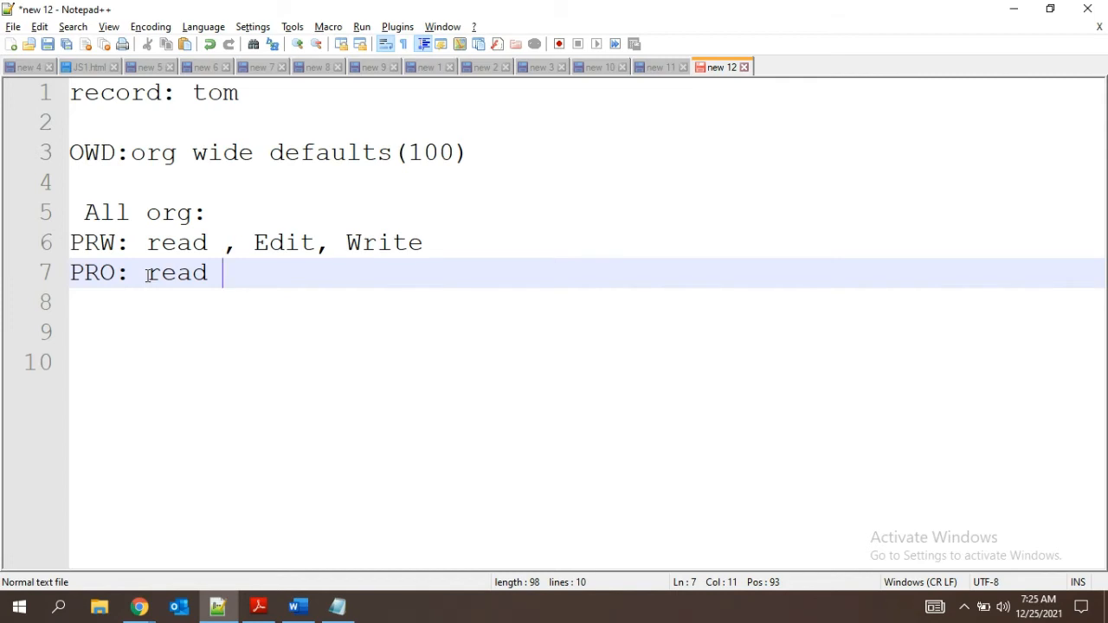
# Add a line reading "Private:" below the PRO line, correcting the misspelled word
pyautogui.press('Return')
pyautogui.write('Preivate')
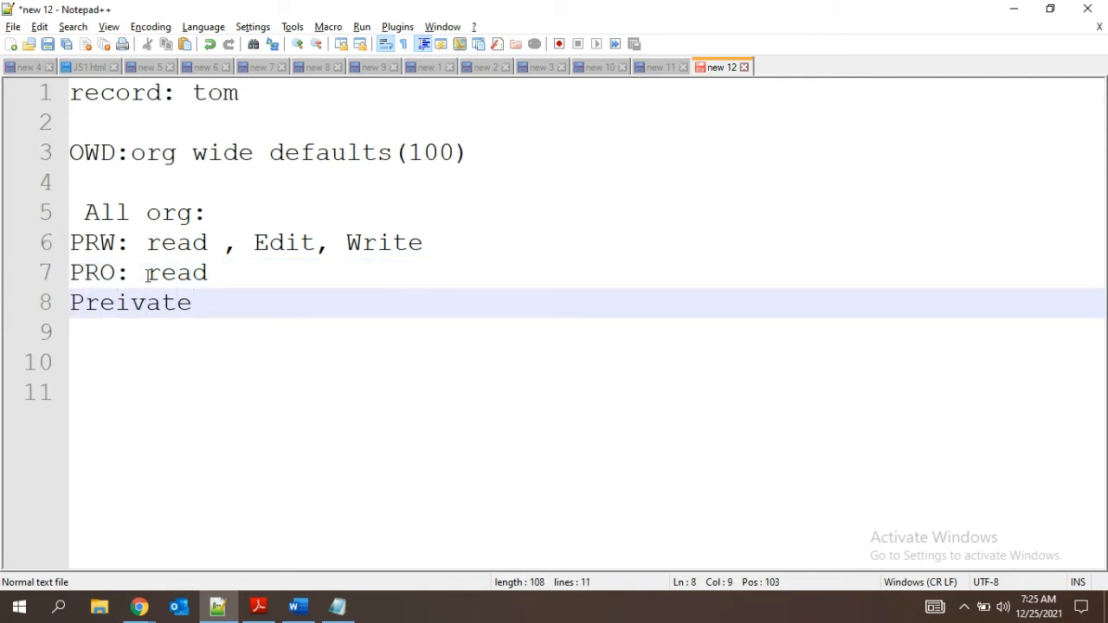
pyautogui.press('BackSpace')
pyautogui.press('BackSpace')
pyautogui.press('BackSpace')
pyautogui.press('BackSpace')
pyautogui.press('BackSpace')
pyautogui.press('BackSpace')
pyautogui.write('i')
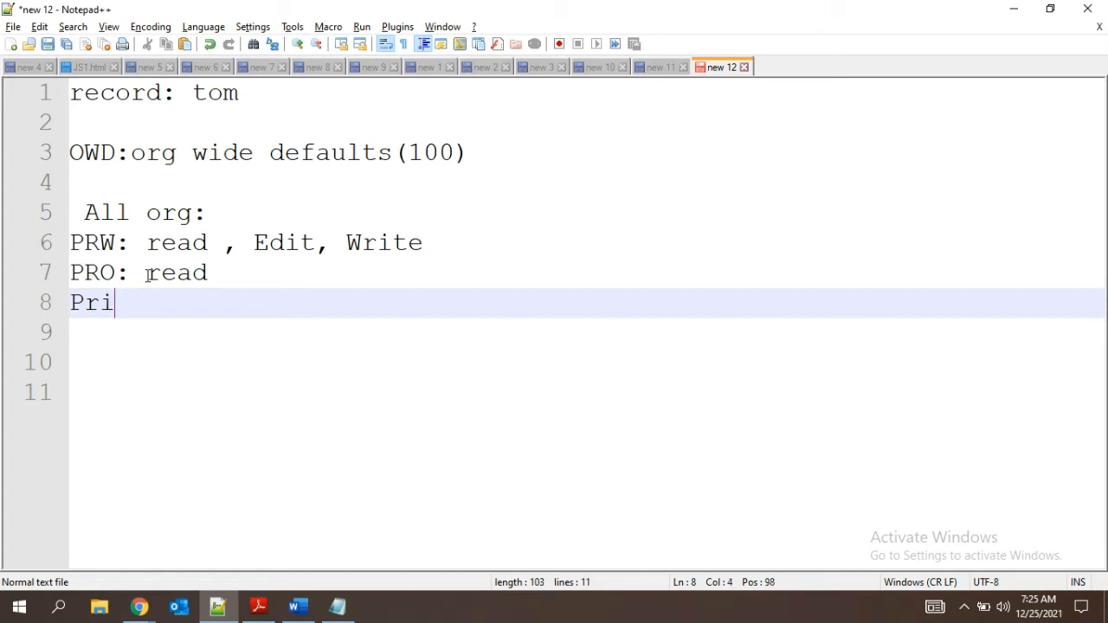
pyautogui.write('vate:')
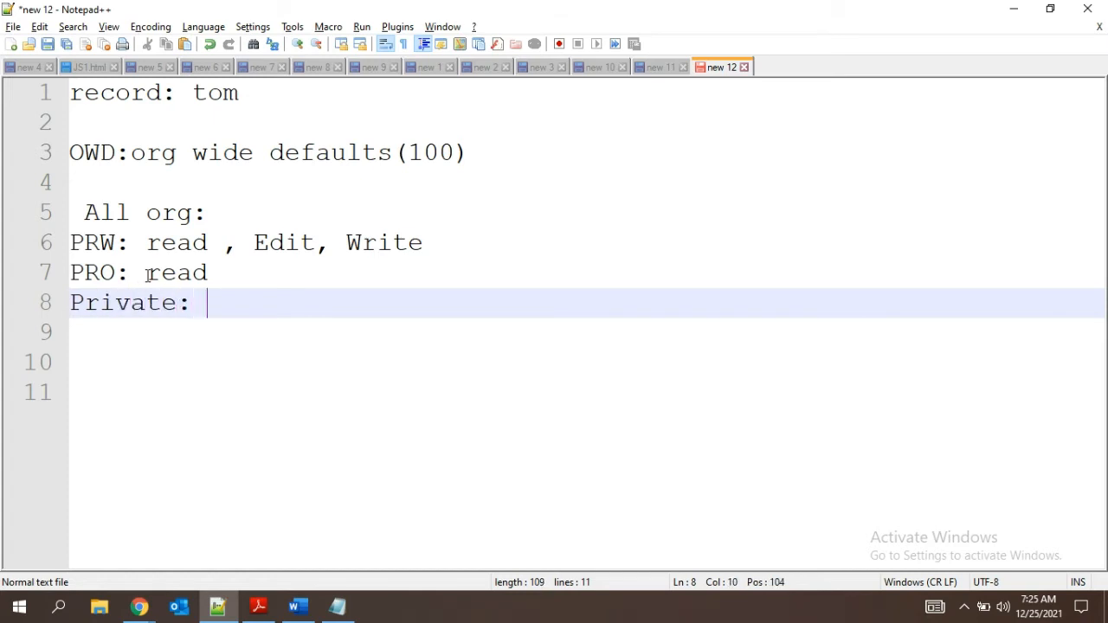
# Switch to Salesforce in Chrome and choose Private as the students object's organization-wide default in Sharing Settings
pyautogui.hotkey('alt', 'Tab')
pyautogui.click(276, 10)
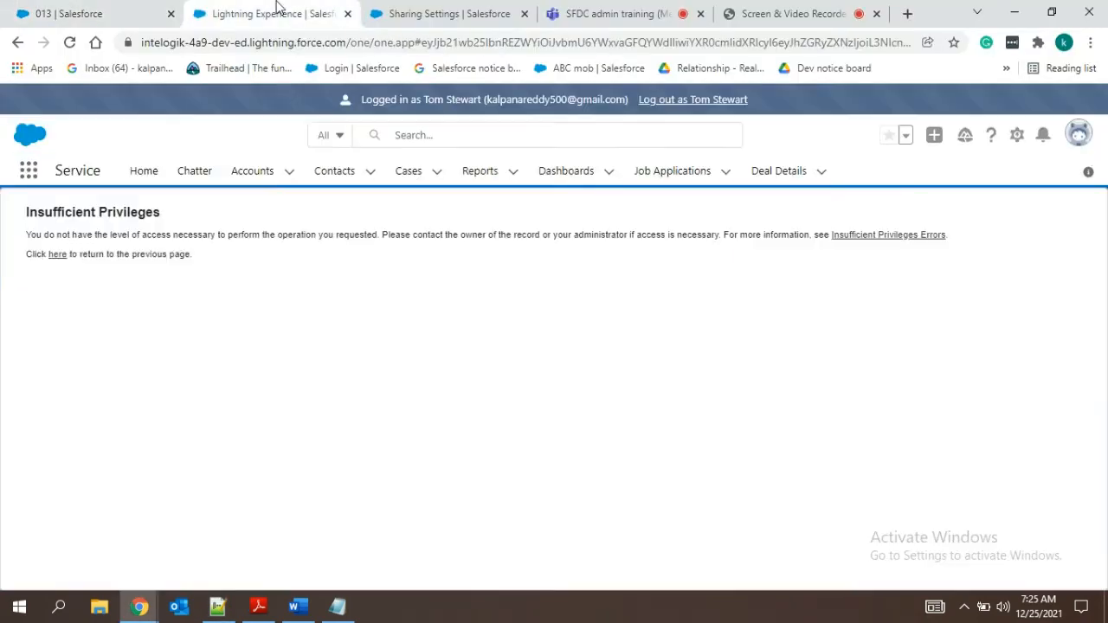
pyautogui.click(411, 10)
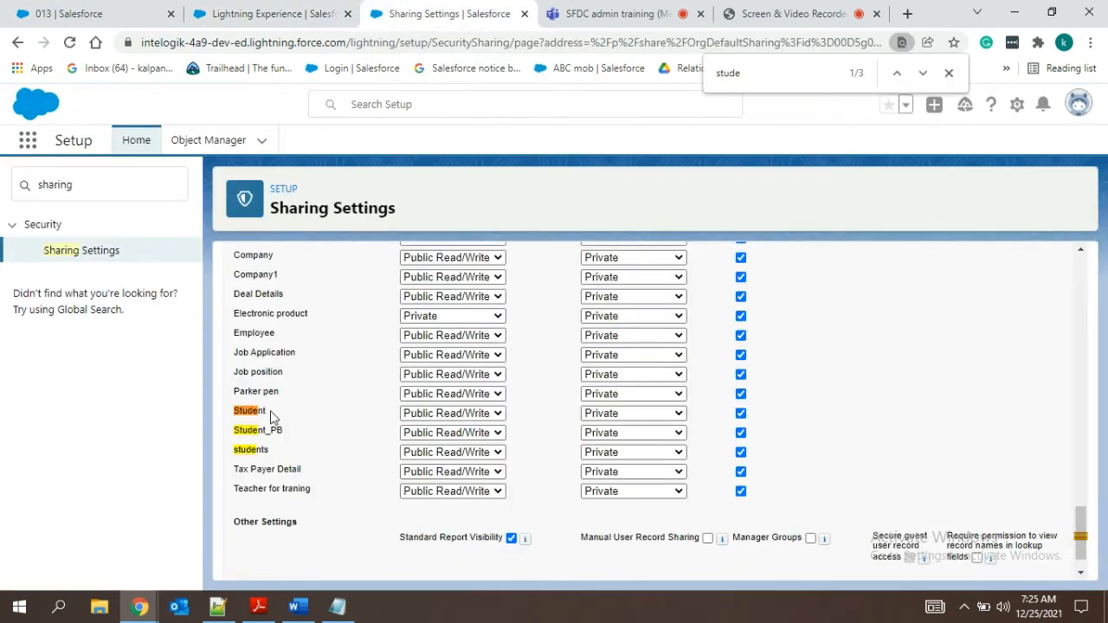
pyautogui.click(469, 453)
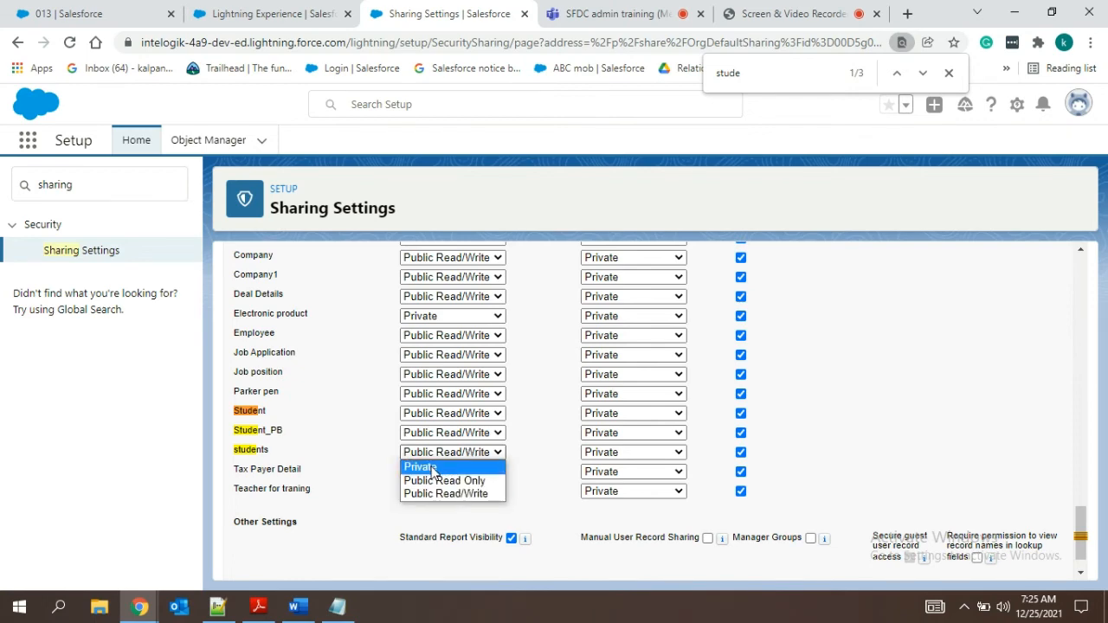
pyautogui.click(432, 468)
# Return to Notepad++ and complete the Private line with "Neither visble other nor we can edit."
pyautogui.hotkey('alt', 'Tab')
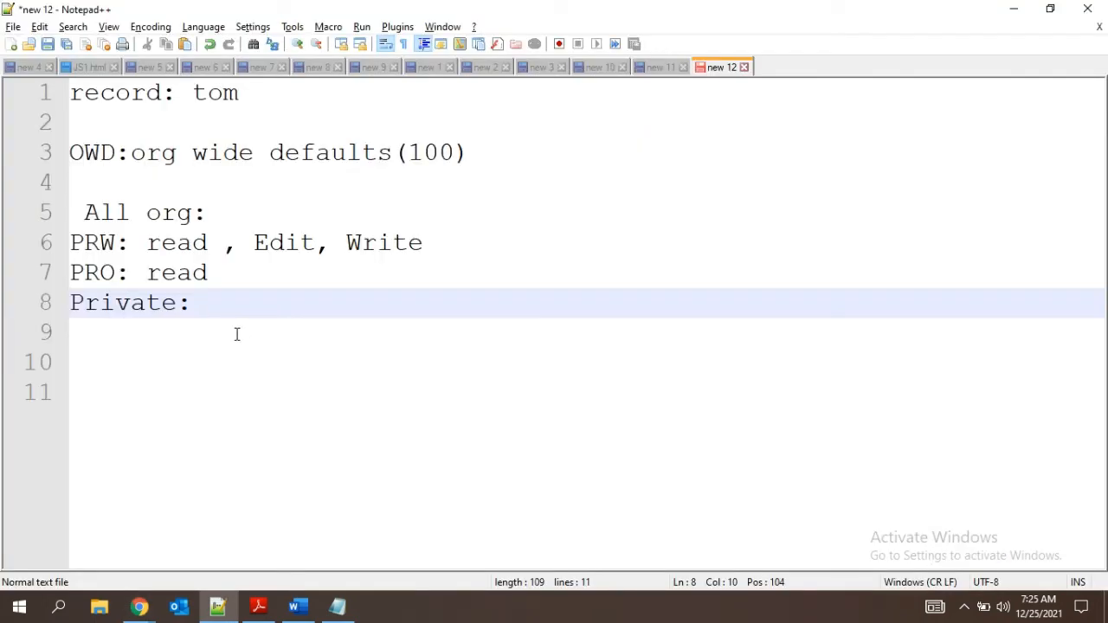
pyautogui.doubleClick(209, 308)
pyautogui.click(208, 308)
pyautogui.write('Neither ')
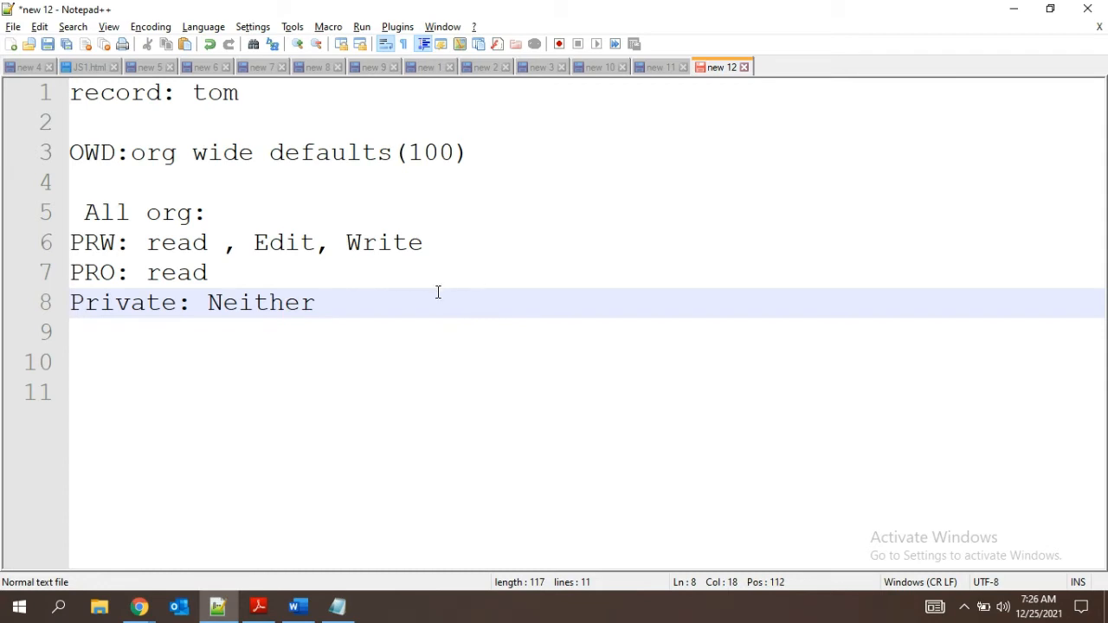
pyautogui.write('visblr other')
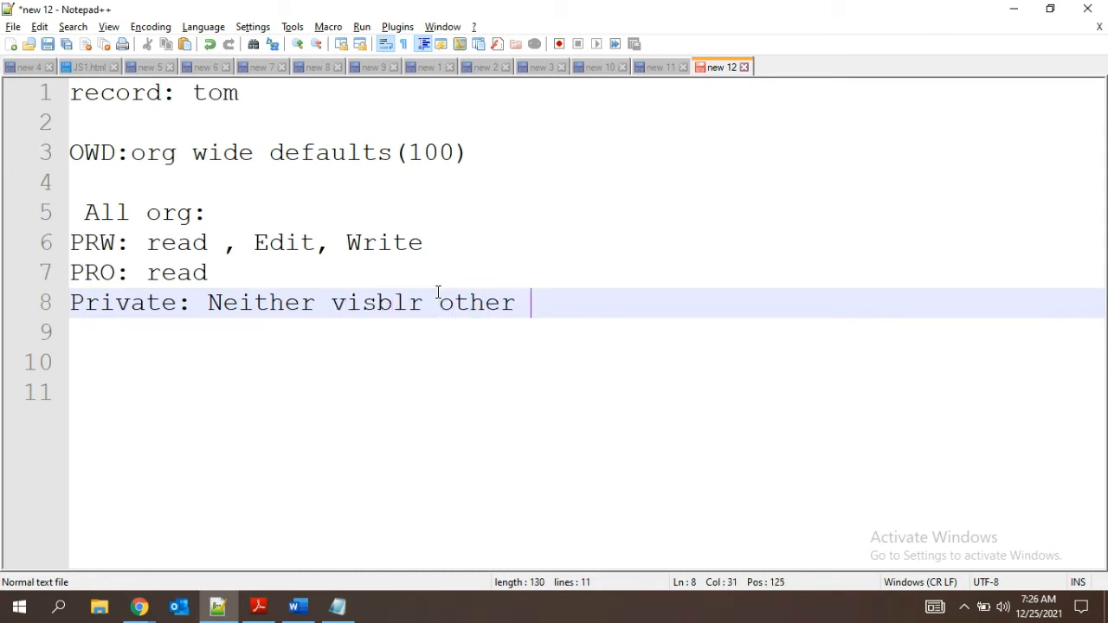
pyautogui.click(424, 302)
pyautogui.press('BackSpace')
pyautogui.write('e')
pyautogui.click(564, 300)
pyautogui.write('nor we ')
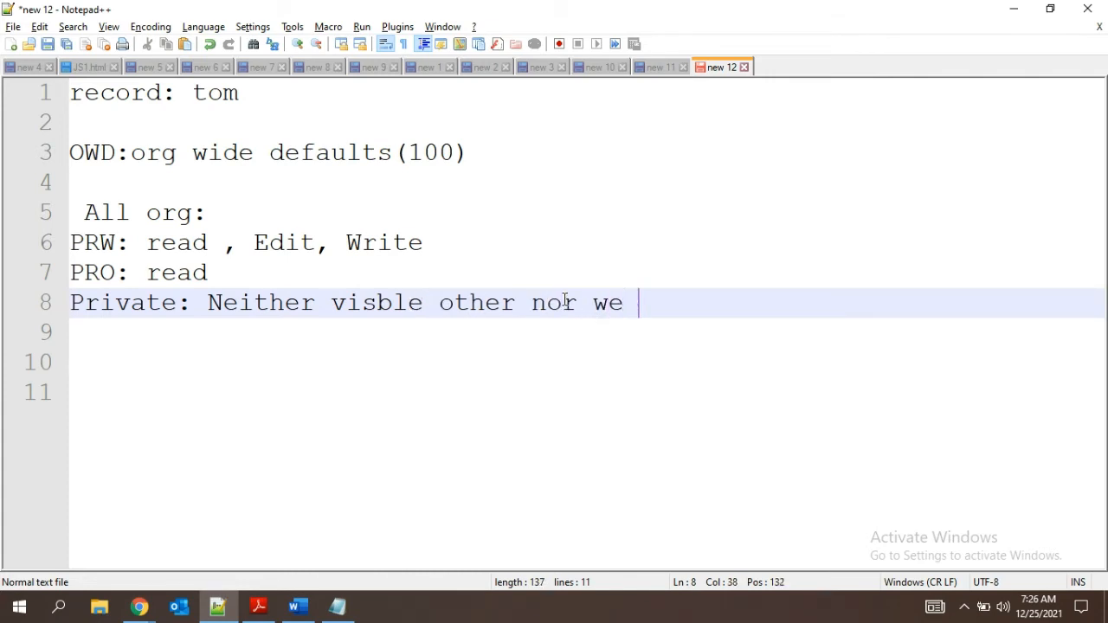
pyautogui.write('can edit')
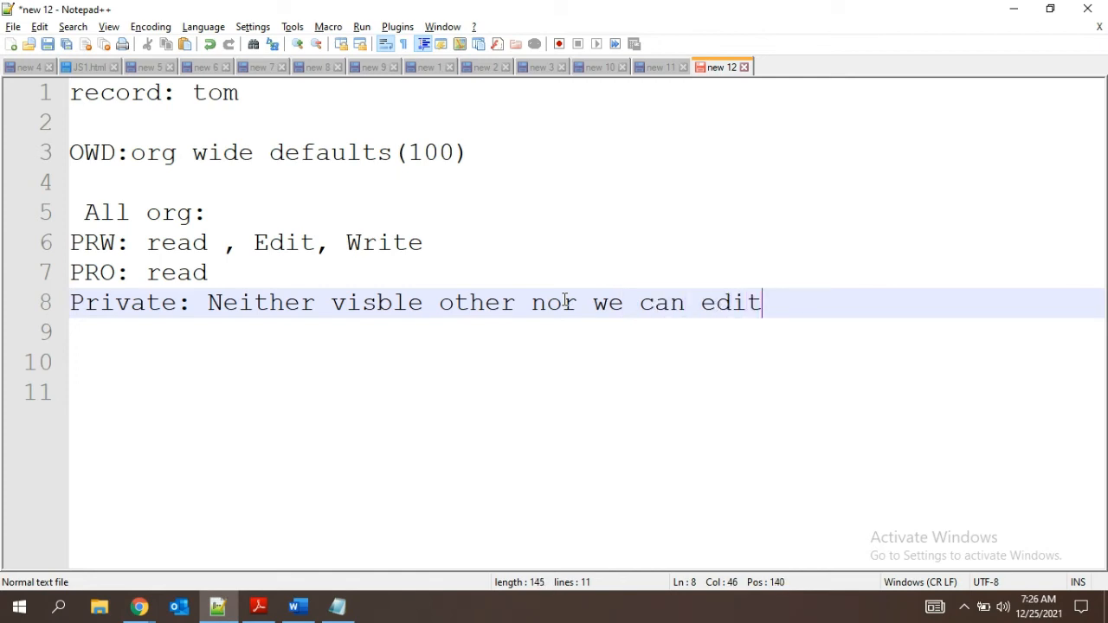
pyautogui.write('.')
# Leave a blank line below the Private entry and write "All users has to see the records of each other:", followed by a new line
pyautogui.press('Return')
pyautogui.press('Return')
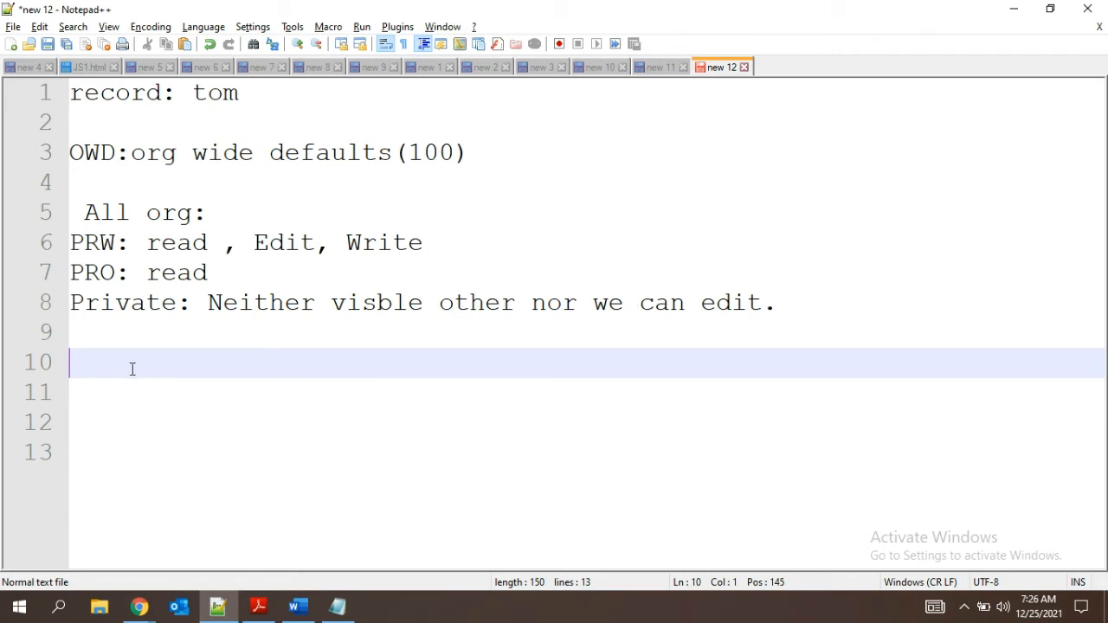
pyautogui.write('All users of')
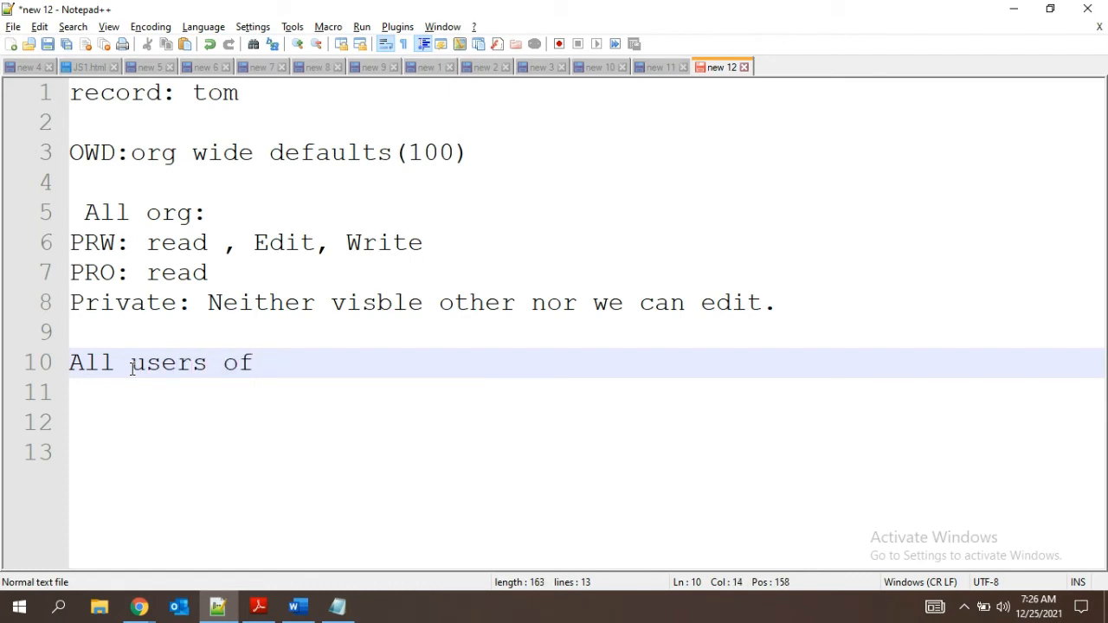
pyautogui.press('BackSpace')
pyautogui.press('BackSpace')
pyautogui.press('BackSpace')
pyautogui.write('has to se')
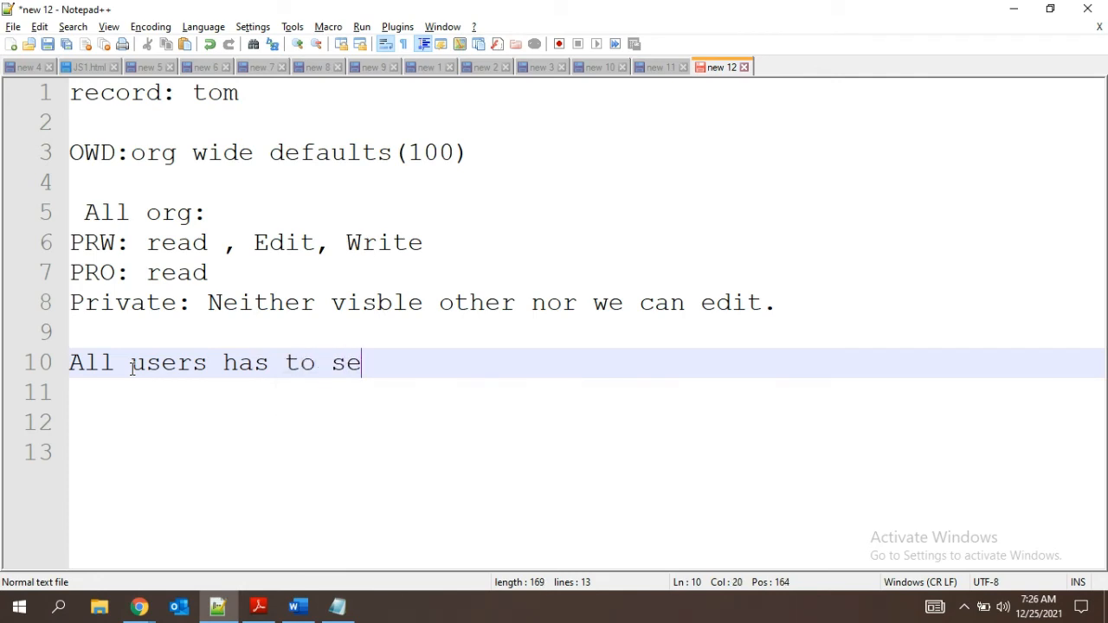
pyautogui.write('e the rec')
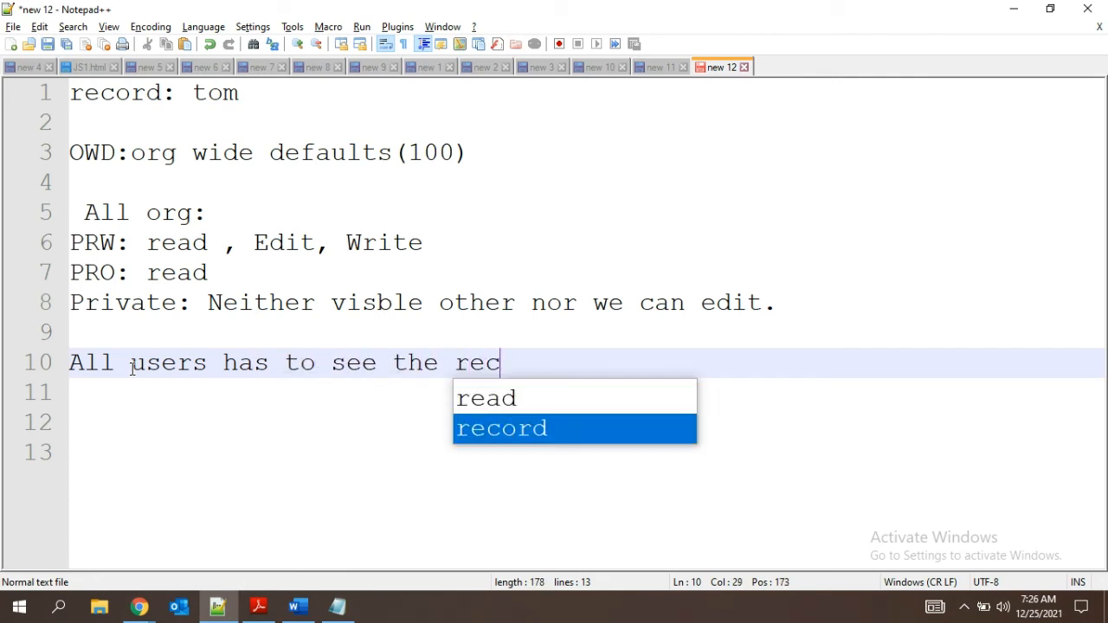
pyautogui.write('ords ')
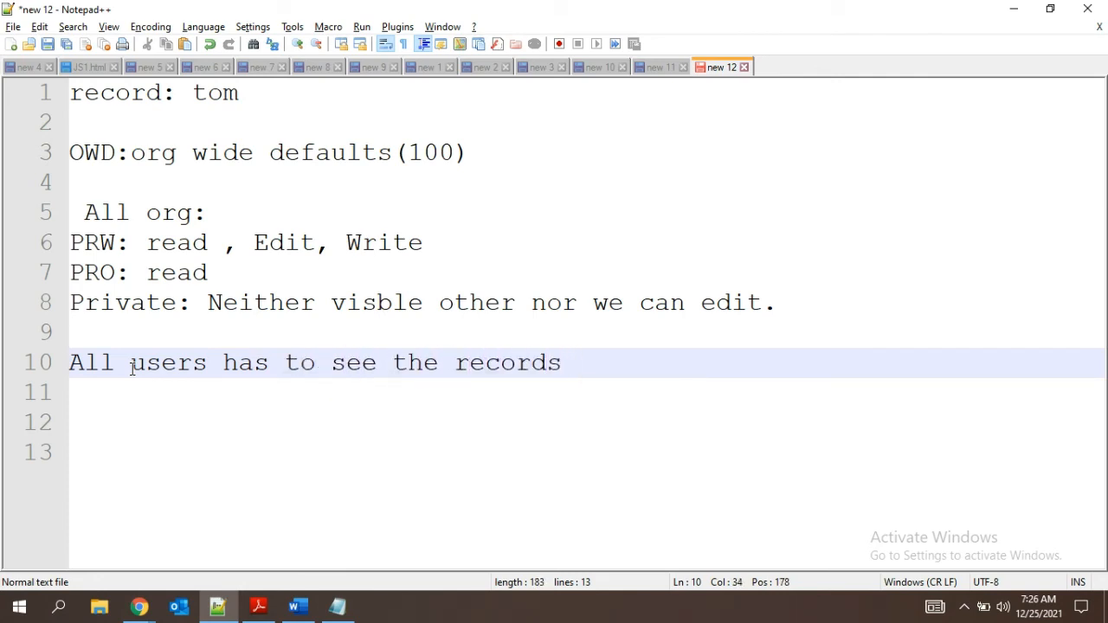
pyautogui.write('of each')
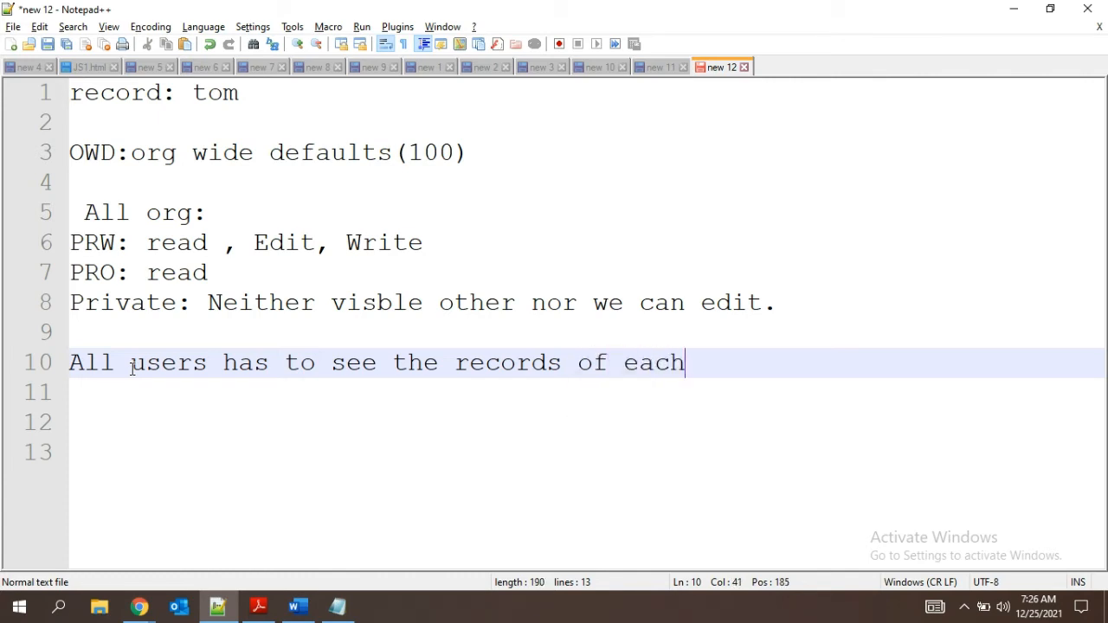
pyautogui.write(' other:')
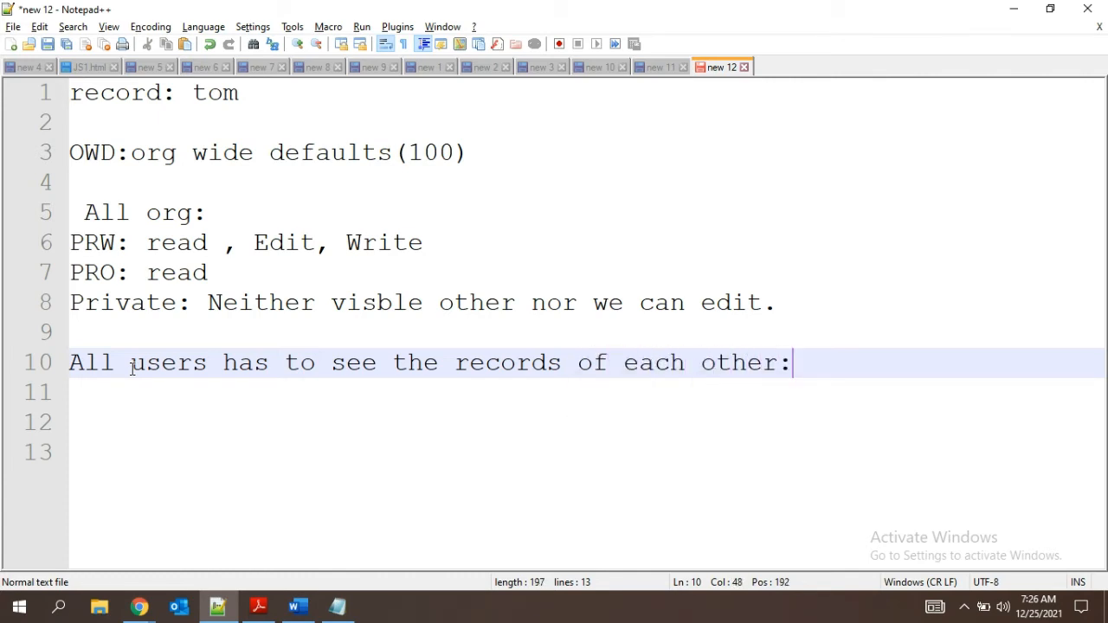
pyautogui.press('Return')
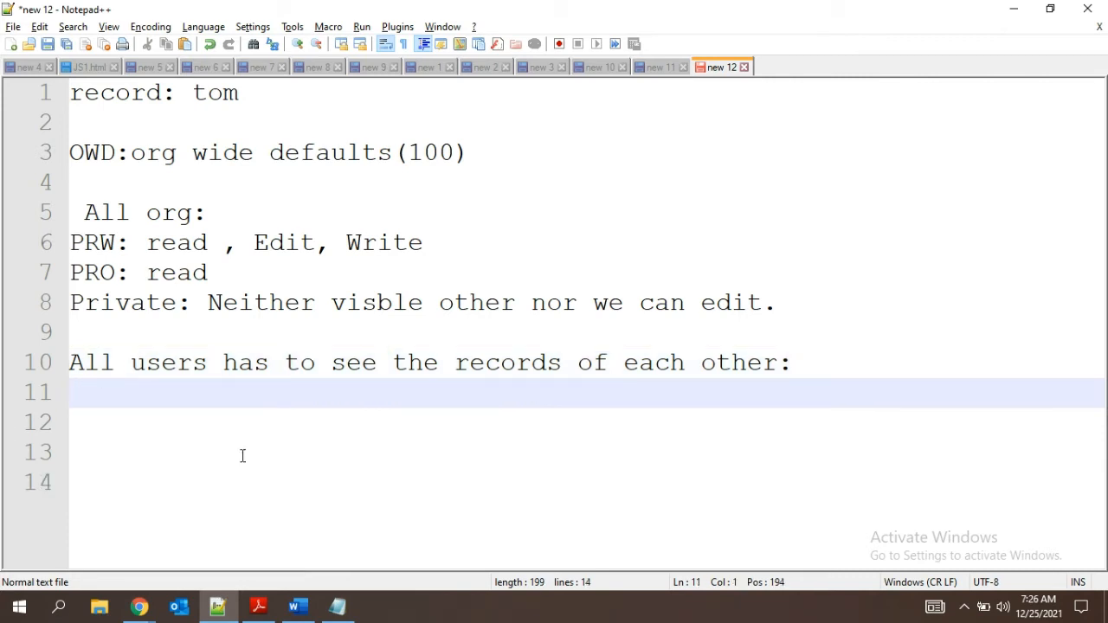
# Append "Pro" to the all-users requirement line, highlight "see" in it, and add a new line below
pyautogui.click(804, 364)
pyautogui.write('Pro')
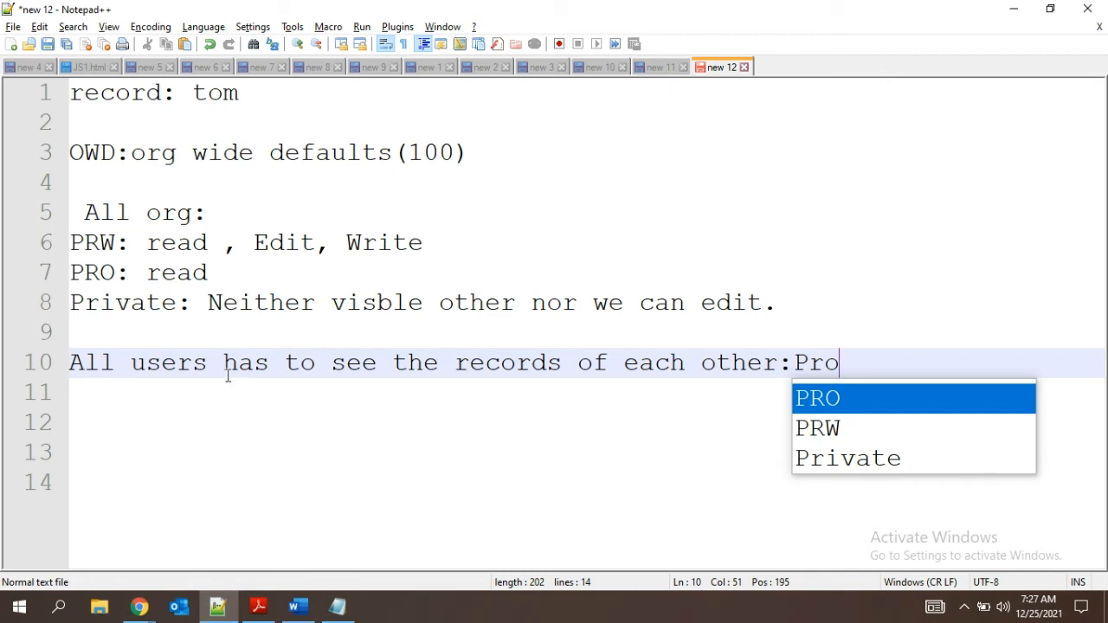
pyautogui.doubleClick(366, 371)
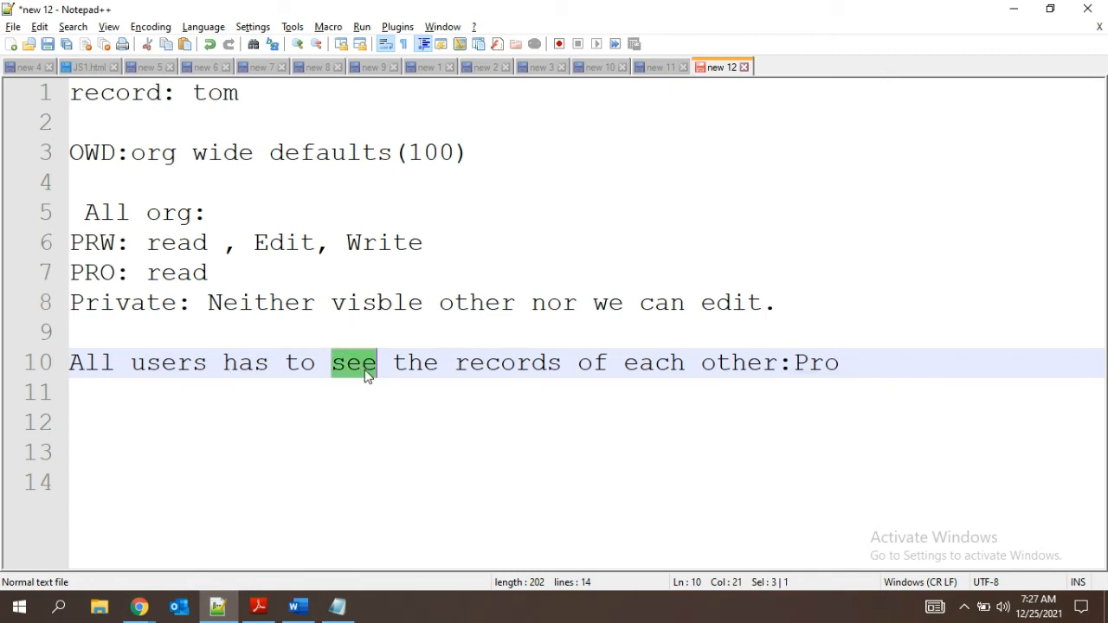
pyautogui.click(889, 369)
pyautogui.press('Return')
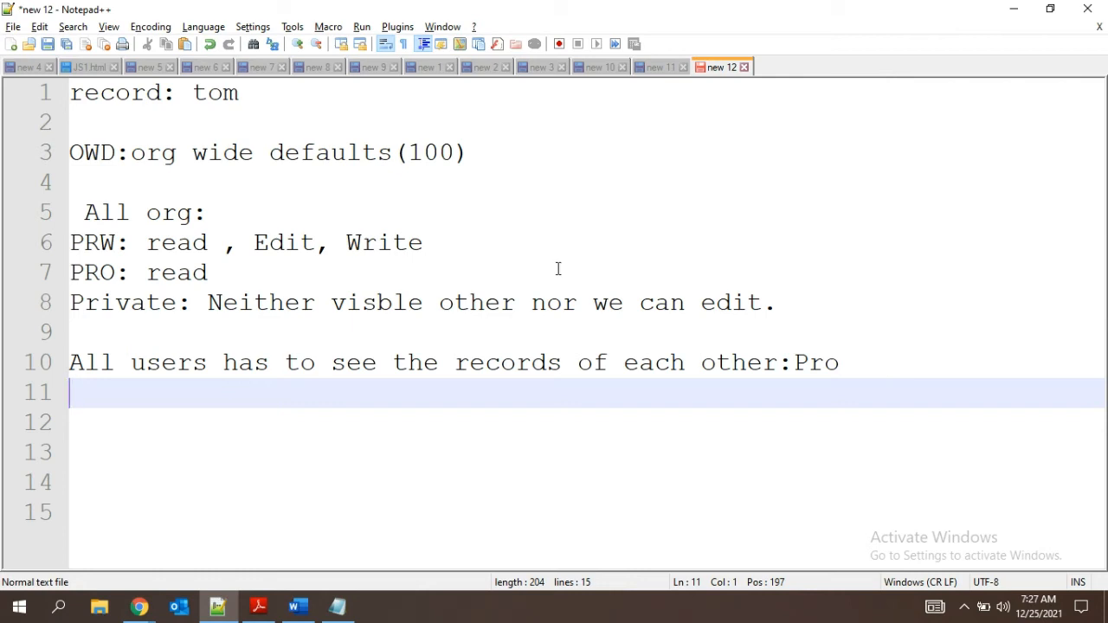
# Insert extra blank lines below the Private line and enter two sample user names there on separate lines
pyautogui.click(118, 341)
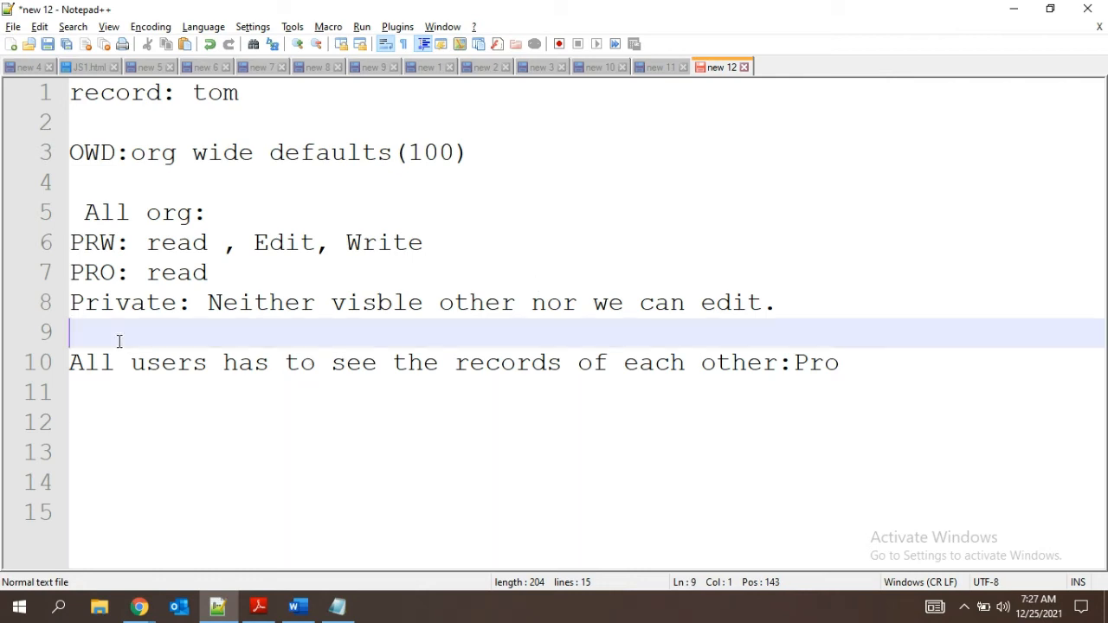
pyautogui.press('Return')
pyautogui.press('Return')
pyautogui.click(118, 341)
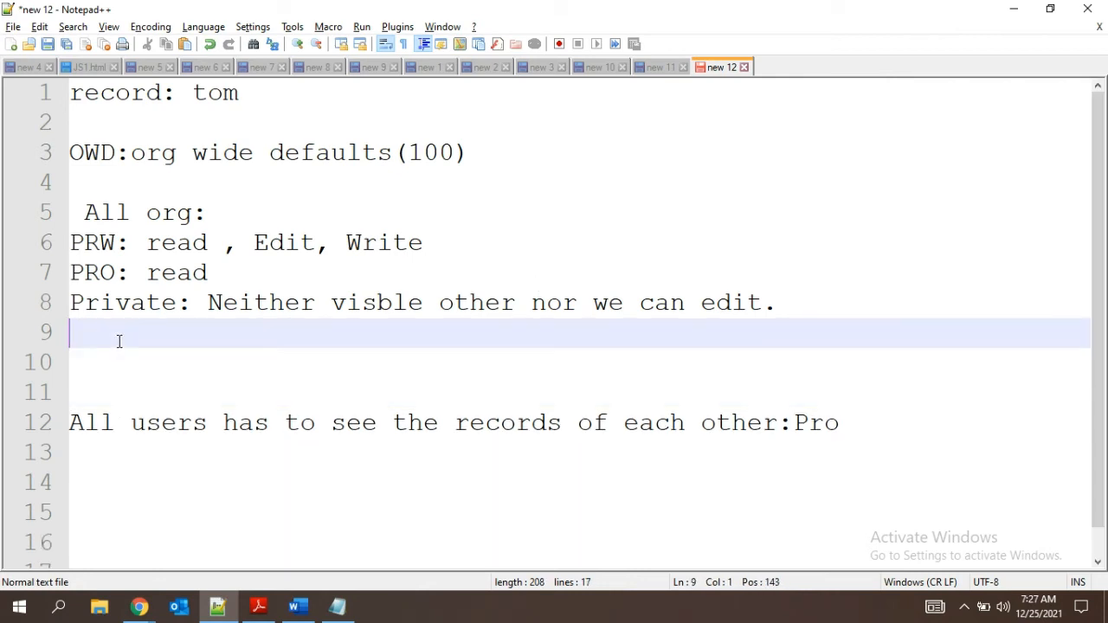
pyautogui.write('Ajay')
pyautogui.press('Return')
pyautogui.write('Vijay')
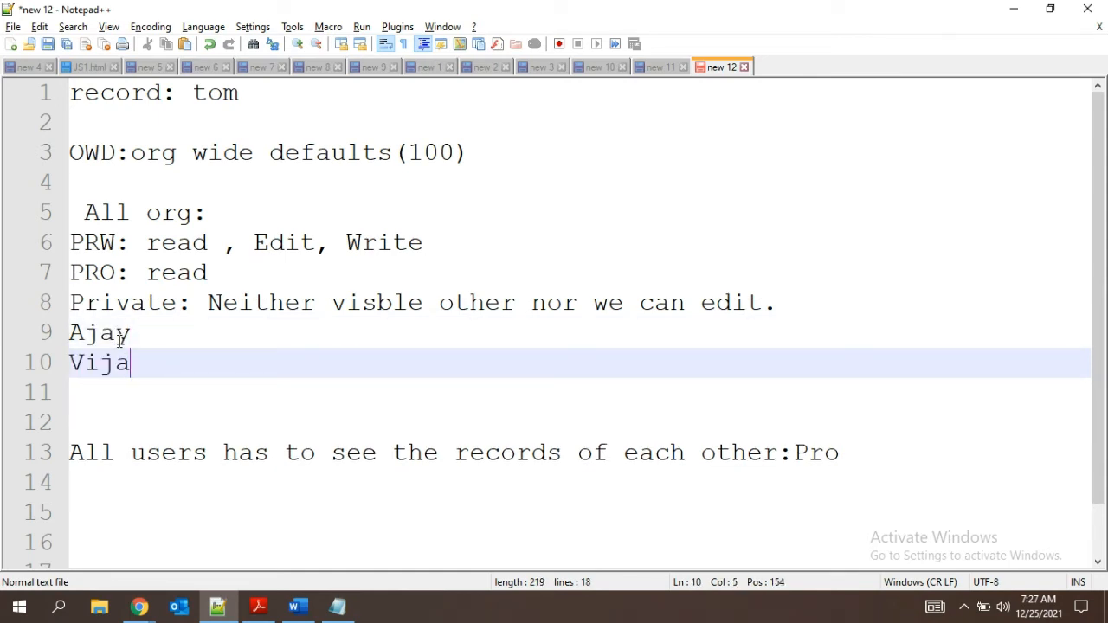
# Append ":Read" to the first sample user's line and ": Private" to the second sample user's line
pyautogui.click(146, 330)
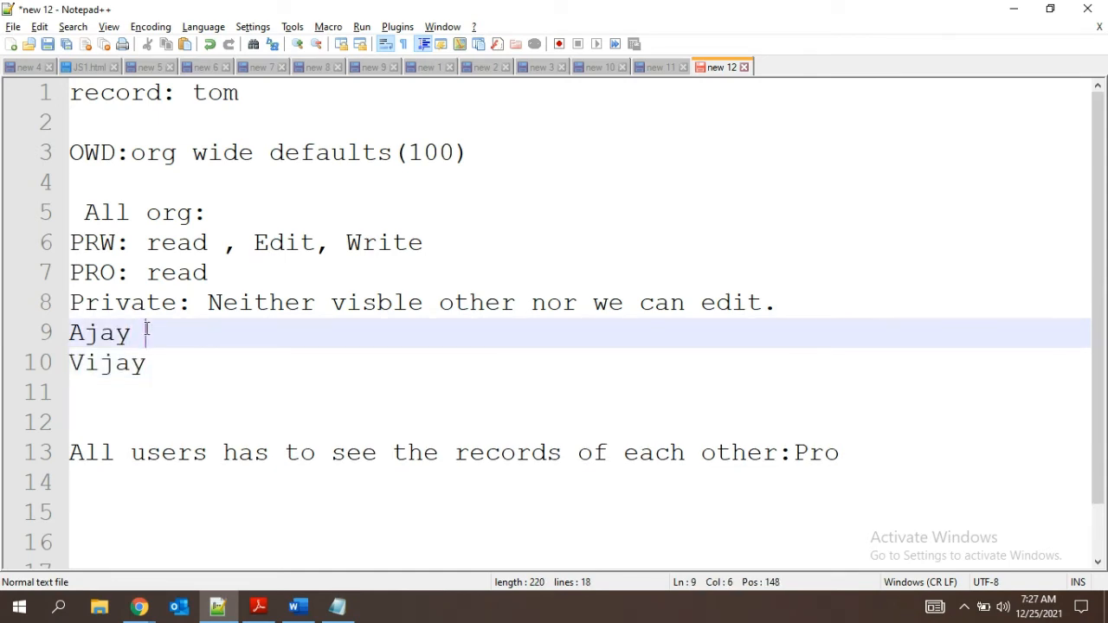
pyautogui.write(':Read')
pyautogui.click(158, 357)
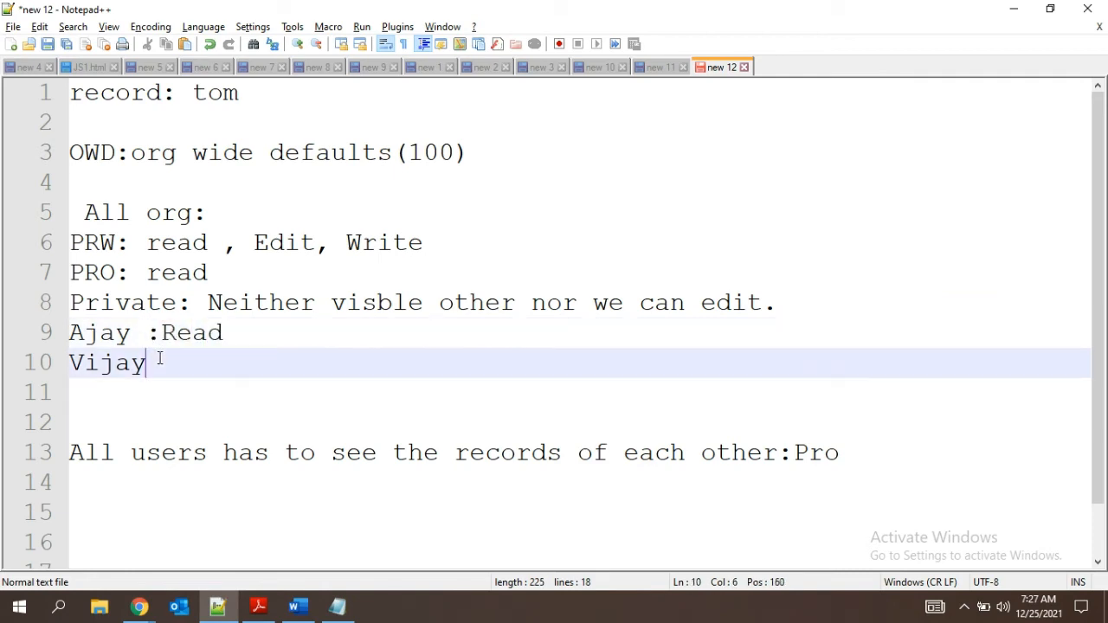
pyautogui.write(': Pro')
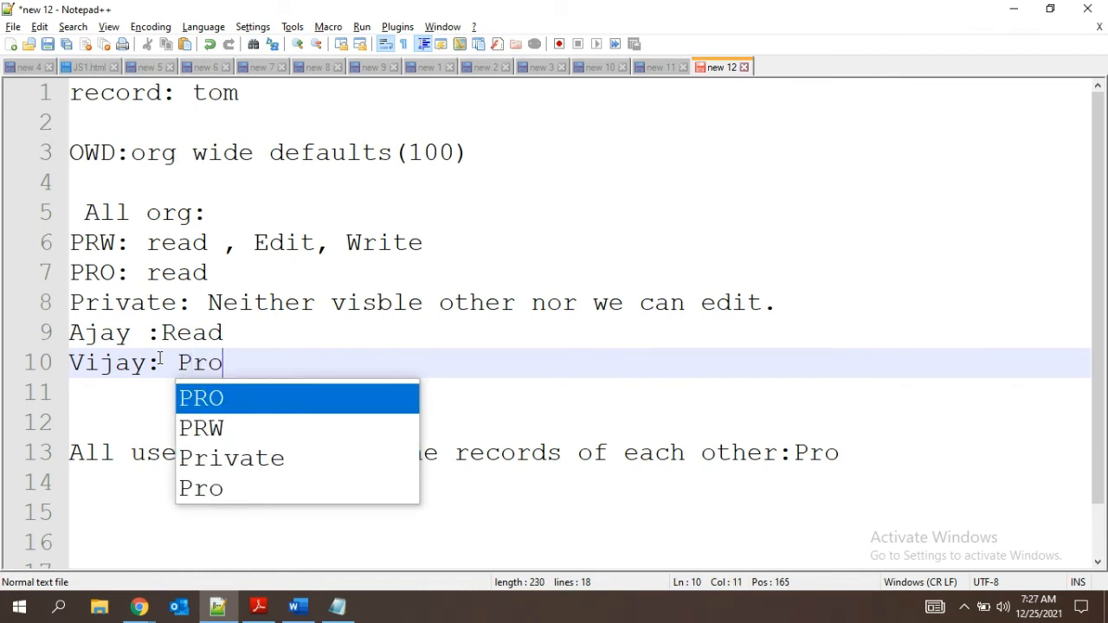
pyautogui.write('vate')
pyautogui.press('BackSpace')
pyautogui.press('BackSpace')
pyautogui.press('BackSpace')
pyautogui.press('BackSpace')
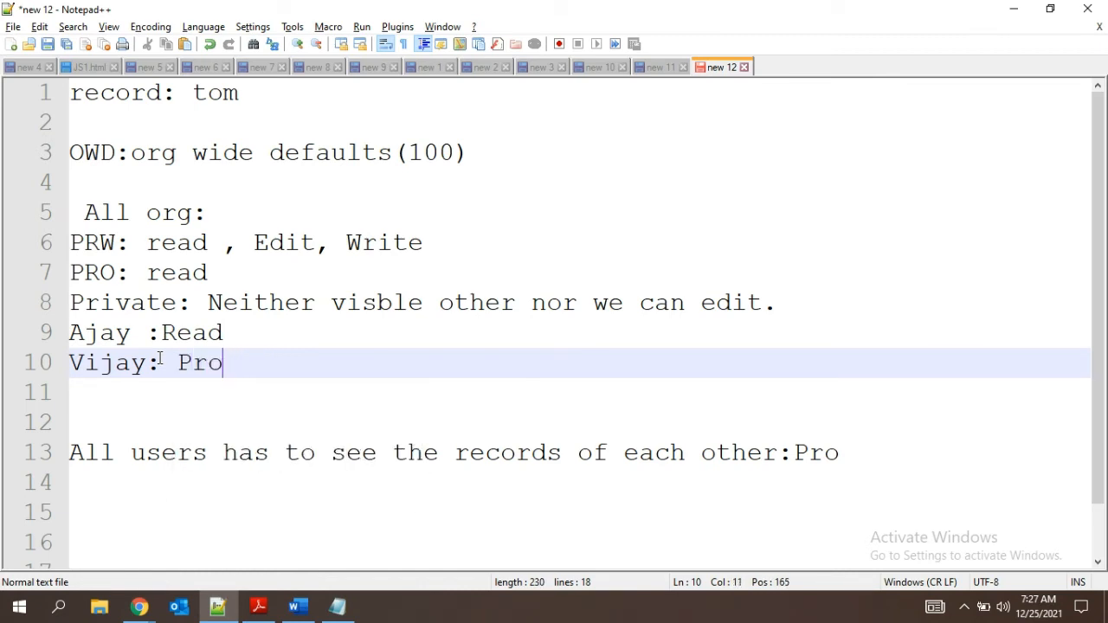
pyautogui.press('BackSpace')
pyautogui.write('ite')
pyautogui.press('BackSpace')
pyautogui.press('BackSpace')
pyautogui.press('BackSpace')
pyautogui.write('ivate')
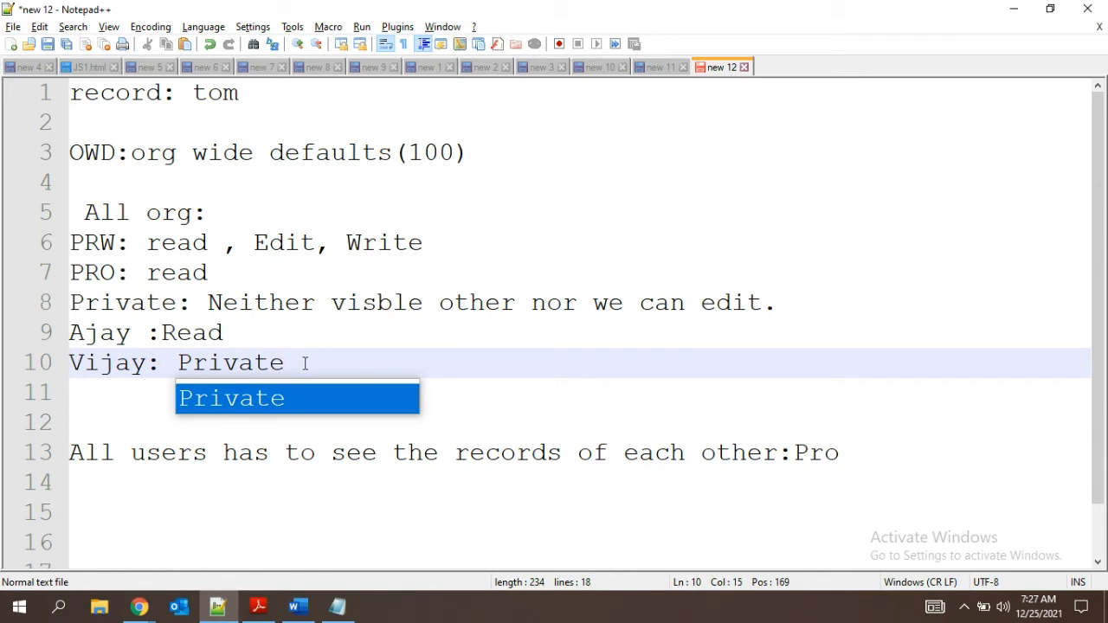
pyautogui.press('Return')
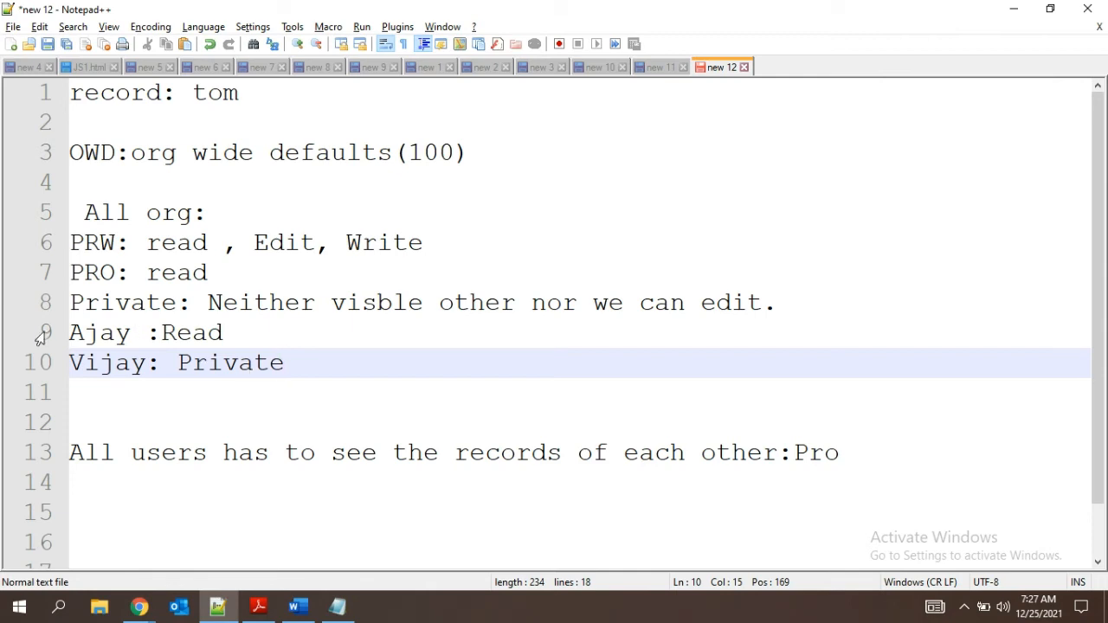
# Highlight the two sample user lines and write "owd---" on the blank line above the all-users requirement
pyautogui.click(74, 329)
pyautogui.moveTo(74, 331); pyautogui.dragTo(330, 392)
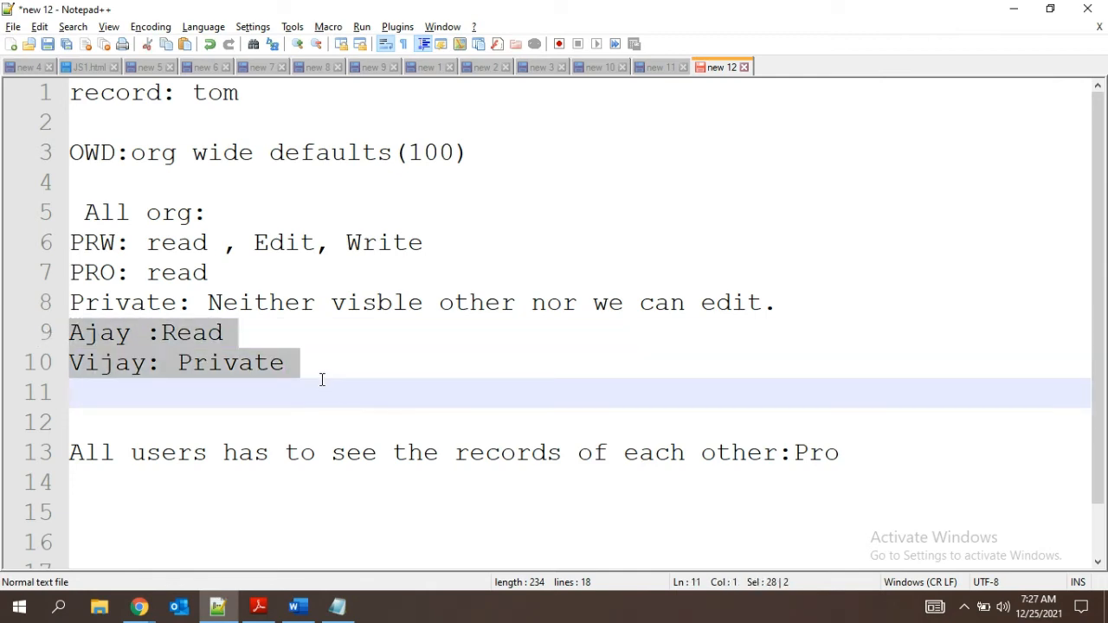
pyautogui.hotkey('shift', 'Left')
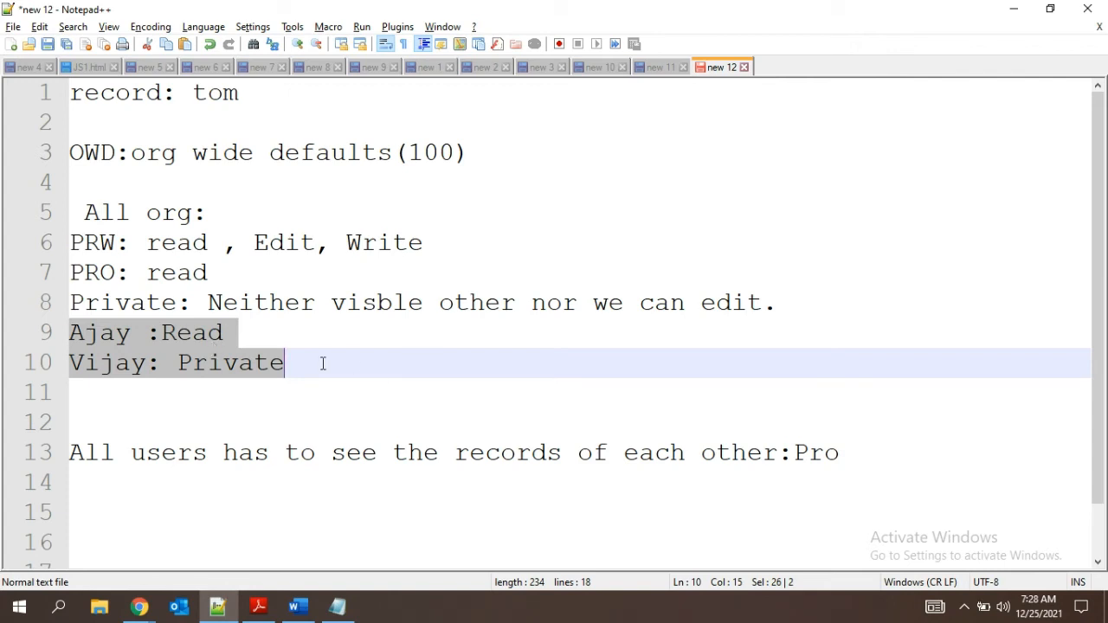
pyautogui.click(95, 425)
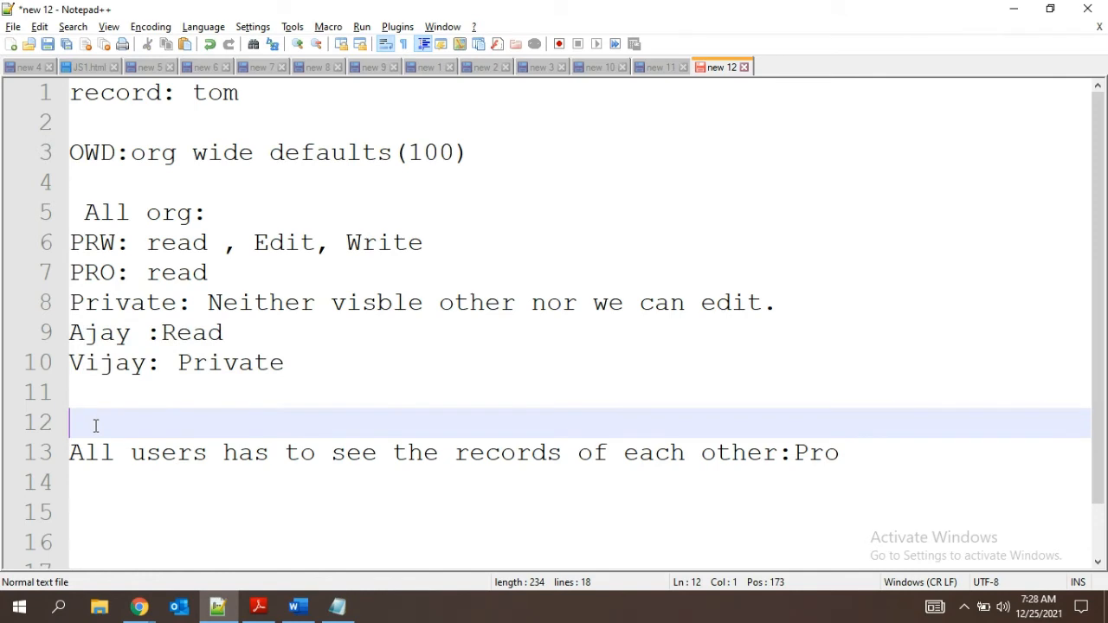
pyautogui.write('owd---')
# Examine the two sample users' access entries, highlighting them to consider which org-wide default suits both
pyautogui.moveTo(288, 365); pyautogui.dragTo(73, 341)
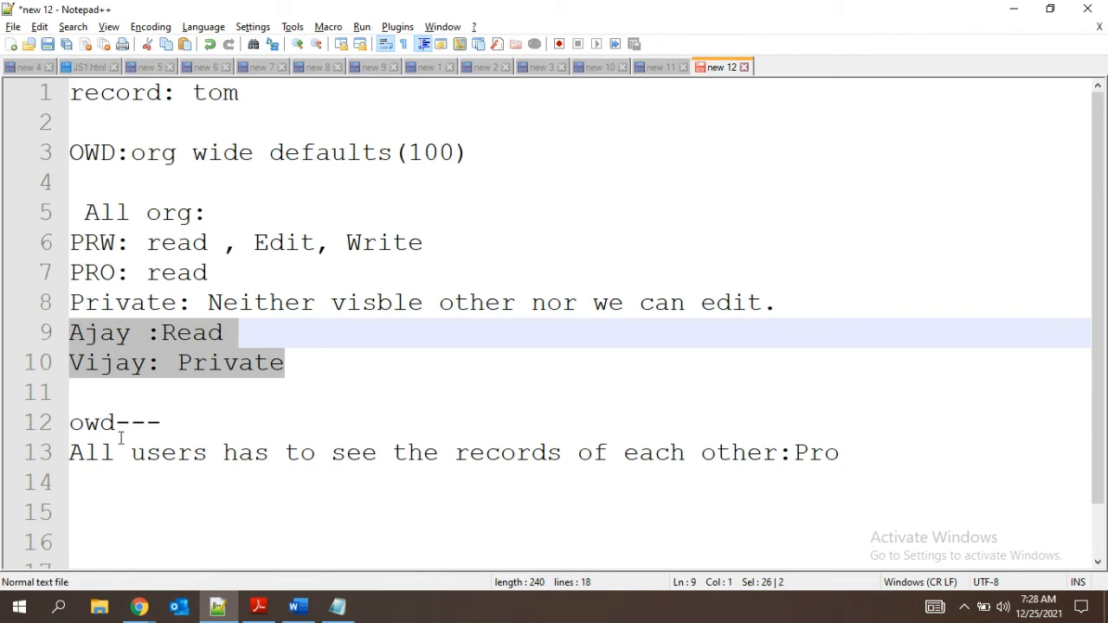
pyautogui.click(170, 426)
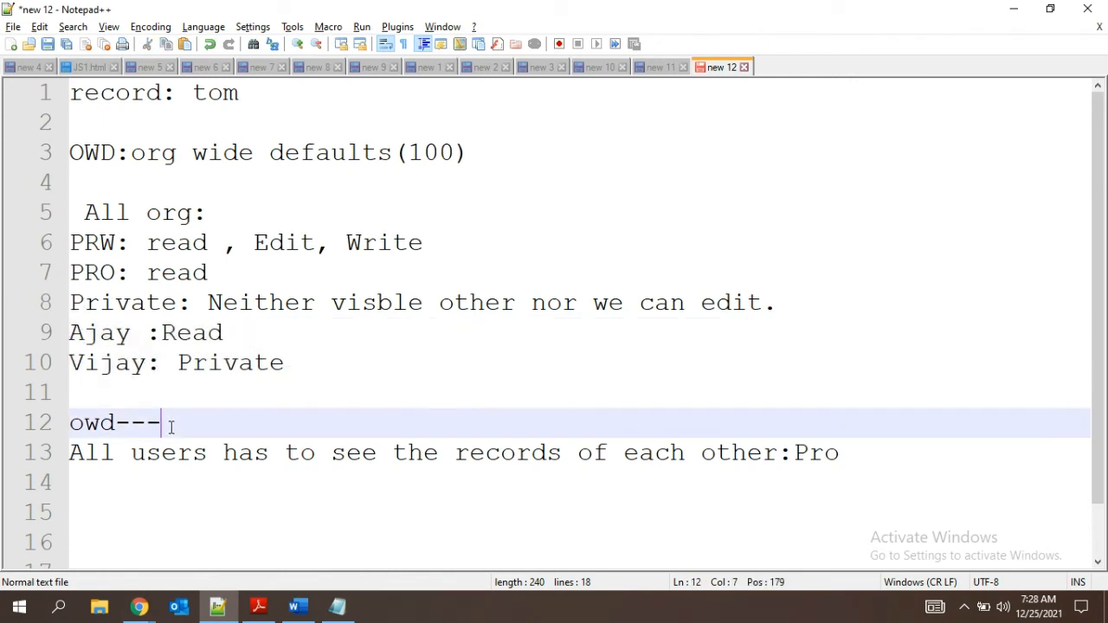
pyautogui.moveTo(321, 367); pyautogui.dragTo(65, 331)
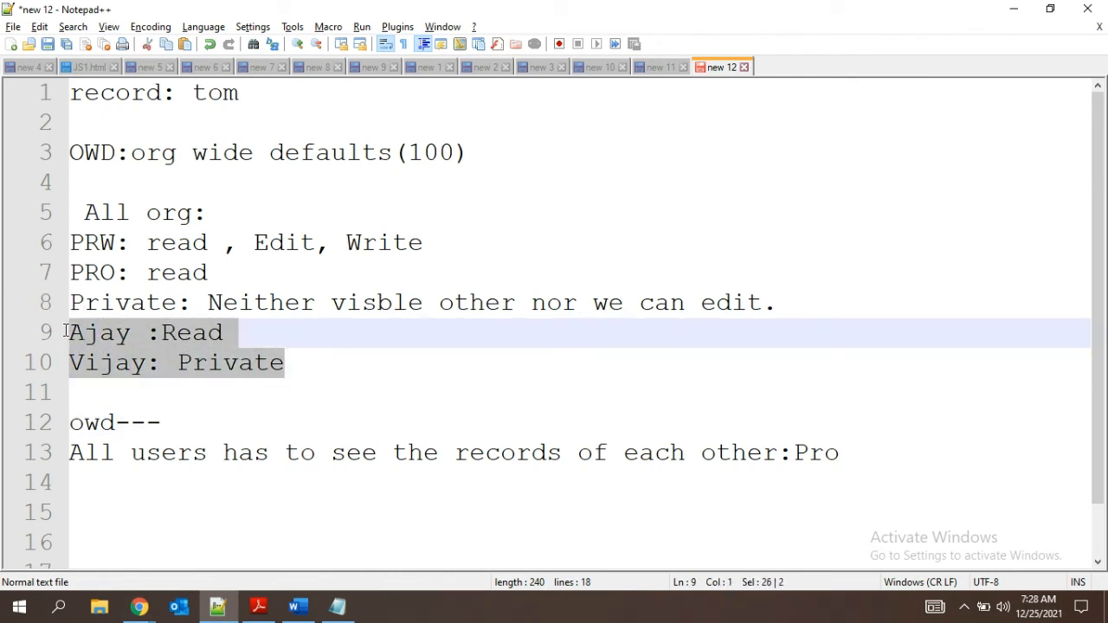
pyautogui.click(315, 374)
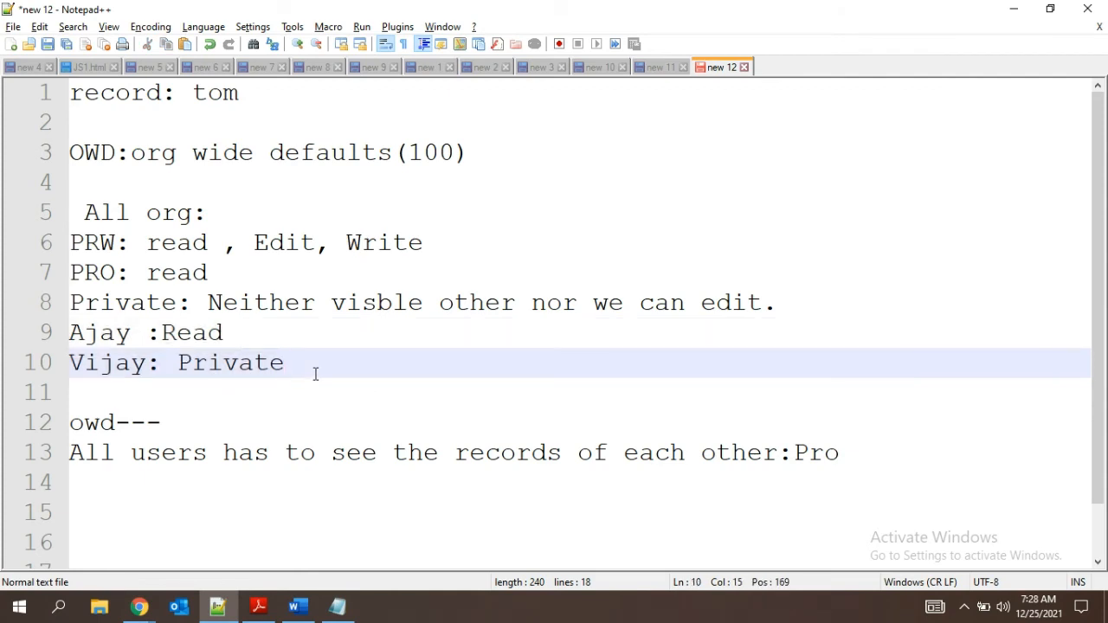
pyautogui.moveTo(315, 374); pyautogui.dragTo(70, 340)
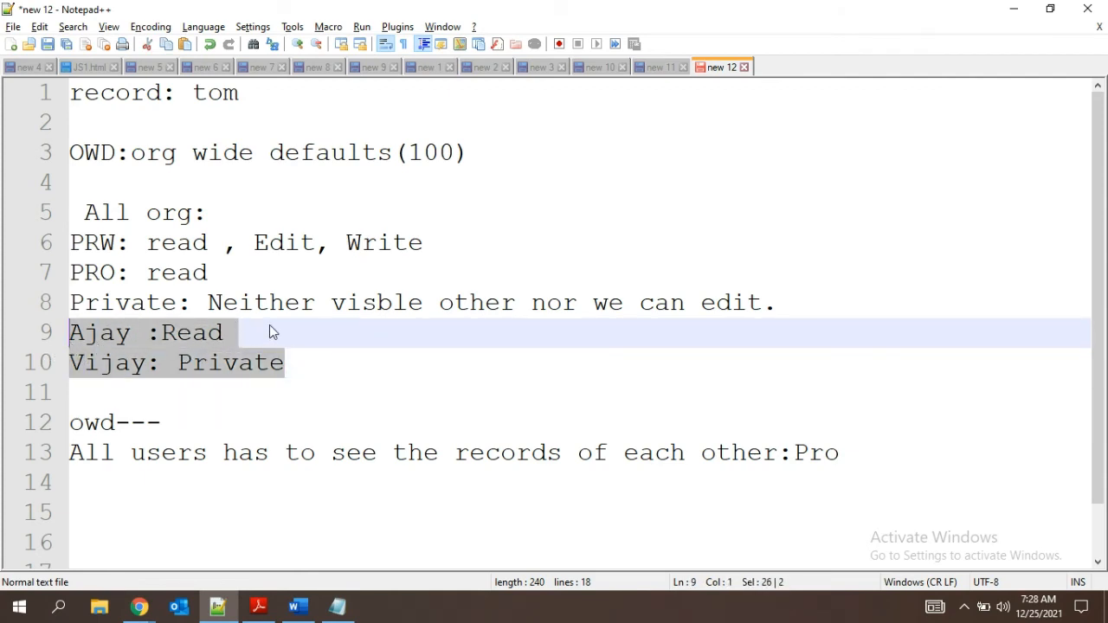
pyautogui.click(175, 423)
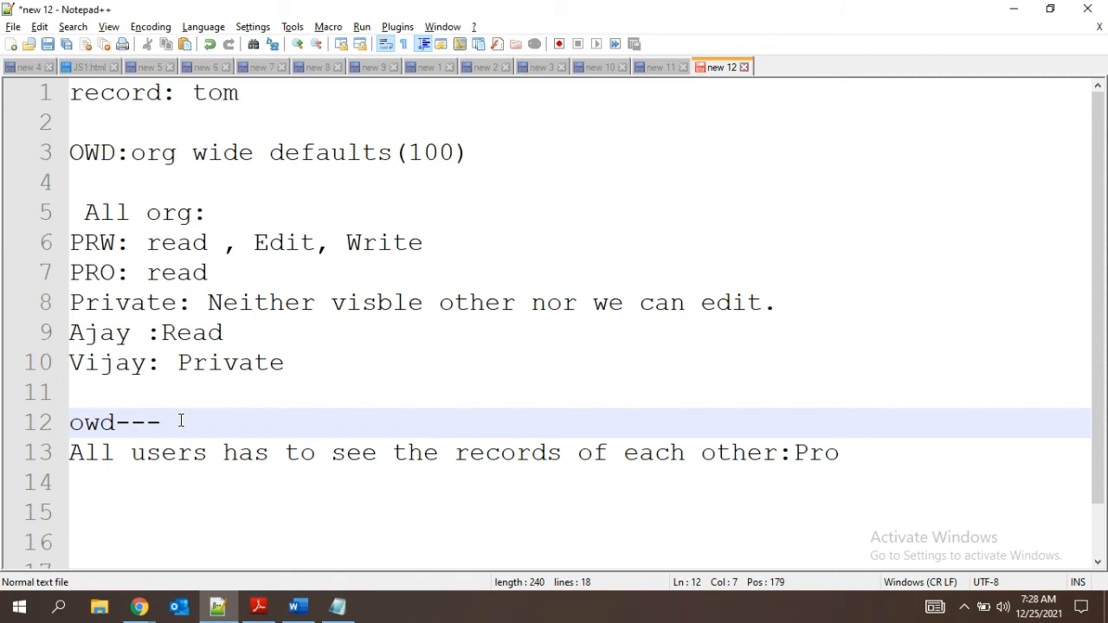
pyautogui.doubleClick(260, 365)
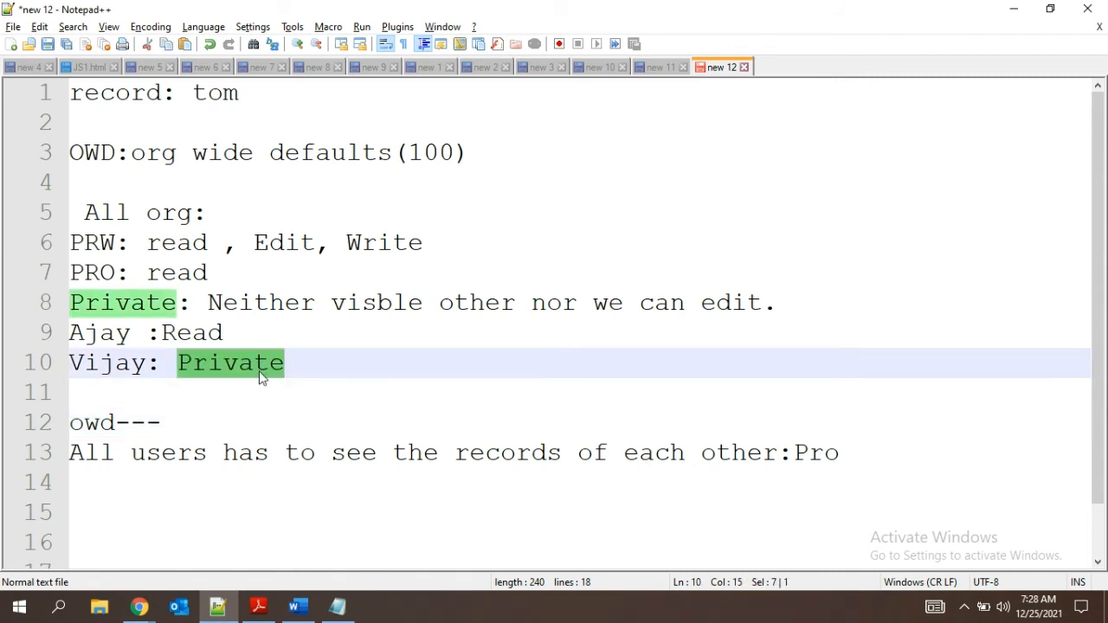
pyautogui.click(241, 328)
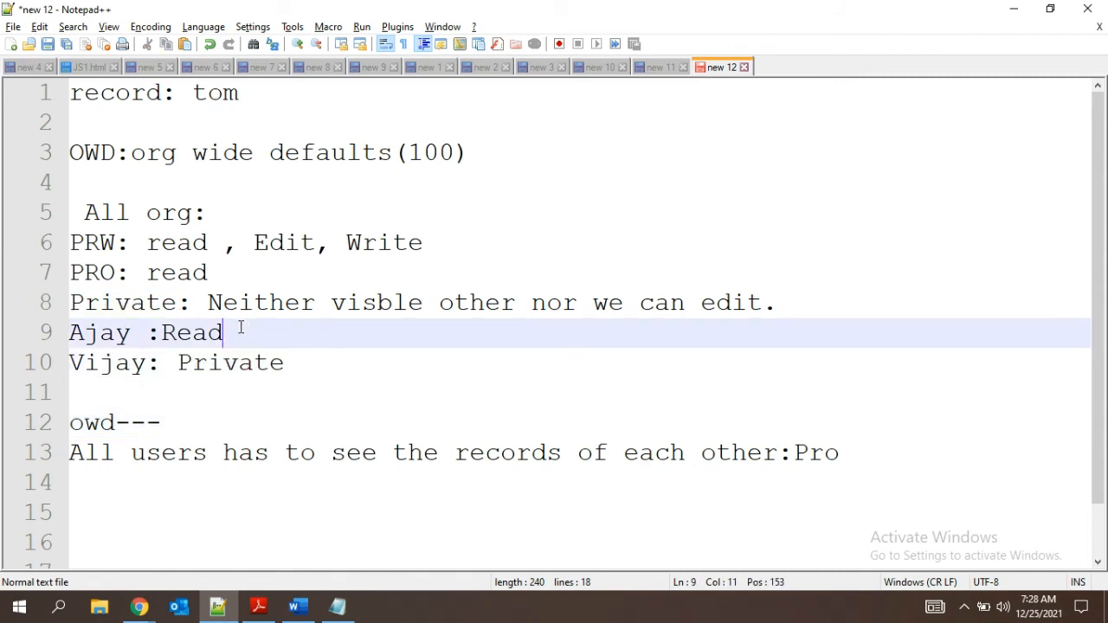
pyautogui.click(291, 360)
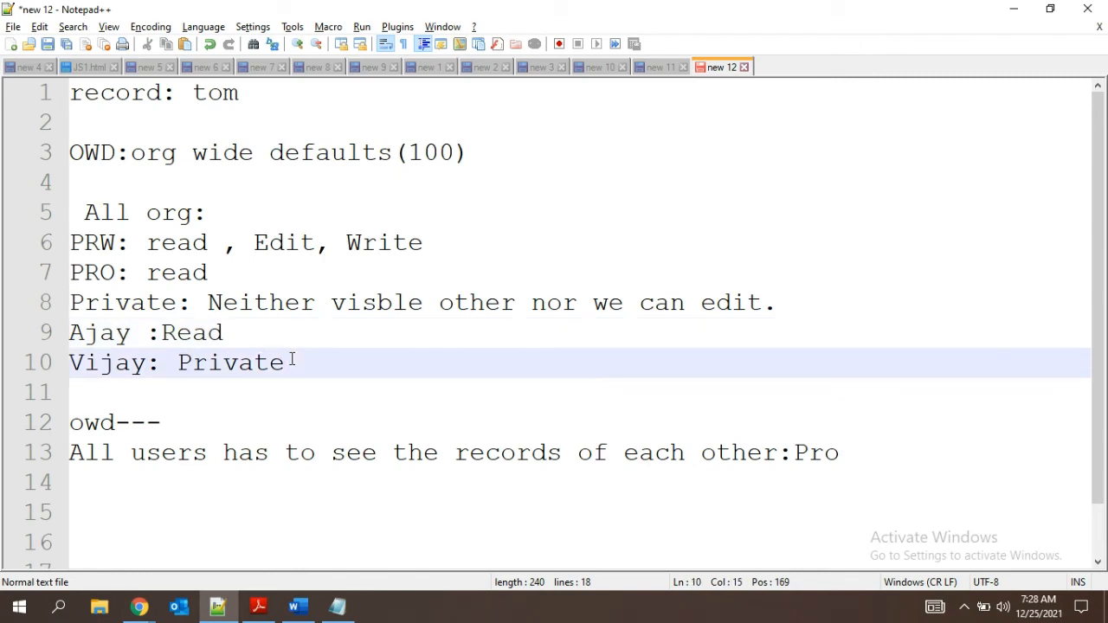
pyautogui.click(239, 337)
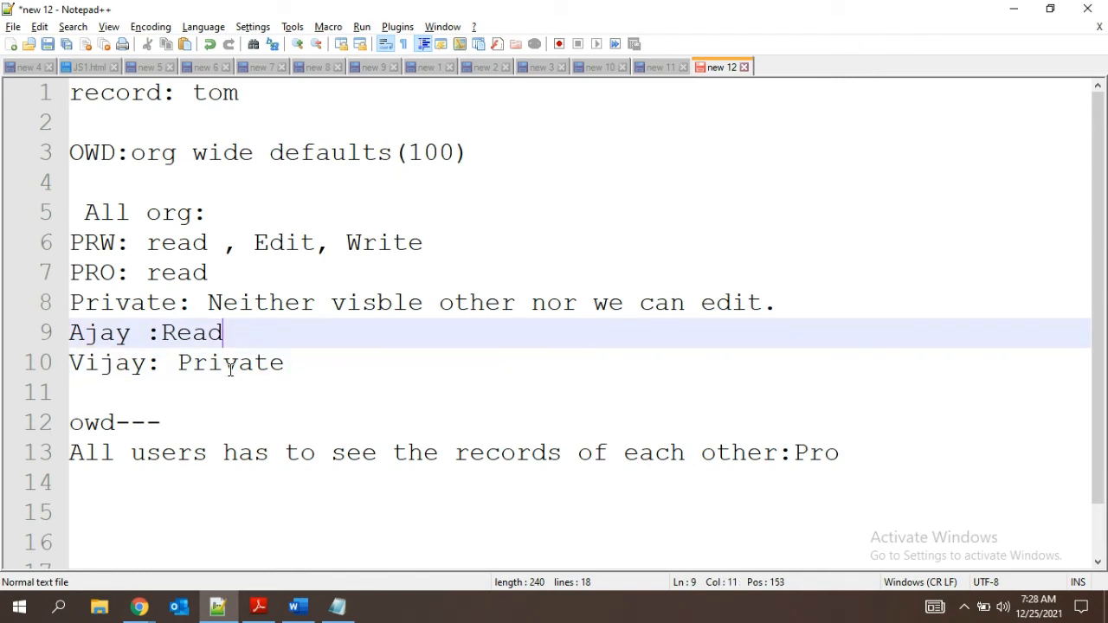
pyautogui.doubleClick(230, 369)
pyautogui.click(181, 419)
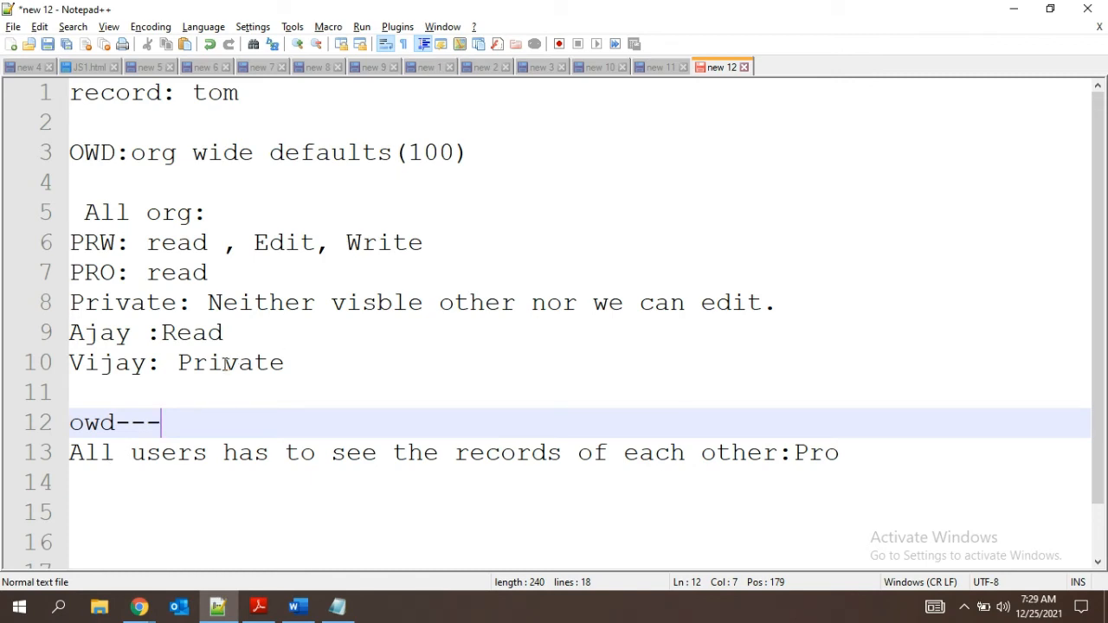
pyautogui.moveTo(178, 362); pyautogui.dragTo(161, 332)
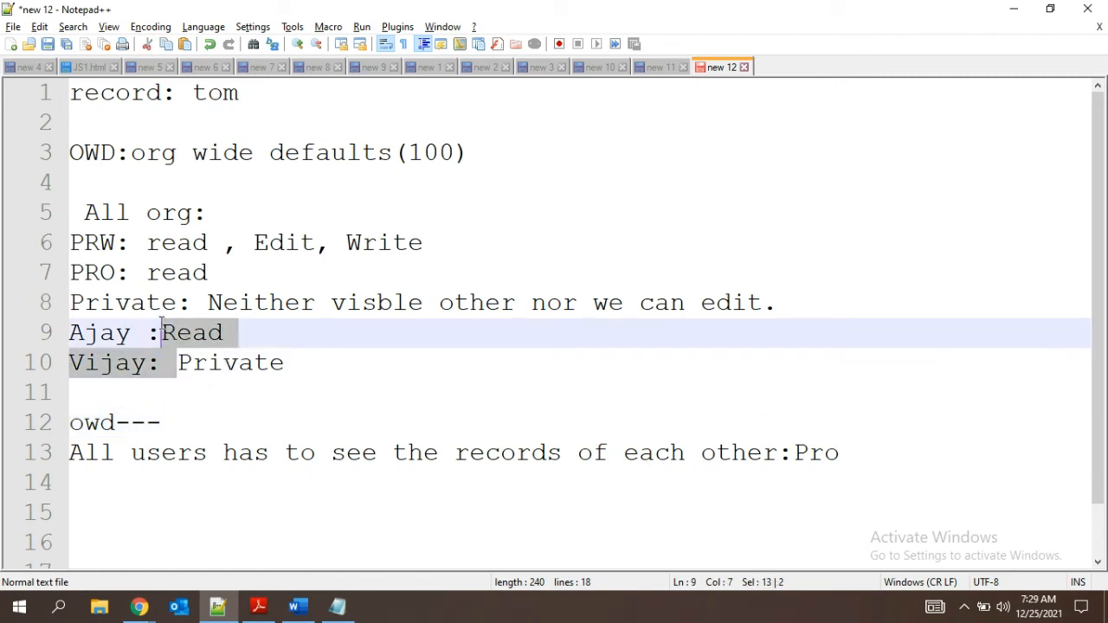
pyautogui.click(295, 367)
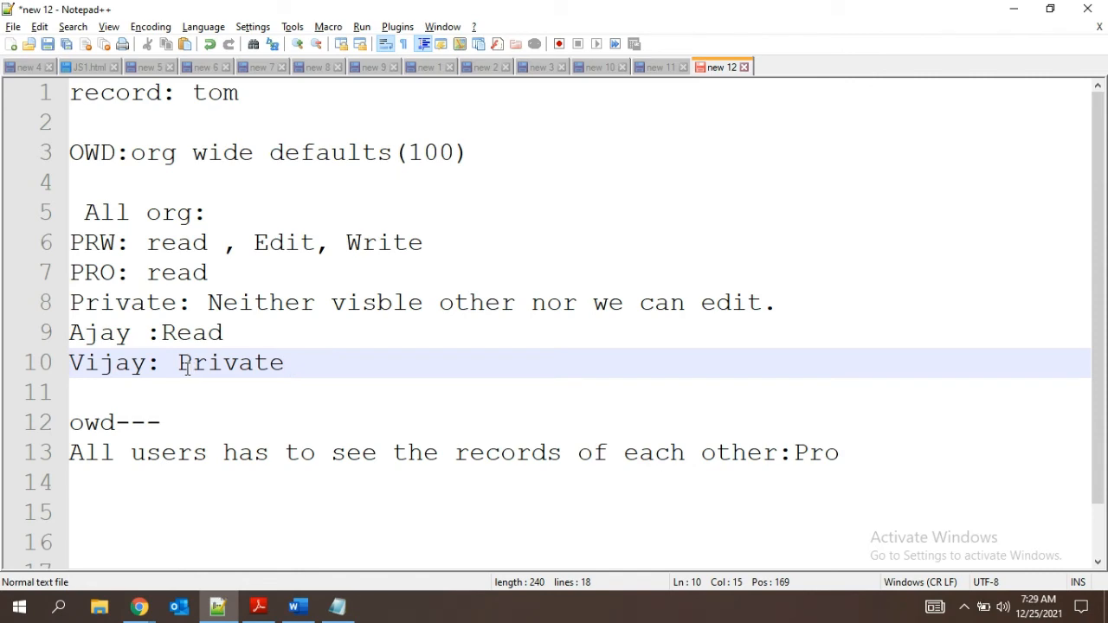
pyautogui.doubleClick(227, 367)
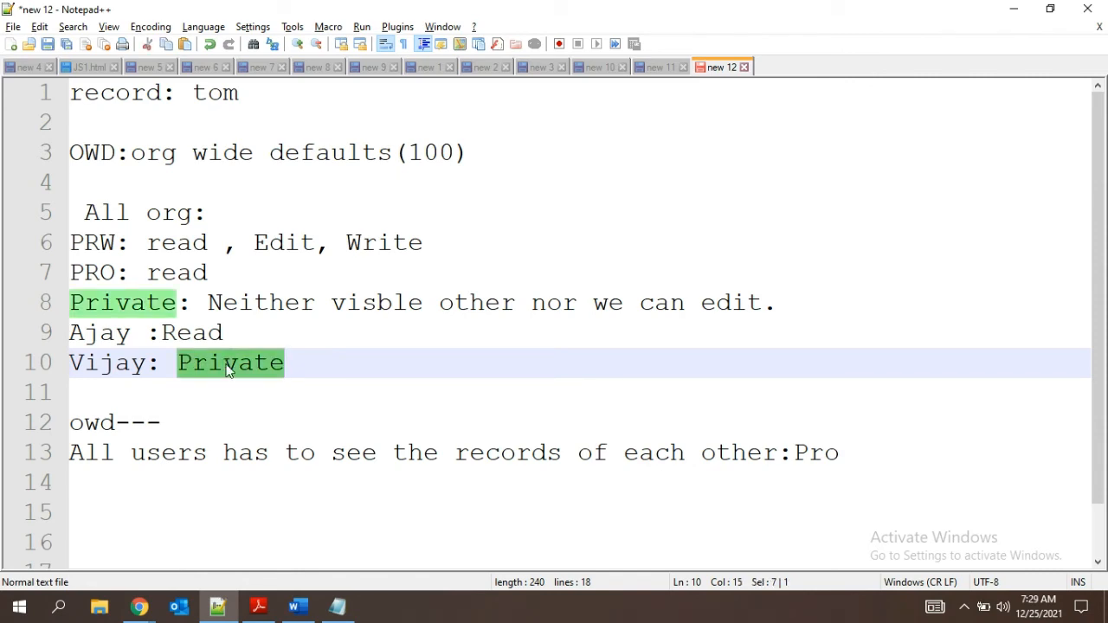
# Complete the "owd---" line with "private" and highlight the whole line
pyautogui.click(183, 417)
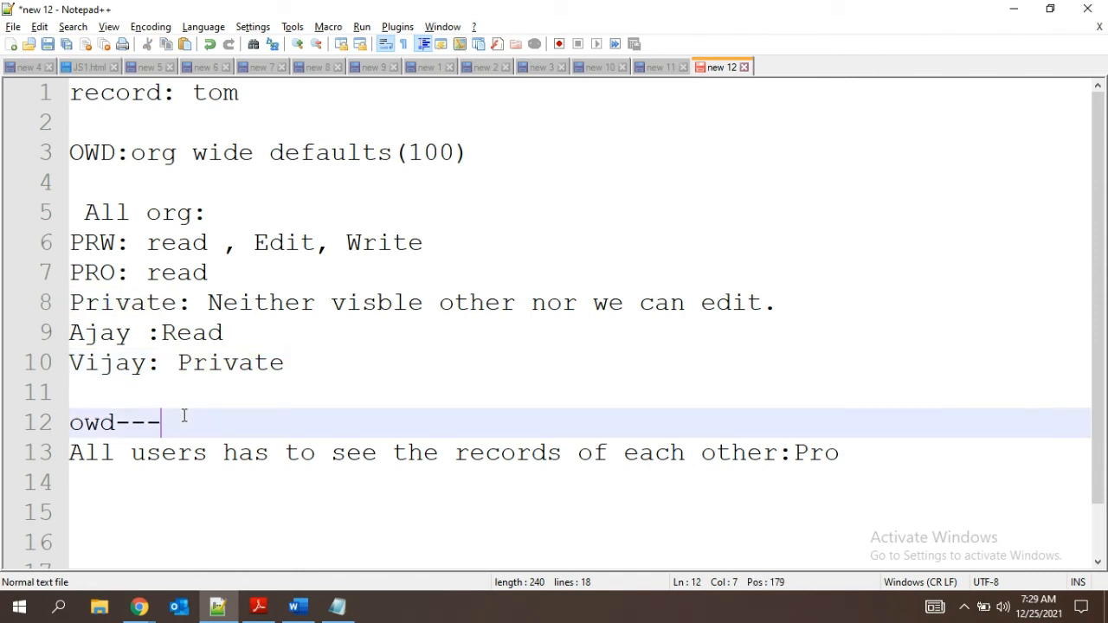
pyautogui.write('private')
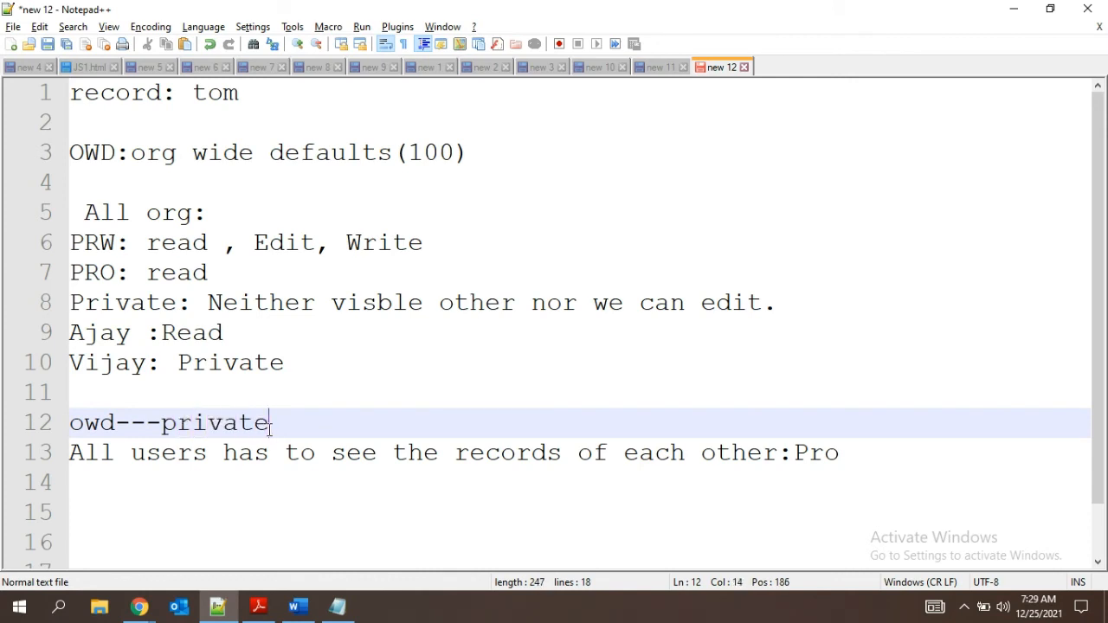
pyautogui.moveTo(270, 424); pyautogui.dragTo(66, 424)
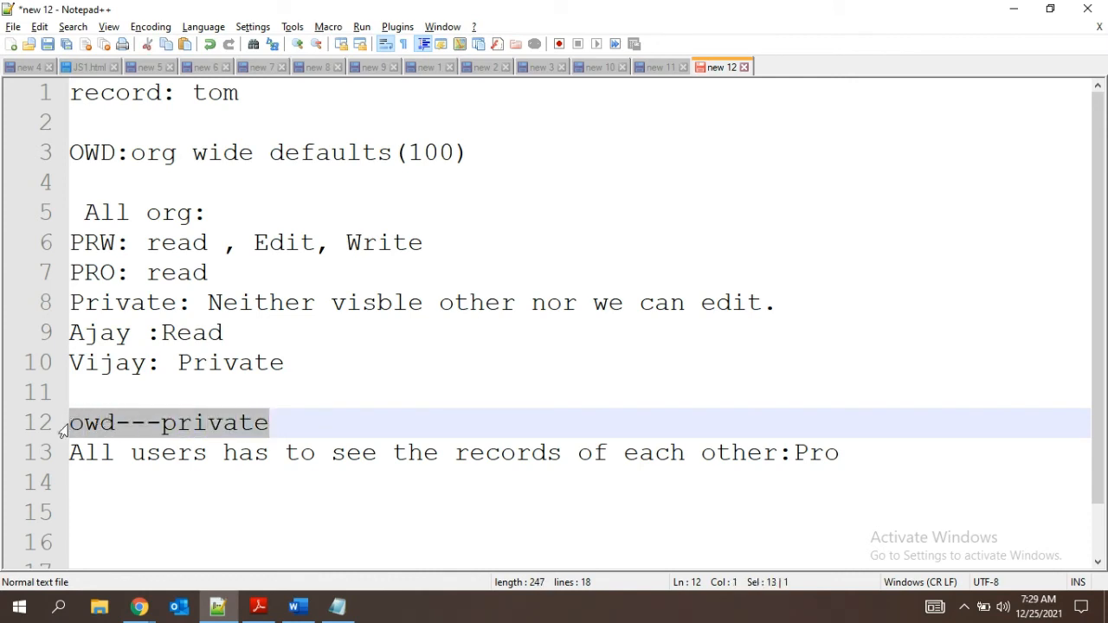
pyautogui.click(309, 429)
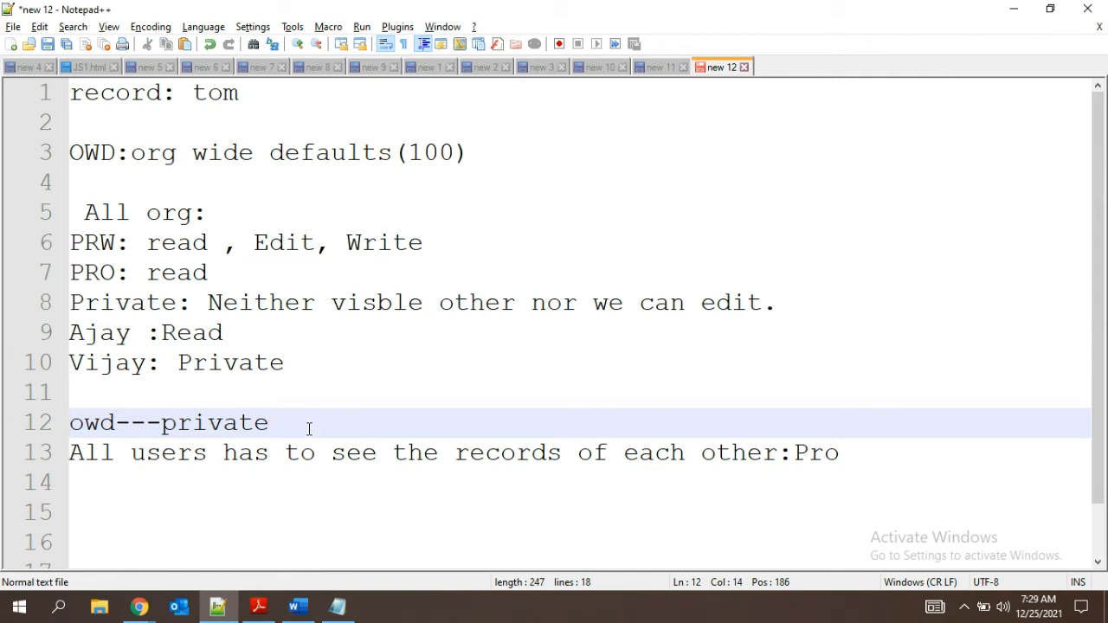
# Replace the first sample user's access value with lowercase "read"
pyautogui.doubleClick(196, 339)
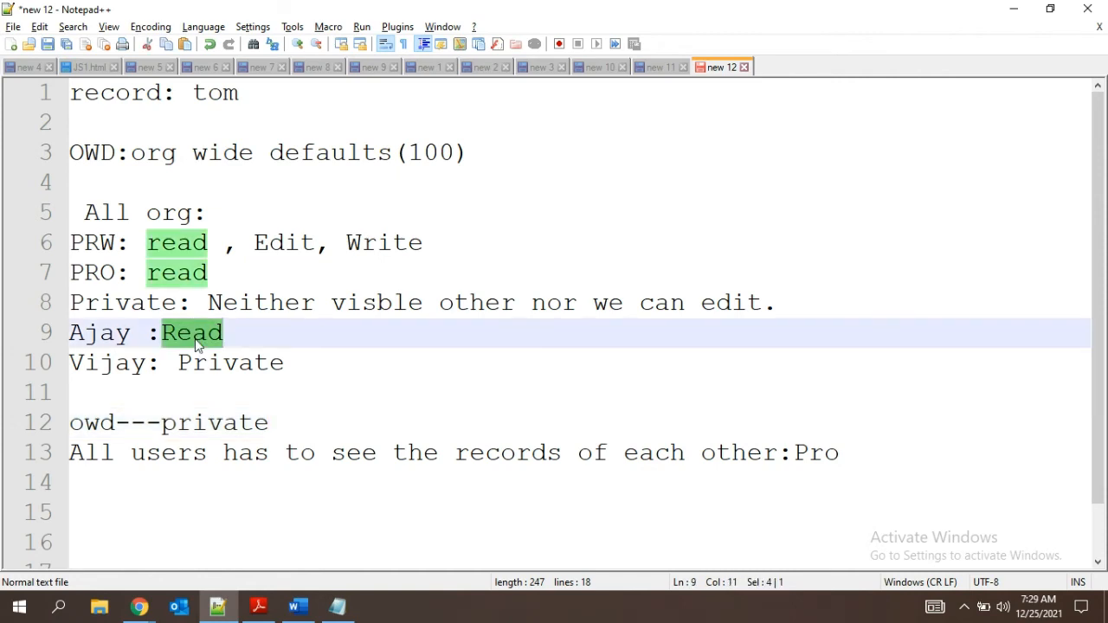
pyautogui.write('raed')
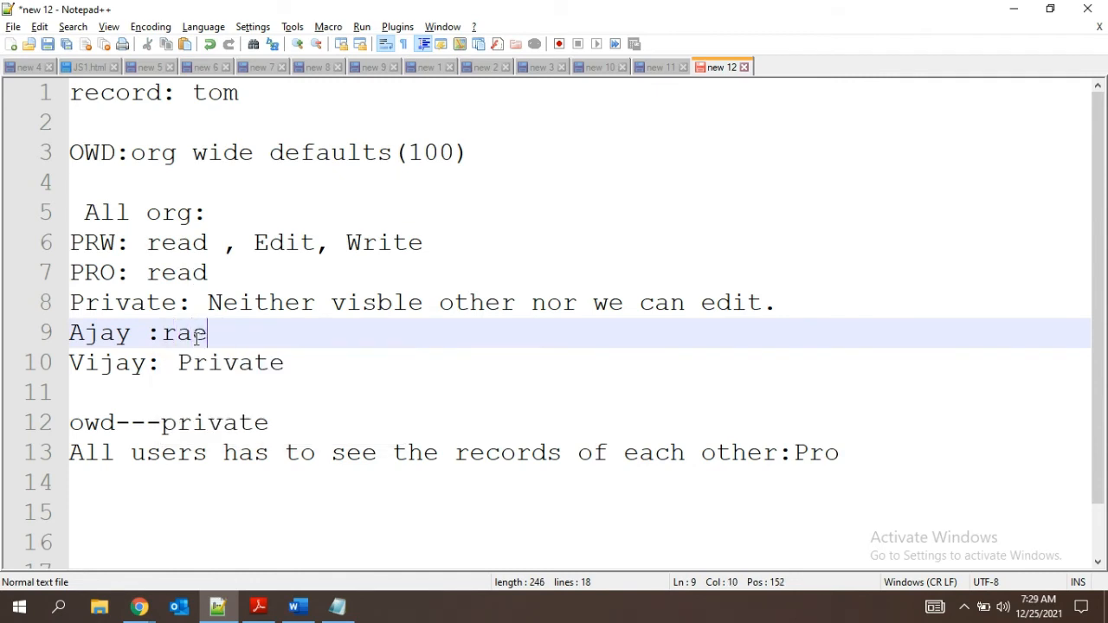
pyautogui.click(204, 336)
pyautogui.press('BackSpace')
pyautogui.press('BackSpace')
pyautogui.write('ead')
pyautogui.press('BackSpace')
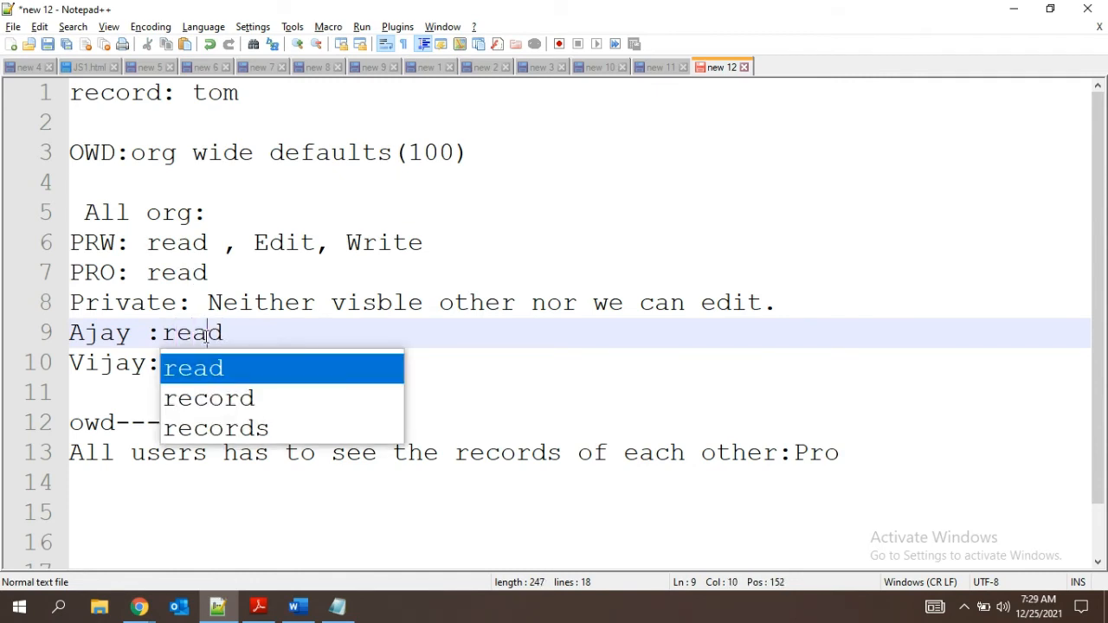
pyautogui.click(435, 362)
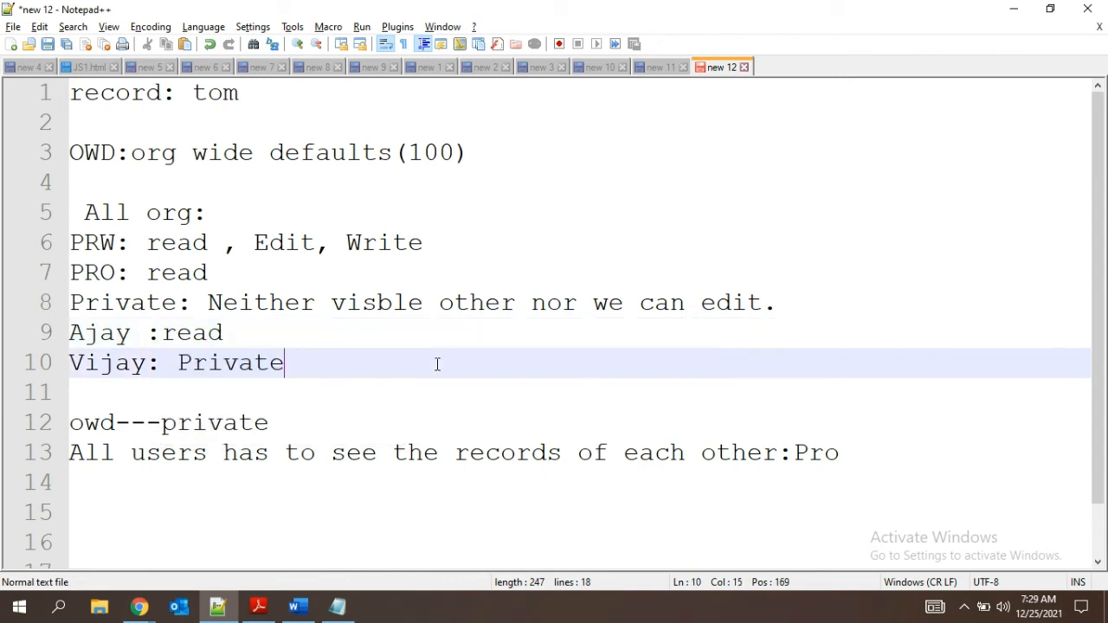
# Replace the second sample user's access value with "write"
pyautogui.doubleClick(255, 361)
pyautogui.press('BackSpace')
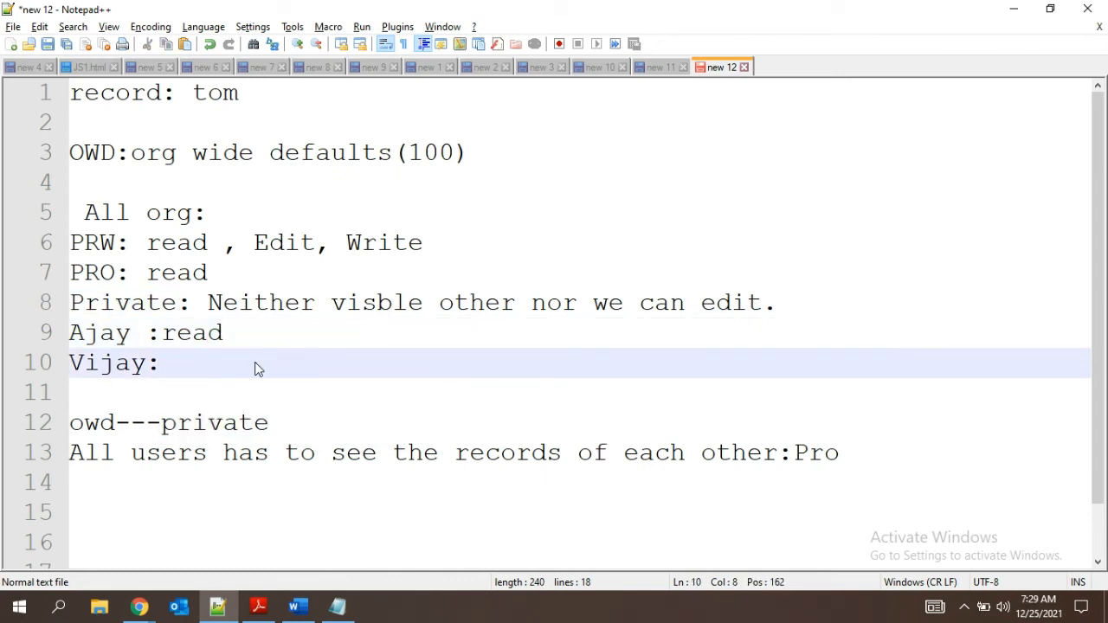
pyautogui.write('write')
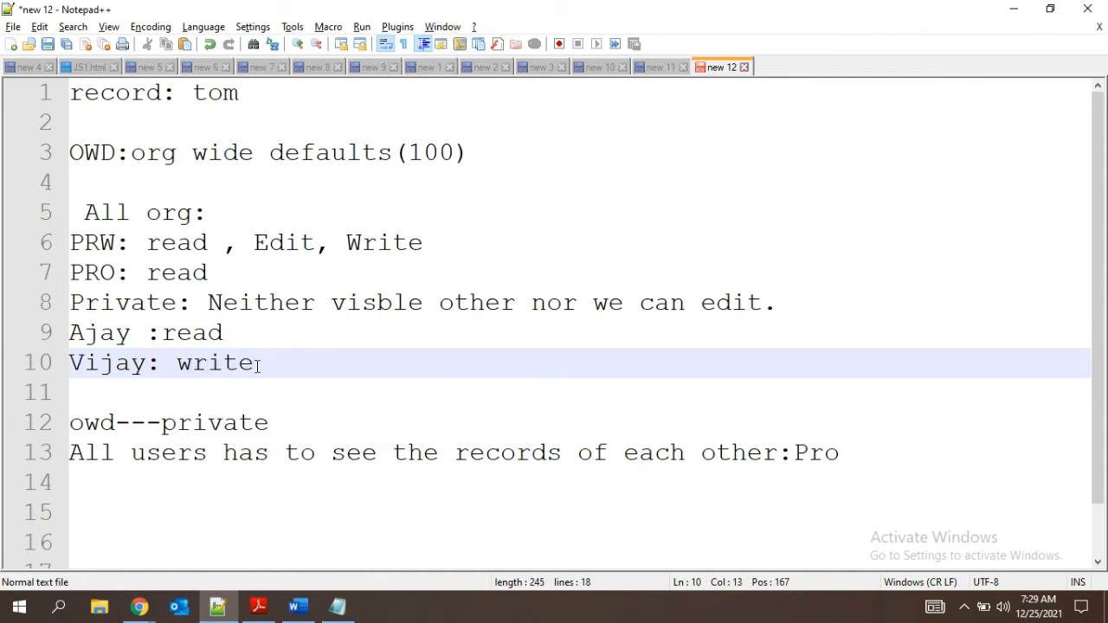
# Highlight the second sample user's access value and delete "private" from the end of the owd line
pyautogui.click(290, 419)
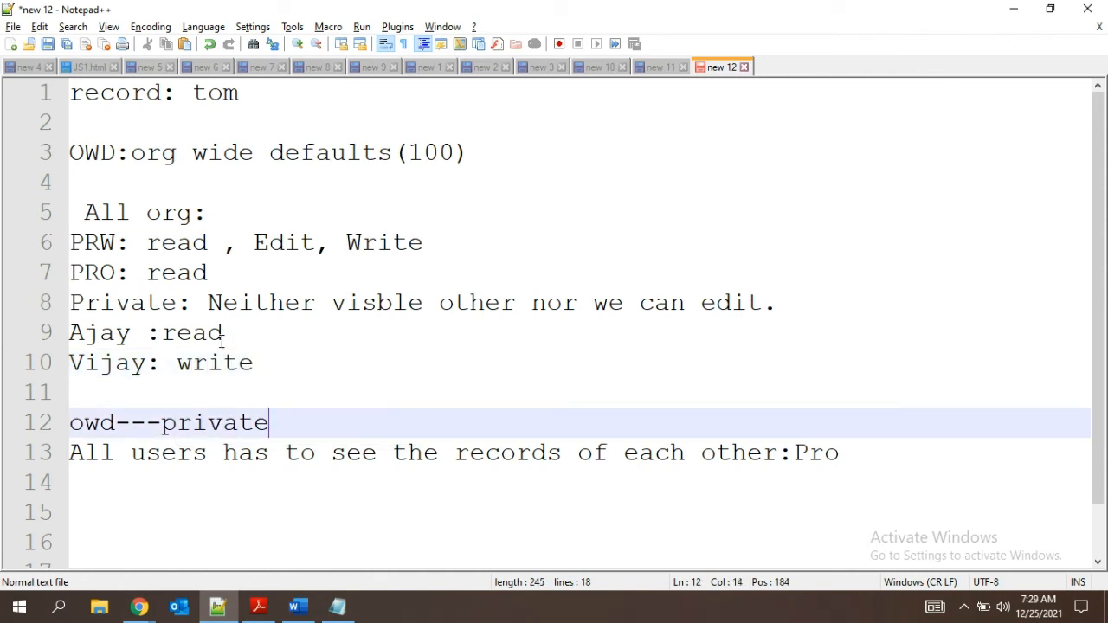
pyautogui.doubleClick(219, 365)
pyautogui.click(272, 410)
pyautogui.press('BackSpace')
pyautogui.press('BackSpace')
pyautogui.press('BackSpace')
pyautogui.press('BackSpace')
pyautogui.press('BackSpace')
pyautogui.press('BackSpace')
pyautogui.press('BackSpace')
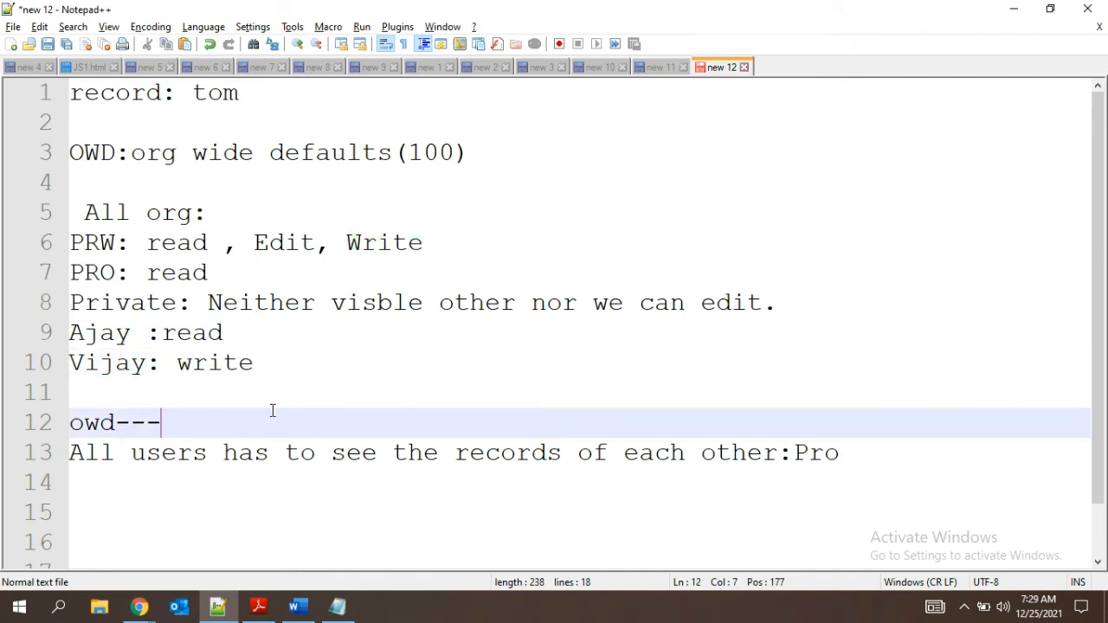
# Insert a blank line below the owd line and append " --R" to the first sample user's access value
pyautogui.press('Return')
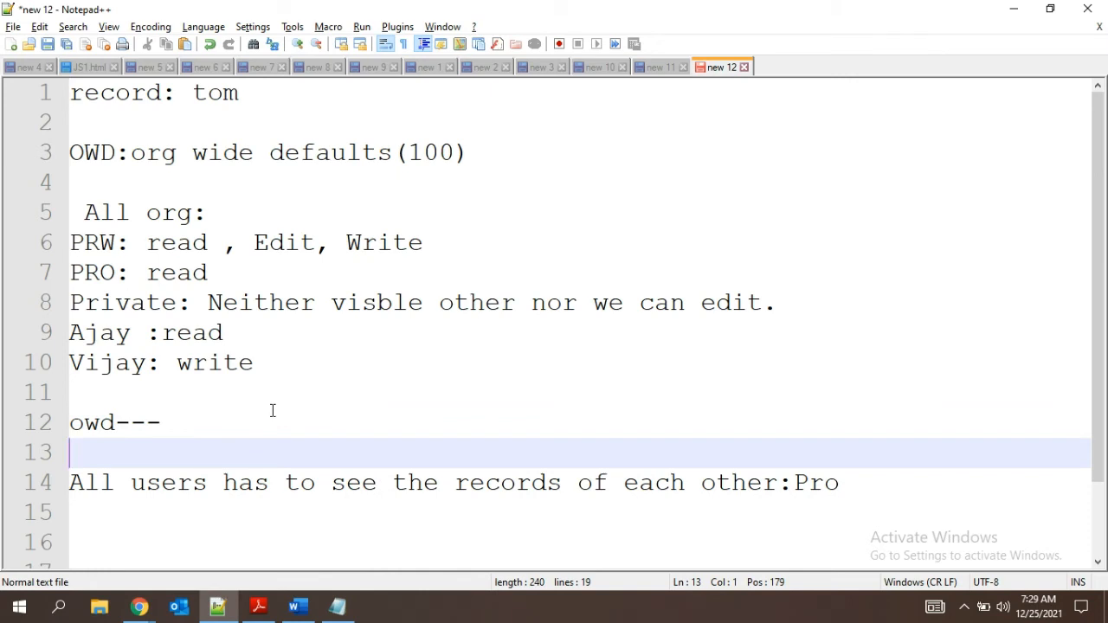
pyautogui.click(186, 435)
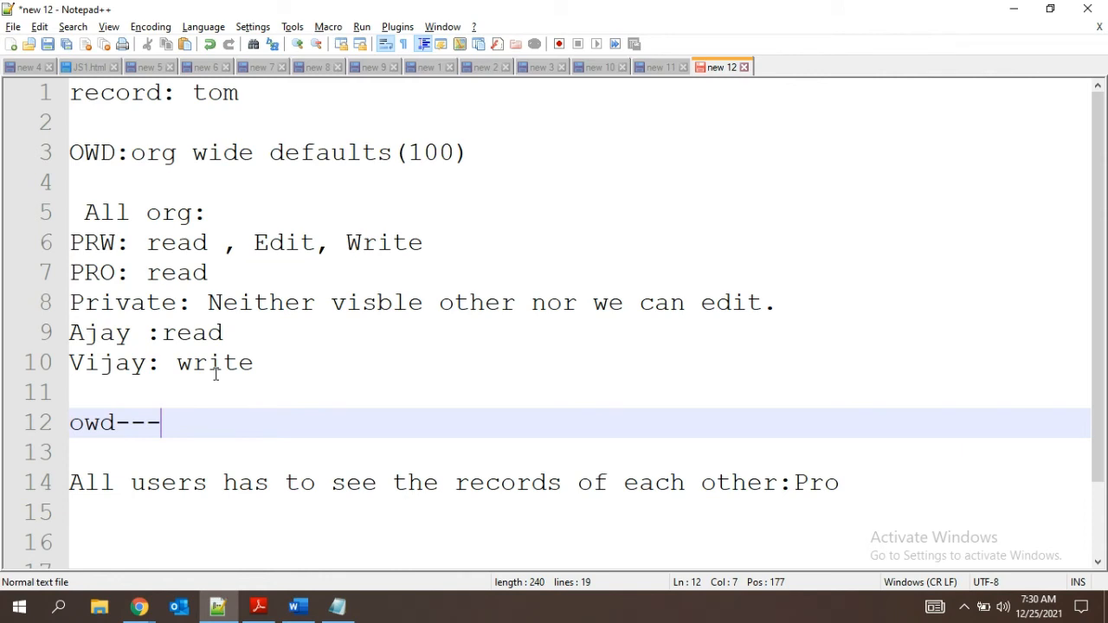
pyautogui.click(269, 338)
pyautogui.write('--')
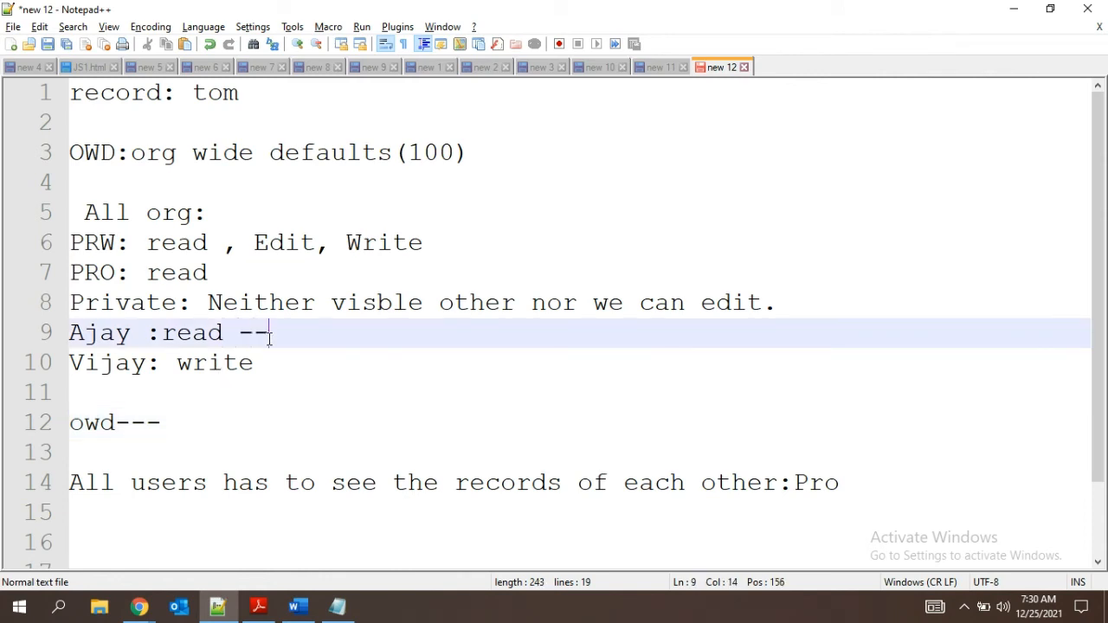
pyautogui.write('R')
# Append " --rw" to the second sample user's access value and highlight the notes on both user lines
pyautogui.click(268, 362)
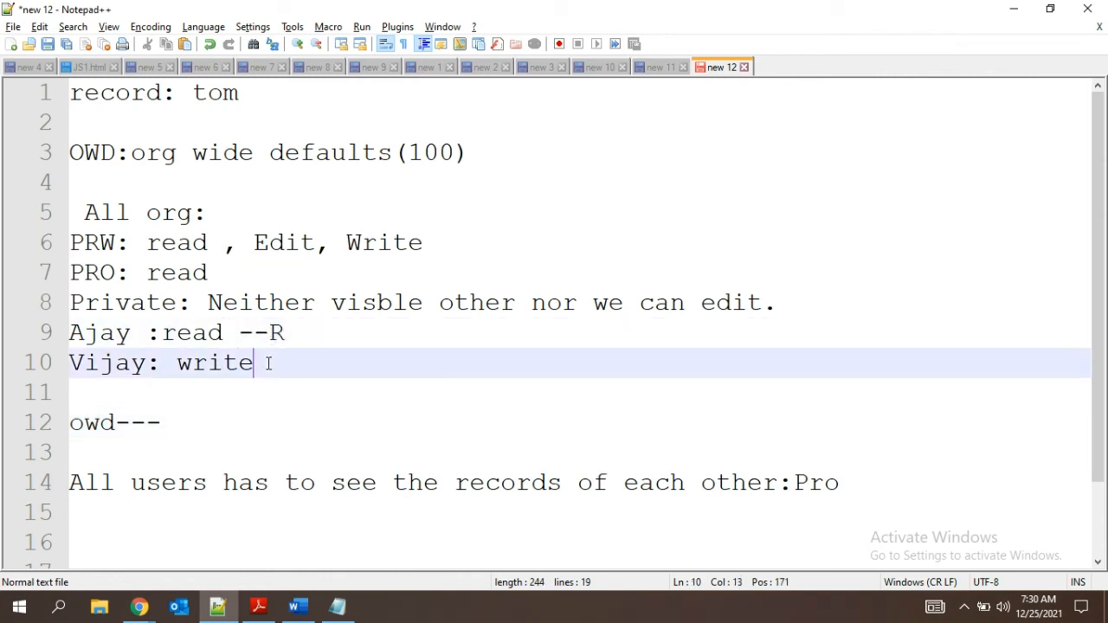
pyautogui.write('--rw')
pyautogui.click(290, 332)
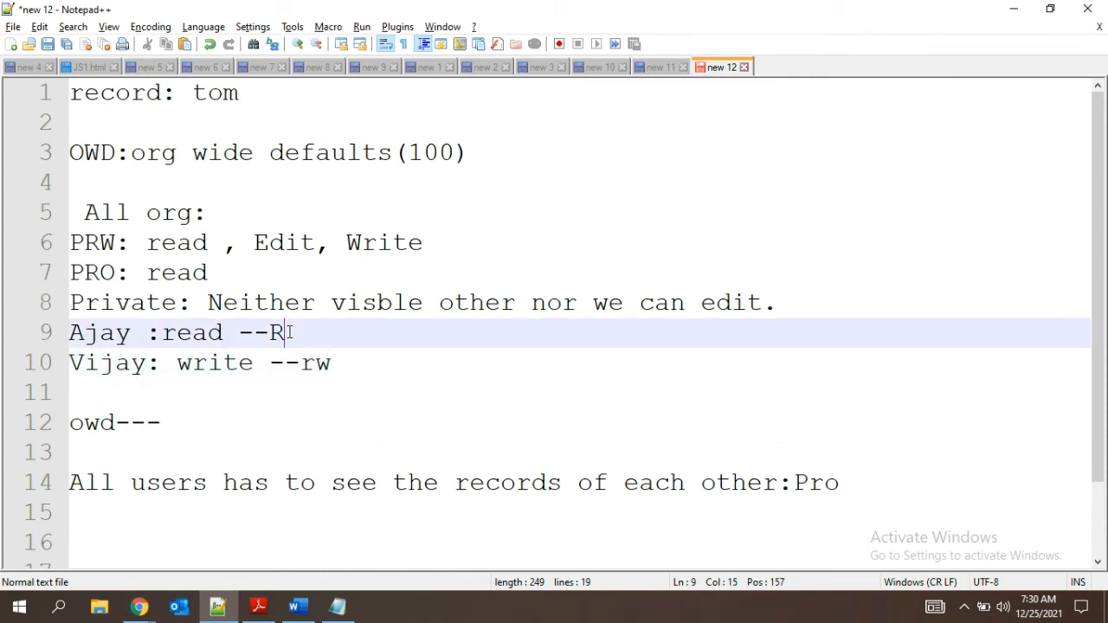
pyautogui.moveTo(350, 381); pyautogui.dragTo(262, 341)
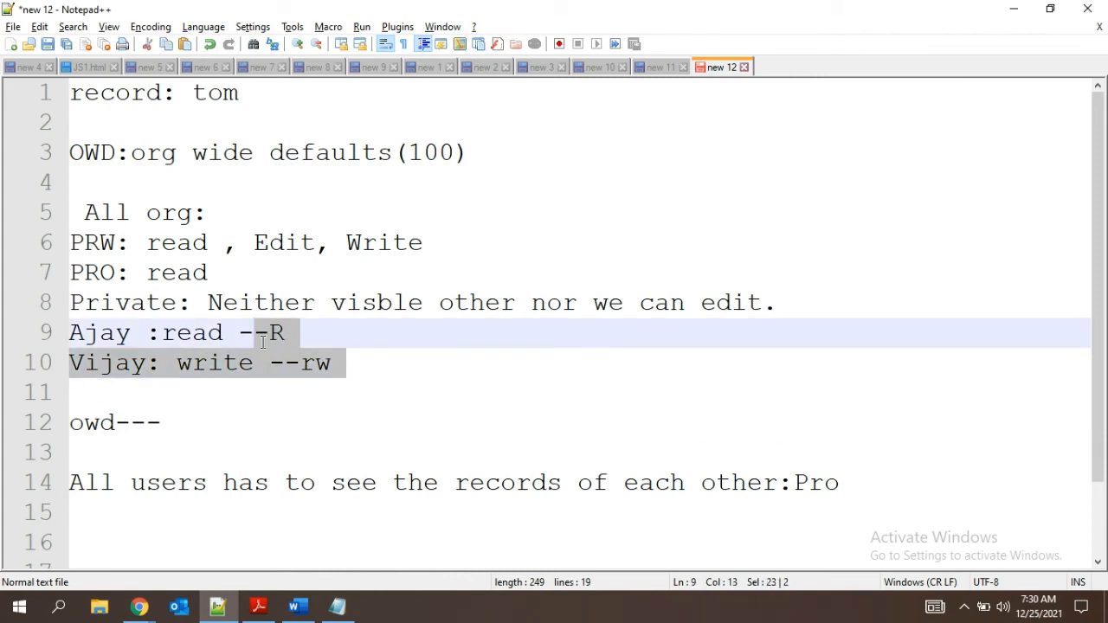
pyautogui.click(387, 363)
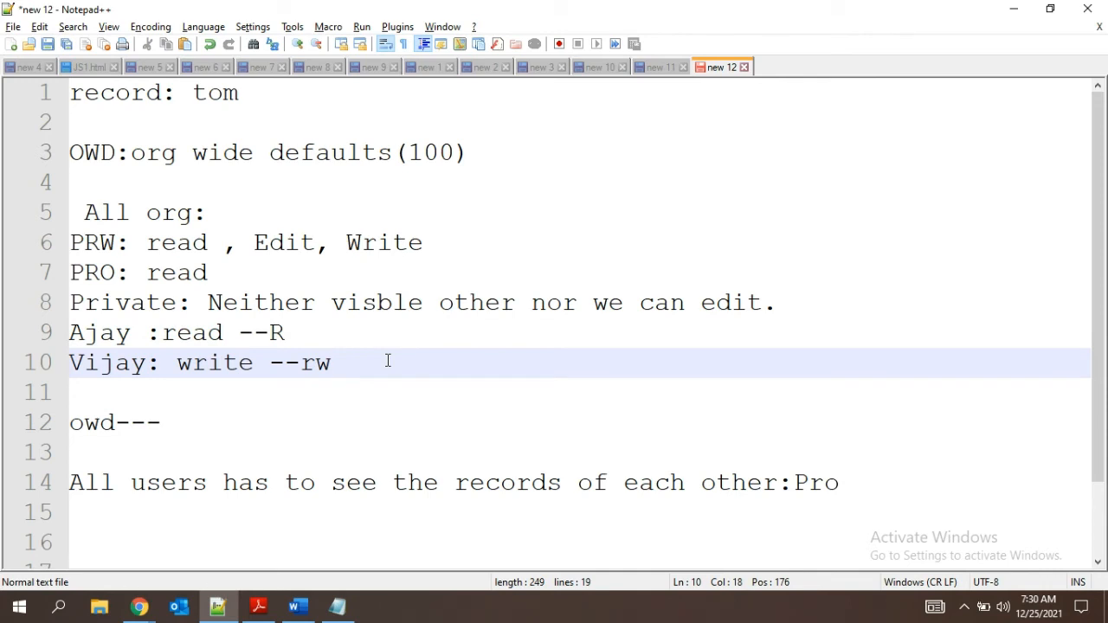
# Complete the owd line with "Read", and highlight the PRO label and the sample users' access values
pyautogui.click(179, 420)
pyautogui.write('Read')
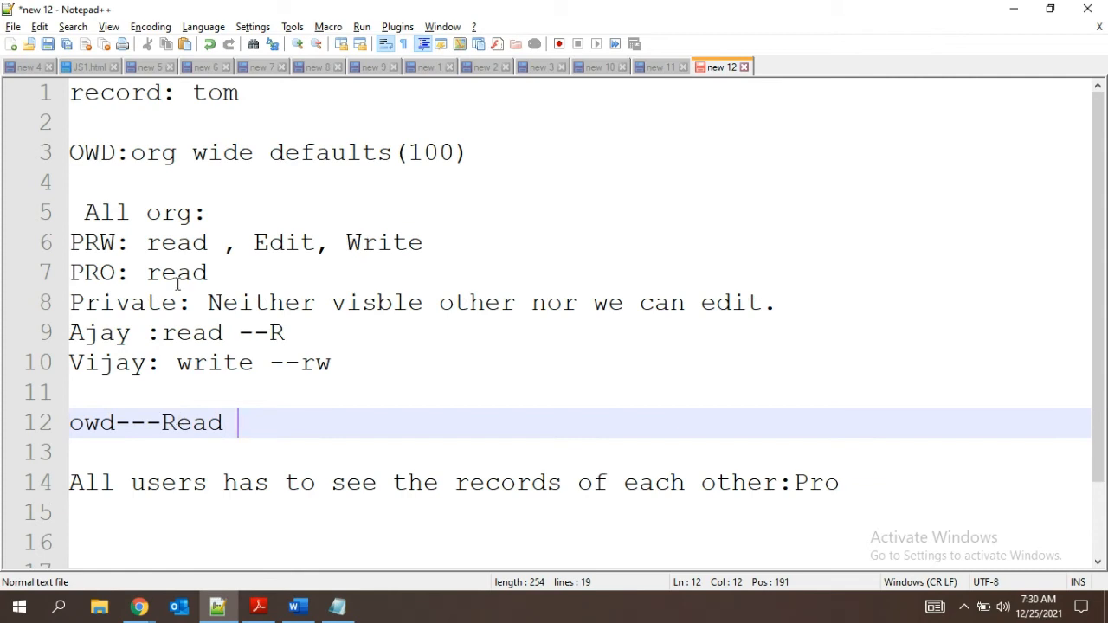
pyautogui.doubleClick(110, 273)
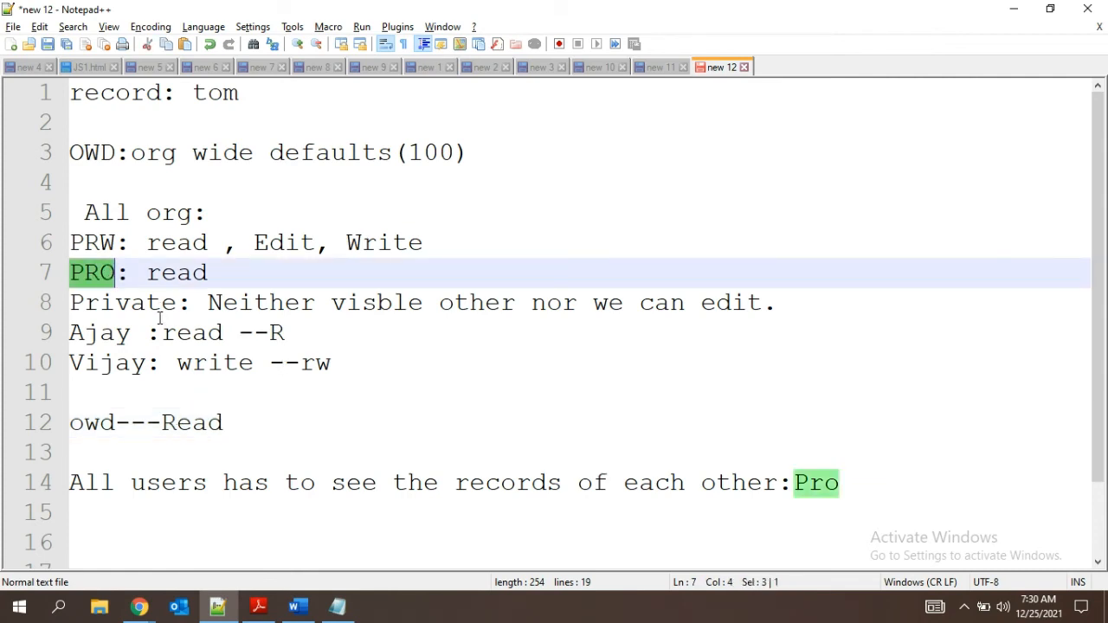
pyautogui.moveTo(338, 363); pyautogui.dragTo(179, 337)
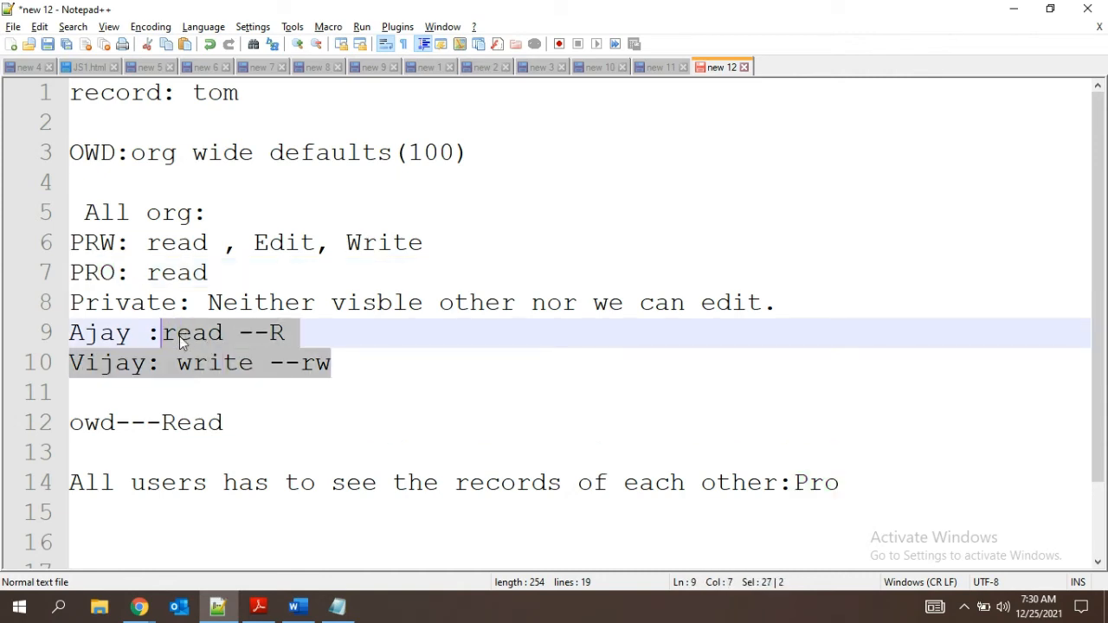
pyautogui.click(303, 338)
pyautogui.moveTo(287, 334); pyautogui.dragTo(168, 325)
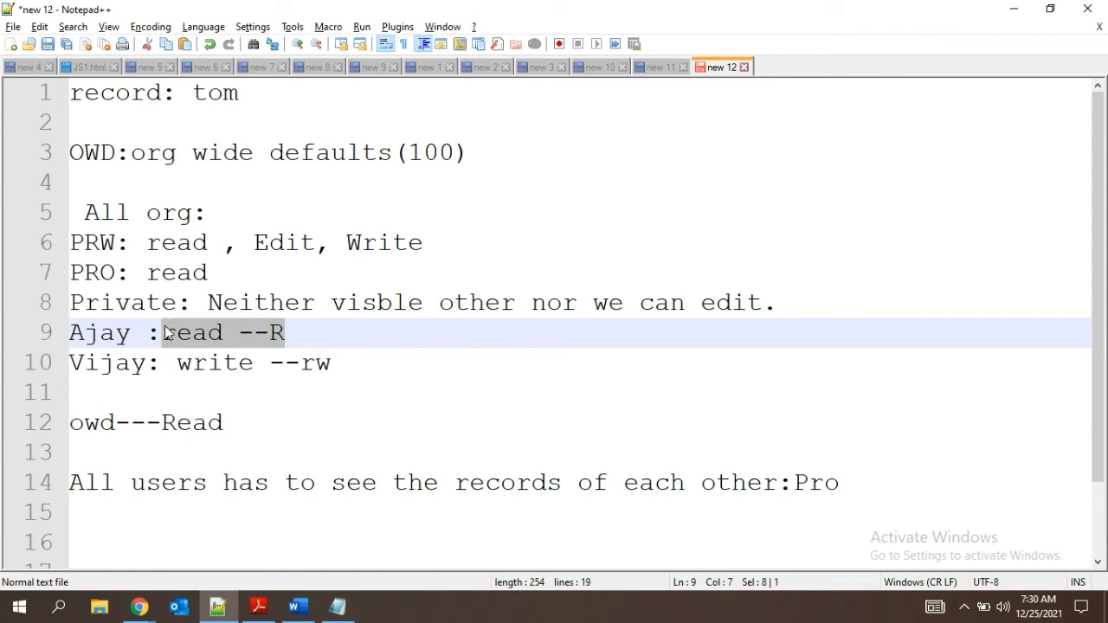
# Delete the access values and notes from both sample users' lines, keeping only their labels
pyautogui.moveTo(346, 364); pyautogui.dragTo(178, 363)
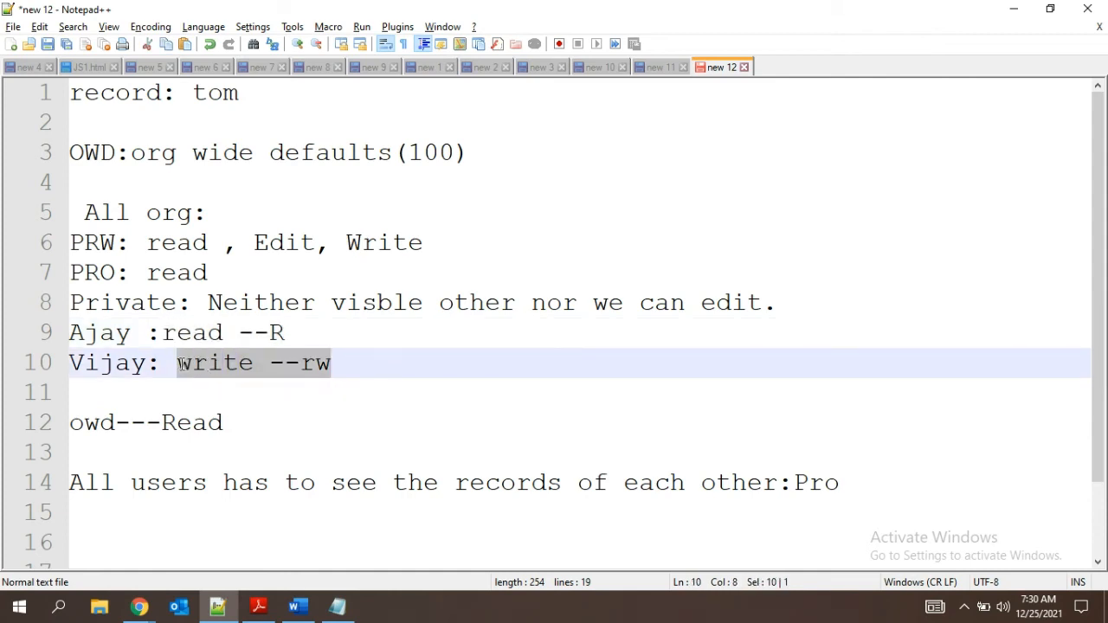
pyautogui.press('BackSpace')
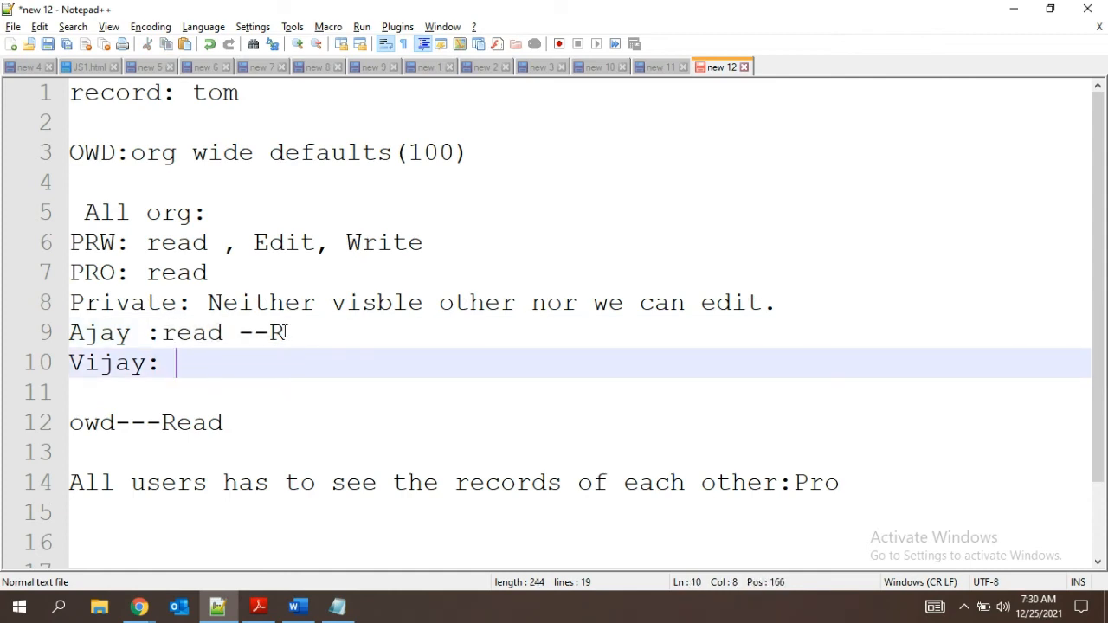
pyautogui.moveTo(285, 334); pyautogui.dragTo(163, 333)
pyautogui.press('BackSpace')
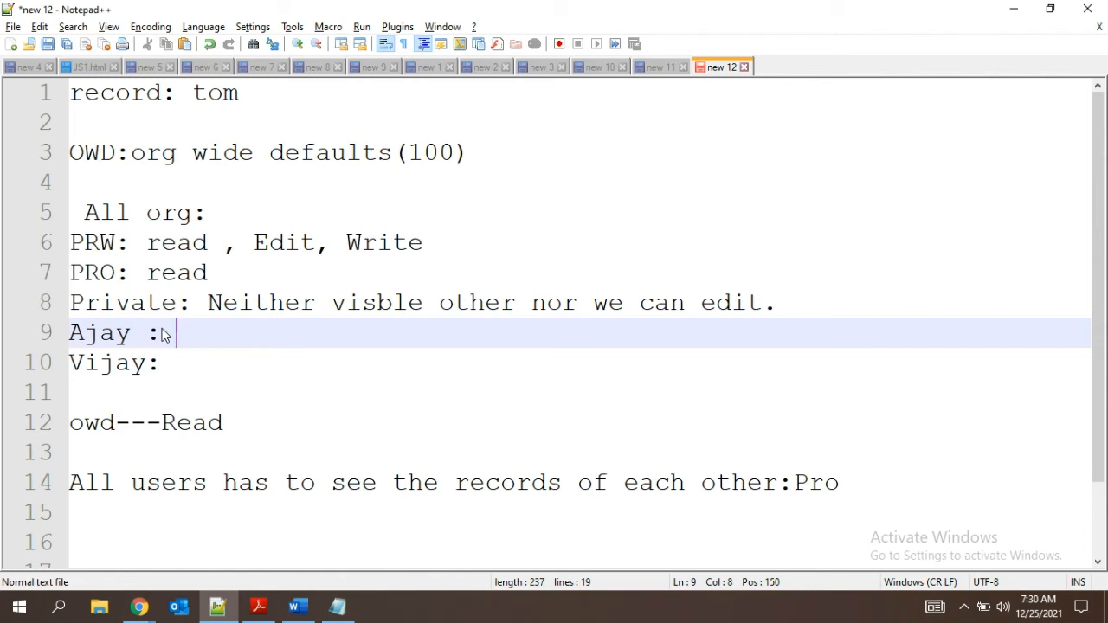
# Enter "Write" as the first sample user's access value and "write" as the second's
pyautogui.write('W')
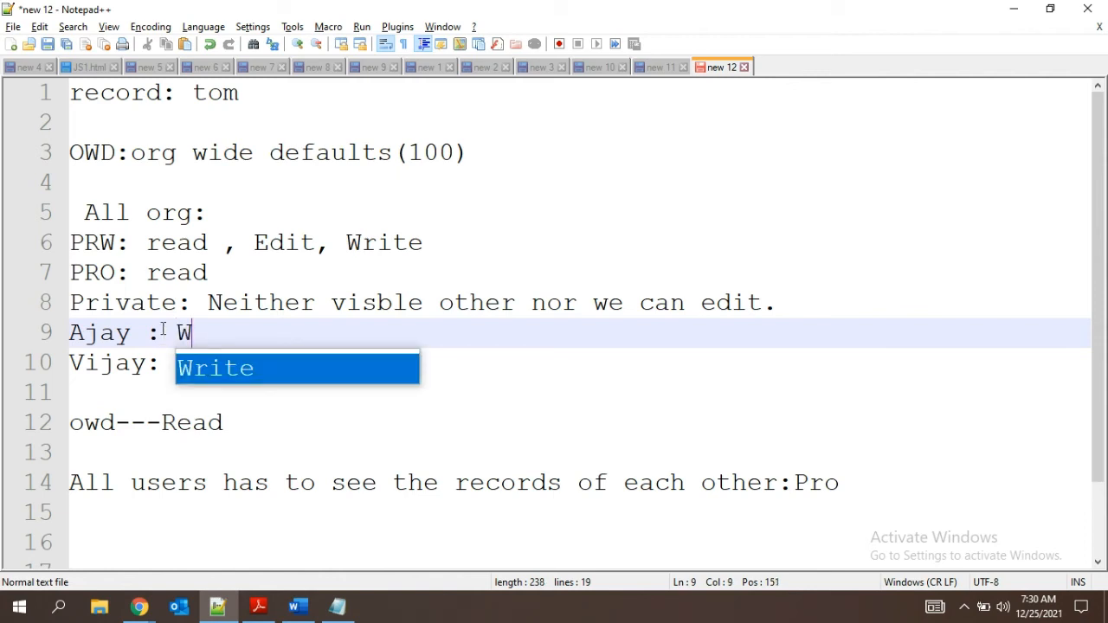
pyautogui.doubleClick(245, 380)
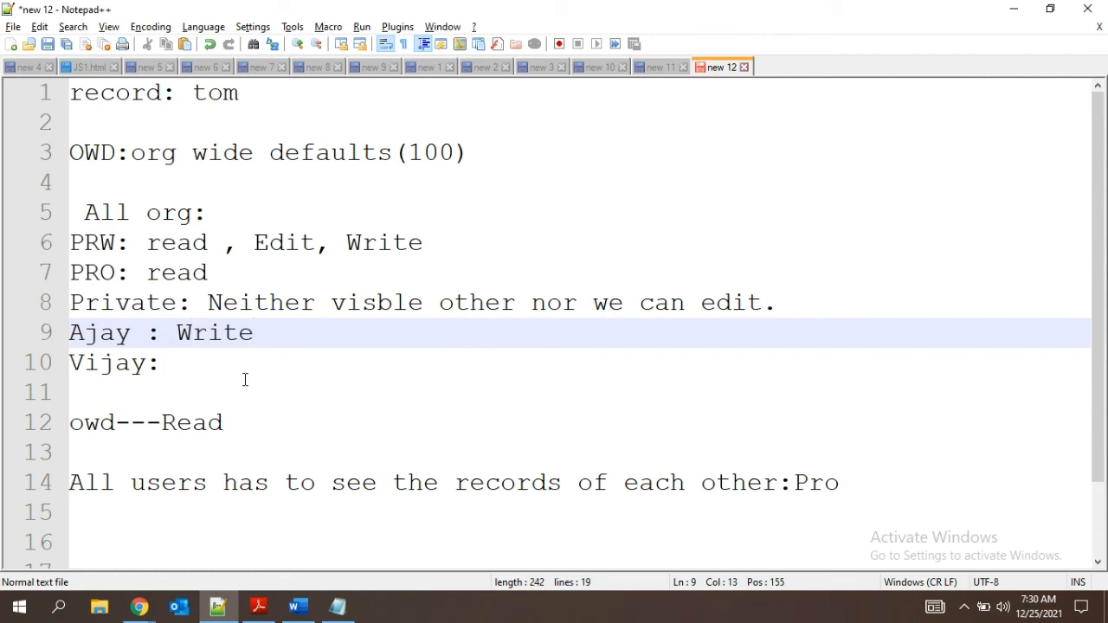
pyautogui.click(203, 365)
pyautogui.write('write')
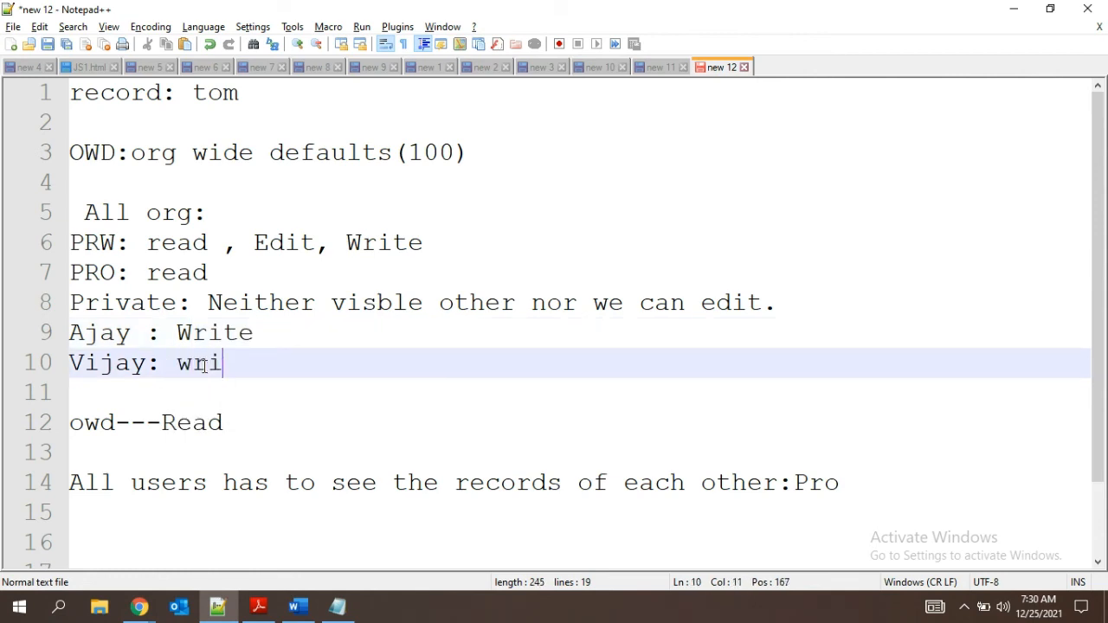
# Replace "Read" on the owd line with "PRW"
pyautogui.click(188, 427)
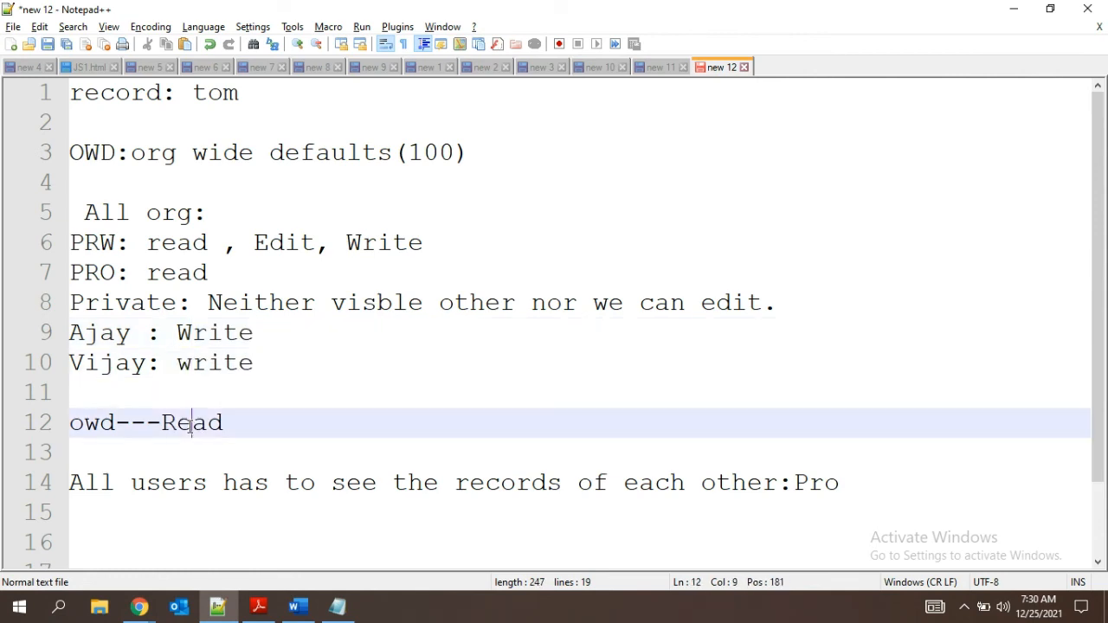
pyautogui.doubleClick(189, 427)
pyautogui.press('BackSpace')
pyautogui.write('PRW')
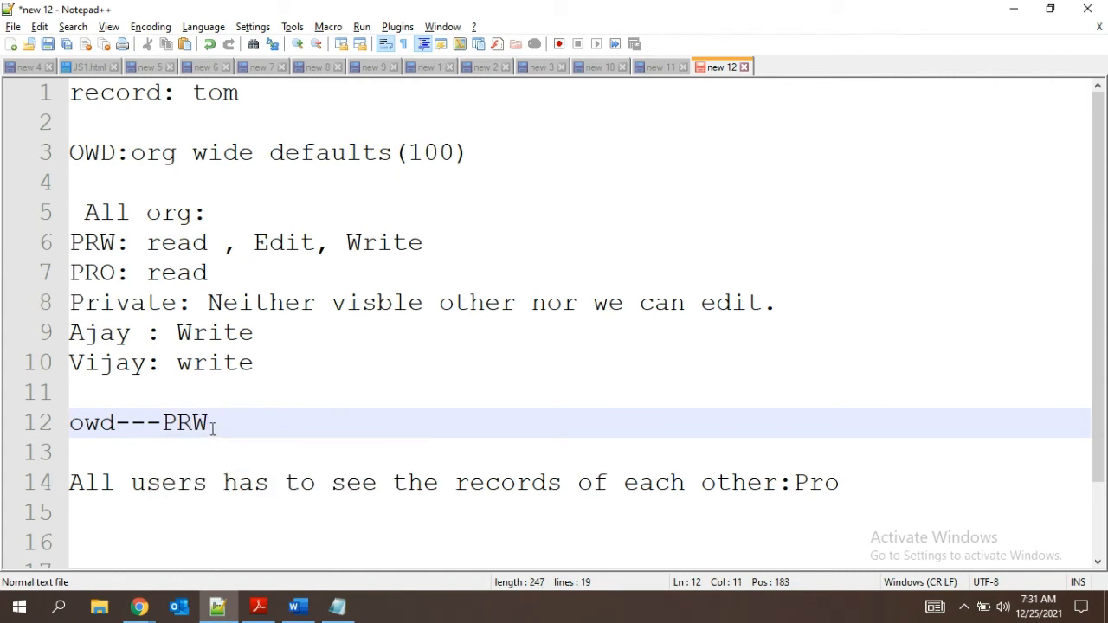
# Highlight the sample users' write access and the PRW setting on the owd line to compare them
pyautogui.doubleClick(233, 333)
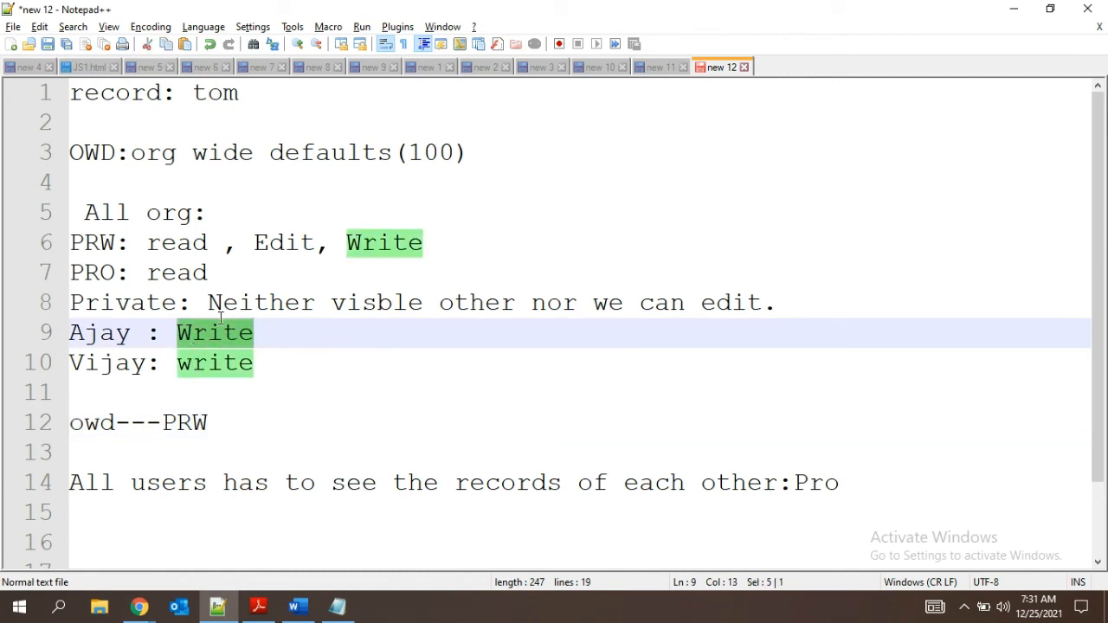
pyautogui.doubleClick(195, 426)
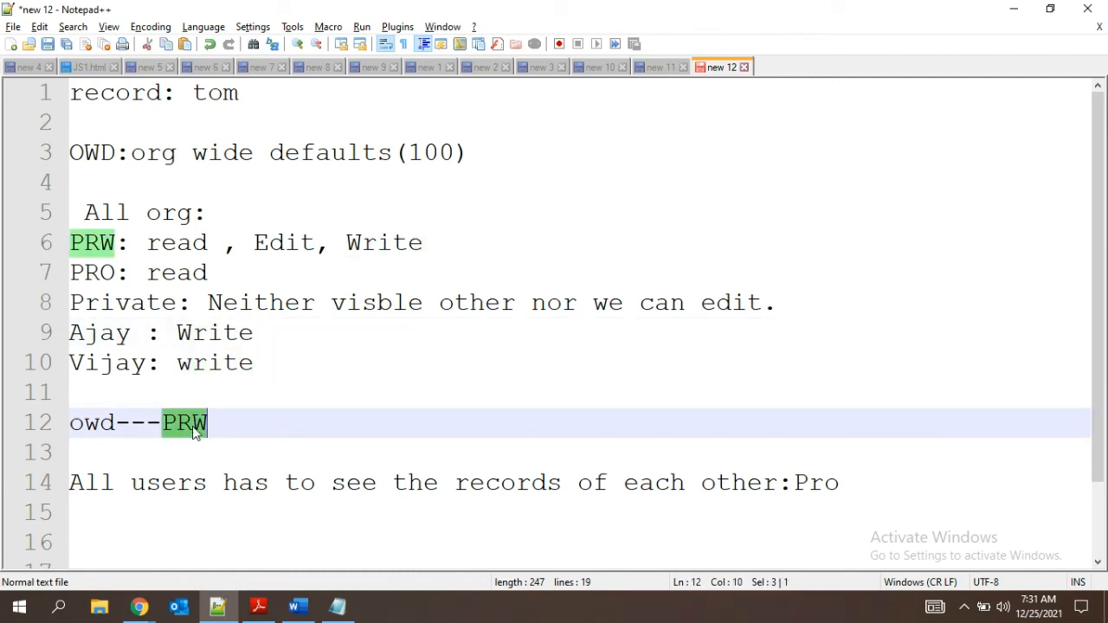
pyautogui.click(269, 351)
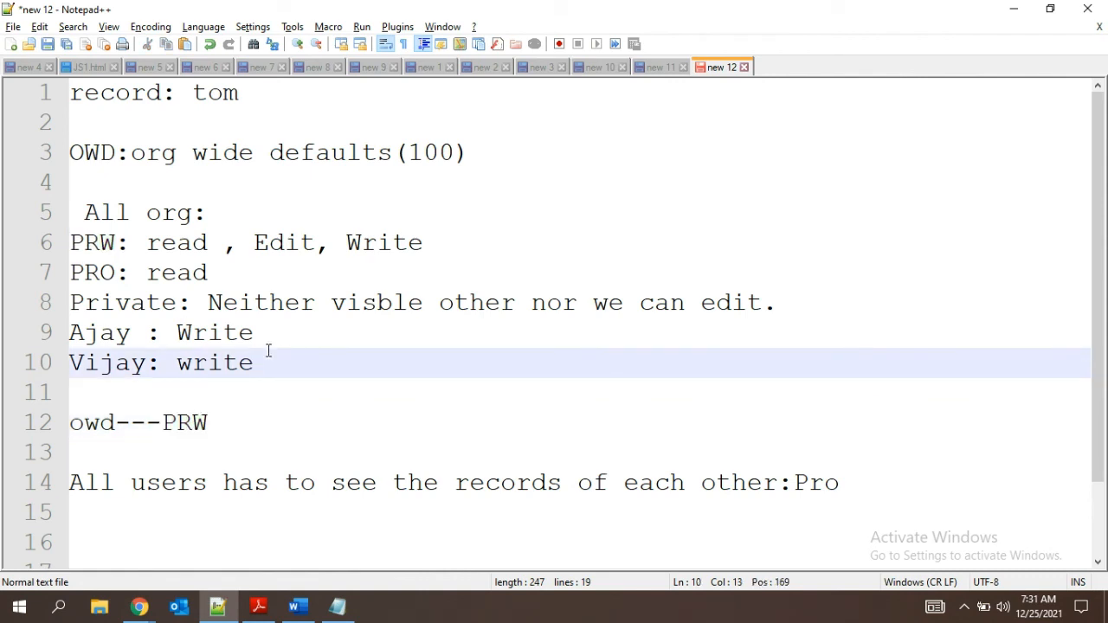
pyautogui.press('alt')
pyautogui.click(264, 365)
pyautogui.keyDown('shift'); pyautogui.click(210, 333); pyautogui.keyUp('shift')
pyautogui.click(212, 420)
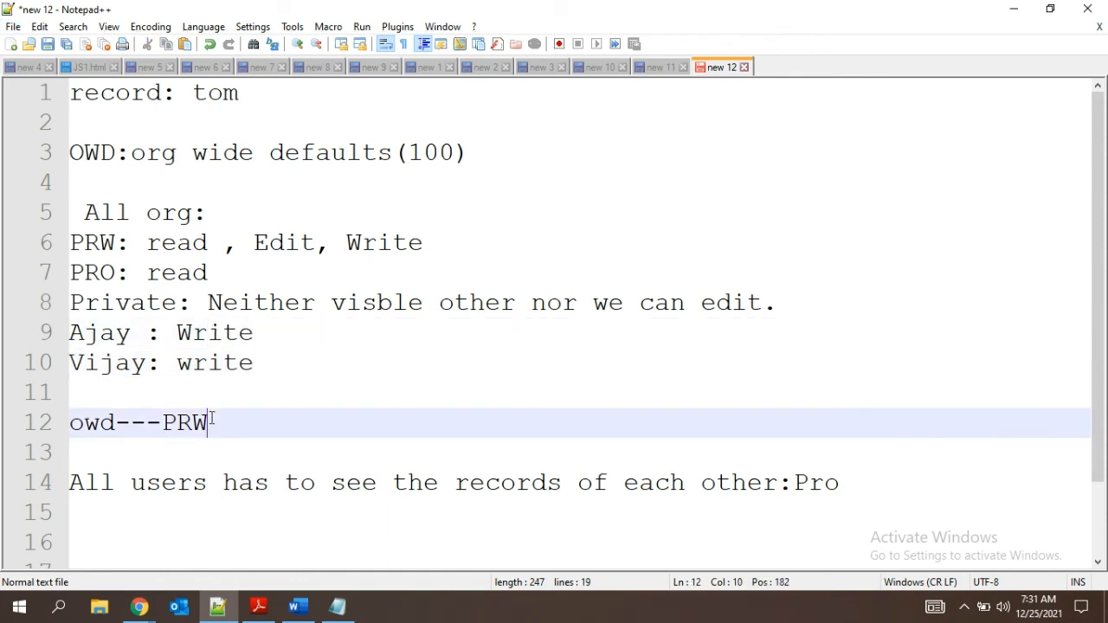
pyautogui.doubleClick(190, 424)
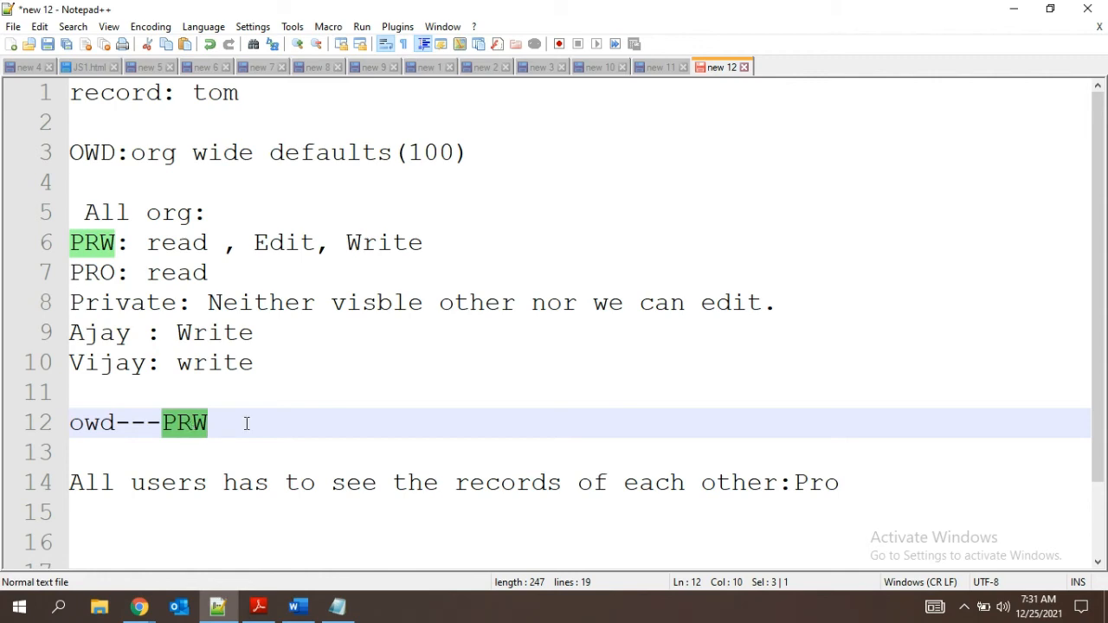
pyautogui.click(247, 423)
pyautogui.click(183, 421)
pyautogui.doubleClick(184, 420)
pyautogui.click(223, 422)
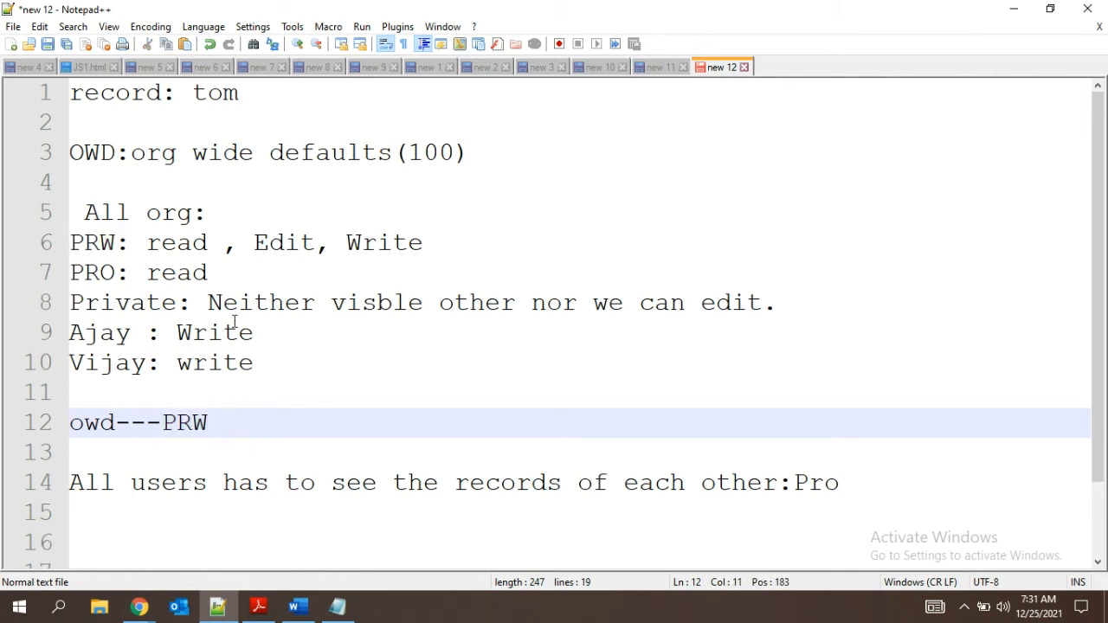
# Delete "PRW" from the owd line and replace the second sample user's access value with "No access"
pyautogui.moveTo(211, 421); pyautogui.dragTo(160, 421)
pyautogui.press('BackSpace')
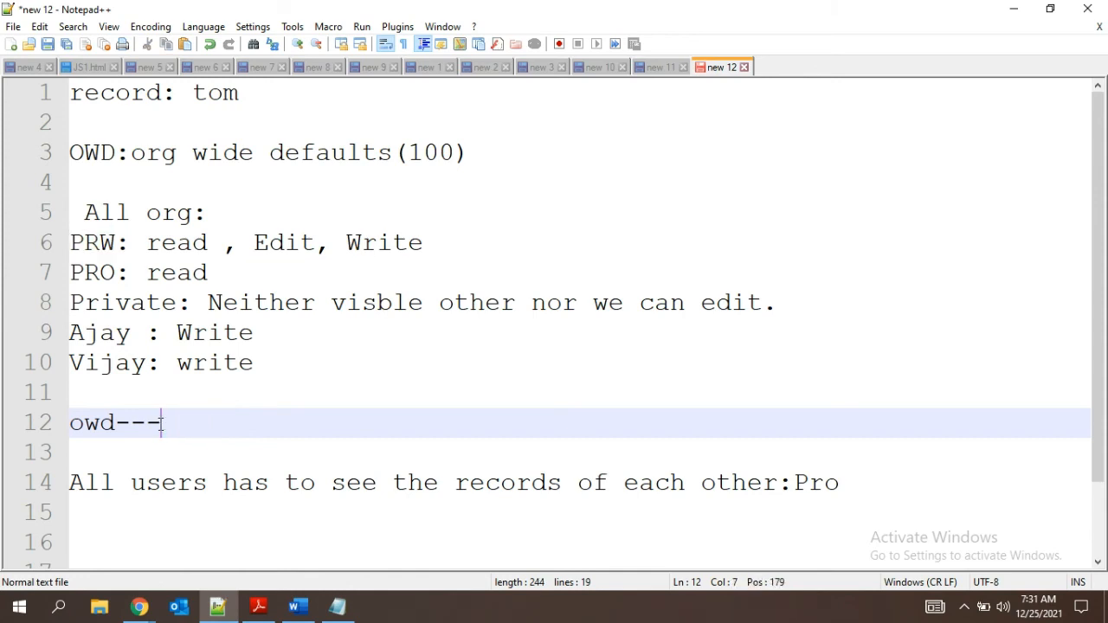
pyautogui.doubleClick(230, 367)
pyautogui.write('private')
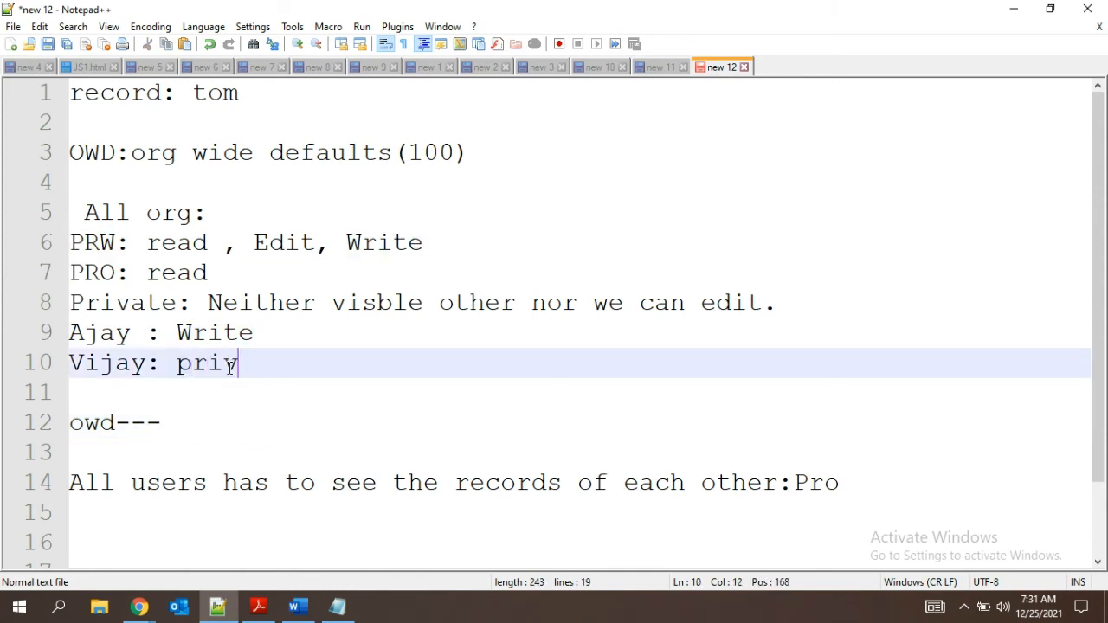
pyautogui.press('BackSpace')
pyautogui.press('BackSpace')
pyautogui.press('BackSpace')
pyautogui.press('BackSpace')
pyautogui.press('BackSpace')
pyautogui.press('BackSpace')
pyautogui.press('BackSpace')
pyautogui.write('No access')
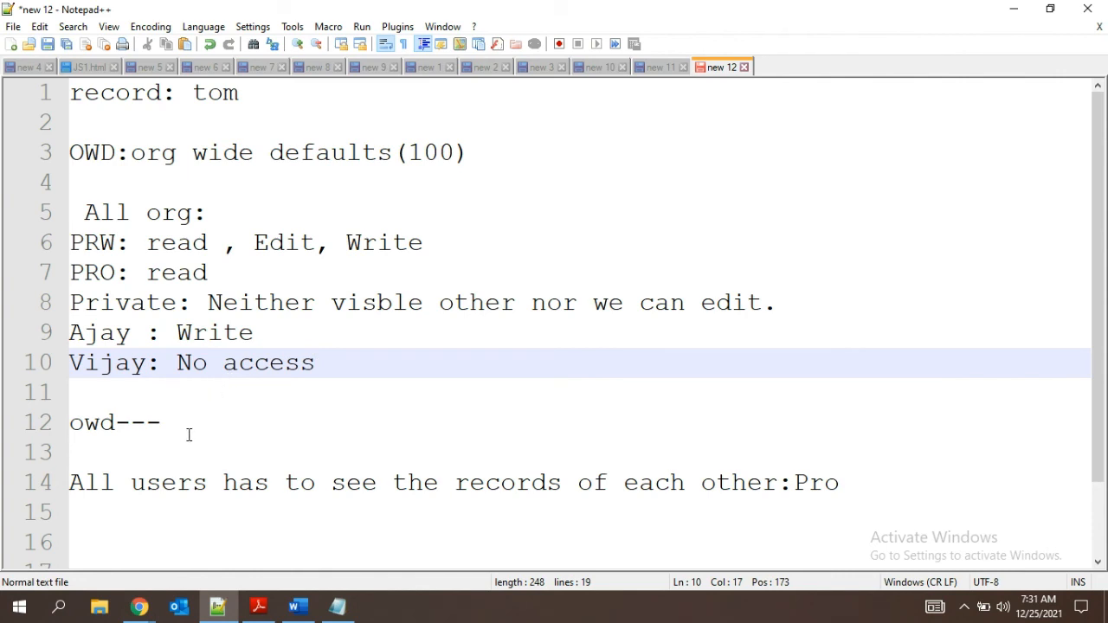
# Complete the owd line with "Private" and append "-- No" to the second sample user's access value
pyautogui.click(189, 435)
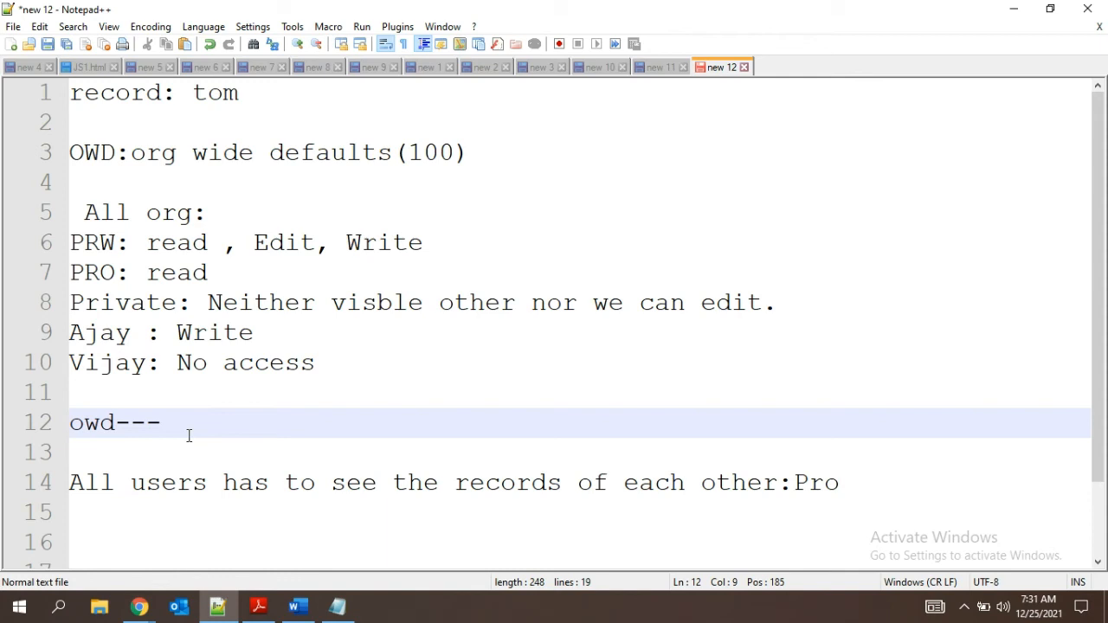
pyautogui.write('Private')
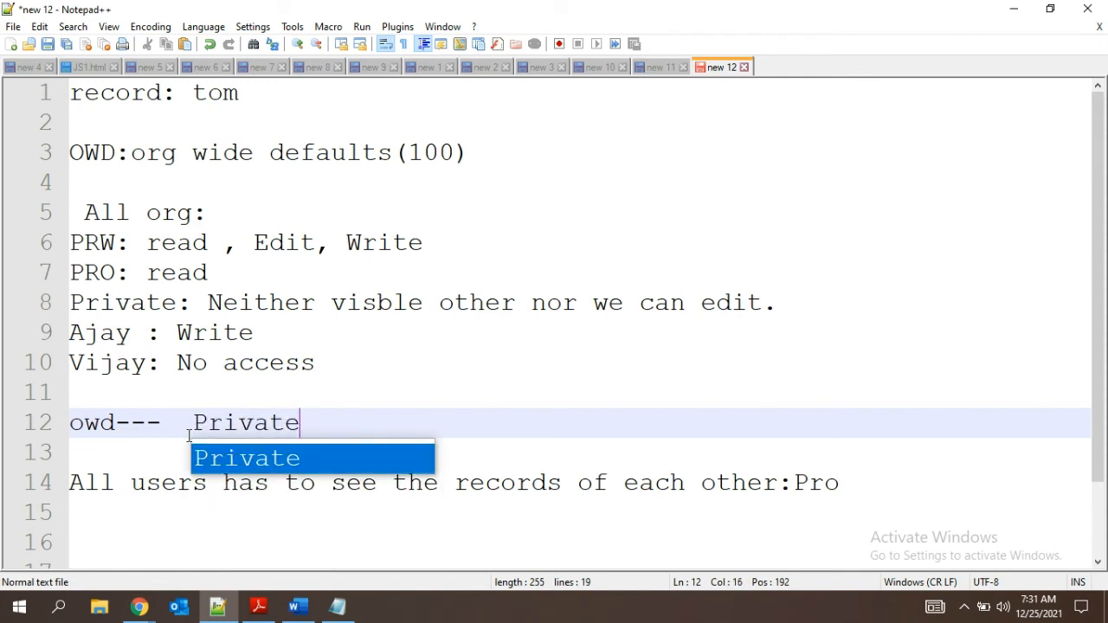
pyautogui.click(350, 365)
pyautogui.write('-- ')
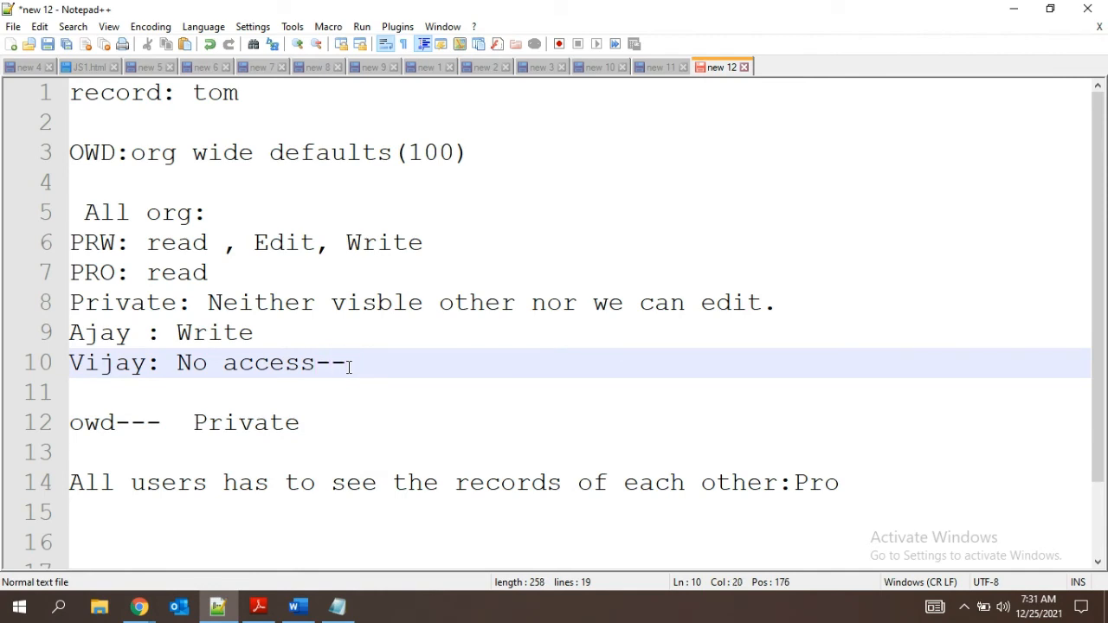
pyautogui.write('No')
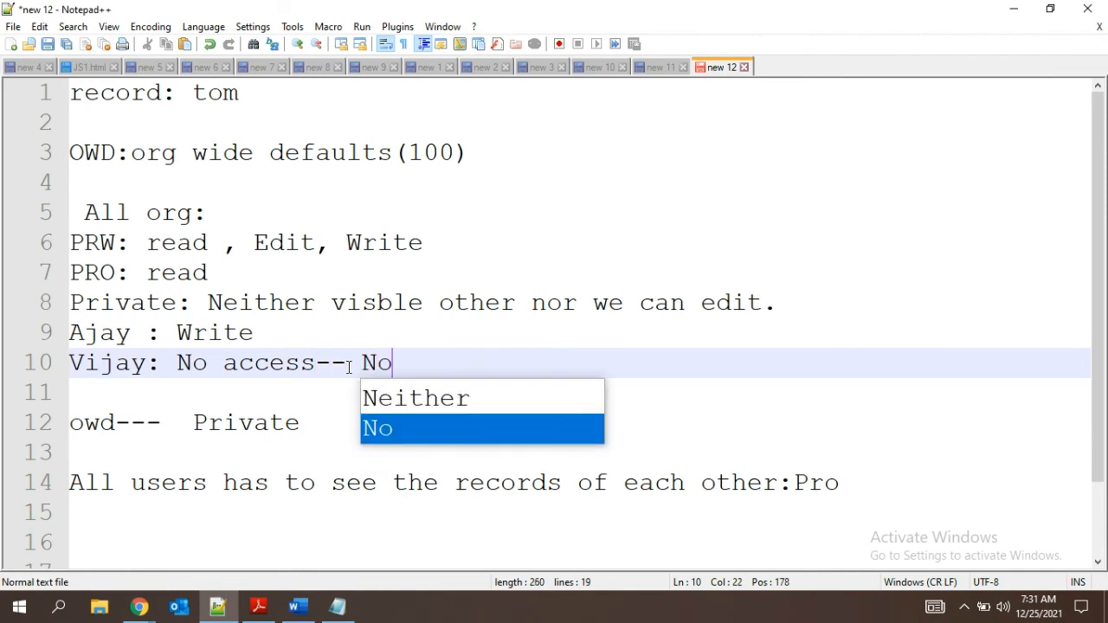
# Append "-- R W" to the first sample user's access value and highlight "R W"
pyautogui.click(326, 340)
pyautogui.write('--')
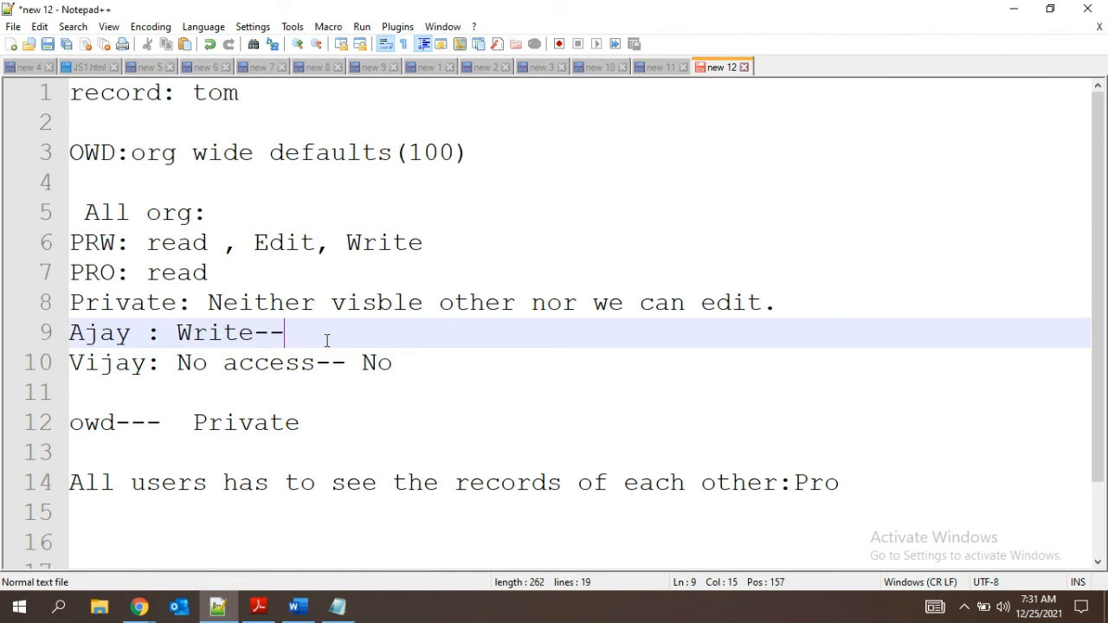
pyautogui.write(' R W')
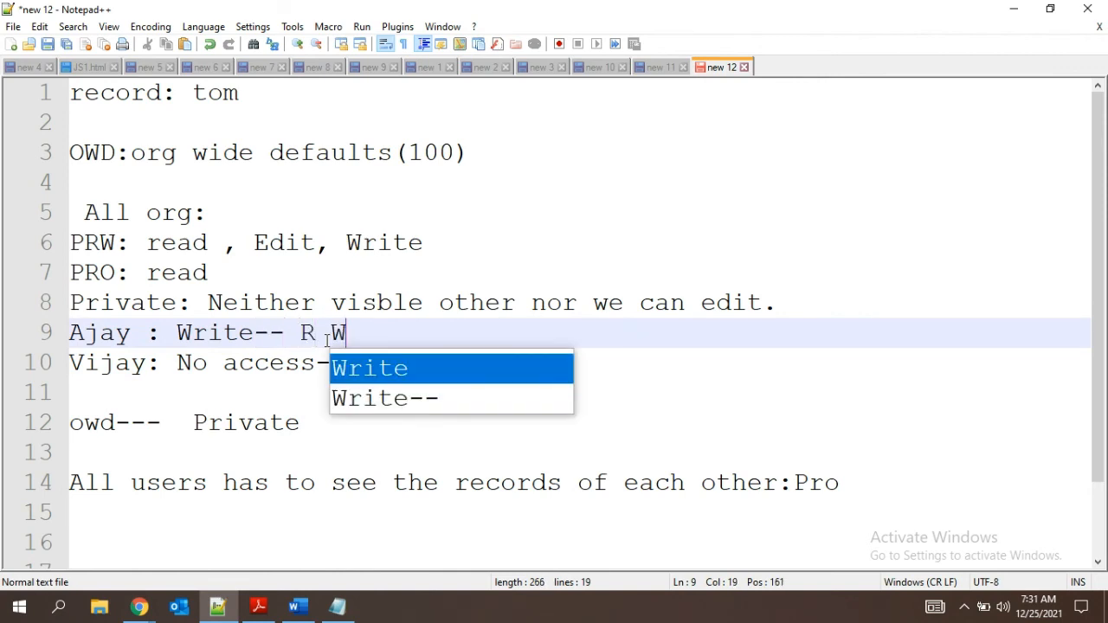
pyautogui.moveTo(364, 337); pyautogui.dragTo(298, 337)
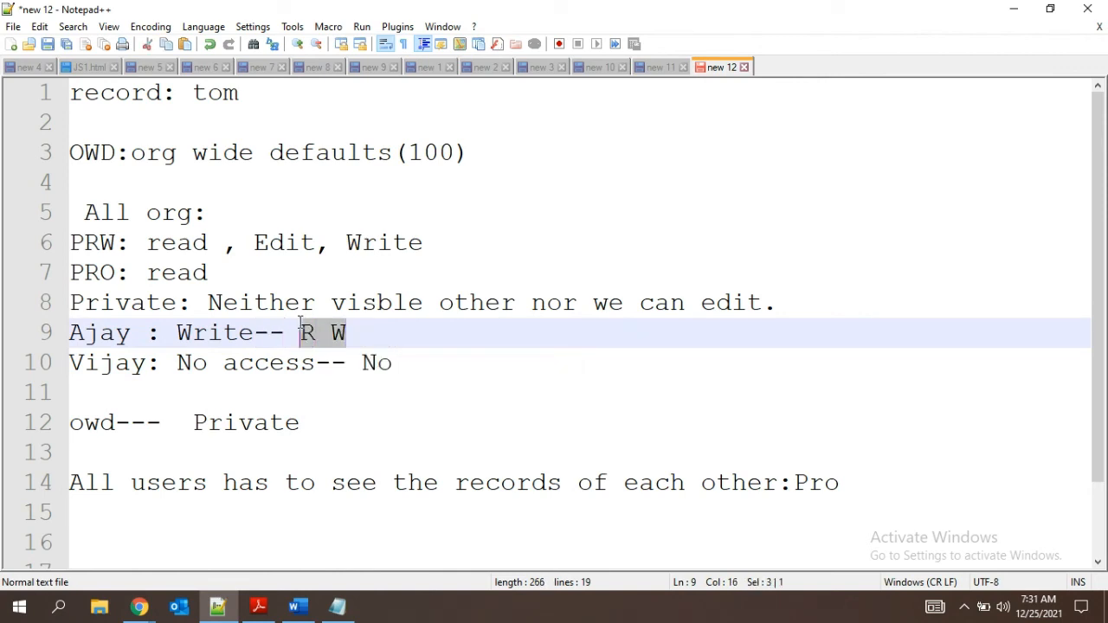
# Replace the second sample user's access value with "Delete"
pyautogui.click(383, 363)
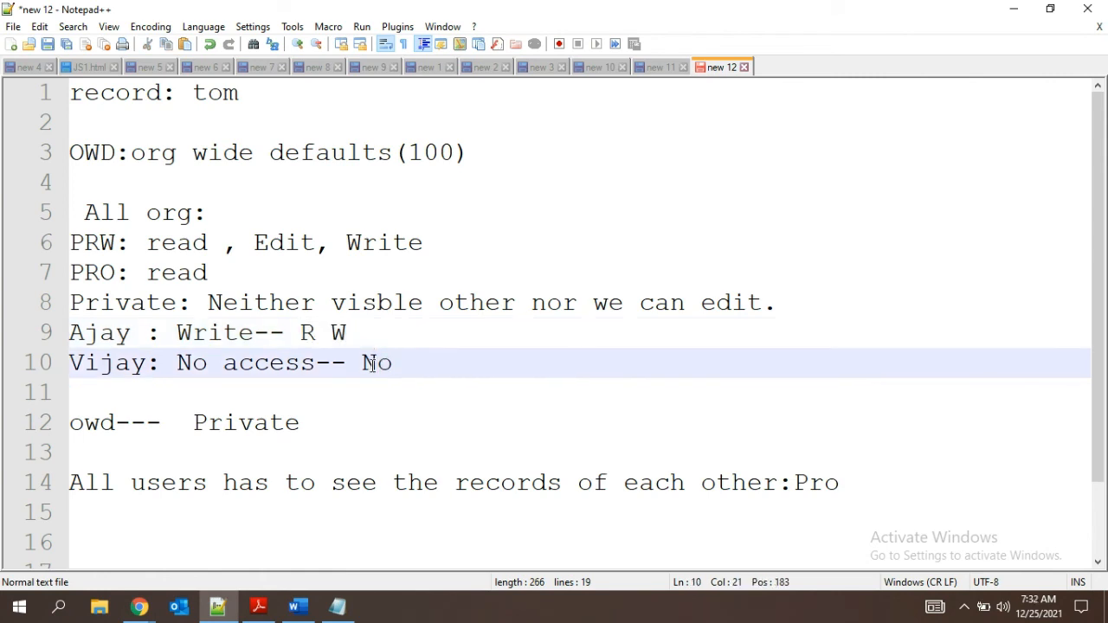
pyautogui.click(416, 381)
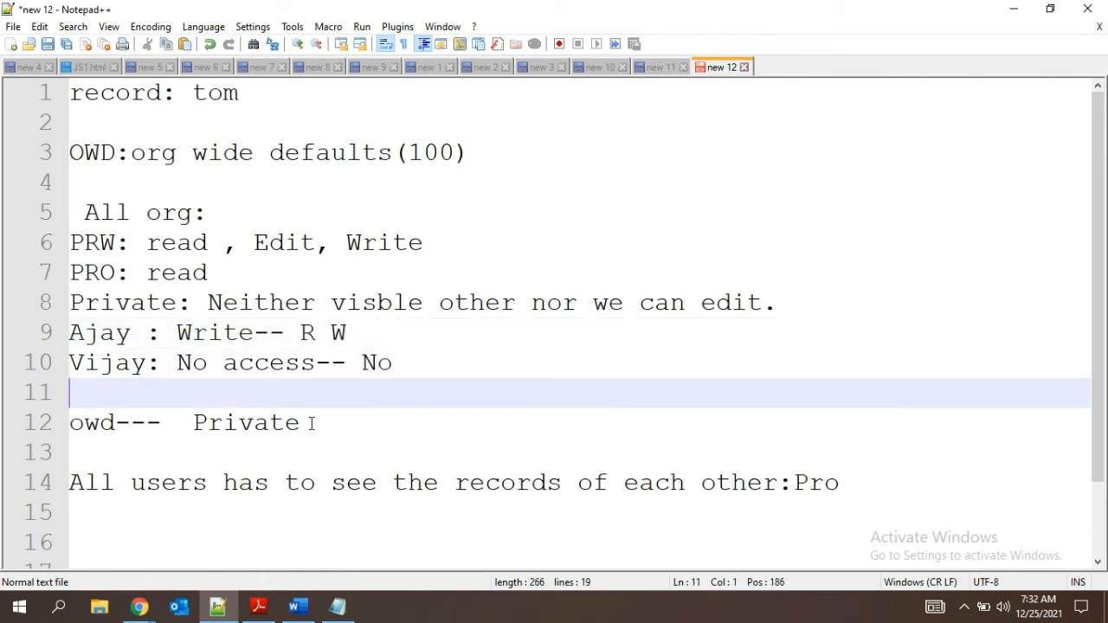
pyautogui.moveTo(309, 421); pyautogui.dragTo(191, 421)
pyautogui.doubleClick(407, 359)
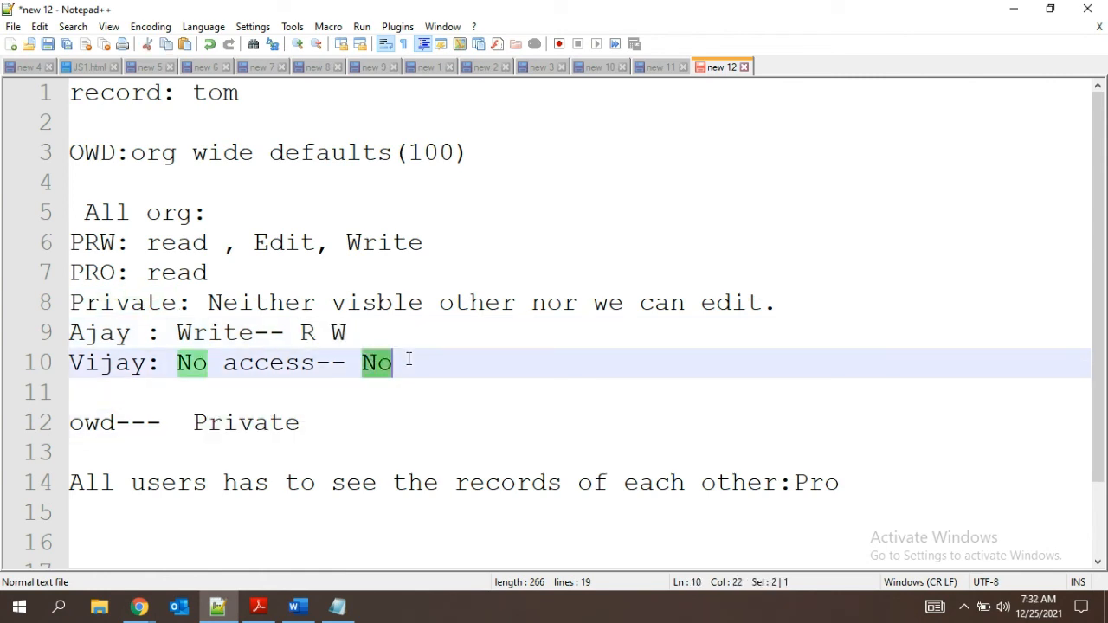
pyautogui.moveTo(408, 360); pyautogui.dragTo(176, 362)
pyautogui.press('BackSpace')
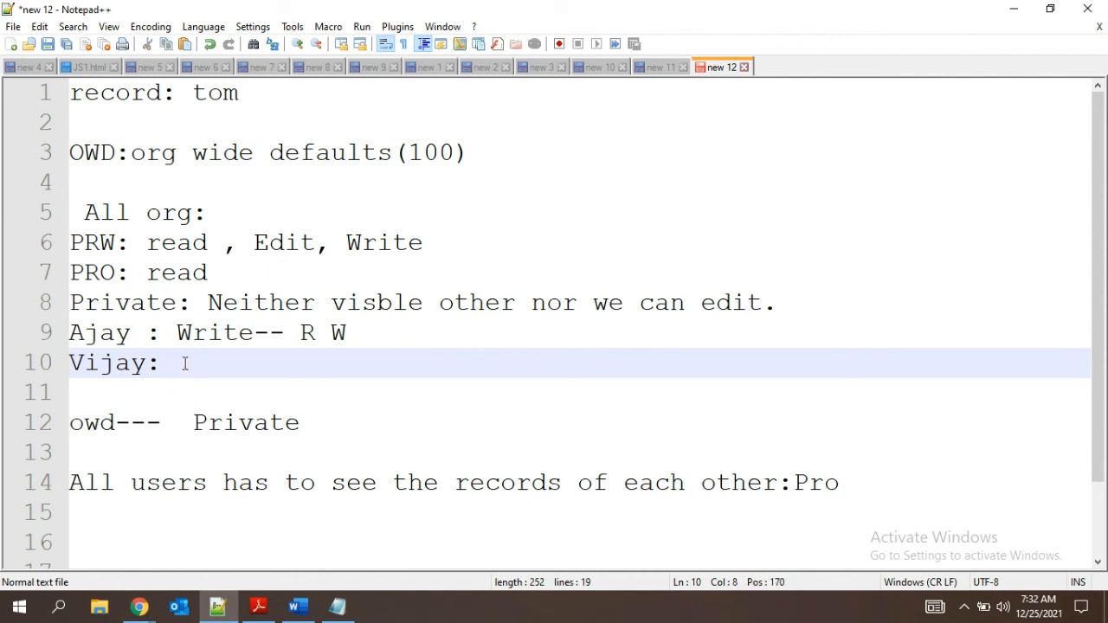
pyautogui.write('Delete')
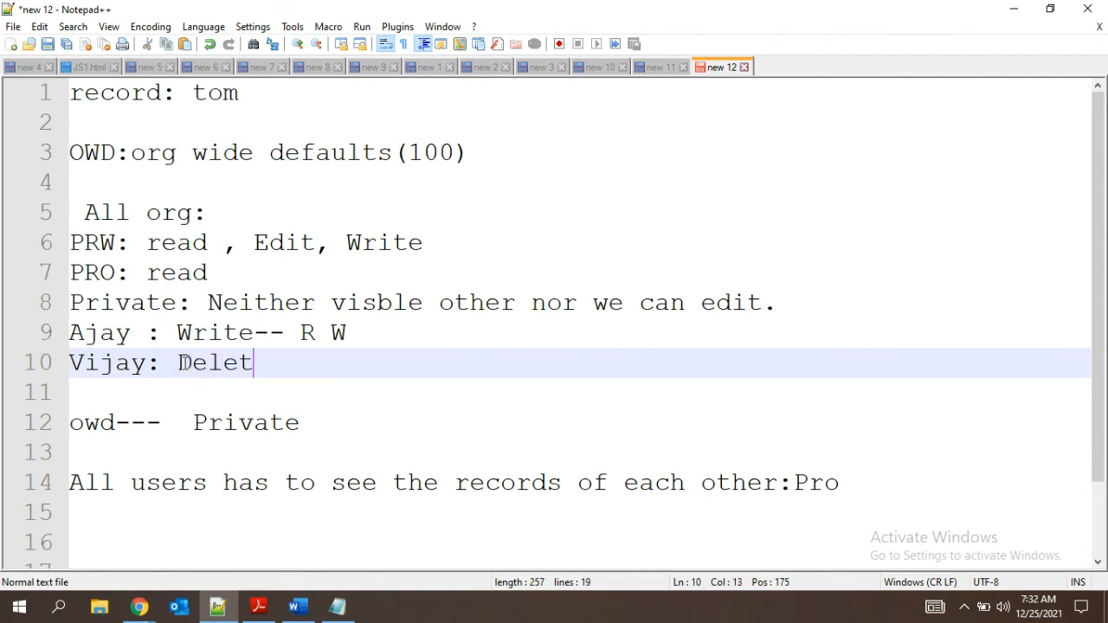
# Delete "-- R W" from the first sample user's line and "Private" from the owd line
pyautogui.click(354, 338)
pyautogui.moveTo(354, 338); pyautogui.dragTo(252, 335)
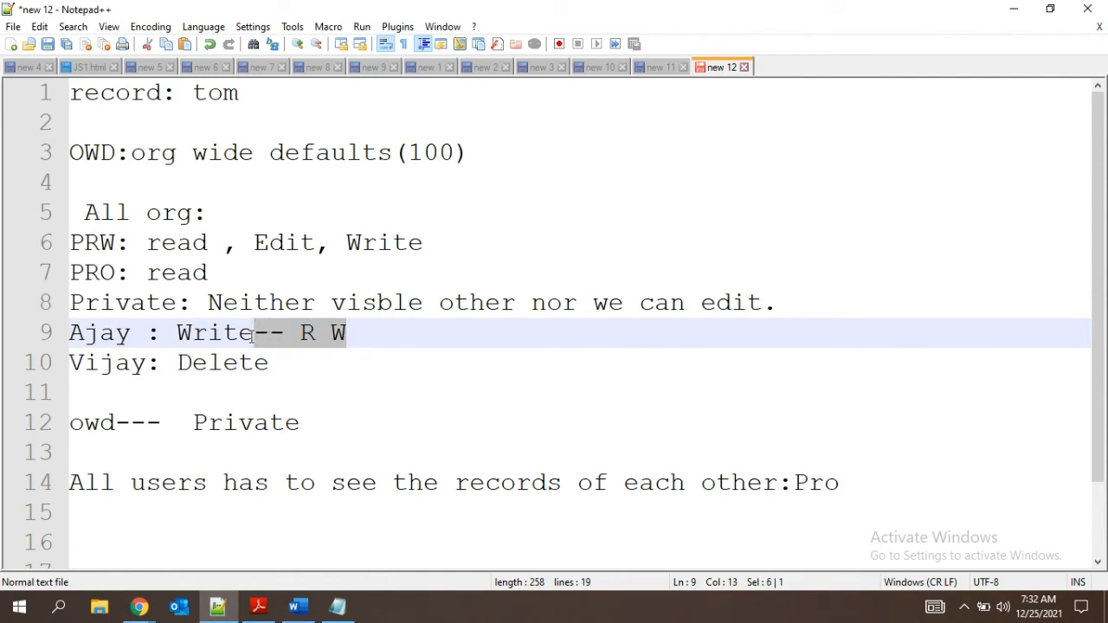
pyautogui.press('BackSpace')
pyautogui.click(318, 424)
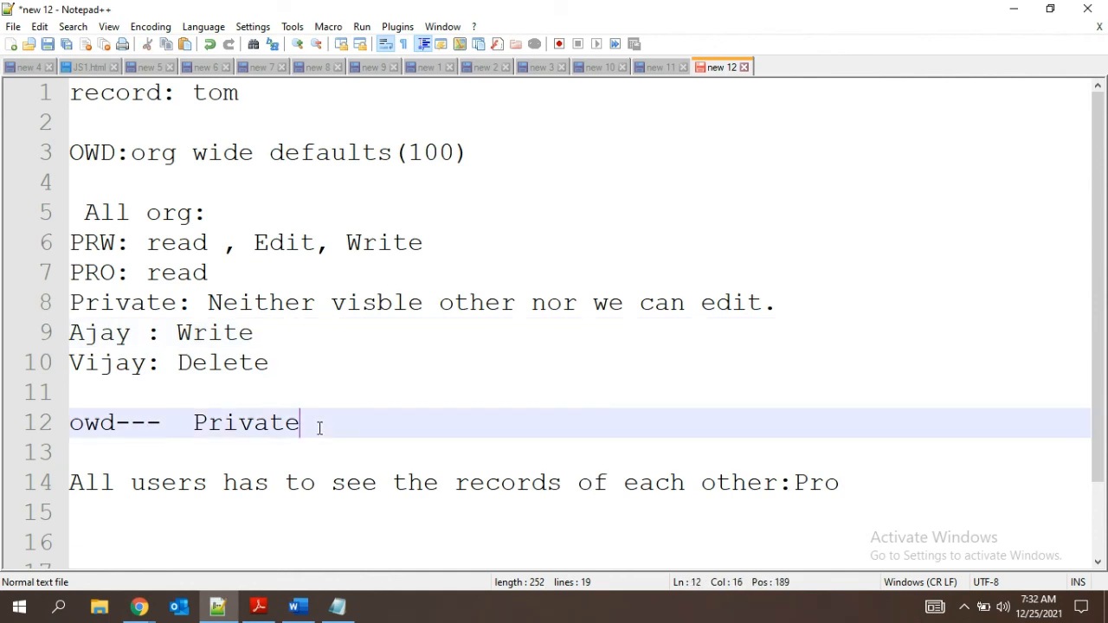
pyautogui.doubleClick(232, 421)
pyautogui.press('BackSpace')
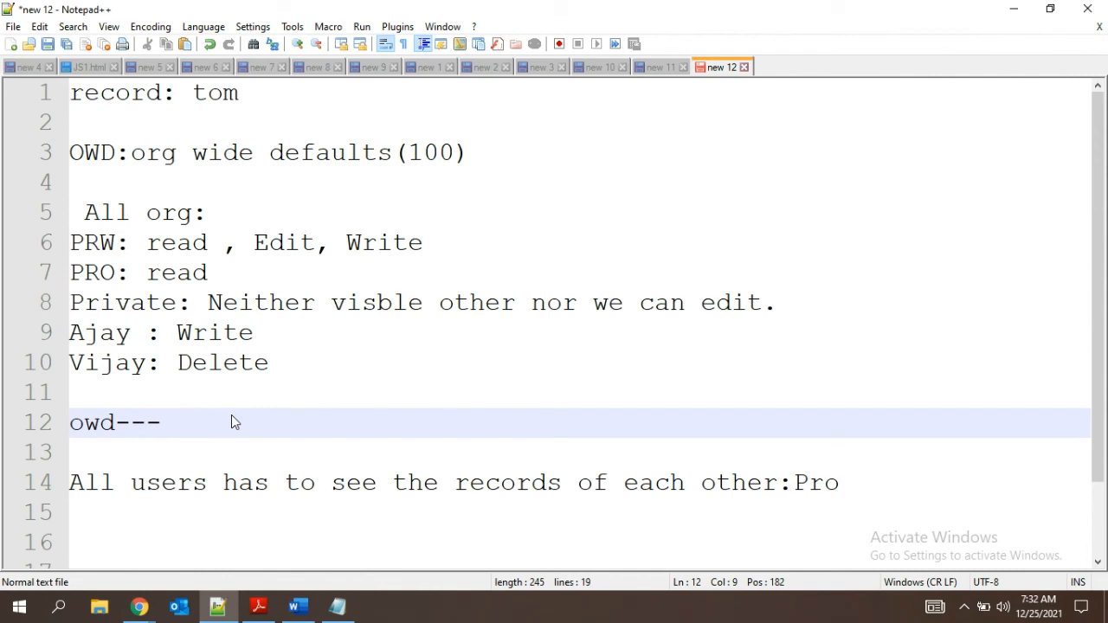
# Change the first sample user's access value to "read"
pyautogui.doubleClick(230, 334)
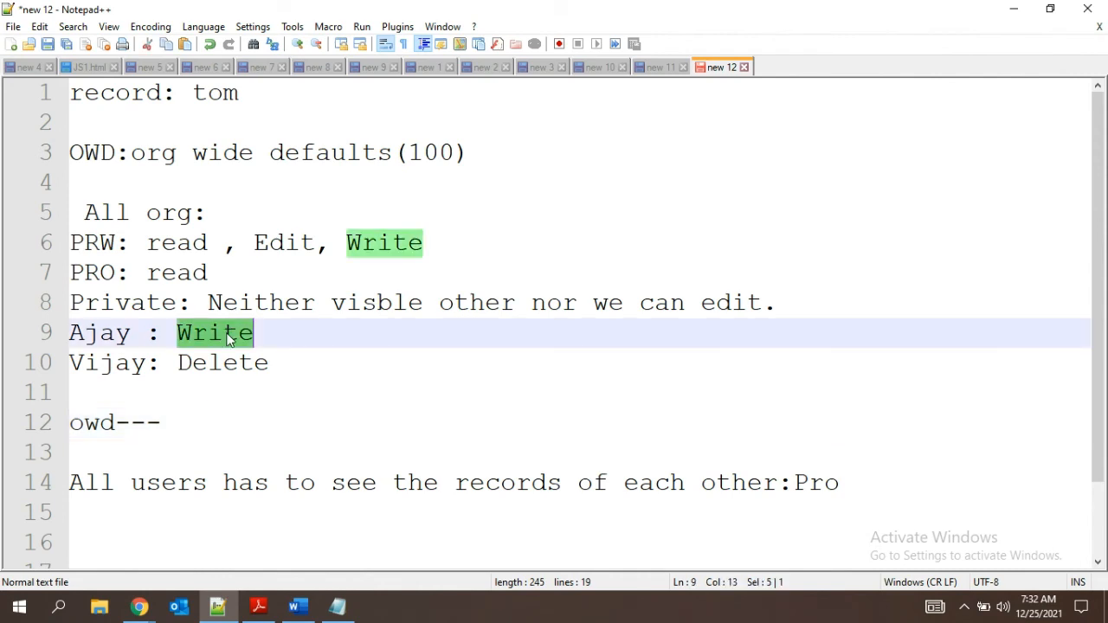
pyautogui.press('BackSpace')
pyautogui.write('read')
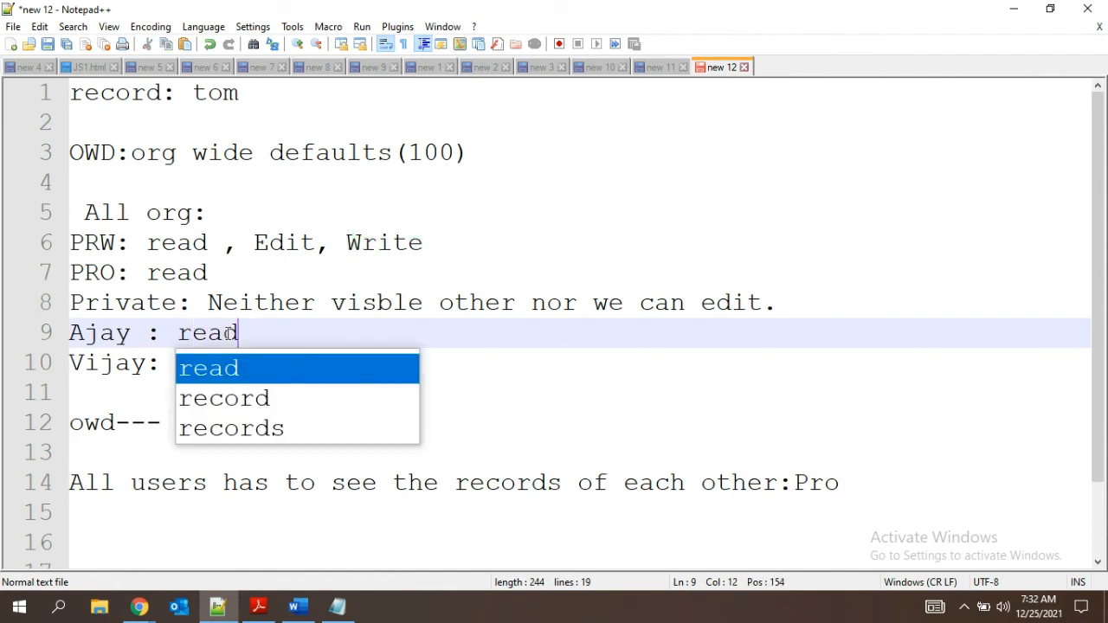
pyautogui.press('Return')
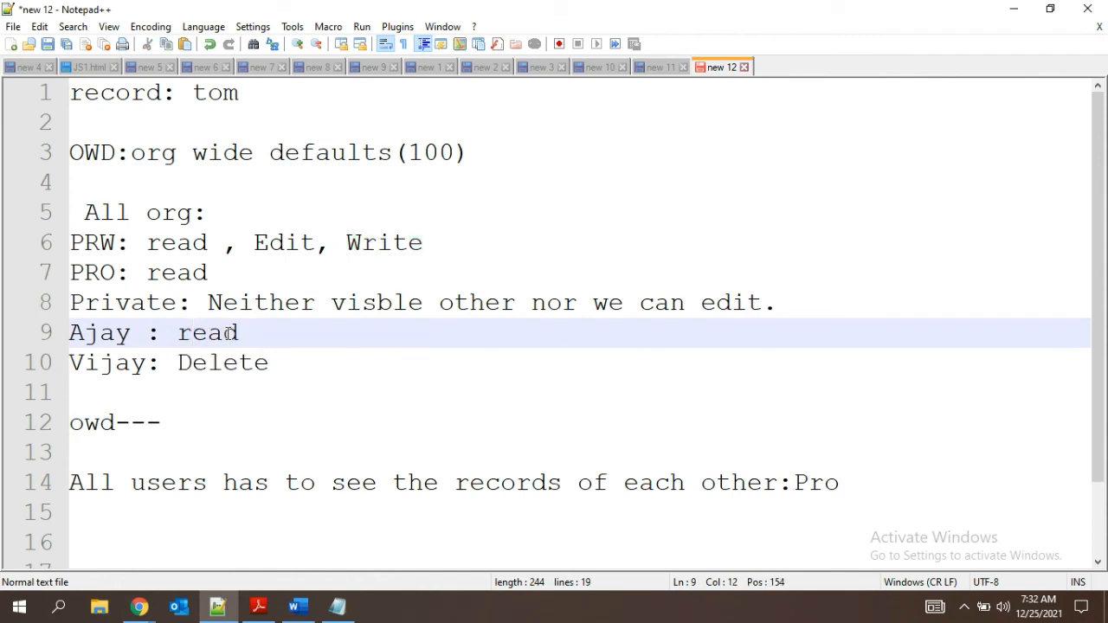
# Add "PRO" to the owd line and append "---" to the second sample user's access value
pyautogui.click(193, 416)
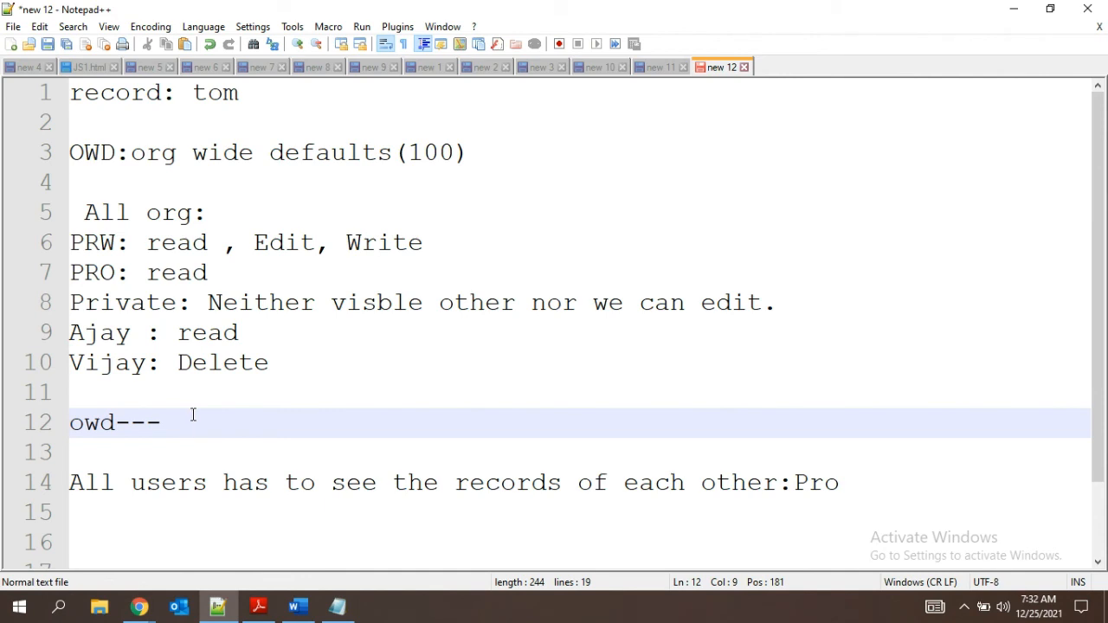
pyautogui.write('PRO')
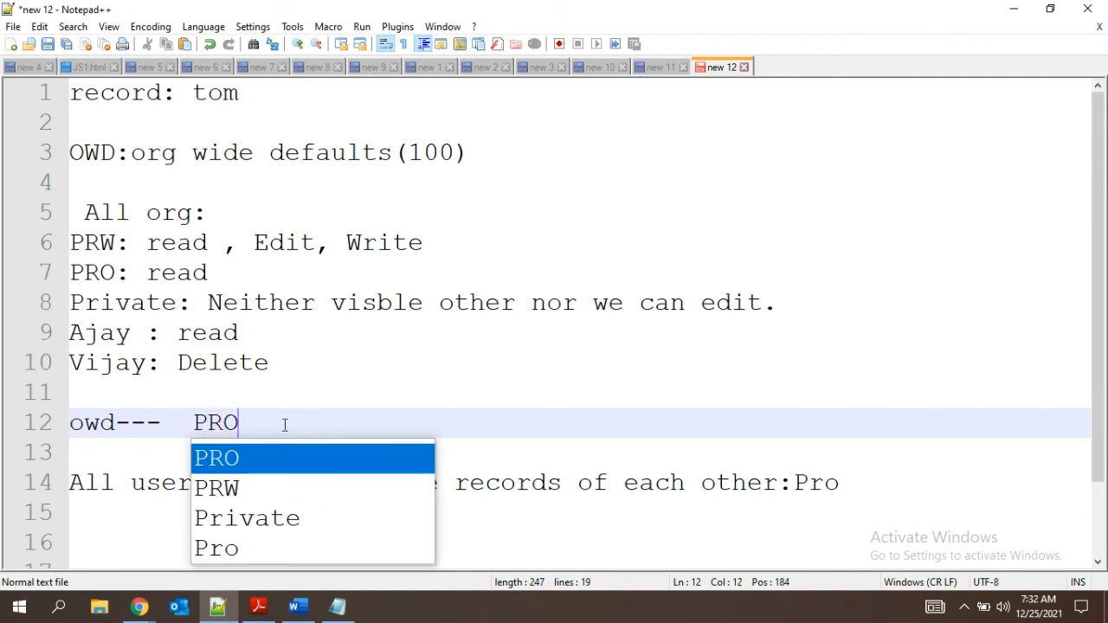
pyautogui.press('Escape')
pyautogui.click(259, 335)
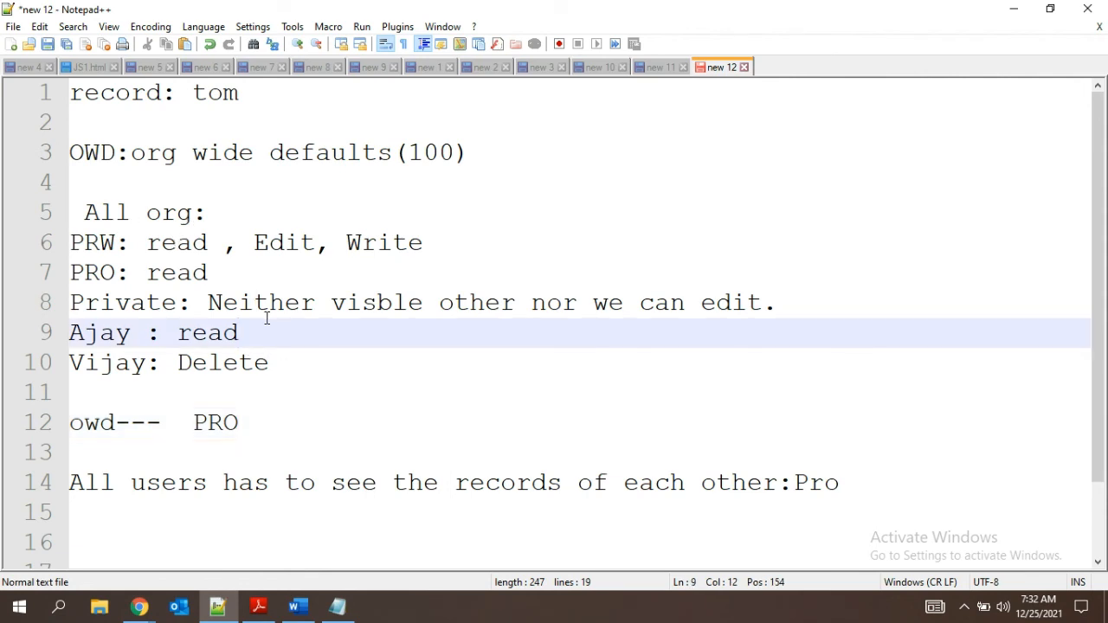
pyautogui.click(288, 360)
pyautogui.write('---')
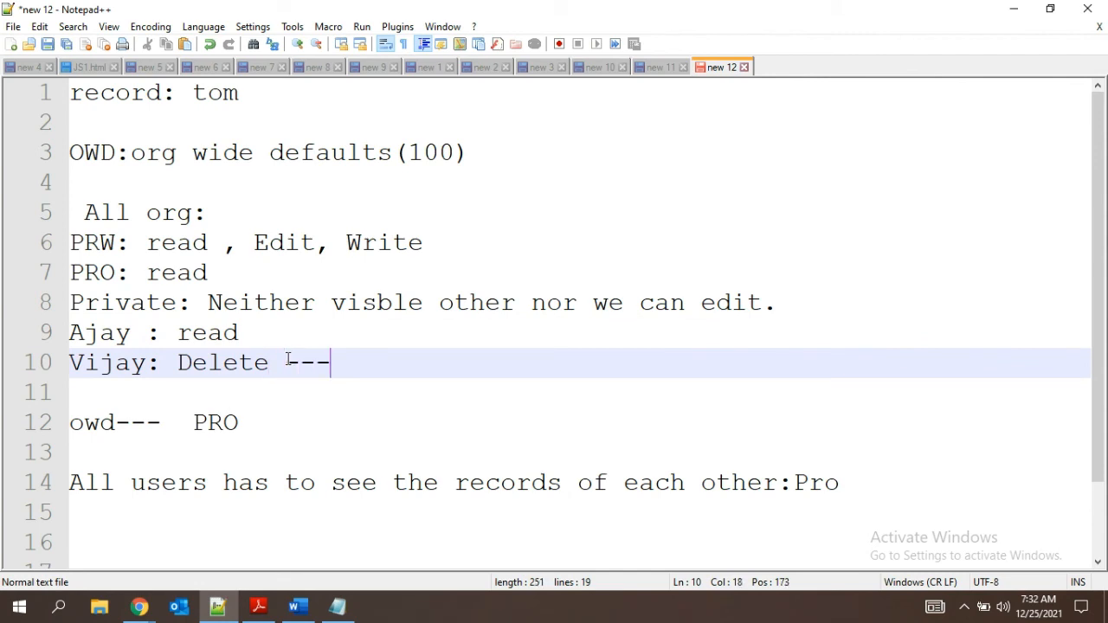
# Highlight the sample users' access values to compare them with the PRO setting on the owd line
pyautogui.click(249, 414)
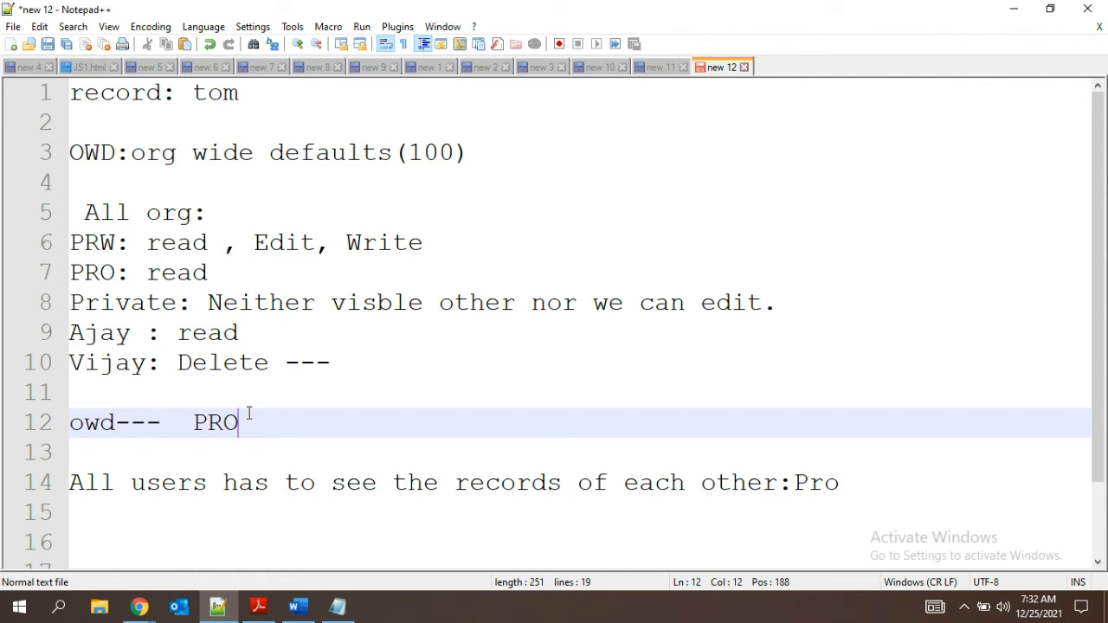
pyautogui.doubleClick(232, 362)
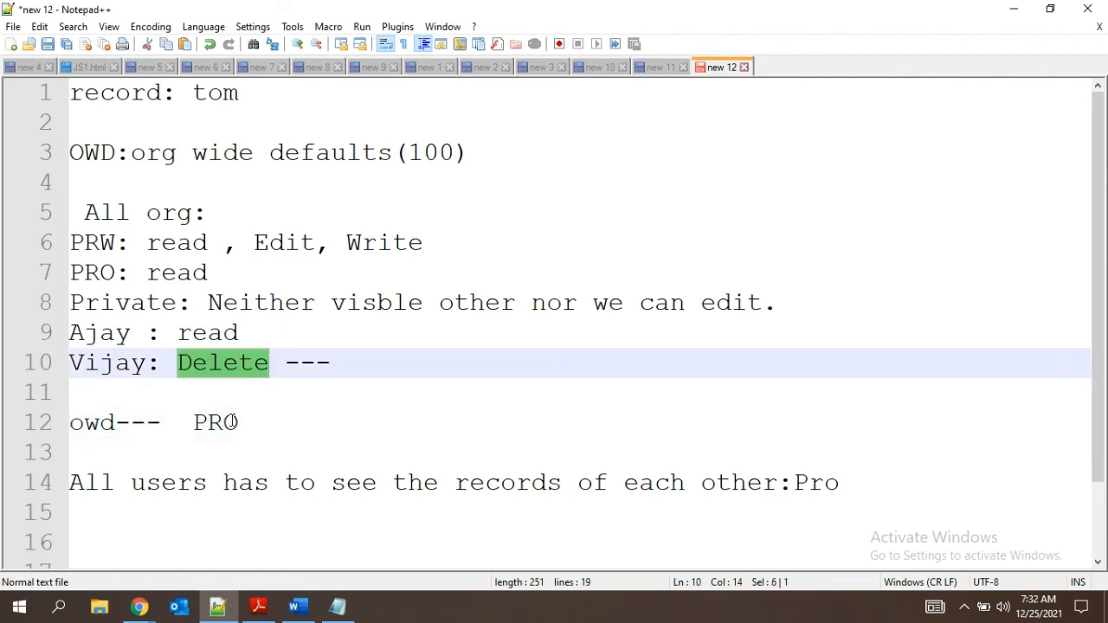
pyautogui.click(237, 422)
pyautogui.click(251, 332)
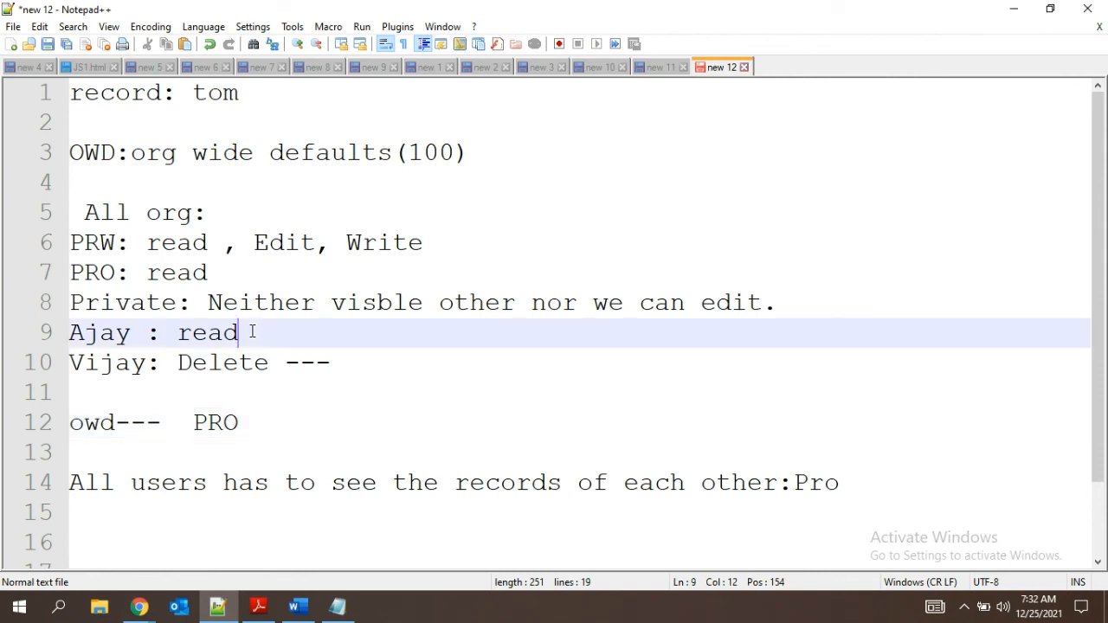
pyautogui.moveTo(251, 332); pyautogui.dragTo(178, 332)
# Remove "Delete" from the second sample user's line, and highlight the first user's "read" value and the PRO setting
pyautogui.doubleClick(241, 366)
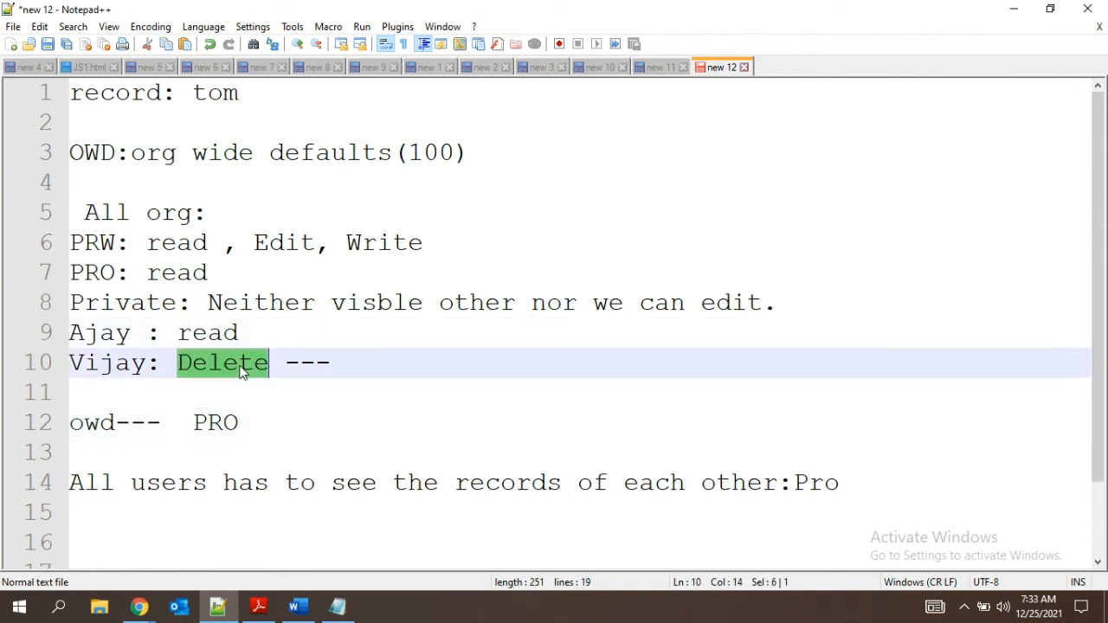
pyautogui.press('Delete')
pyautogui.click(222, 333)
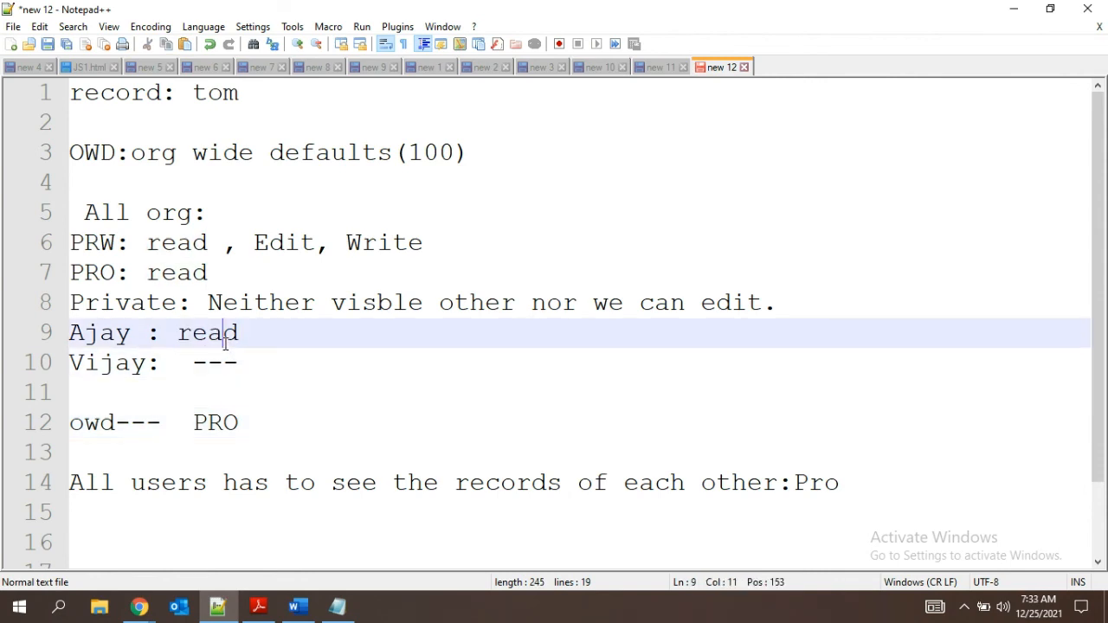
pyautogui.doubleClick(224, 335)
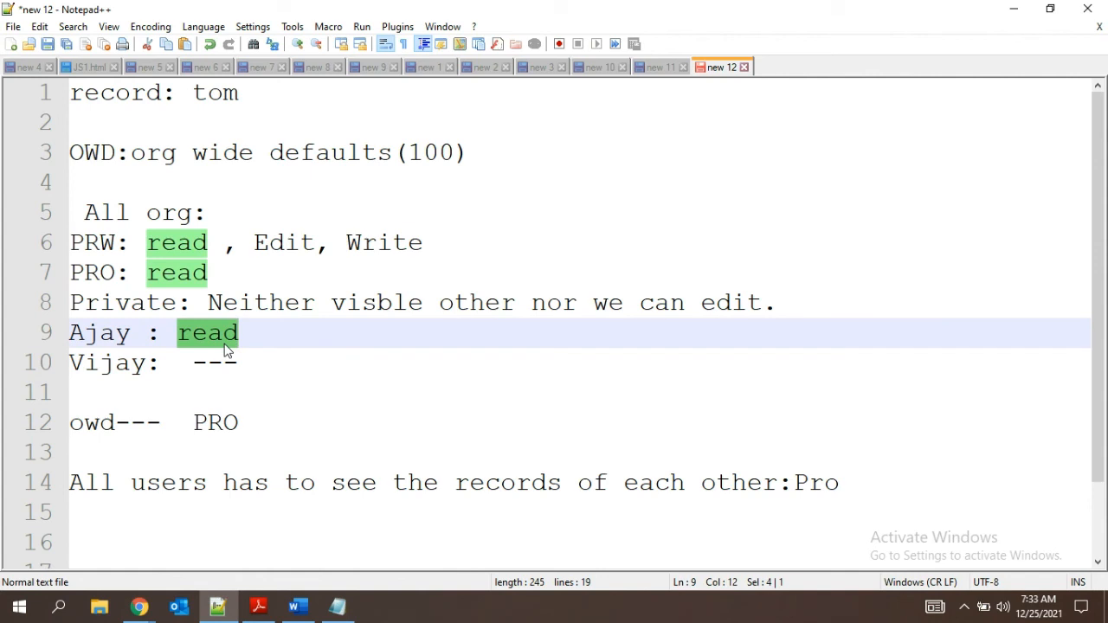
pyautogui.doubleClick(235, 424)
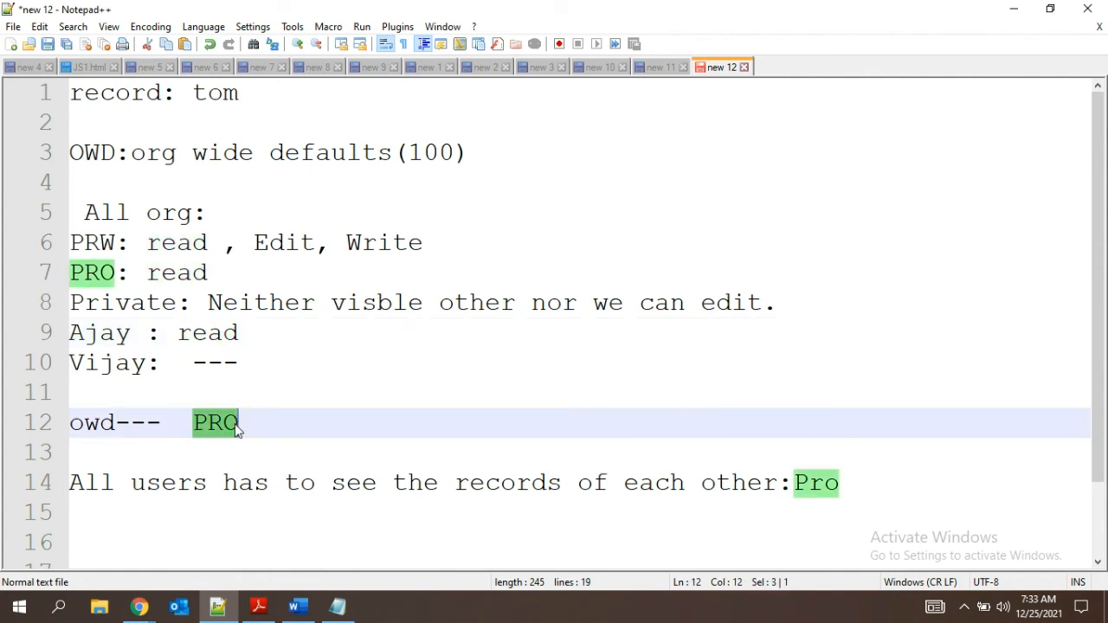
pyautogui.click(263, 370)
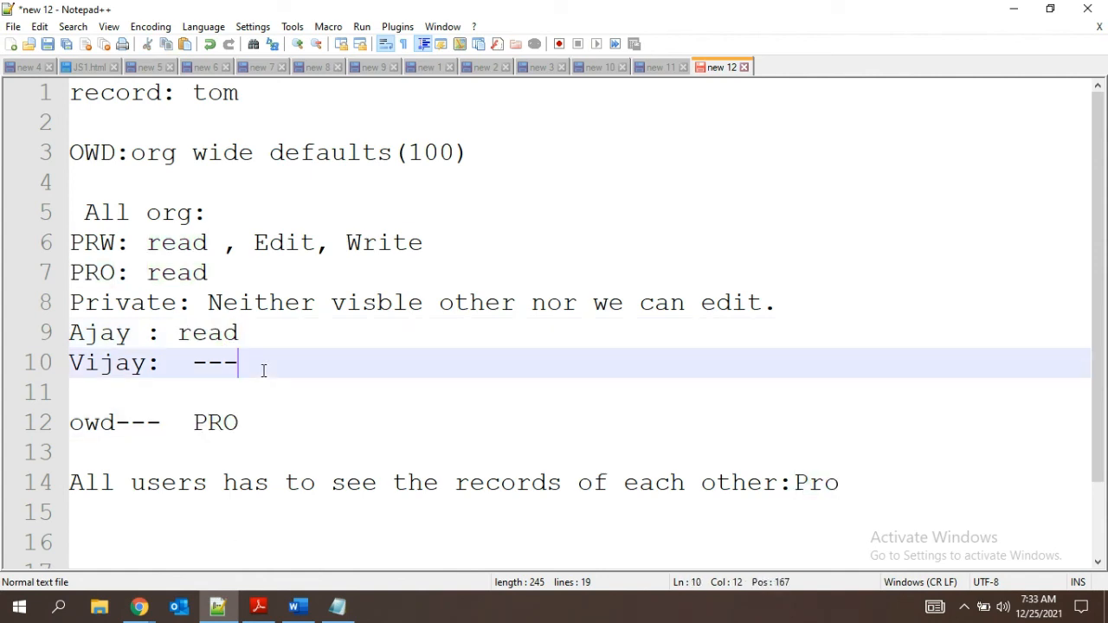
# Delete "PRO" from the owd line and replace the second sample user's dashes with "Read"
pyautogui.moveTo(241, 422); pyautogui.dragTo(162, 423)
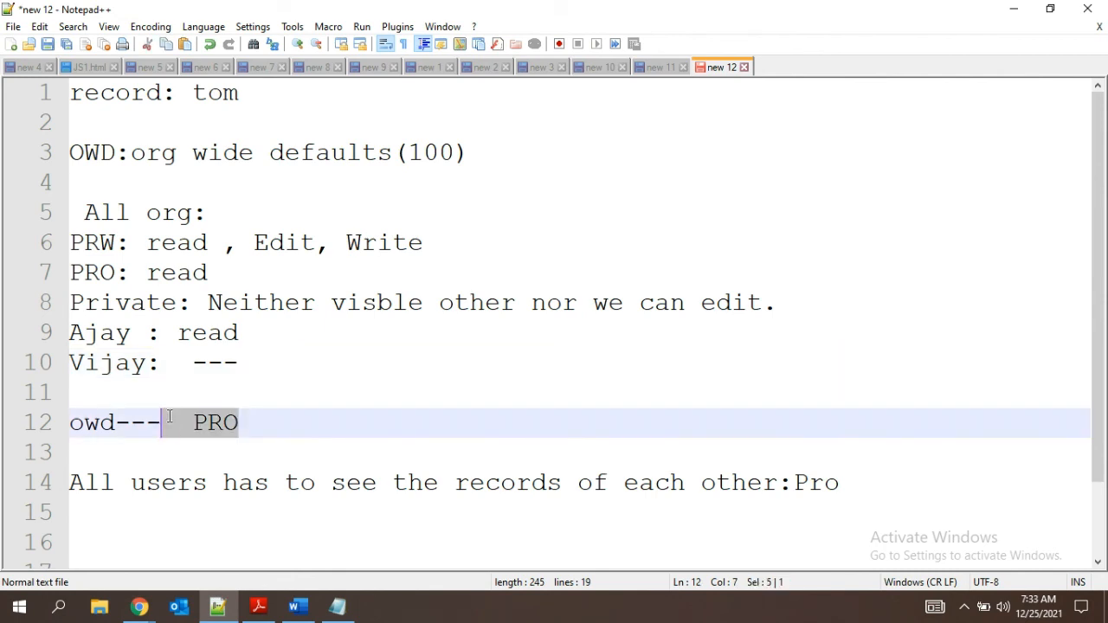
pyautogui.press('Delete')
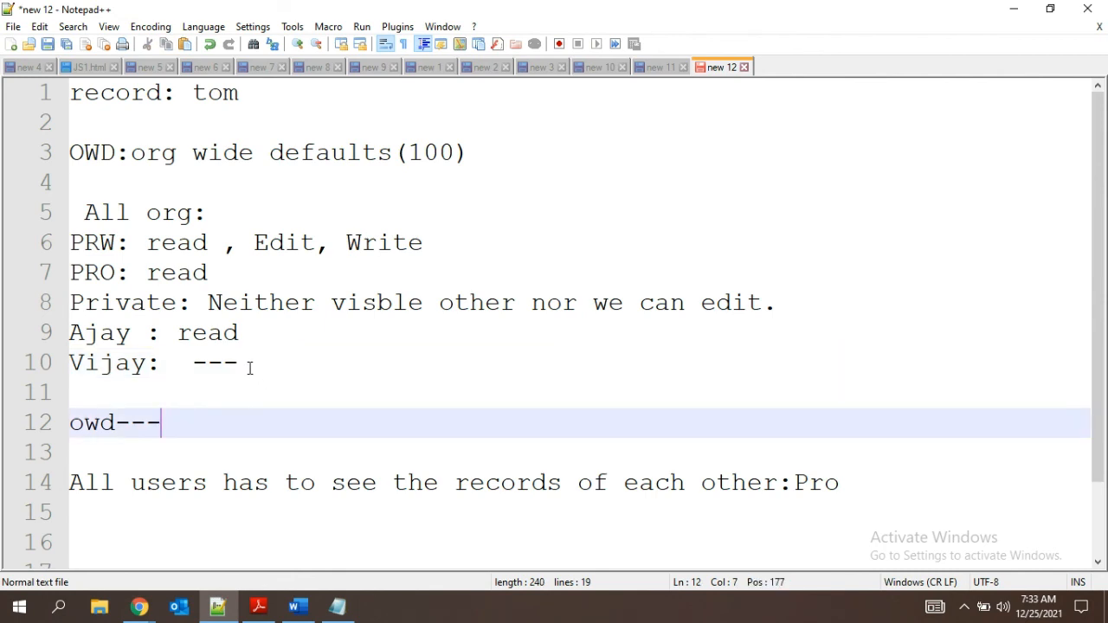
pyautogui.moveTo(250, 364); pyautogui.dragTo(184, 355)
pyautogui.press('Delete')
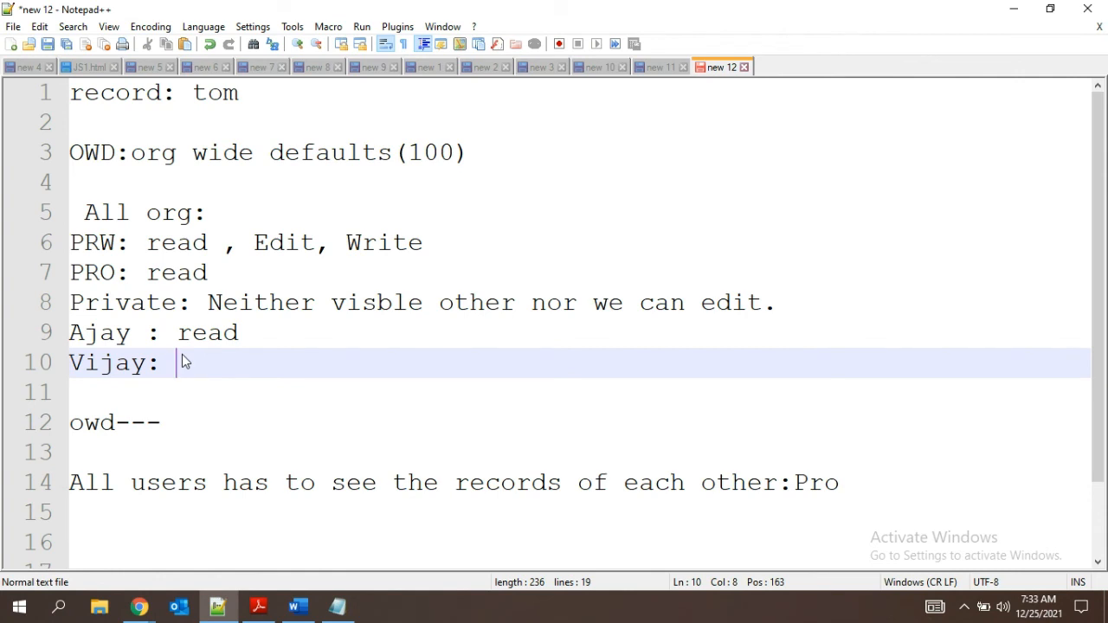
pyautogui.write('Read')
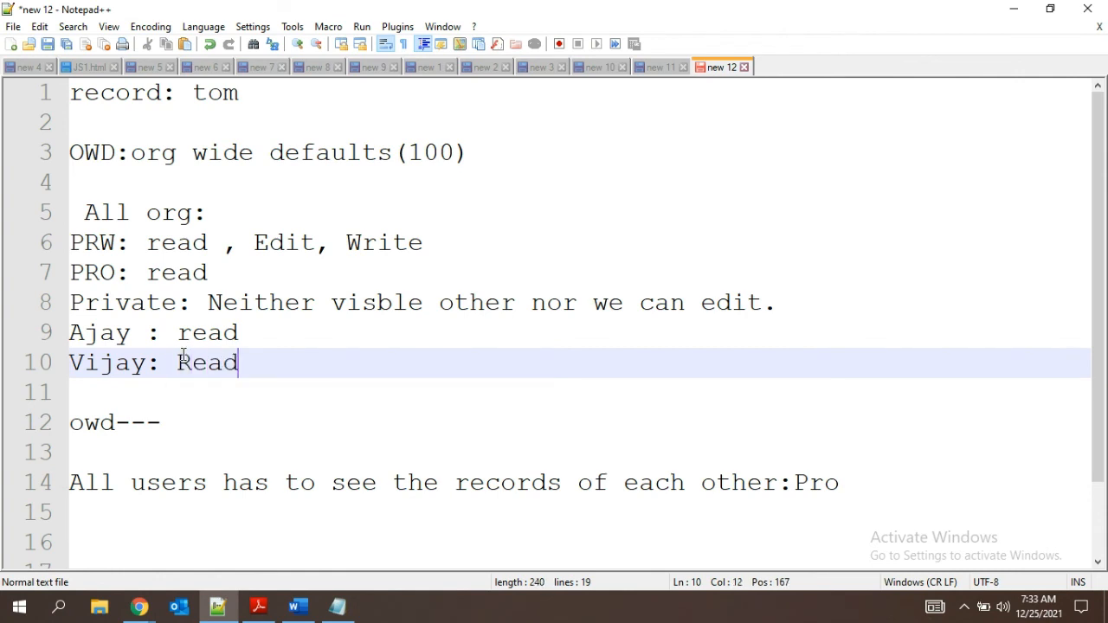
# Highlight the owd line and remove its trailing dashes, leaving only "owd"
pyautogui.click(203, 424)
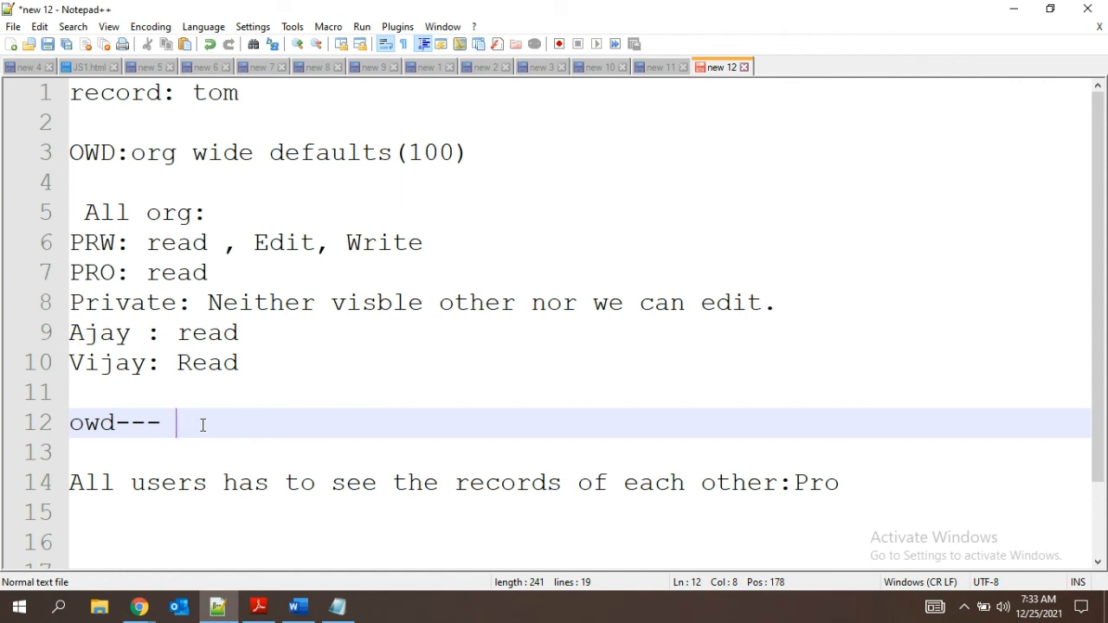
pyautogui.moveTo(202, 425); pyautogui.dragTo(39, 417)
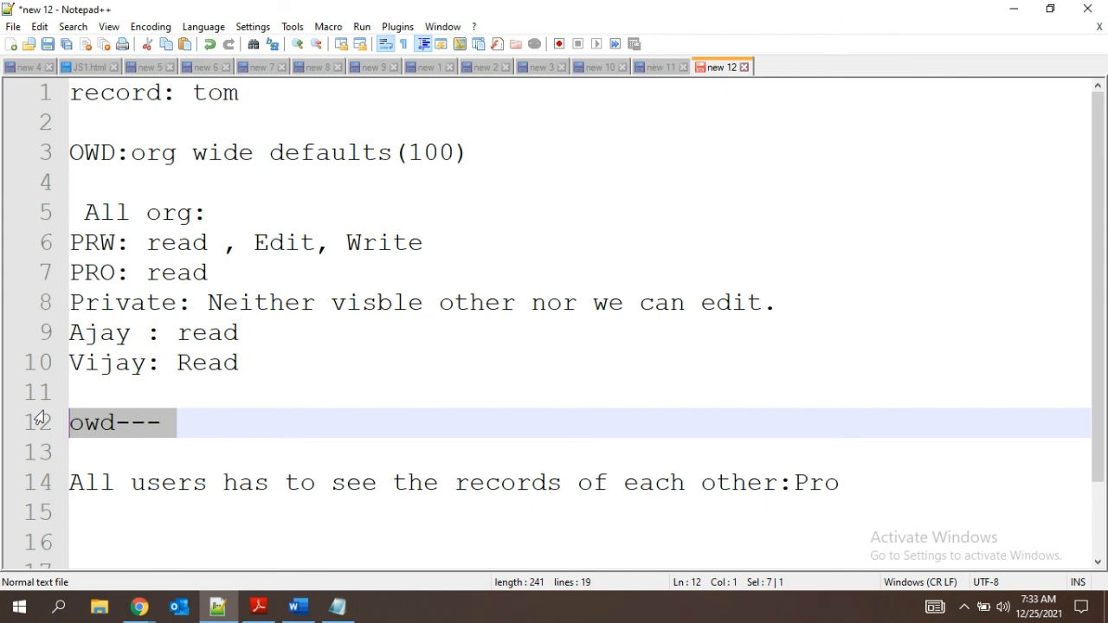
pyautogui.click(243, 411)
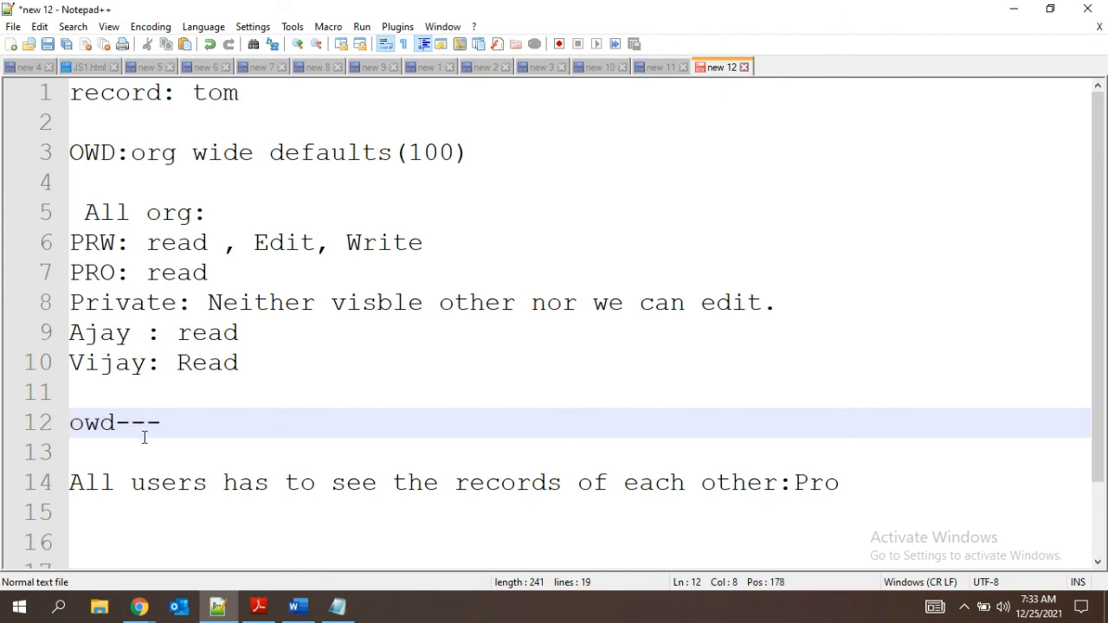
pyautogui.moveTo(162, 424); pyautogui.dragTo(120, 423)
pyautogui.press('BackSpace')
# Switch to the Salesforce Sharing Settings page in Chrome and highlight the setup search term "sharing"
pyautogui.hotkey('alt', 'Tab')
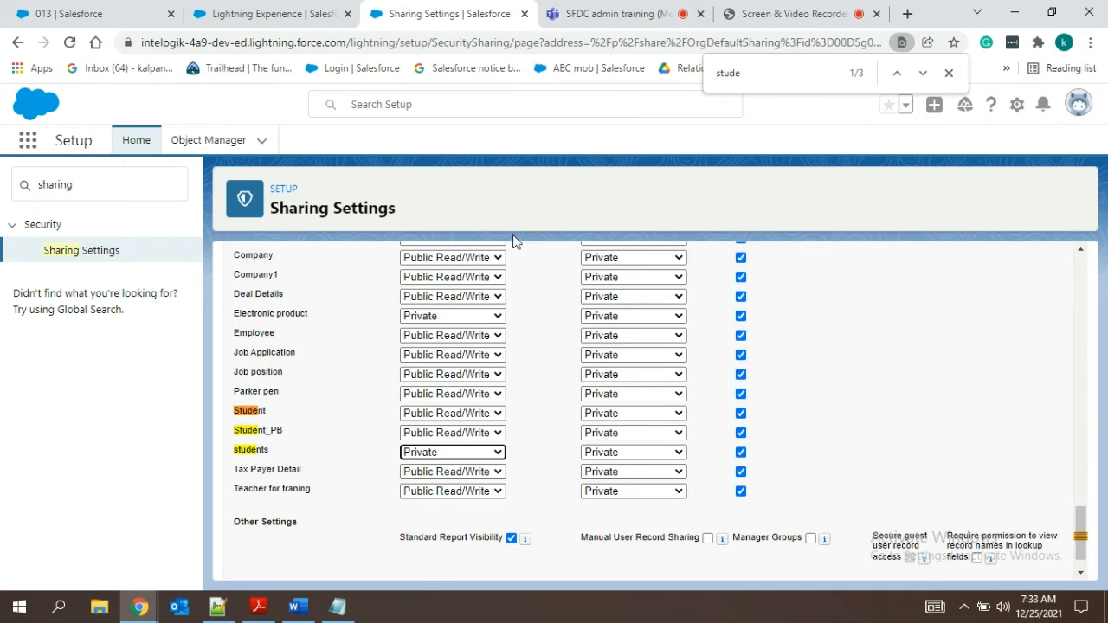
pyautogui.click(115, 193)
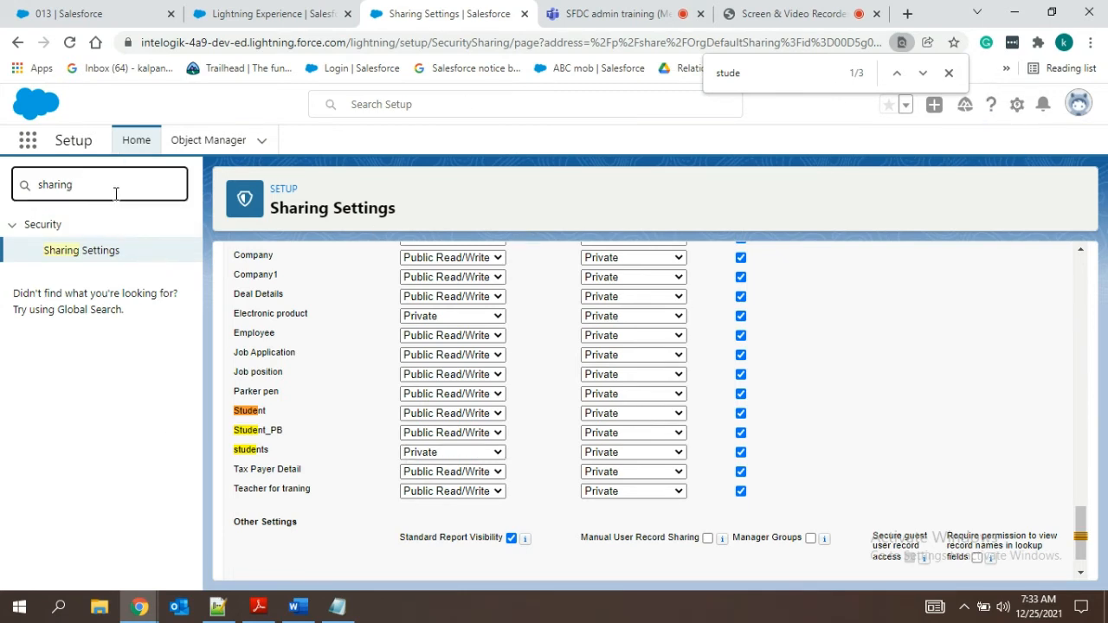
pyautogui.doubleClick(72, 183)
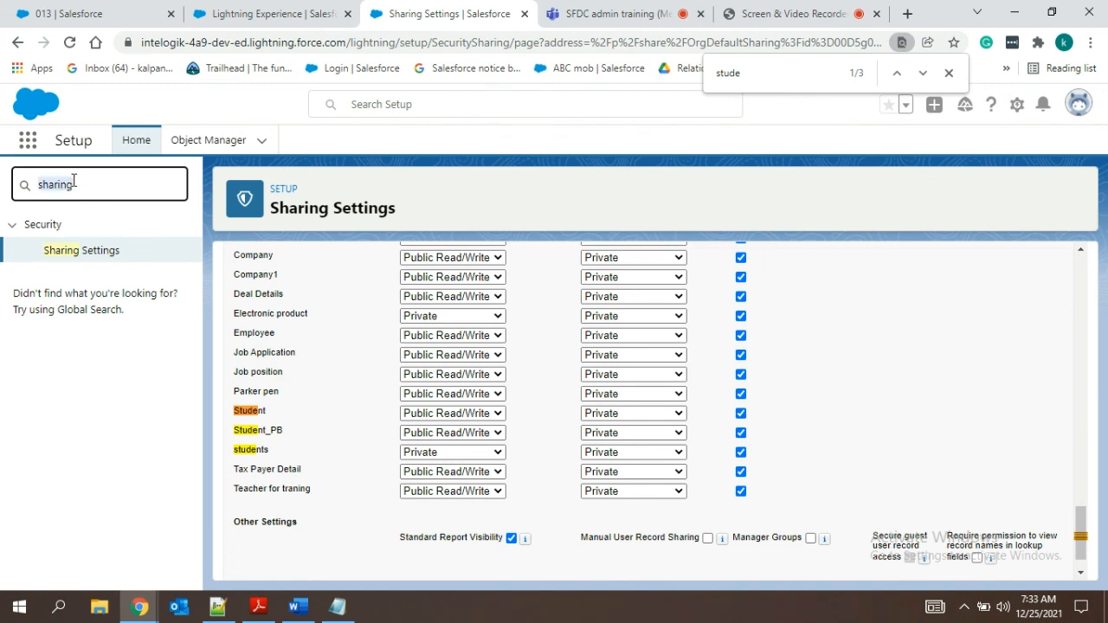
pyautogui.click(120, 189)
# Switch to the Notepad++ notes, highlight the line about all users seeing each other's records, and return to Salesforce in Chrome
pyautogui.hotkey('alt', 'Tab')
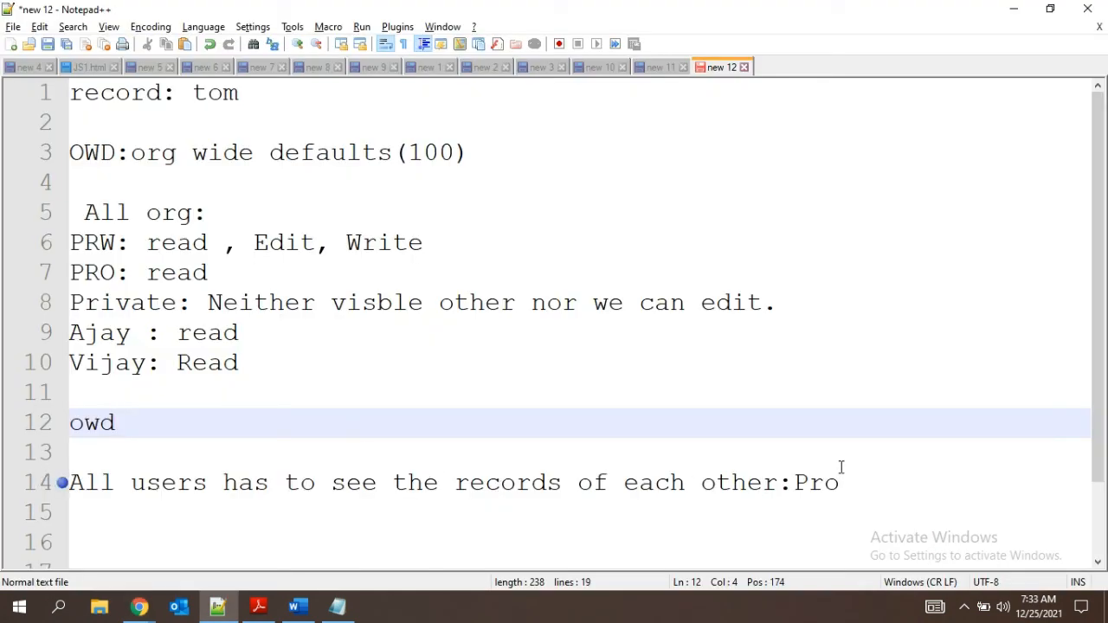
pyautogui.moveTo(848, 486); pyautogui.dragTo(203, 455)
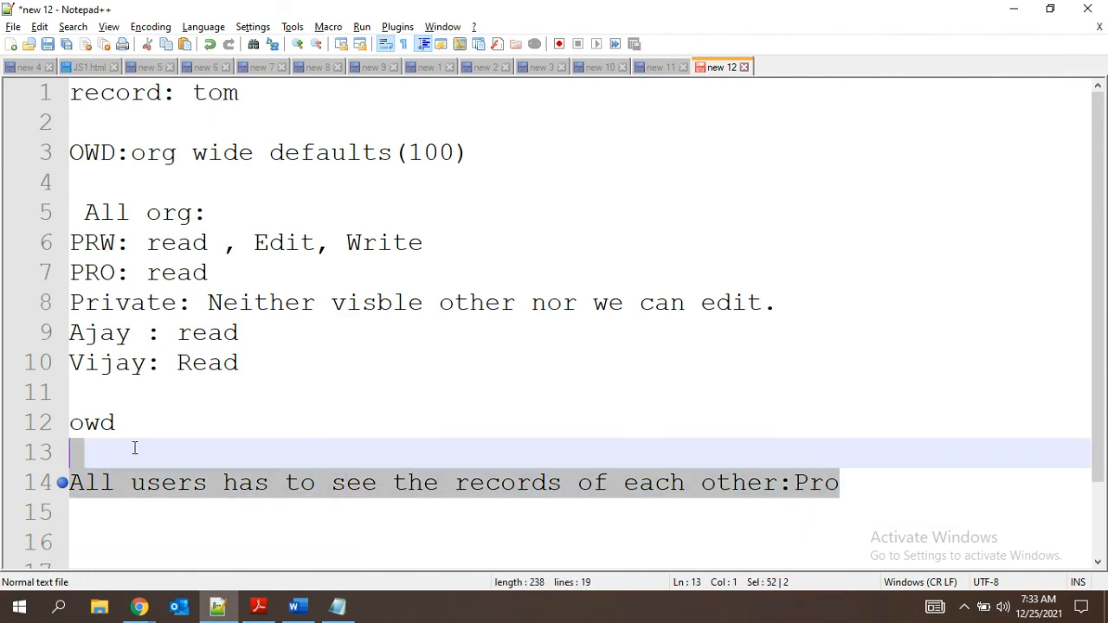
pyautogui.hotkey('alt', 'Tab')
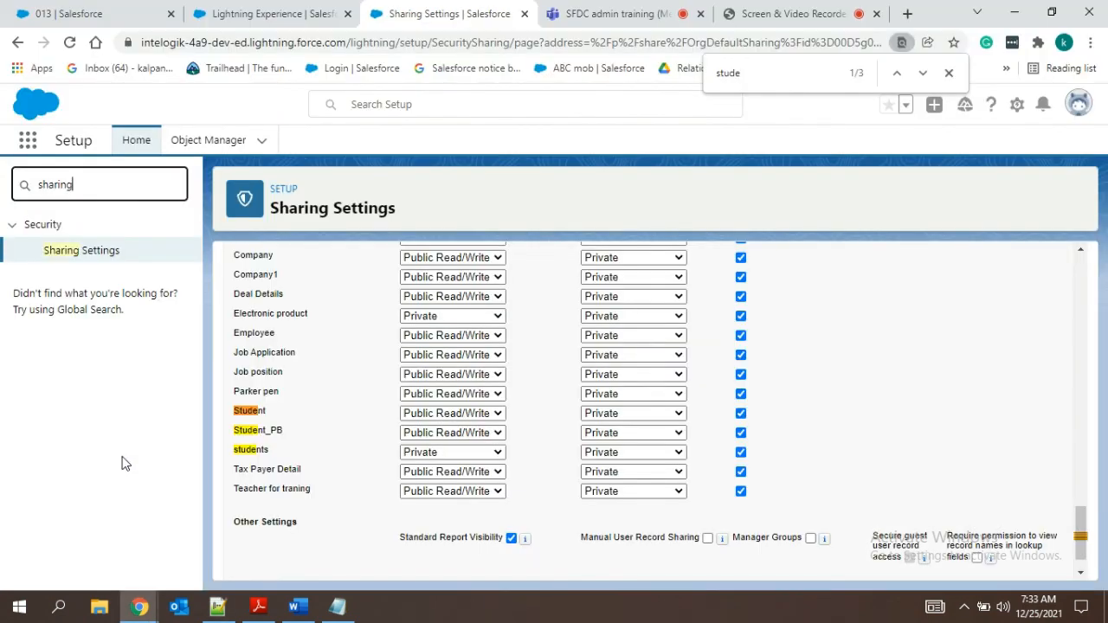
# Set the default internal access of the students object to Public Read Only and save the organization-wide defaults
pyautogui.click(470, 453)
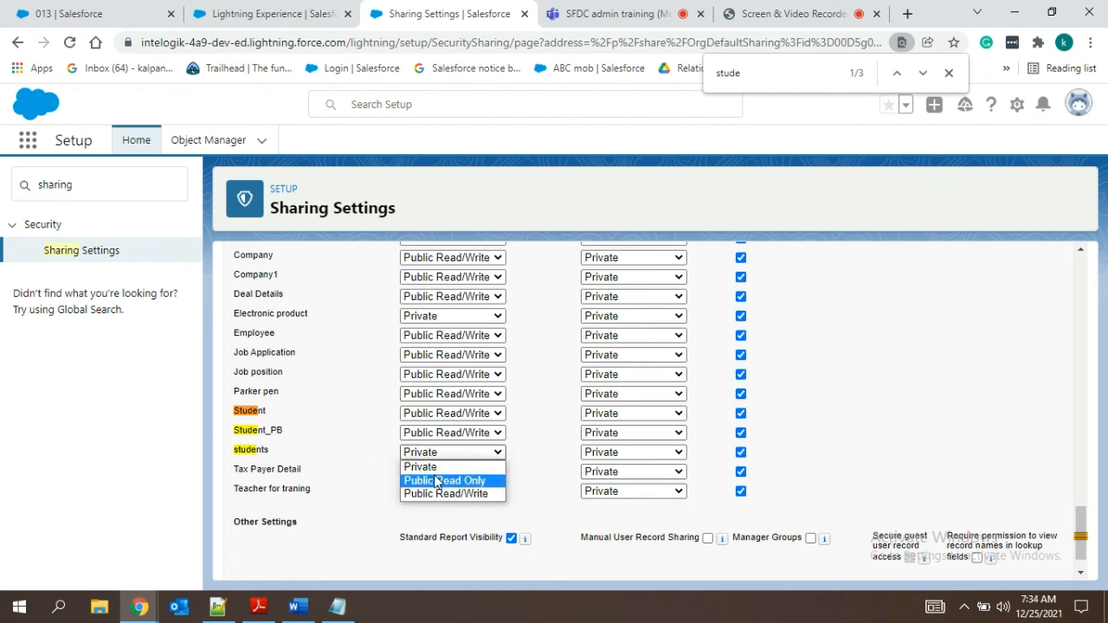
pyautogui.click(439, 481)
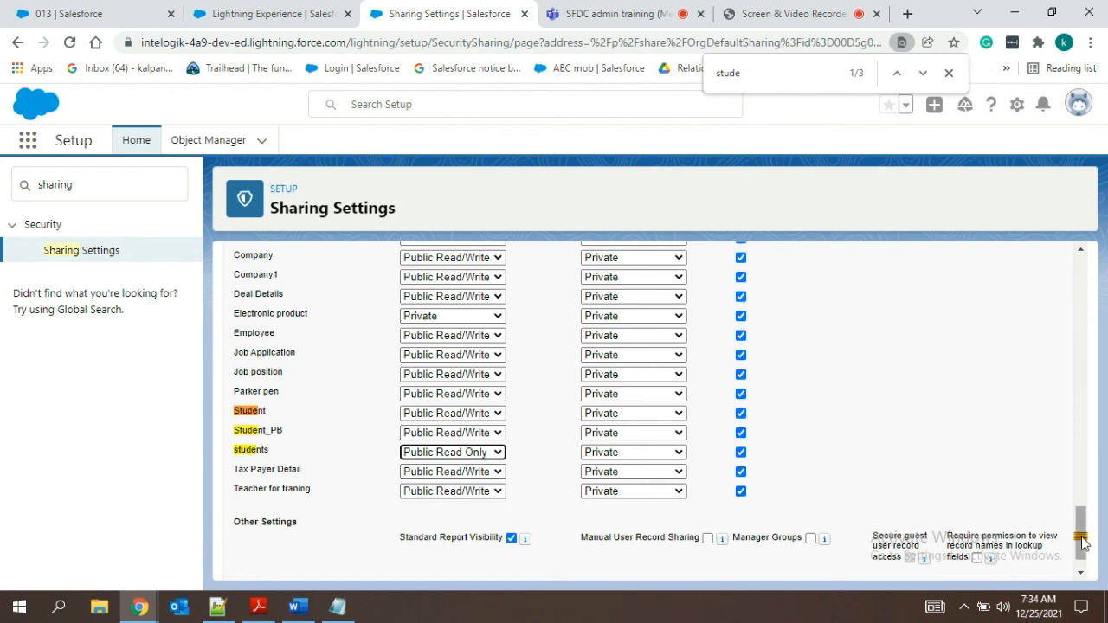
pyautogui.scroll(-1, 1081, 572)
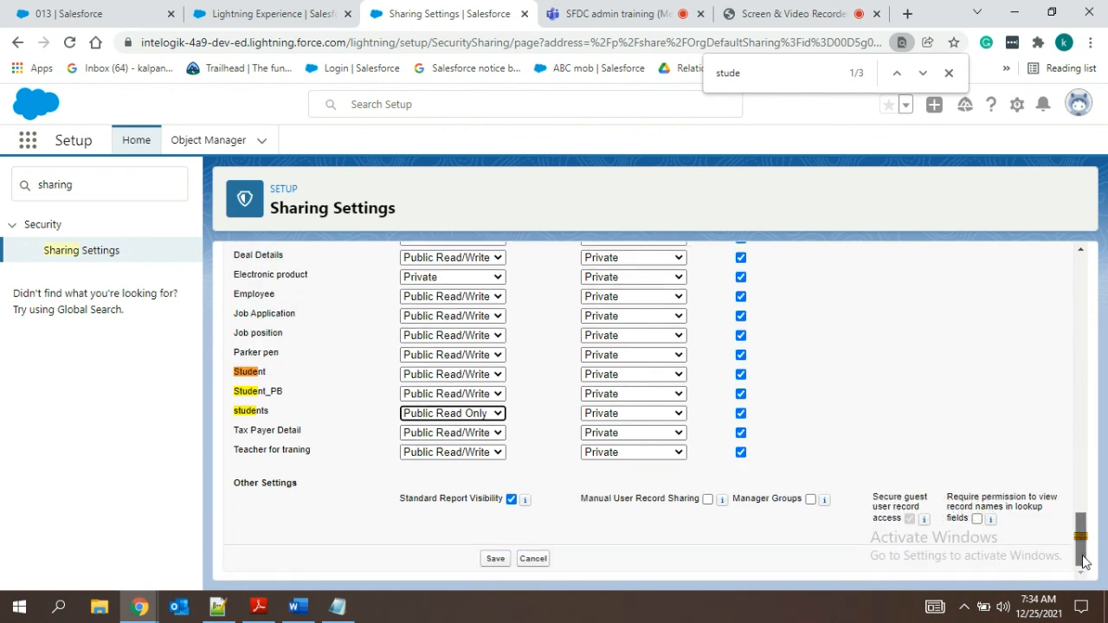
pyautogui.click(500, 560)
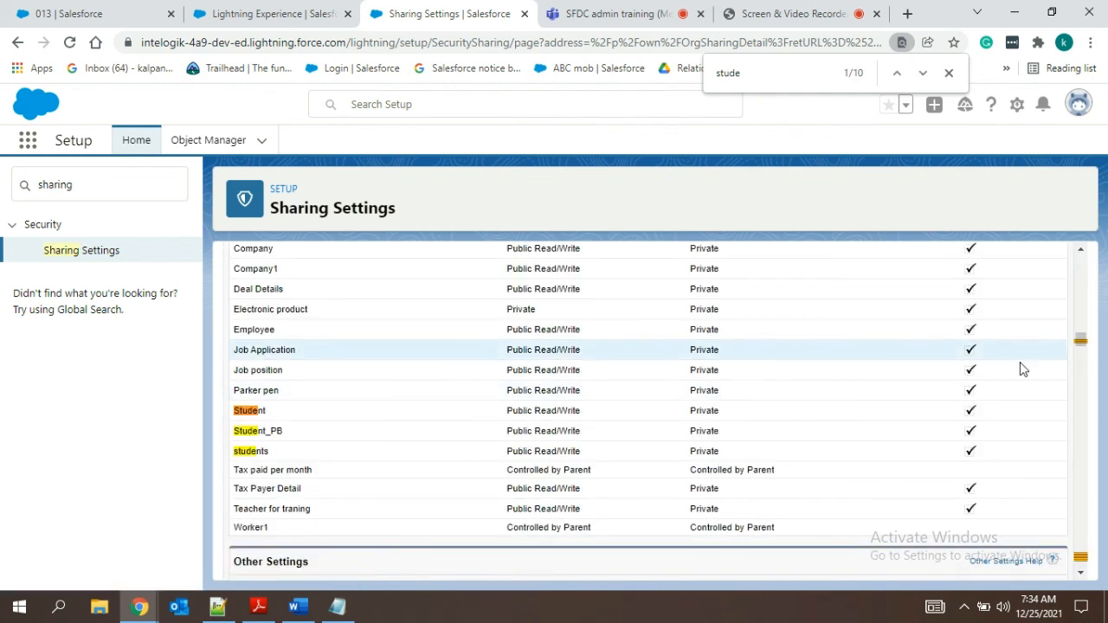
# Examine the sharing operation notice and the introductory description on the Sharing Settings page, highlighting the description text
pyautogui.scroll(2, 1086, 297)
pyautogui.scroll(10, 1086, 297)
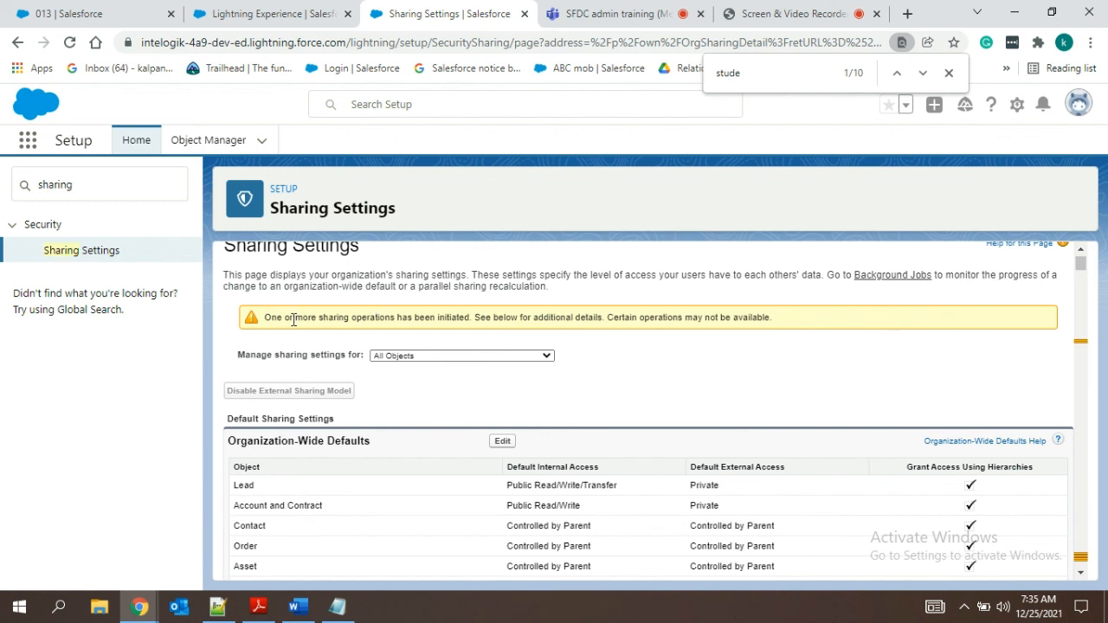
pyautogui.moveTo(294, 319); pyautogui.dragTo(246, 318)
pyautogui.moveTo(395, 330); pyautogui.dragTo(397, 324)
pyautogui.click(397, 324)
pyautogui.moveTo(550, 286); pyautogui.dragTo(426, 270)
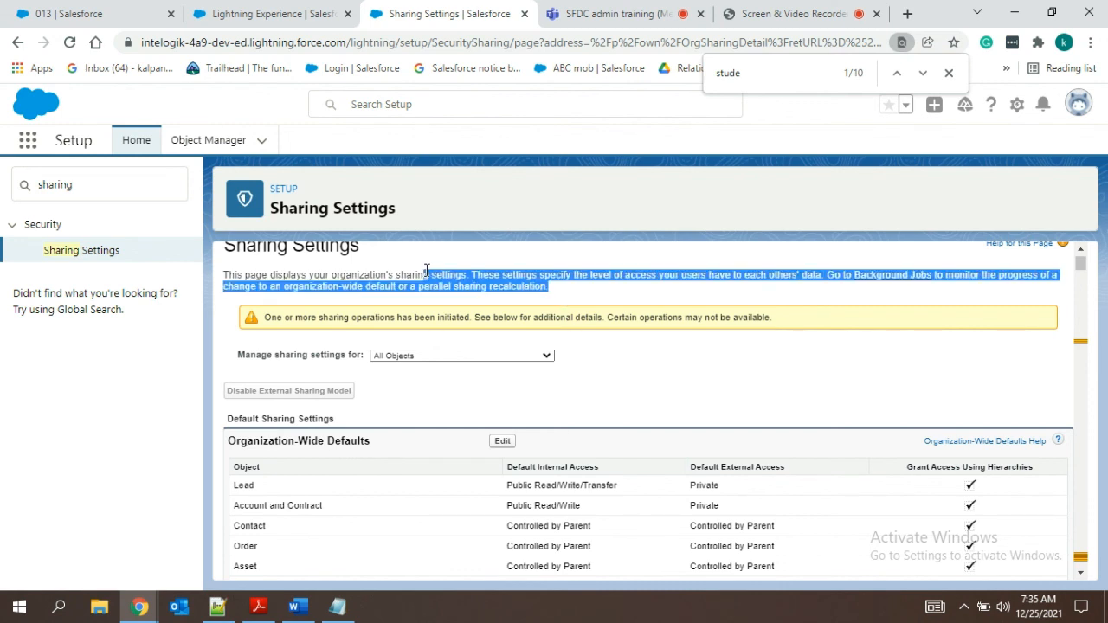
pyautogui.click(915, 386)
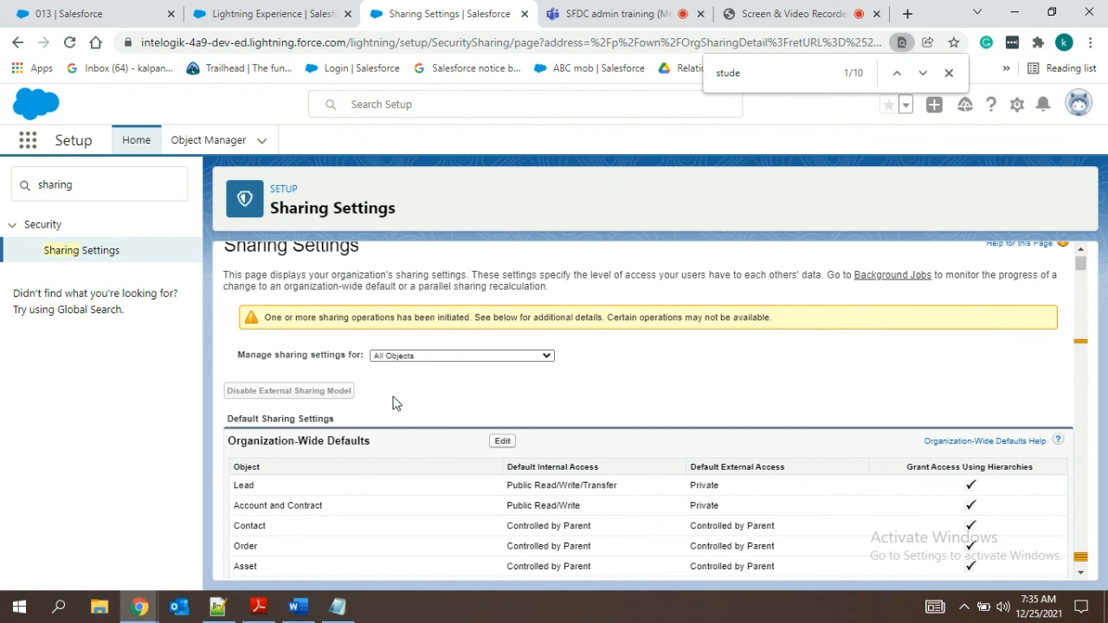
# Reload the Sharing Settings page and check the sample user's Lightning Experience page before returning to it
pyautogui.doubleClick(63, 187)
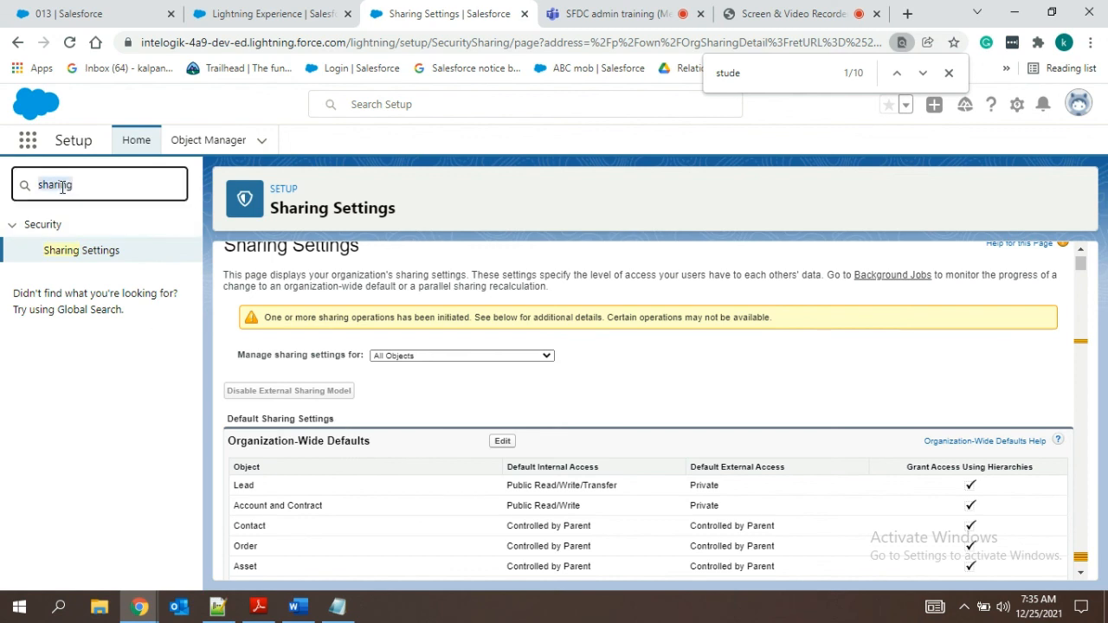
pyautogui.click(71, 42)
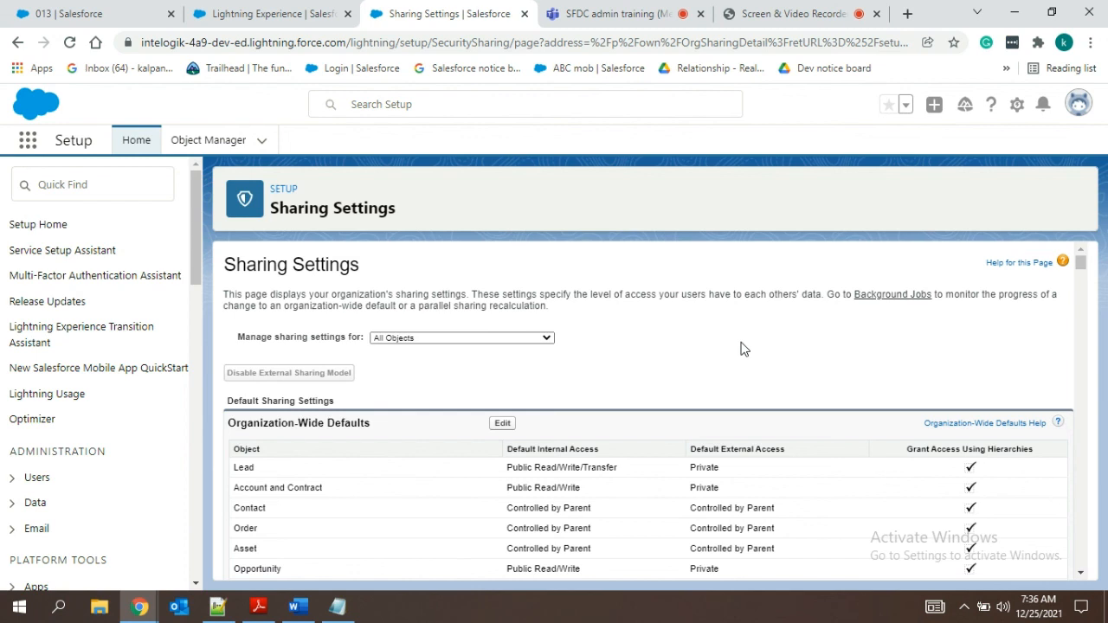
pyautogui.click(264, 13)
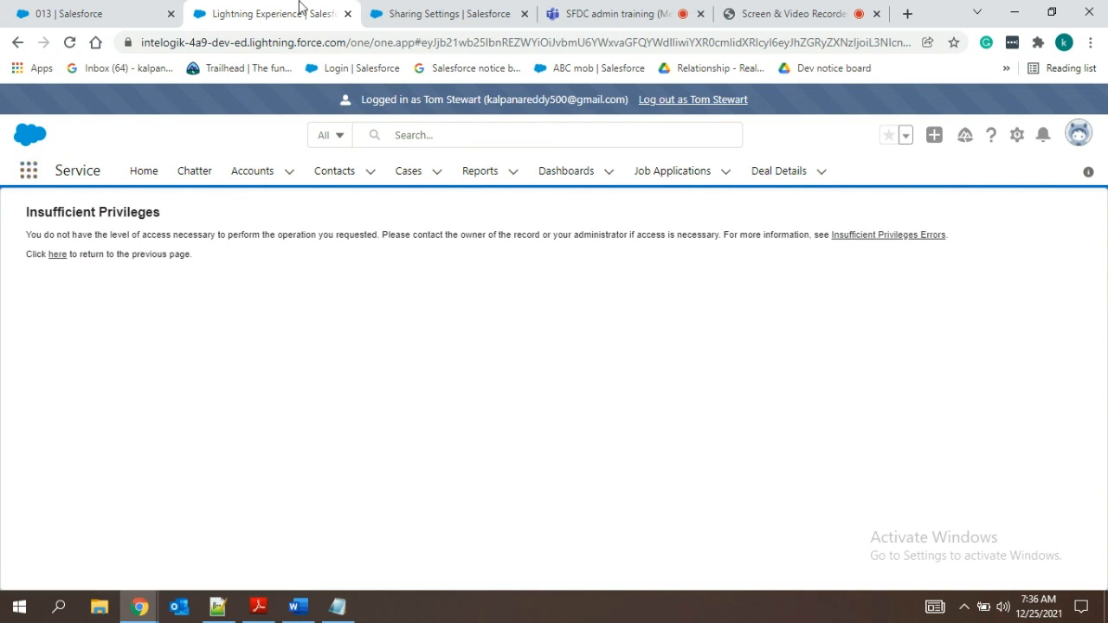
pyautogui.click(428, 10)
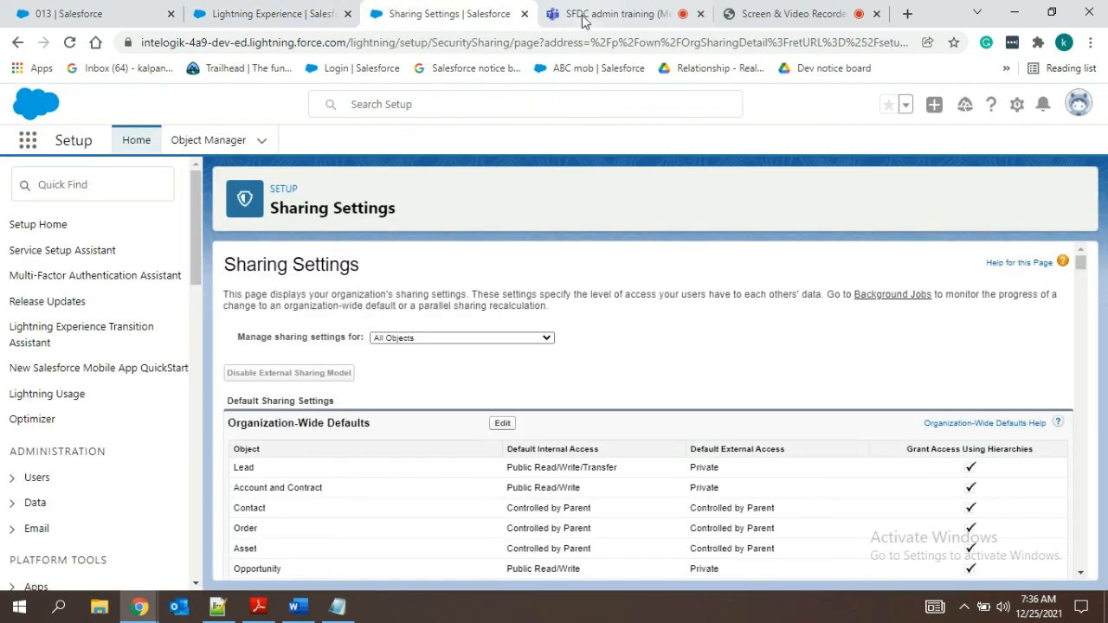
# Switch to the Teams meeting, stop sharing the desktop and mute the microphone, and open the Panopto recording page
pyautogui.click(628, 19)
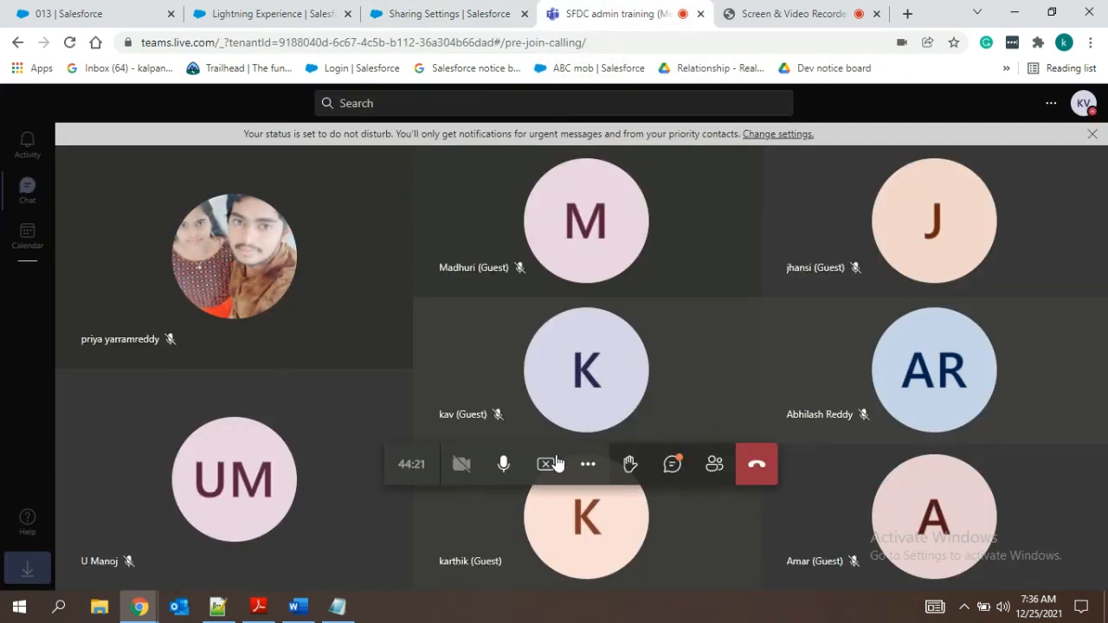
pyautogui.click(557, 464)
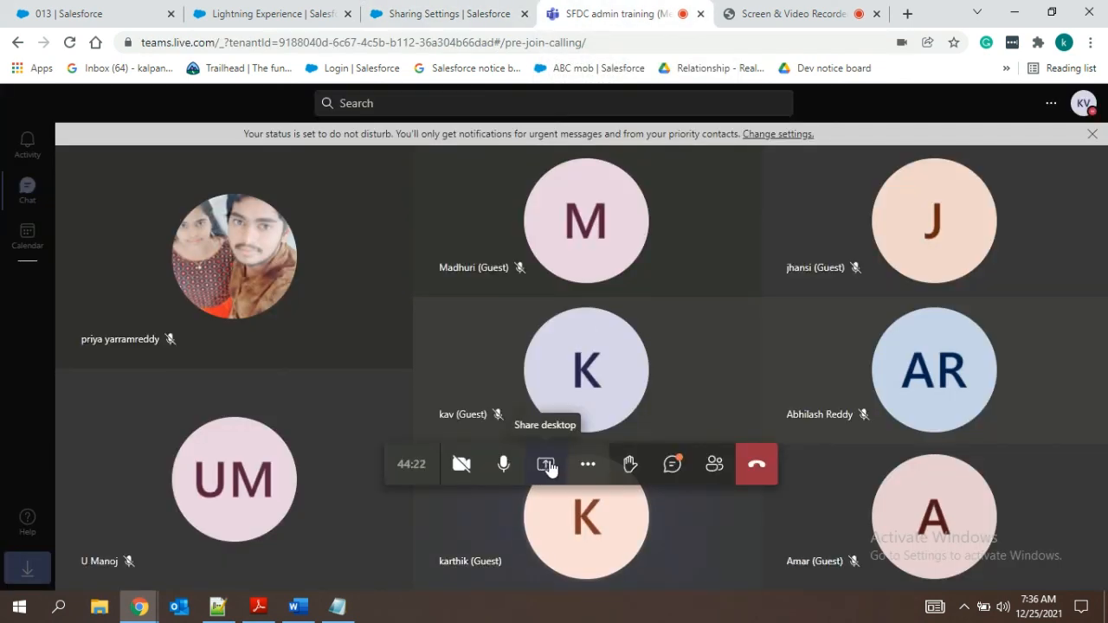
pyautogui.click(517, 465)
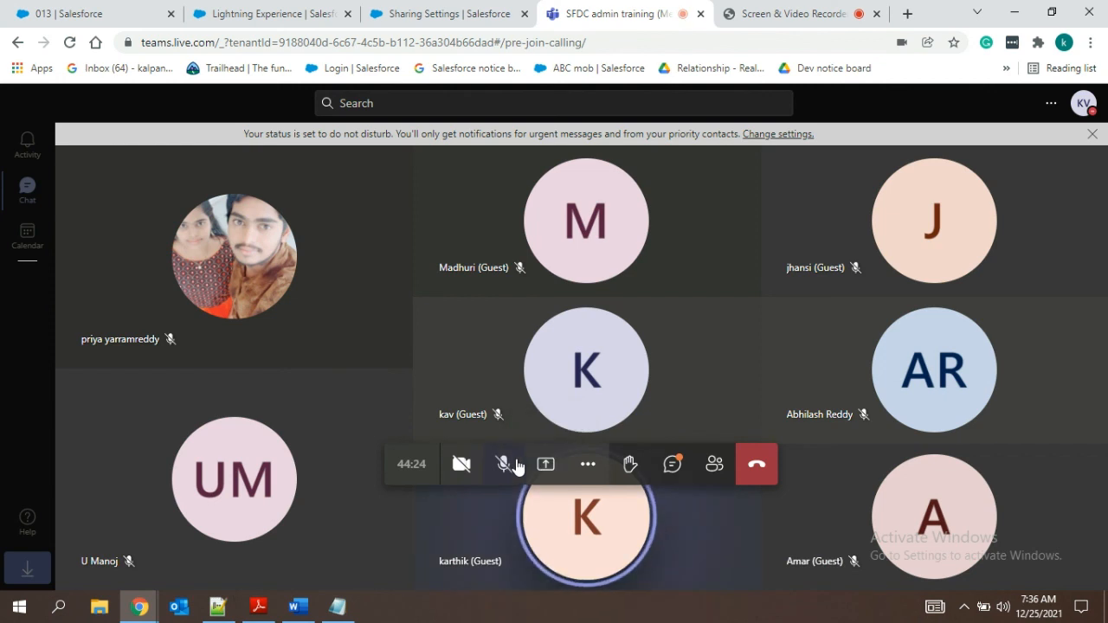
pyautogui.click(775, 8)
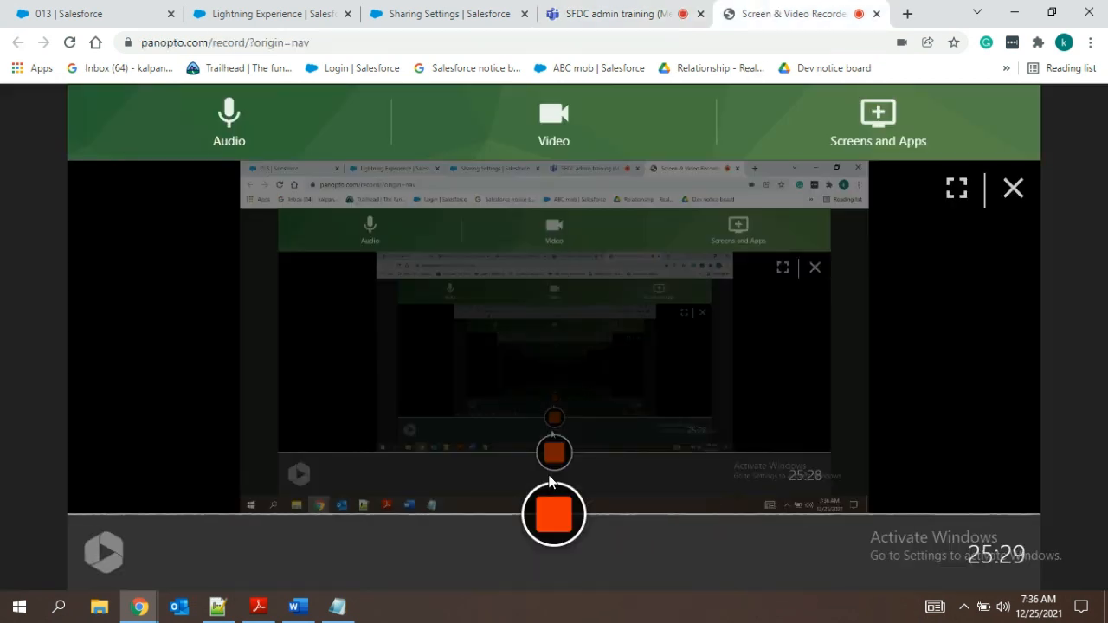